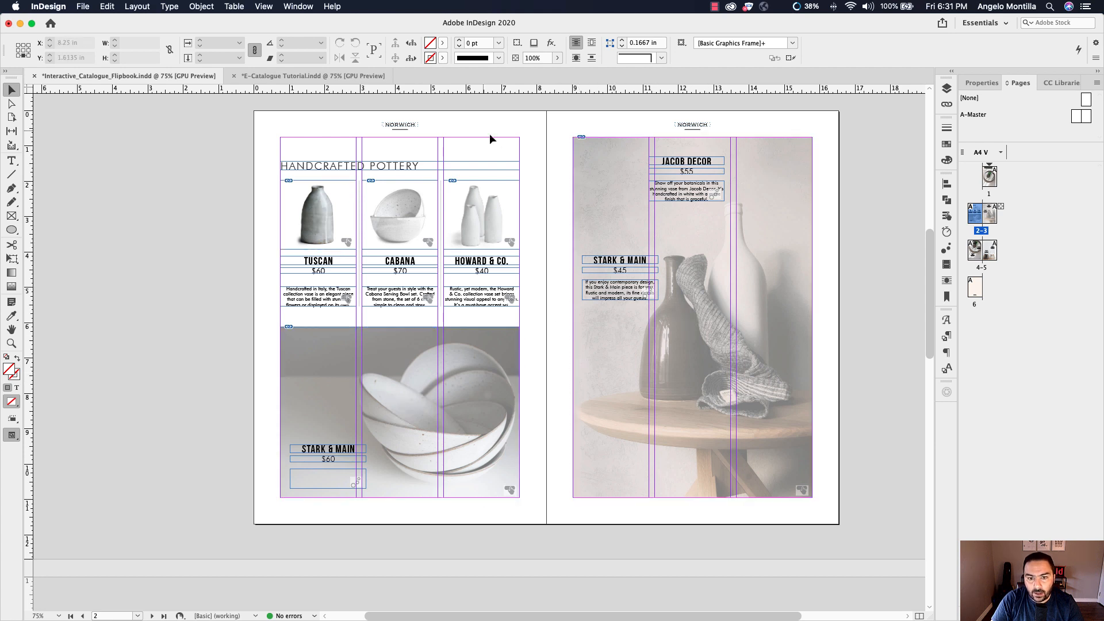
Step: Switch to the E-Catalogue Tutorial document and draw a rectangle frame covering all of page 1, about 8.27 by 11.69 in
left_click(311, 75)
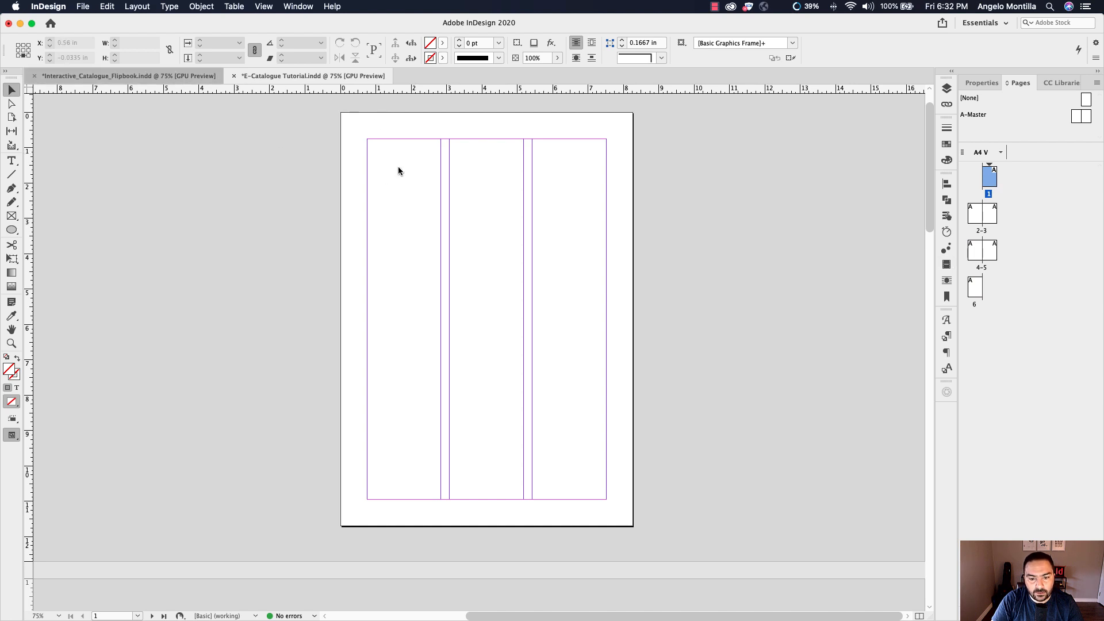
left_click(284, 78)
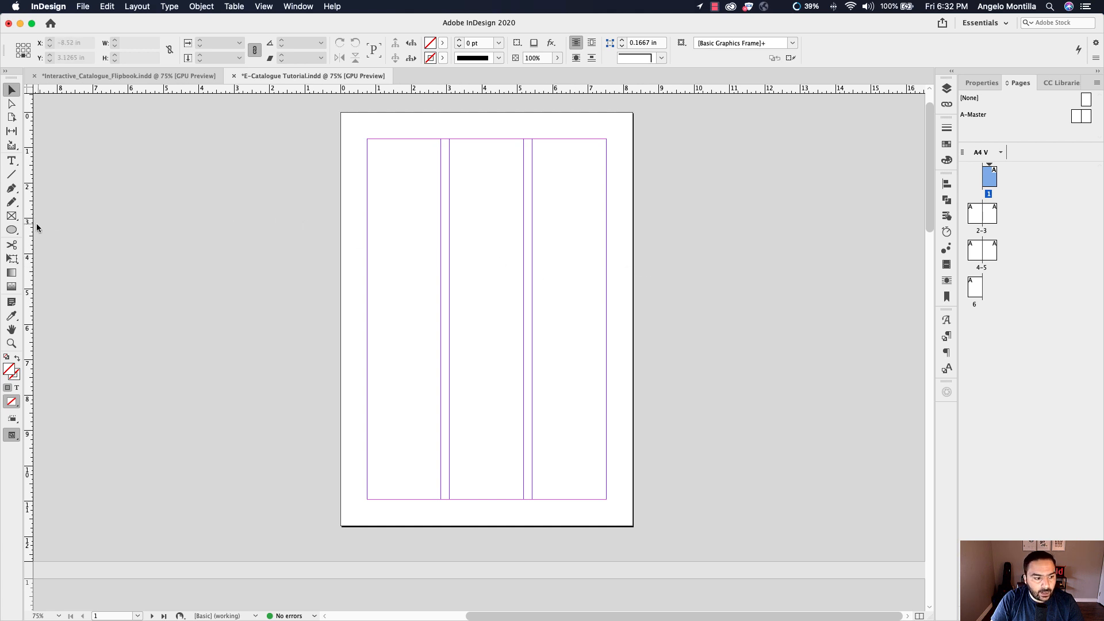
left_click(12, 215)
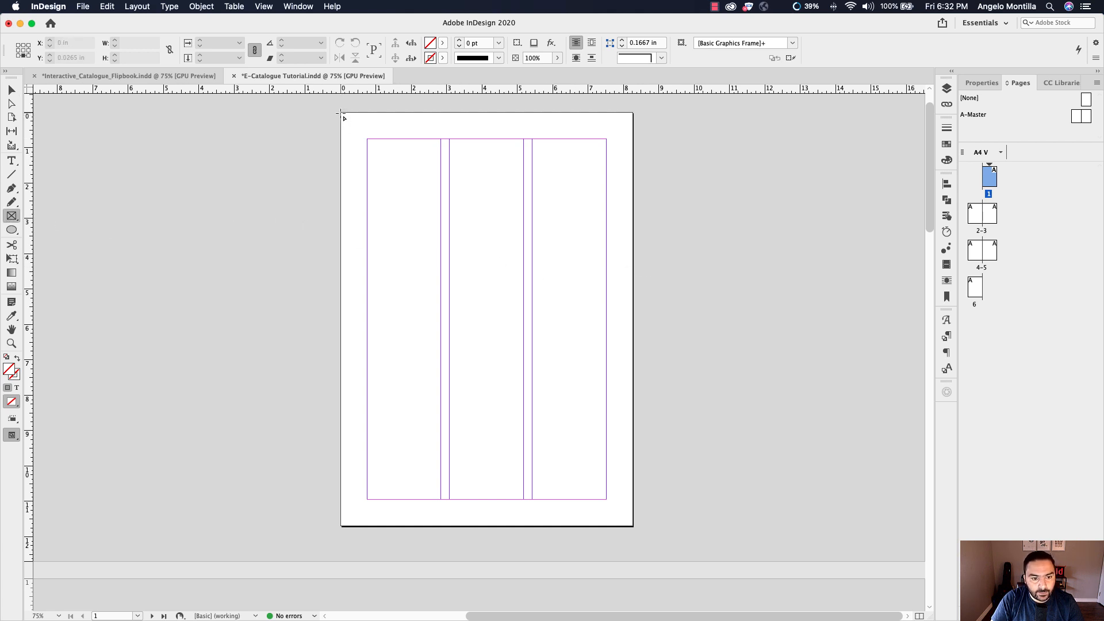
left_click_drag(343, 117, 632, 526)
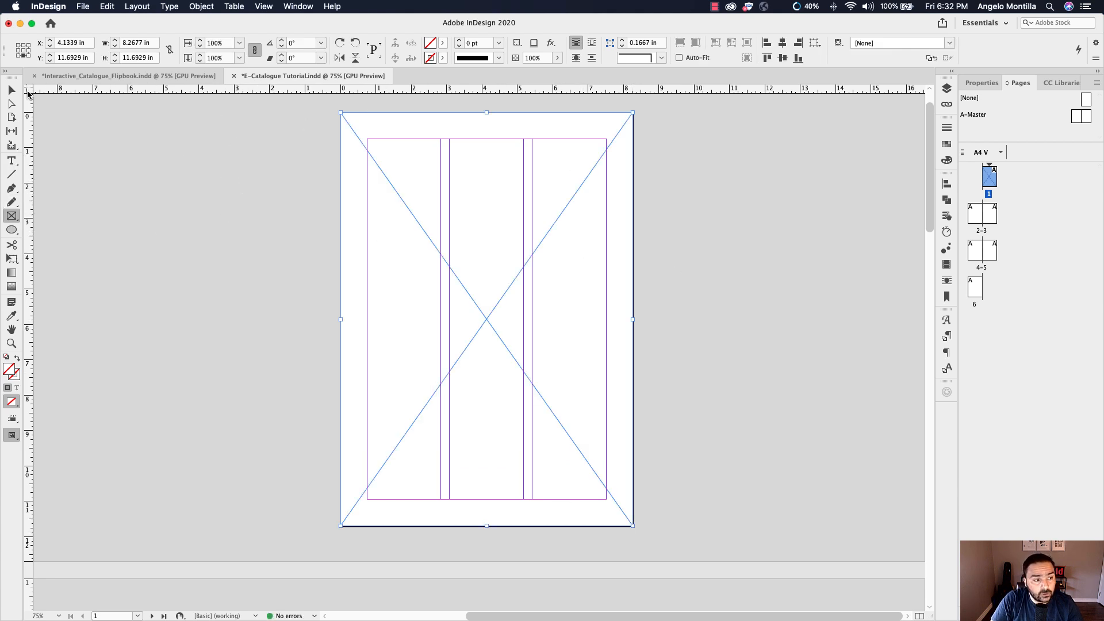
left_click(18, 90)
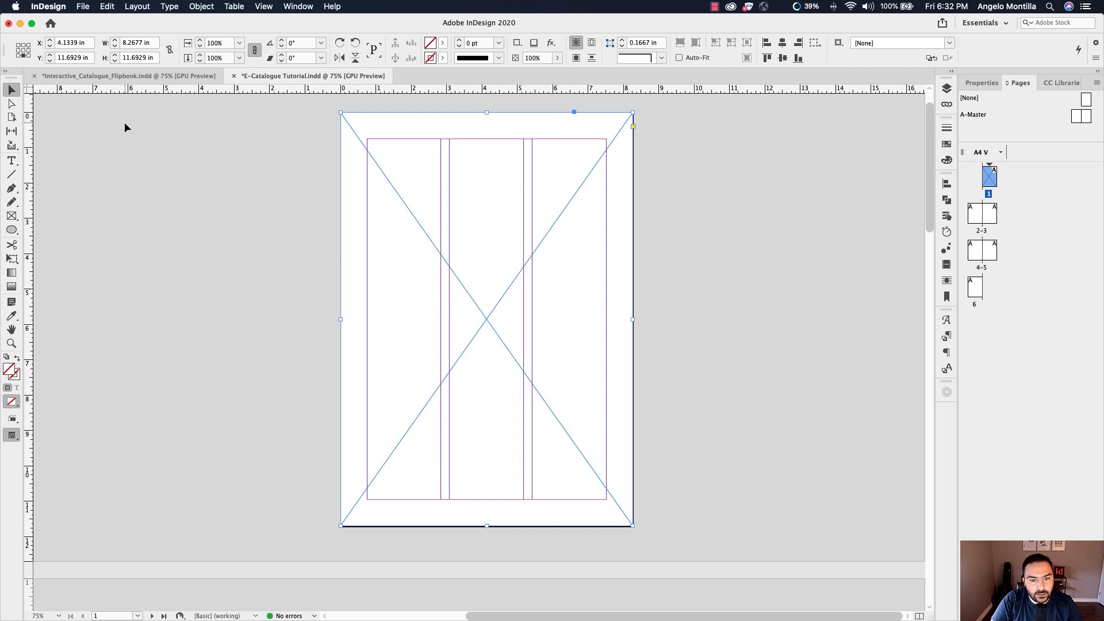
Step: Fill the full-page frame with the library's PANTONE P 15-1 U colour at a 20% tint
left_click(1062, 83)
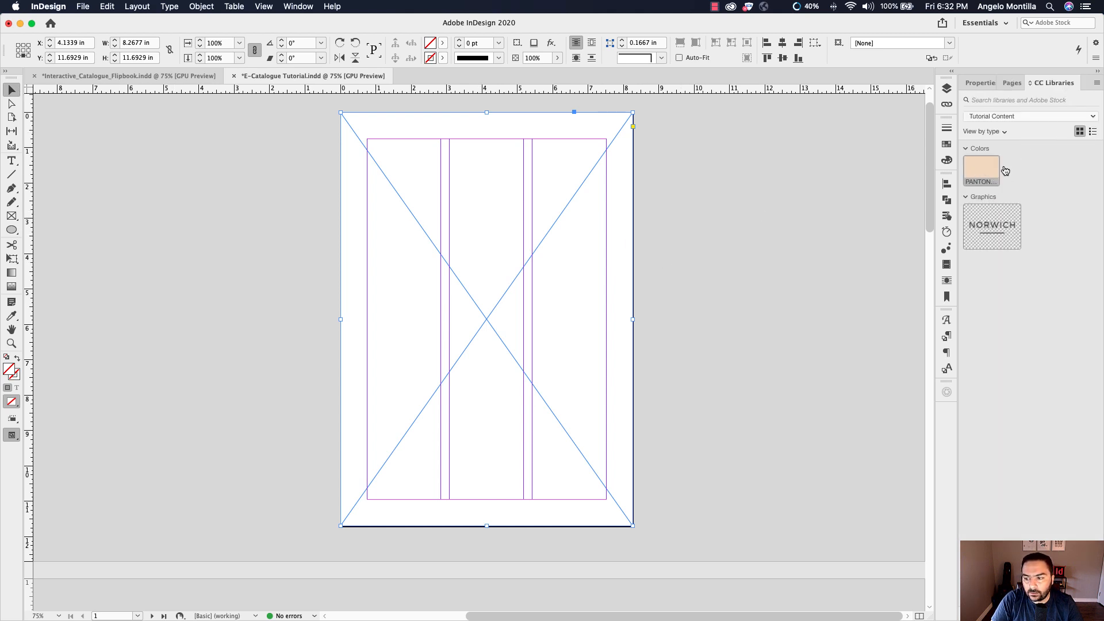
left_click(980, 172)
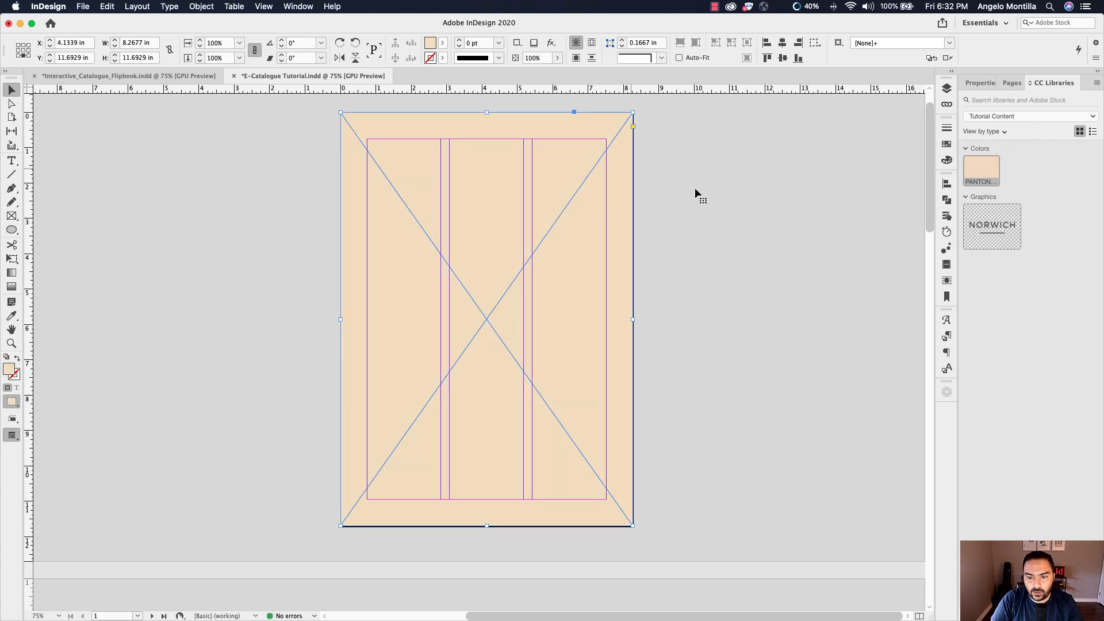
left_click(946, 144)
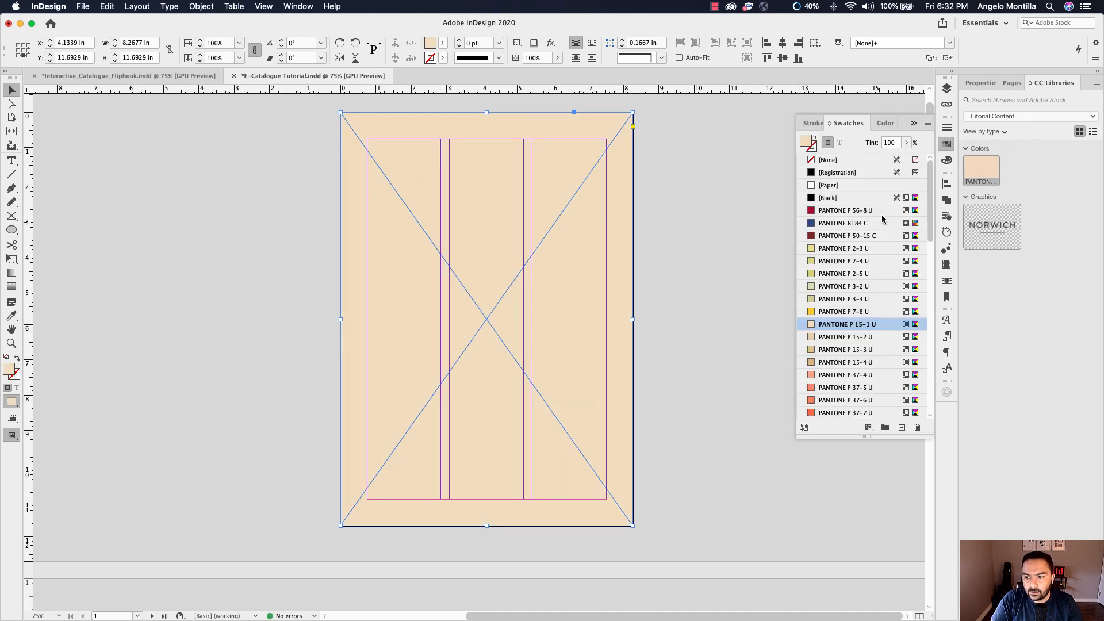
double_click(897, 143)
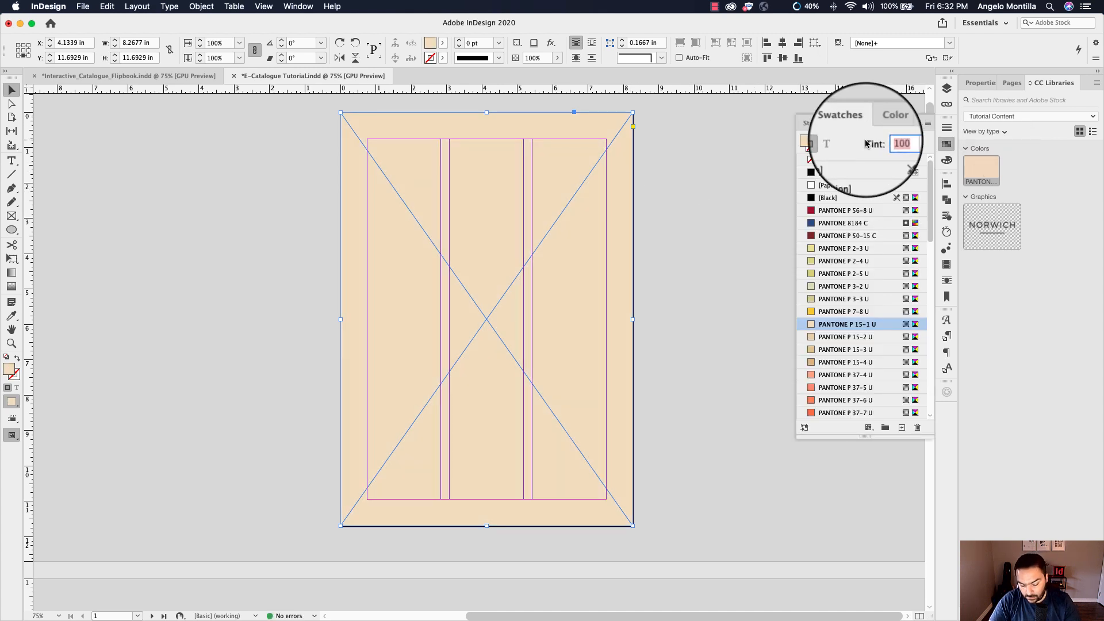
type("20")
key("Return")
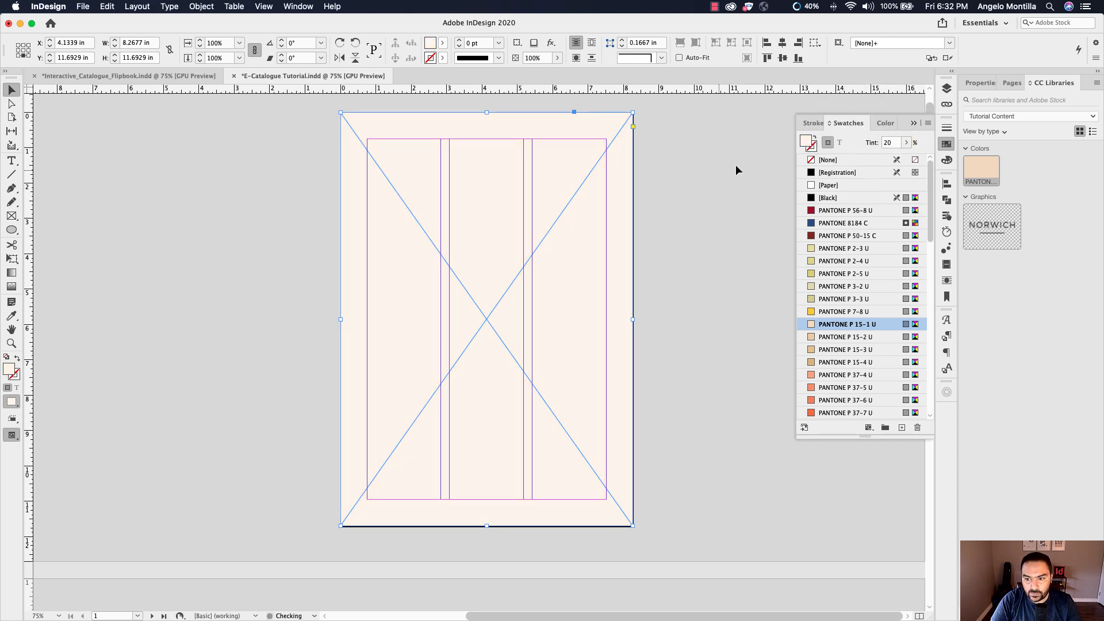
left_click(718, 174)
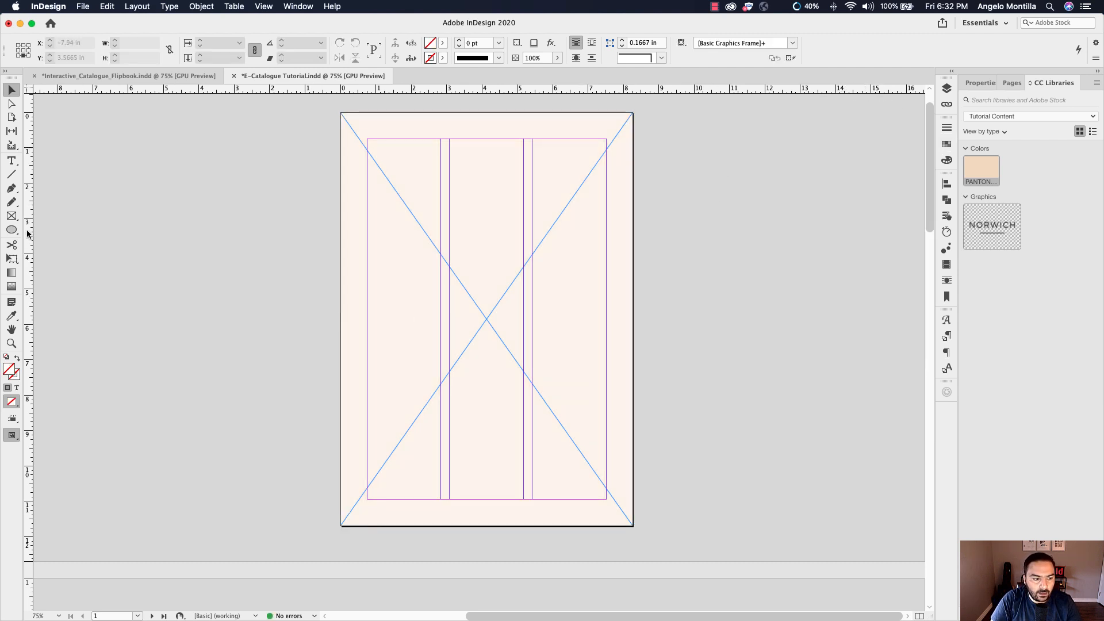
Step: Draw a rectangle frame about 6.77 by 7.6 in across the lower page within the margins and paste the succulent plate photo into it
left_click(12, 217)
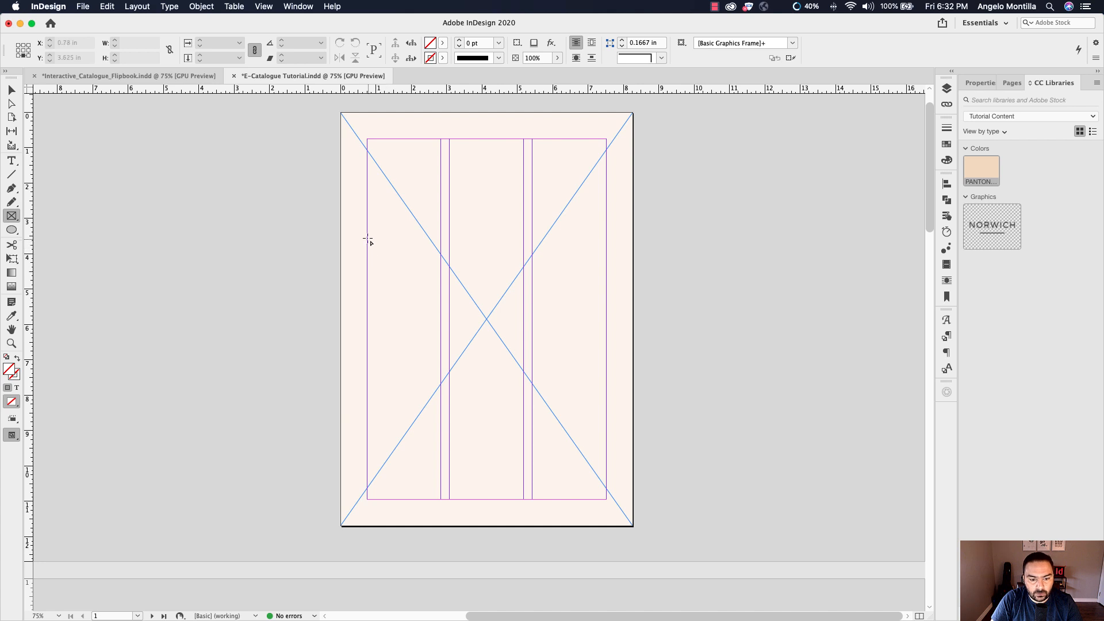
left_click_drag(368, 231, 606, 499)
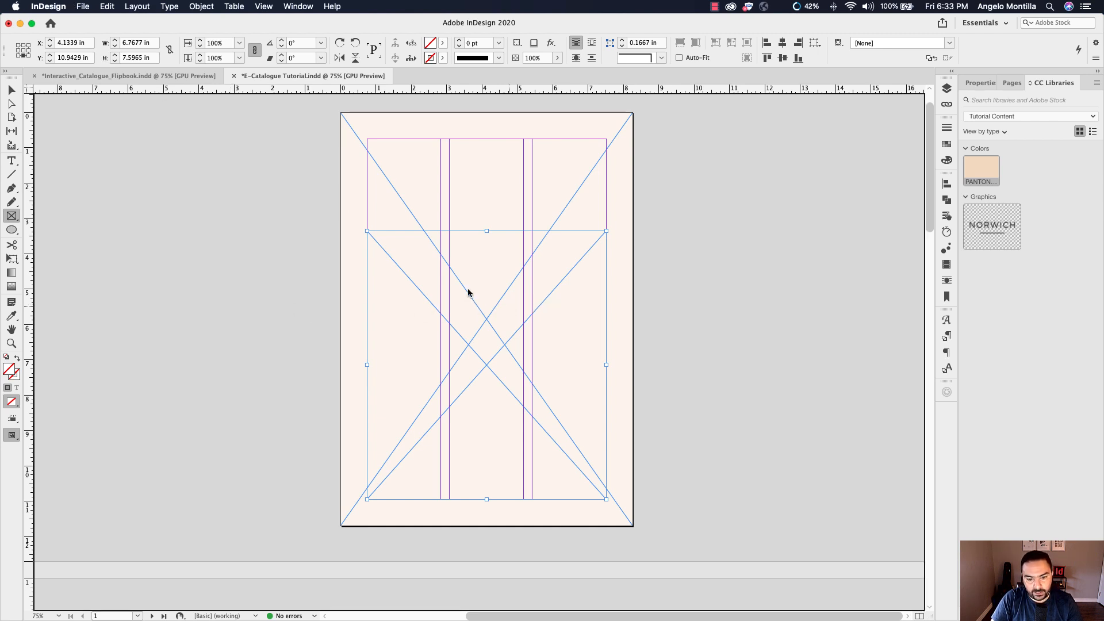
key("super+alt+v")
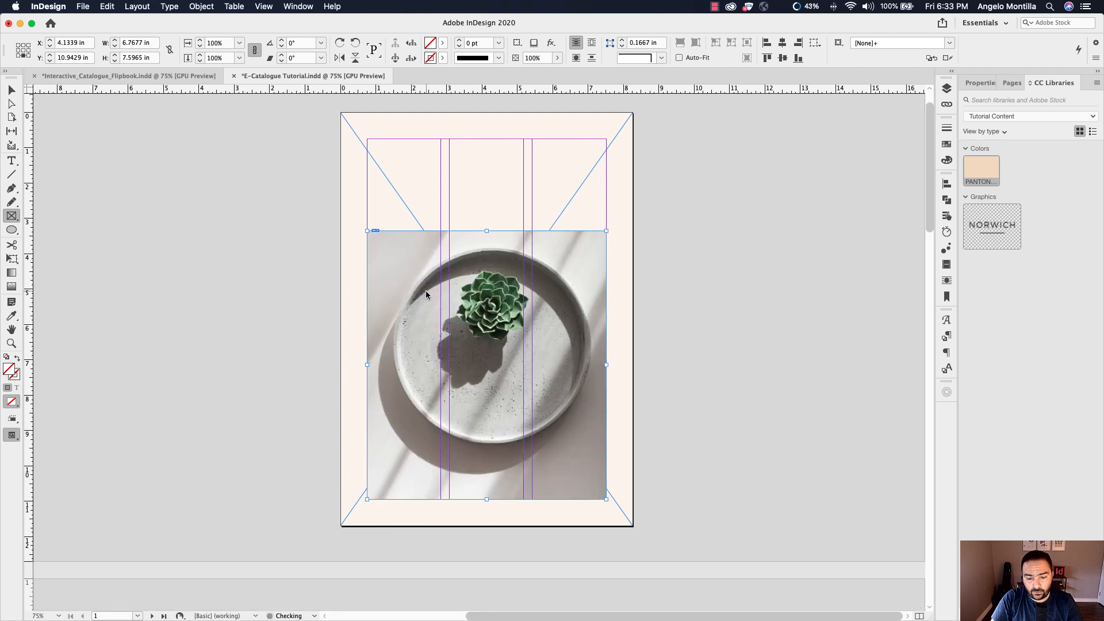
left_click(684, 282)
left_click(599, 325)
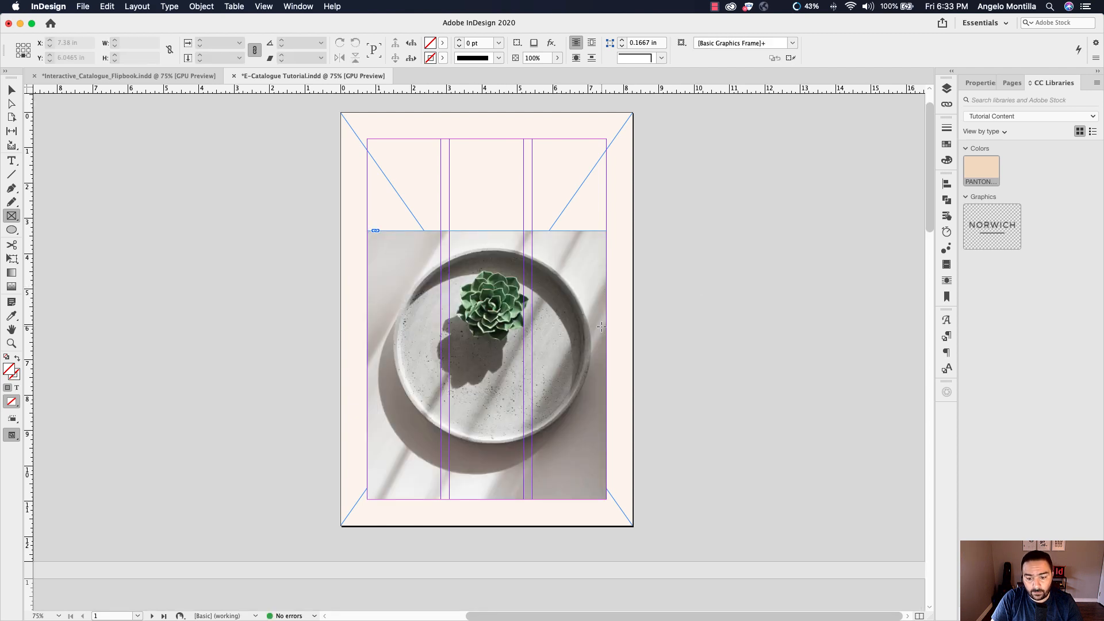
Step: Extend the photo frame's upper edge upward to make the frame about 8.38 in high
left_click(12, 90)
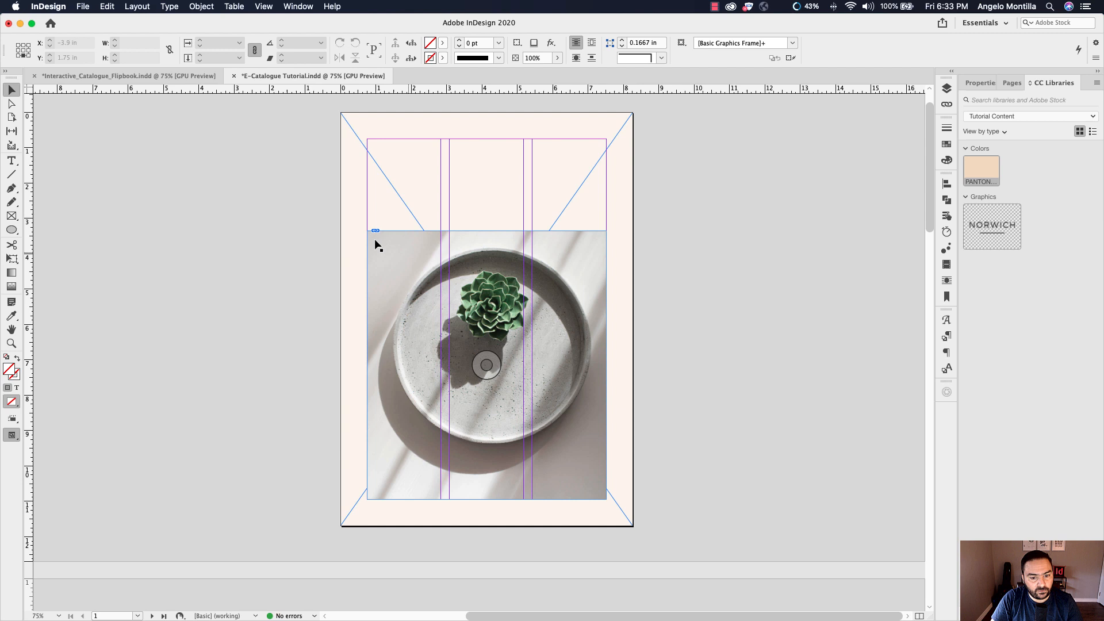
left_click(506, 279)
left_click_drag(485, 230, 486, 203)
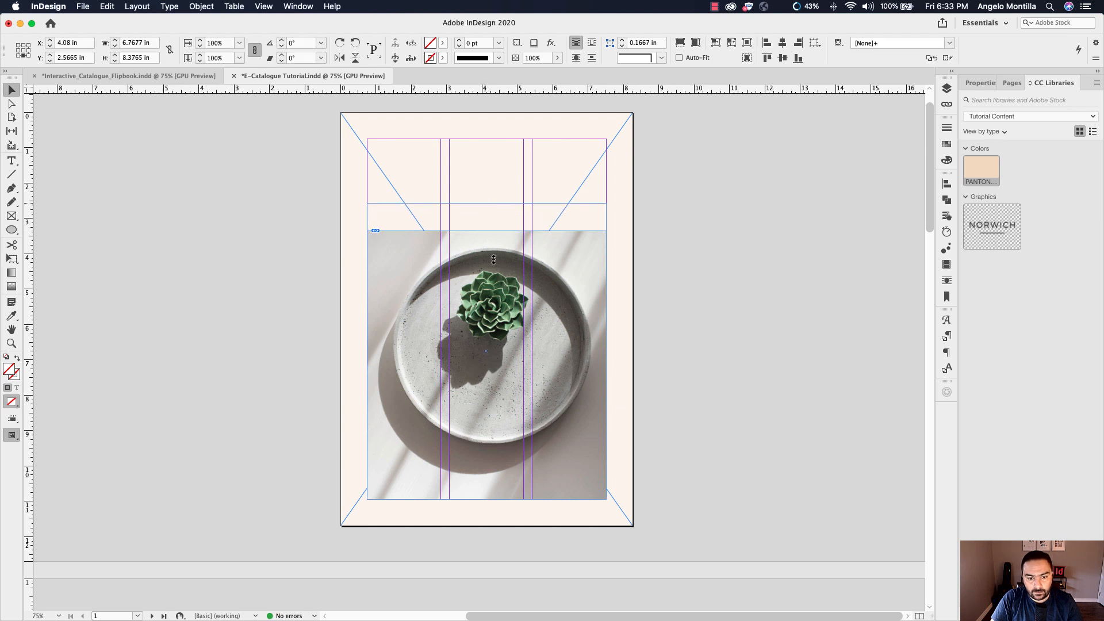
Step: Shift the succulent photo upward inside its frame so that it fills the whole frame
left_click(490, 343)
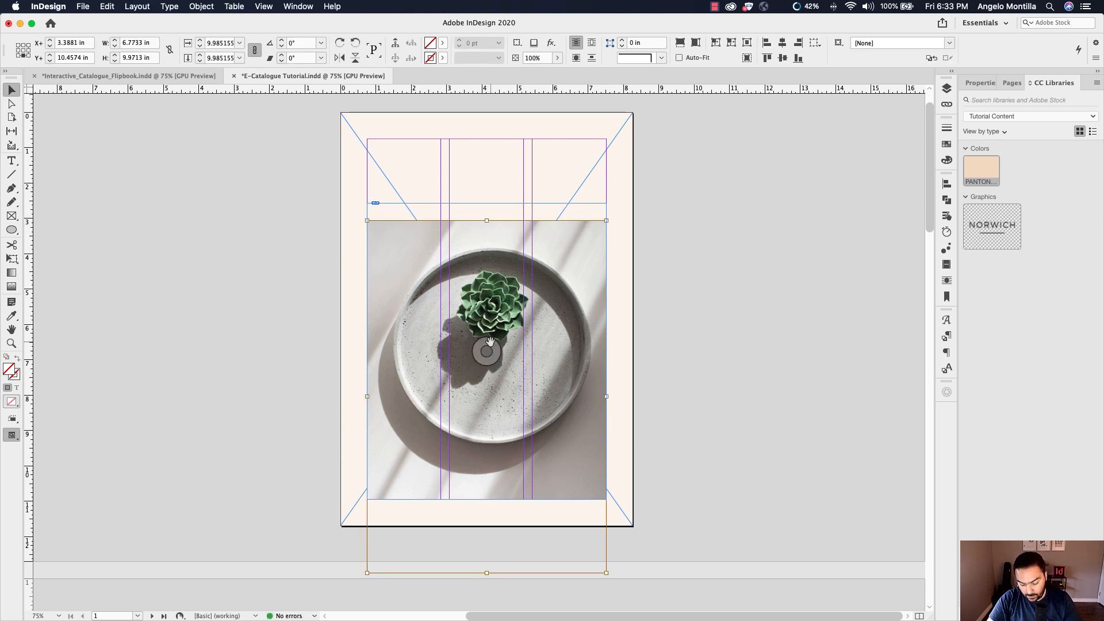
key("shift+Up")
key("shift+Up")
key("shift+Up")
key("shift+Up")
key("shift+Up")
key("shift+Up")
key("shift+Up")
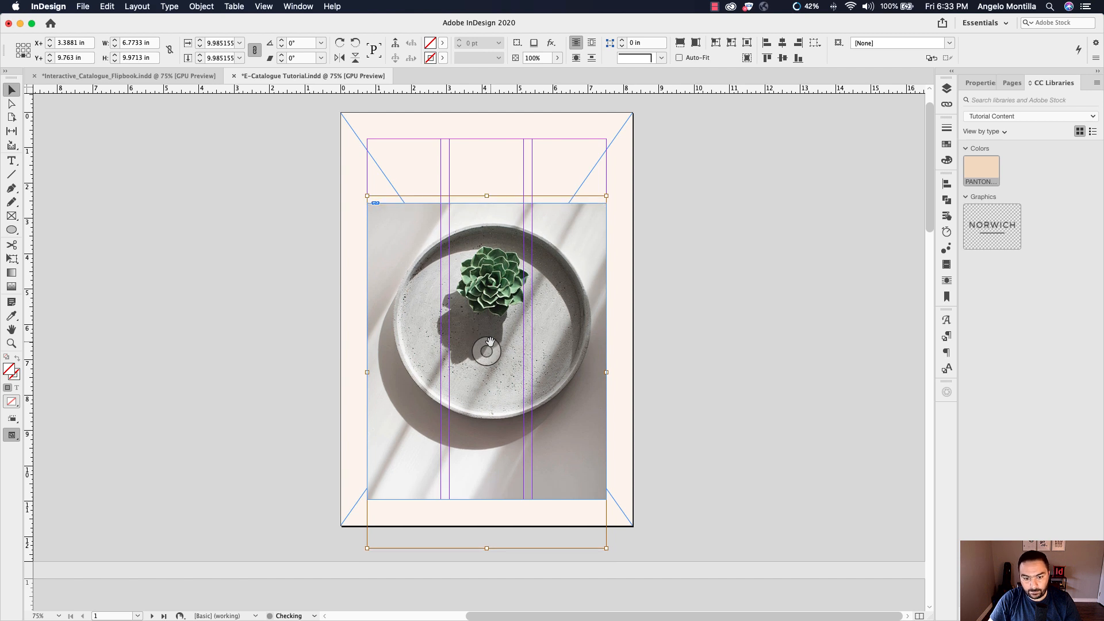
key("shift+Down")
key("shift+Down")
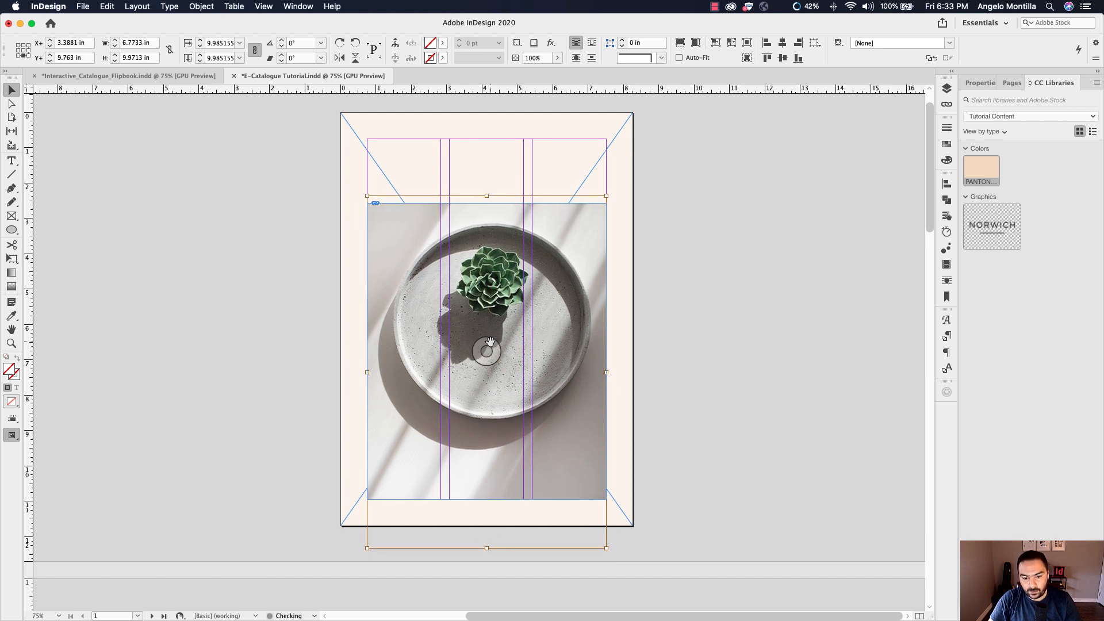
left_click(771, 229)
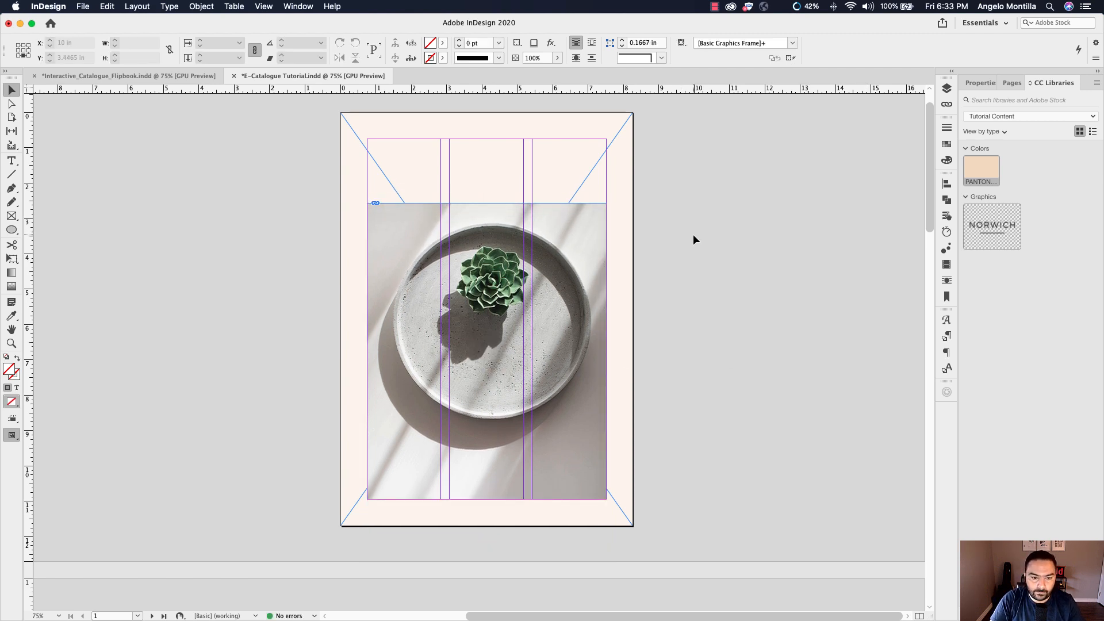
Step: Create a text frame spanning the margins above the photo and enter NORWICH
left_click(12, 161)
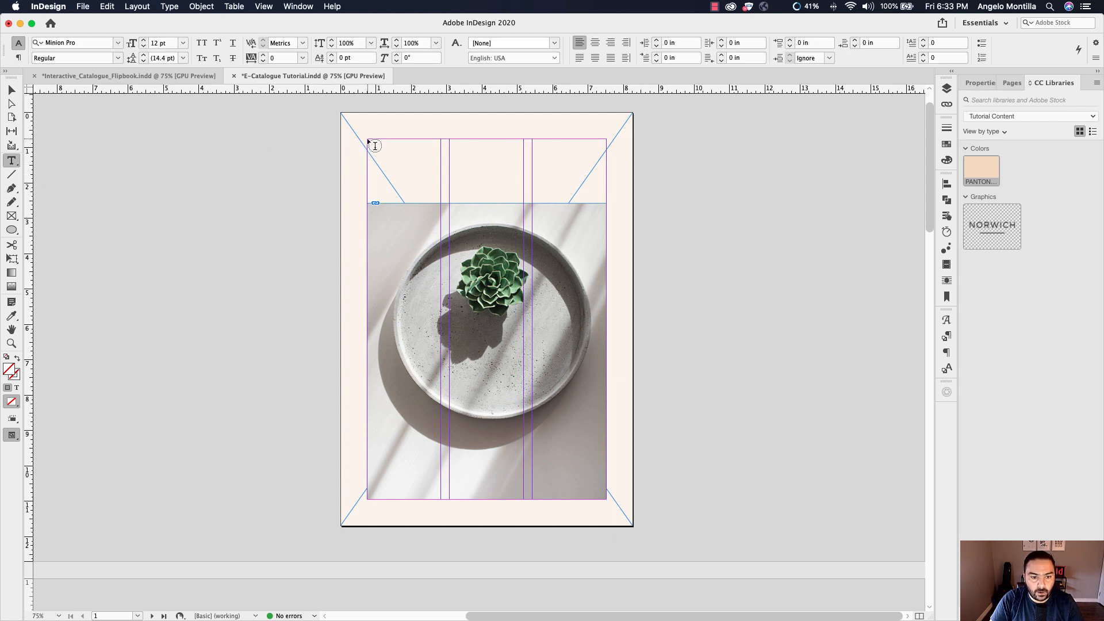
left_click_drag(367, 139, 607, 172)
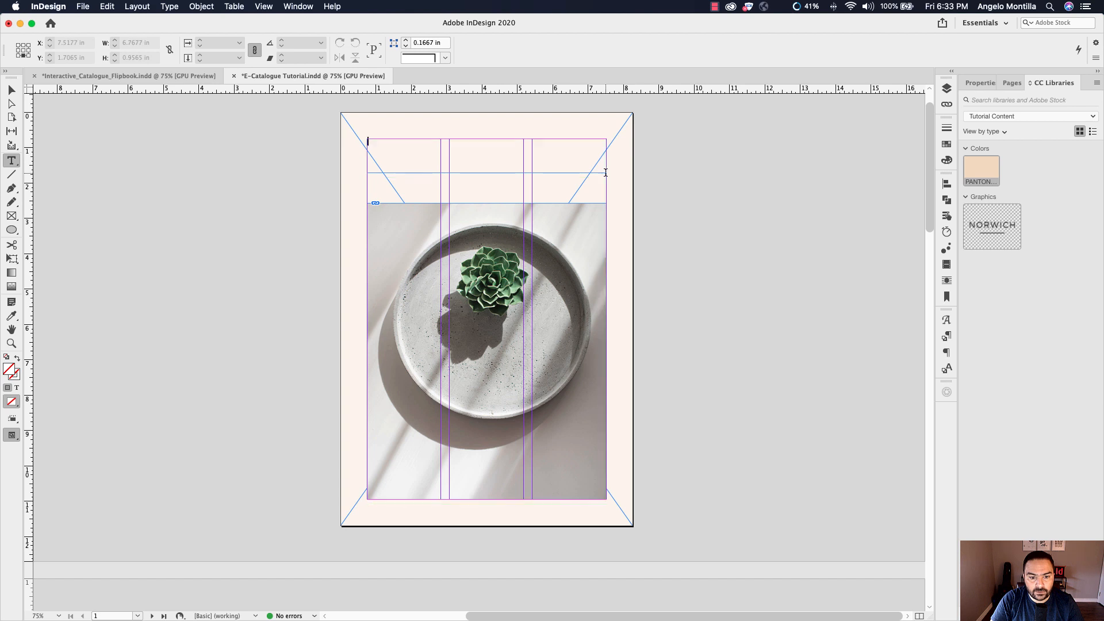
type("N")
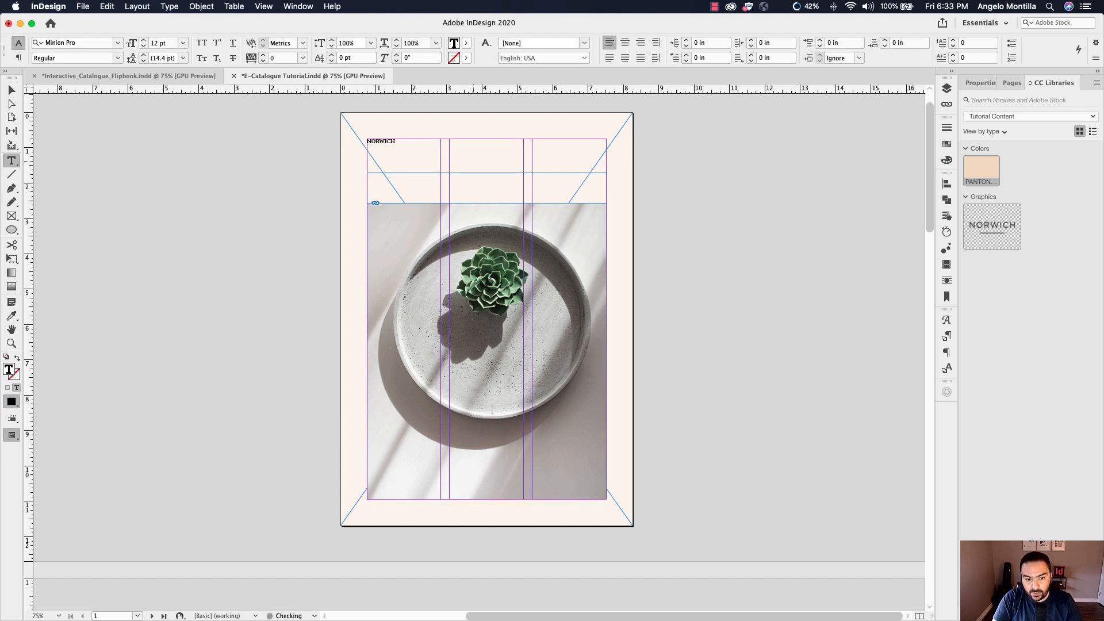
type("ORWICH")
Step: Apply the Masthead paragraph style to all of the NORWICH text
key("super+a")
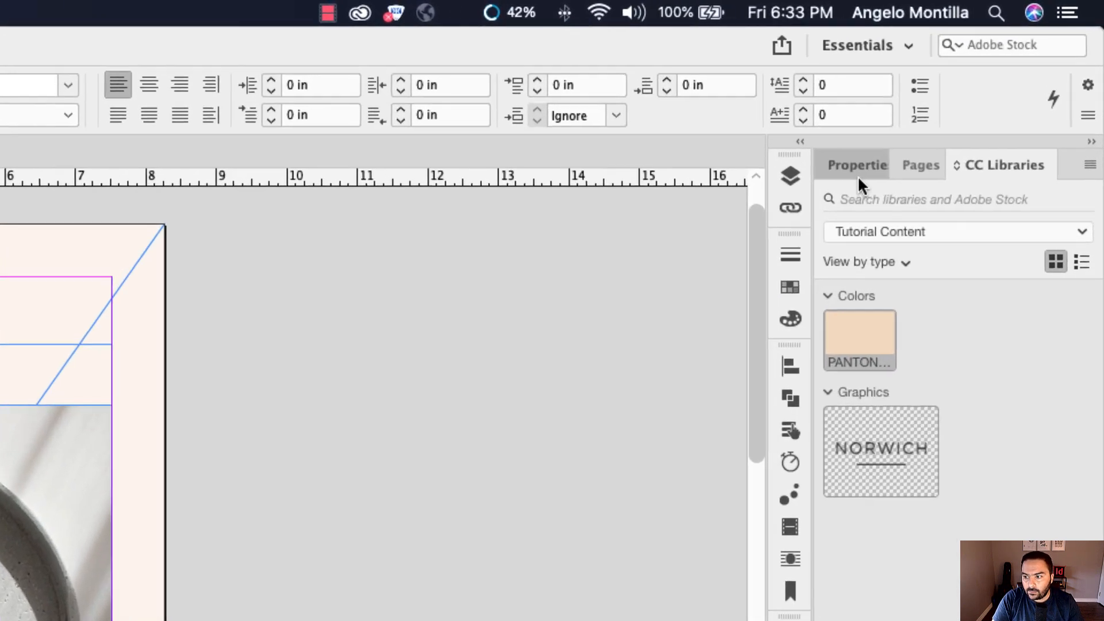
left_click(978, 84)
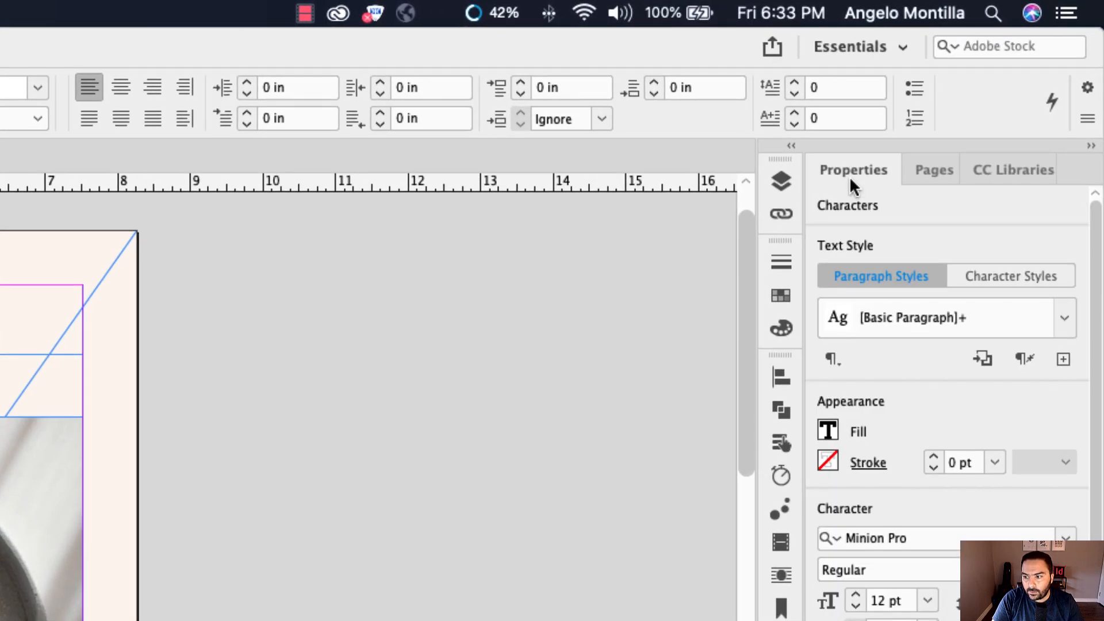
left_click(1064, 318)
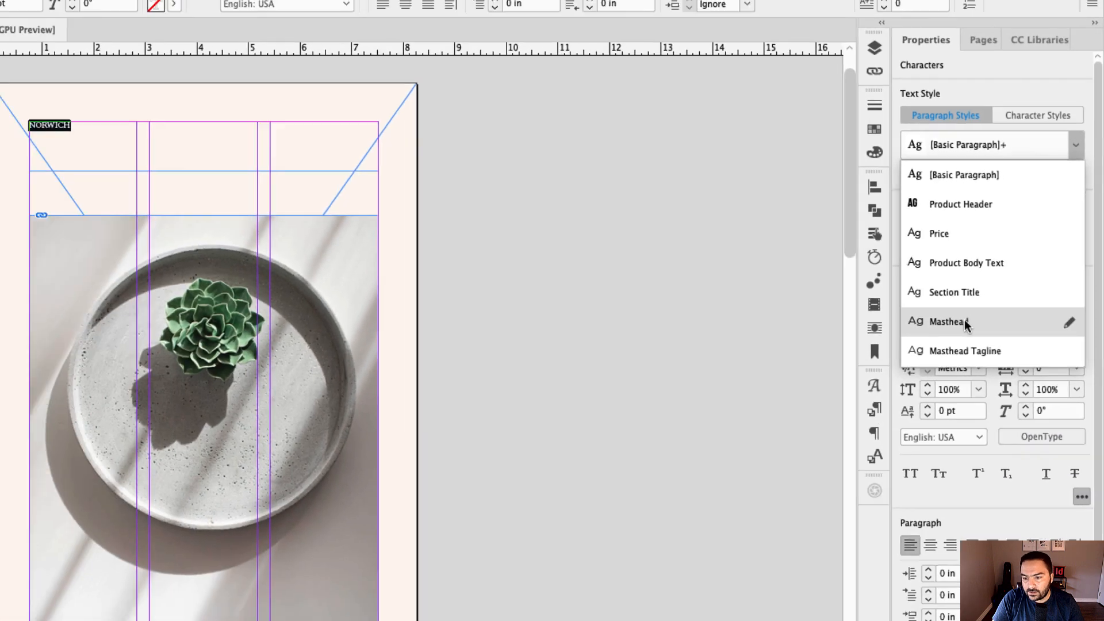
left_click(897, 381)
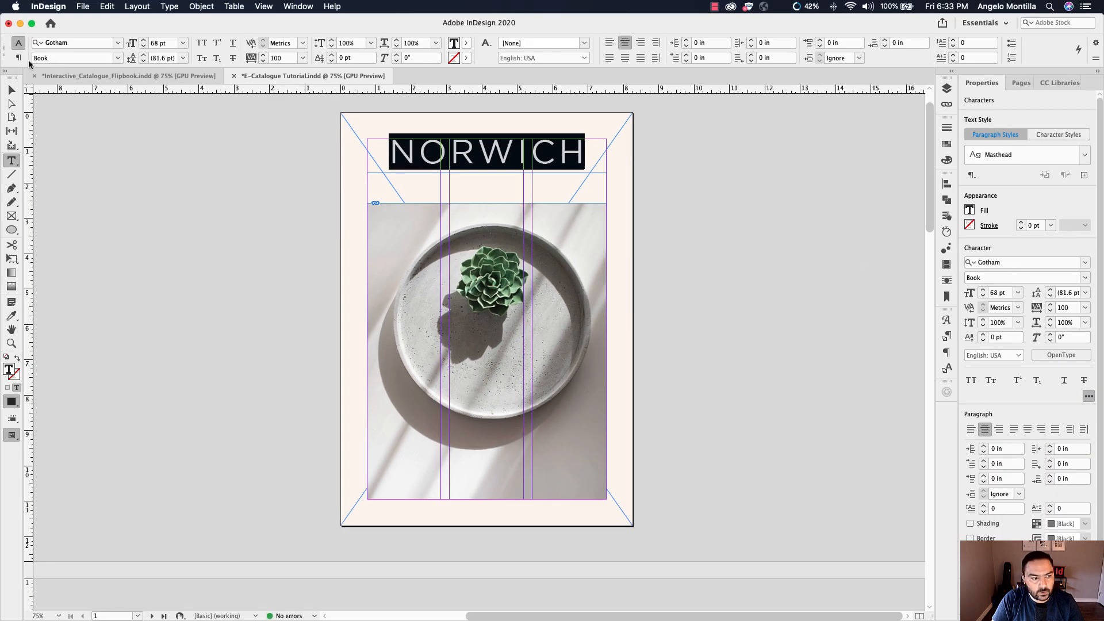
Step: Fit the NORWICH text frame to its content and place a duplicate of it directly below
left_click(11, 90)
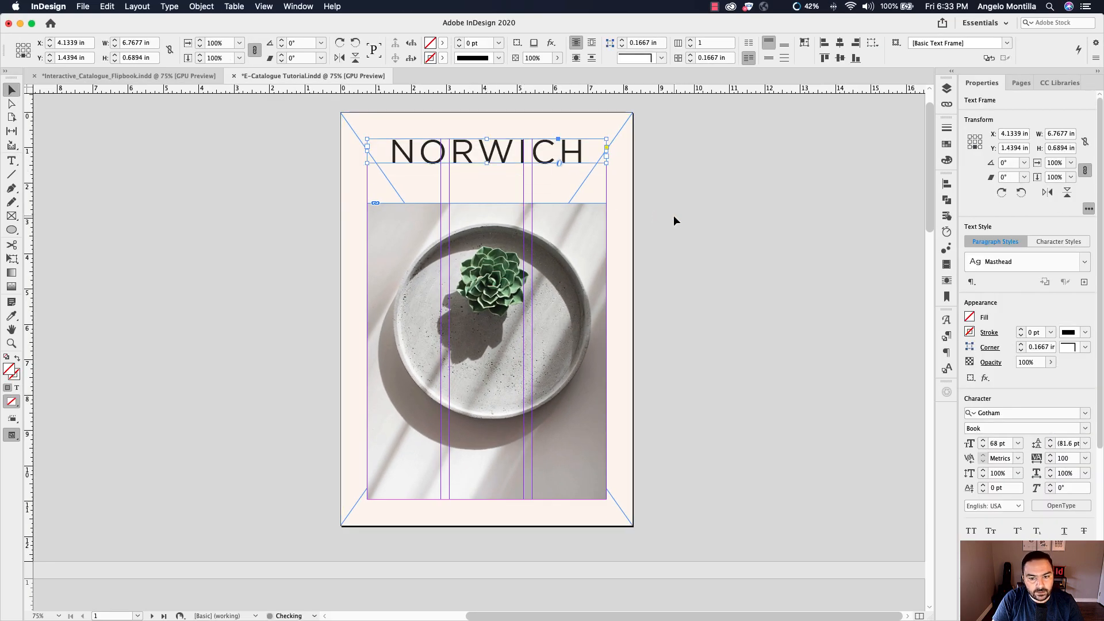
left_click(674, 216)
left_click_drag(488, 151, 493, 181)
Step: Replace the text of the duplicated NORWICH frame with a spring catalogue tagline starting "SPRING CATA"
double_click(485, 179)
double_click(484, 179)
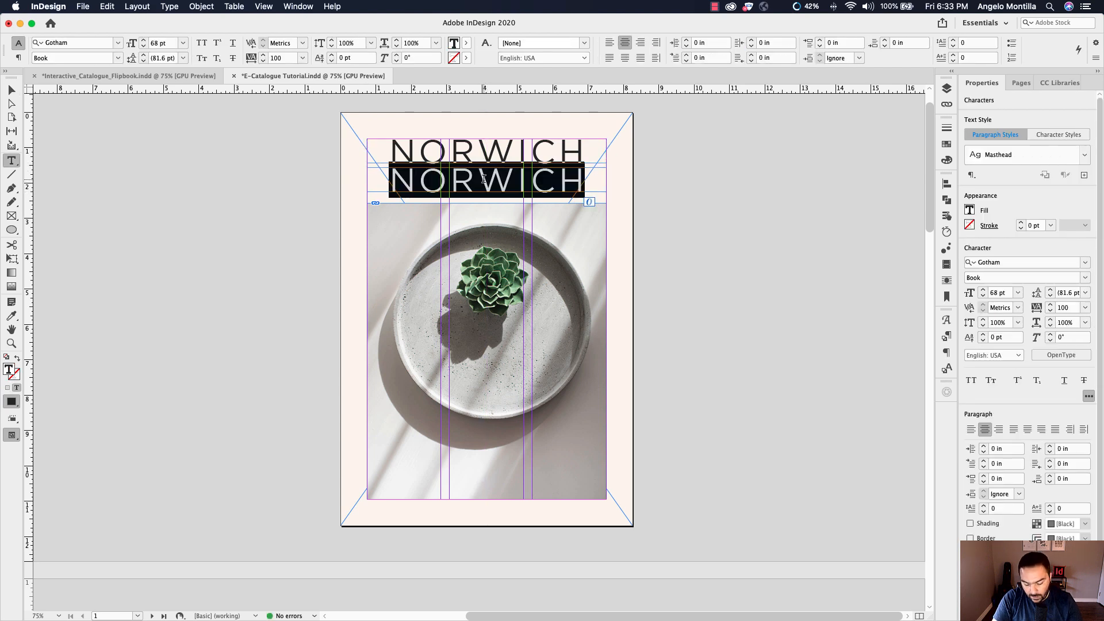
type("SPR")
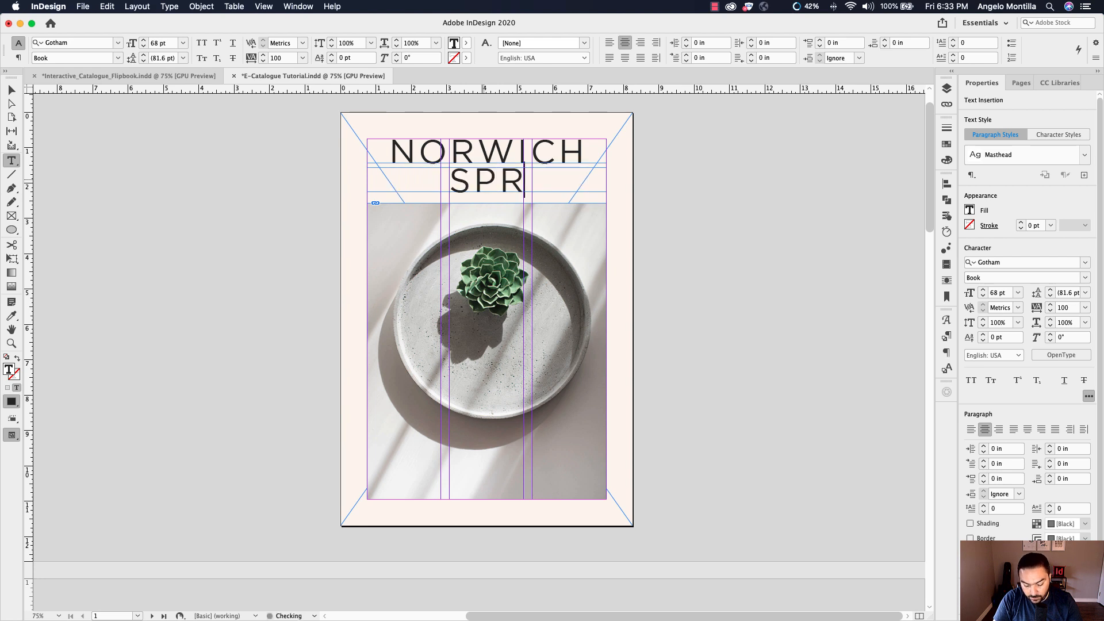
type("ING CATA")
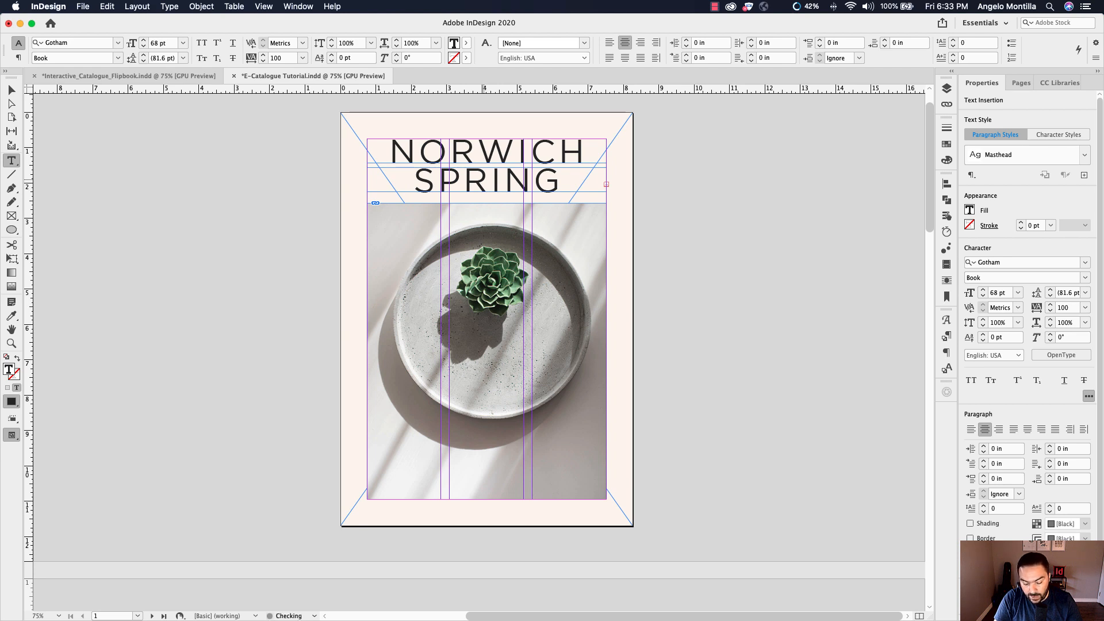
Step: Apply the [Basic Paragraph] style to the tagline text below the NORWICH masthead
triple_click(600, 170)
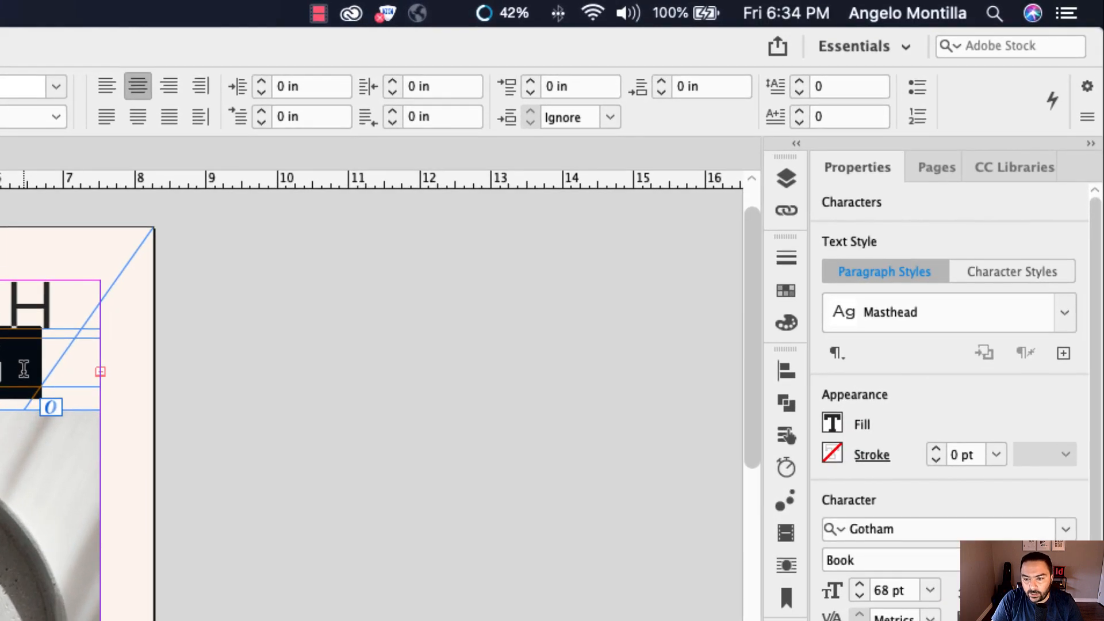
left_click(1065, 315)
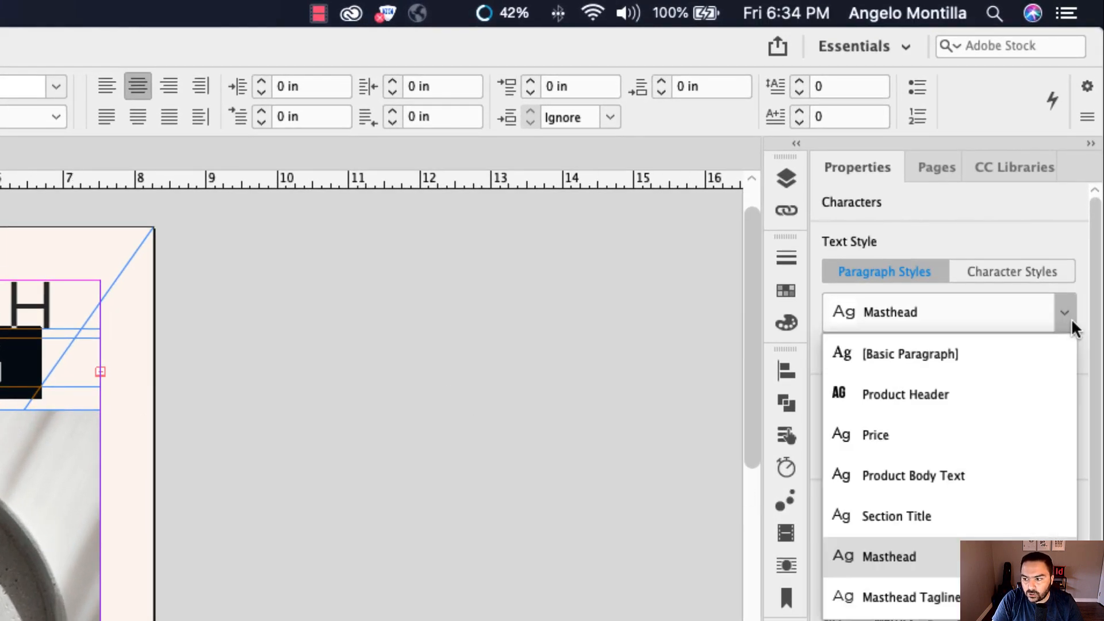
left_click(915, 352)
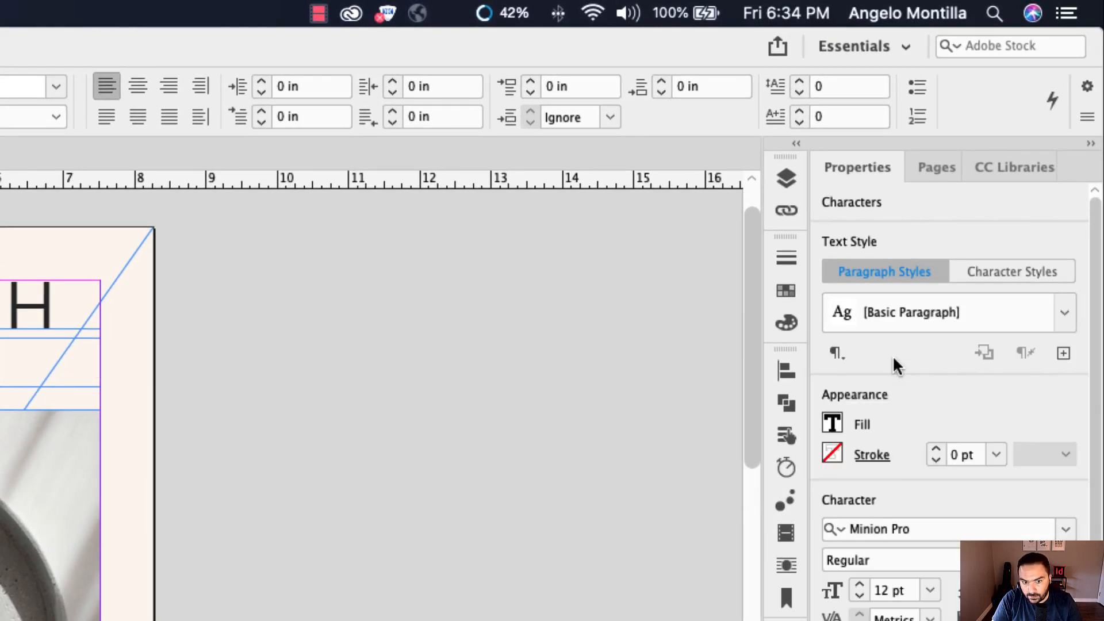
Step: Apply the Masthead Tagline paragraph style to the tagline and fit its text frame to the content
left_click(1063, 316)
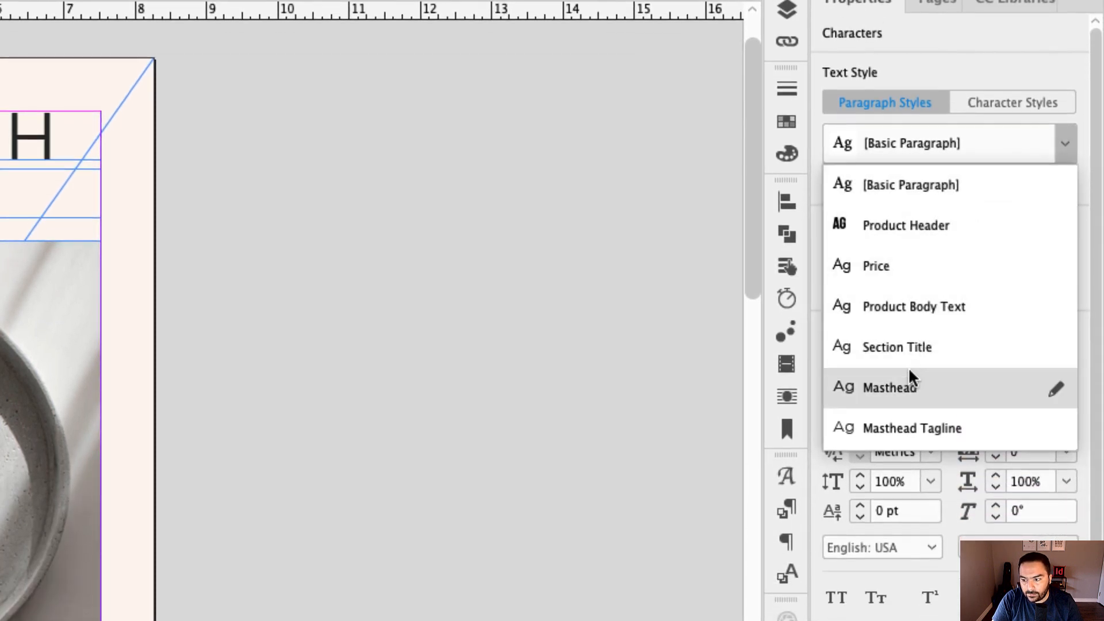
left_click(895, 427)
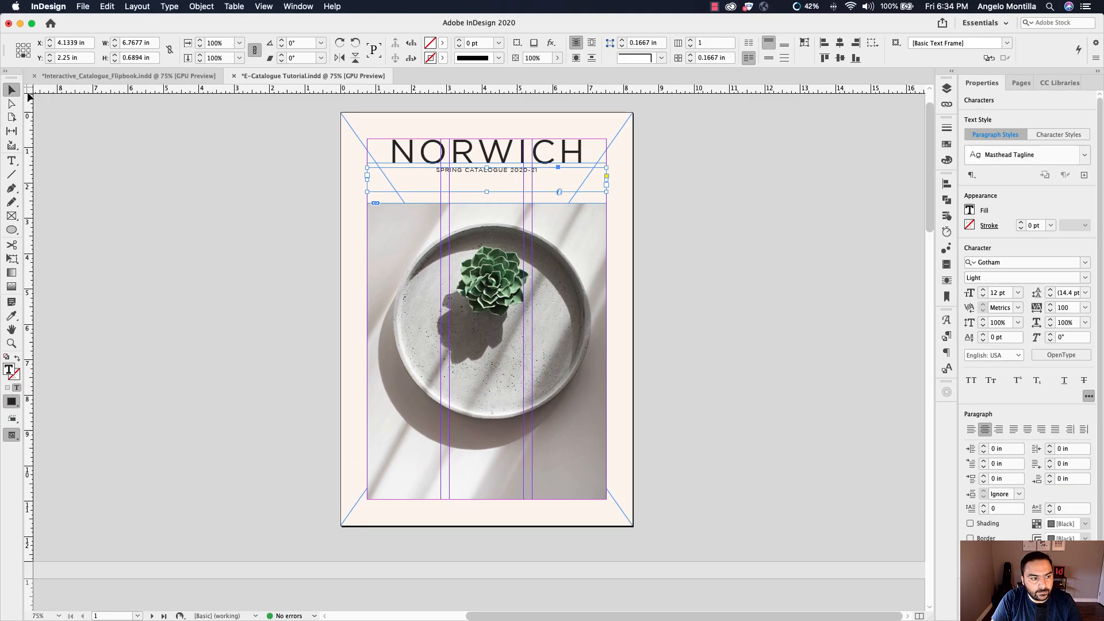
key("Escape")
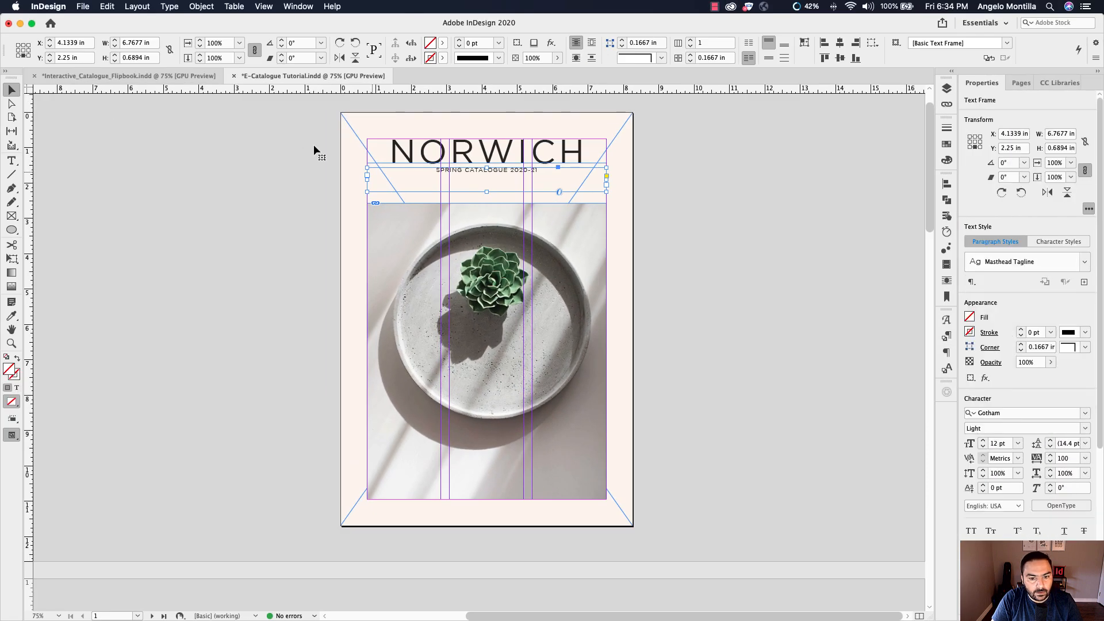
double_click(486, 192)
key("super+equal")
key("super+equal")
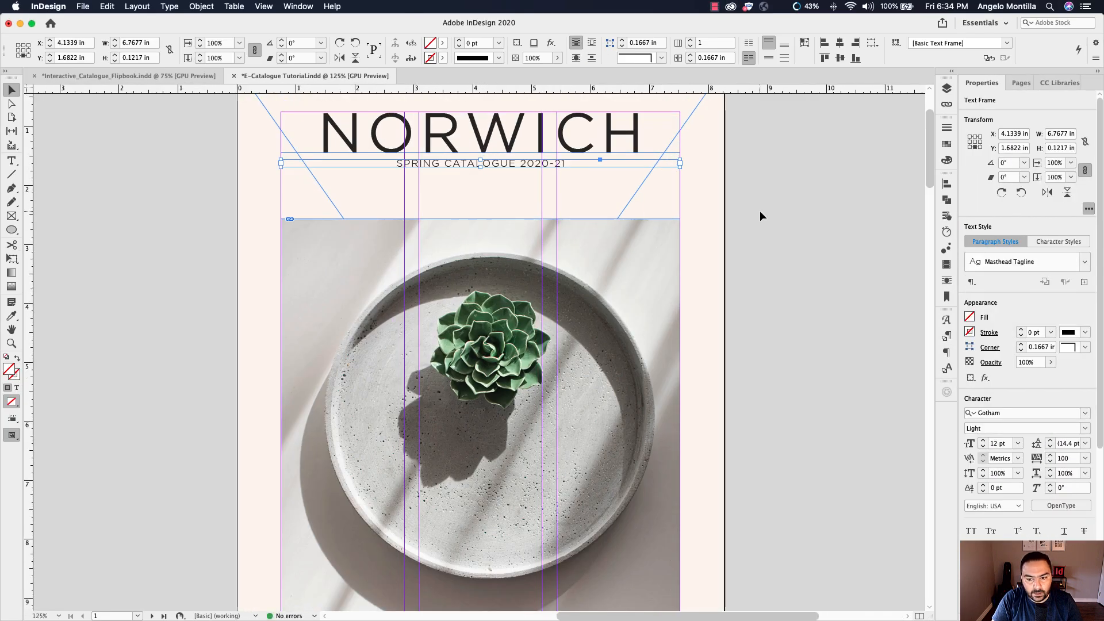
left_click(759, 210)
key("w")
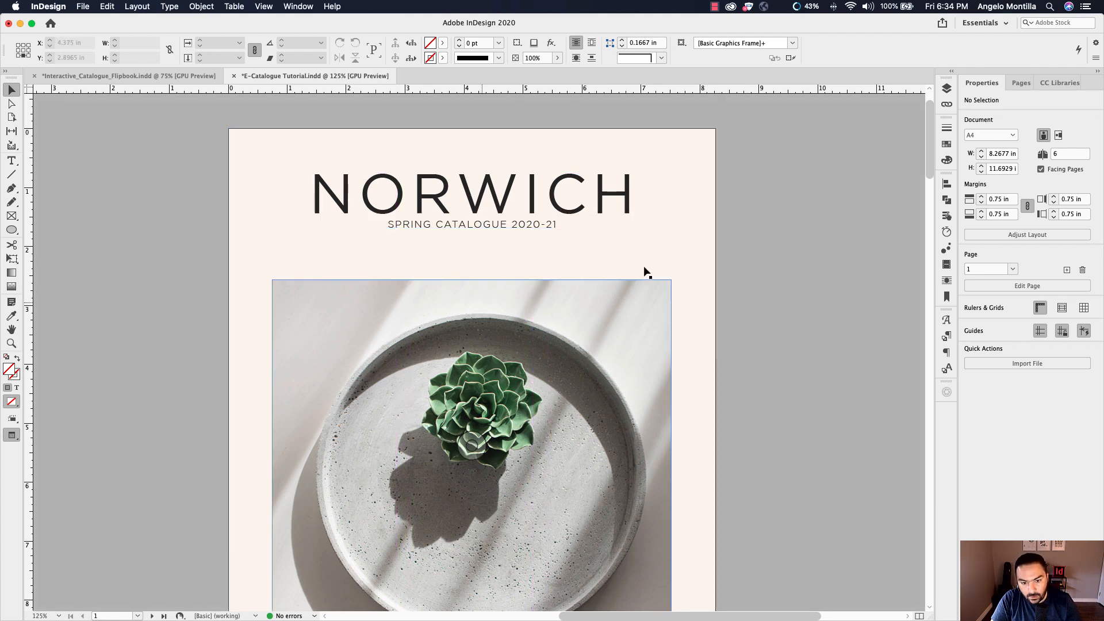
Step: Extend the cover photo's frame upward to about 9.02 in high and shift the photo up to fill it
key("w")
left_click(474, 284)
left_click_drag(472, 280, 473, 243)
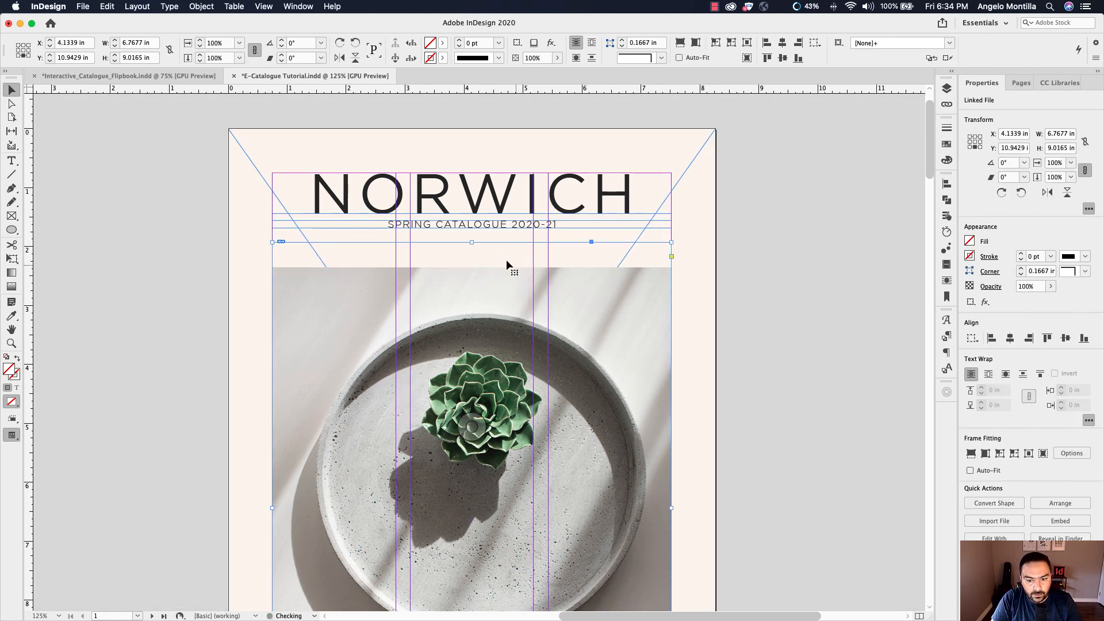
left_click_drag(562, 419, 556, 289)
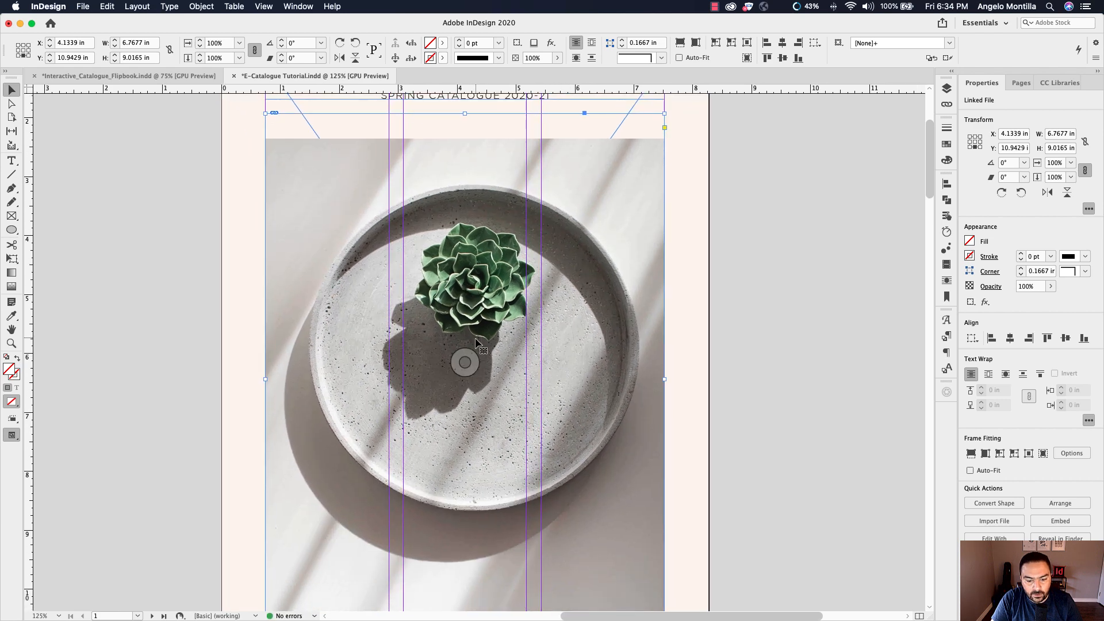
left_click(464, 360)
key("super+minus")
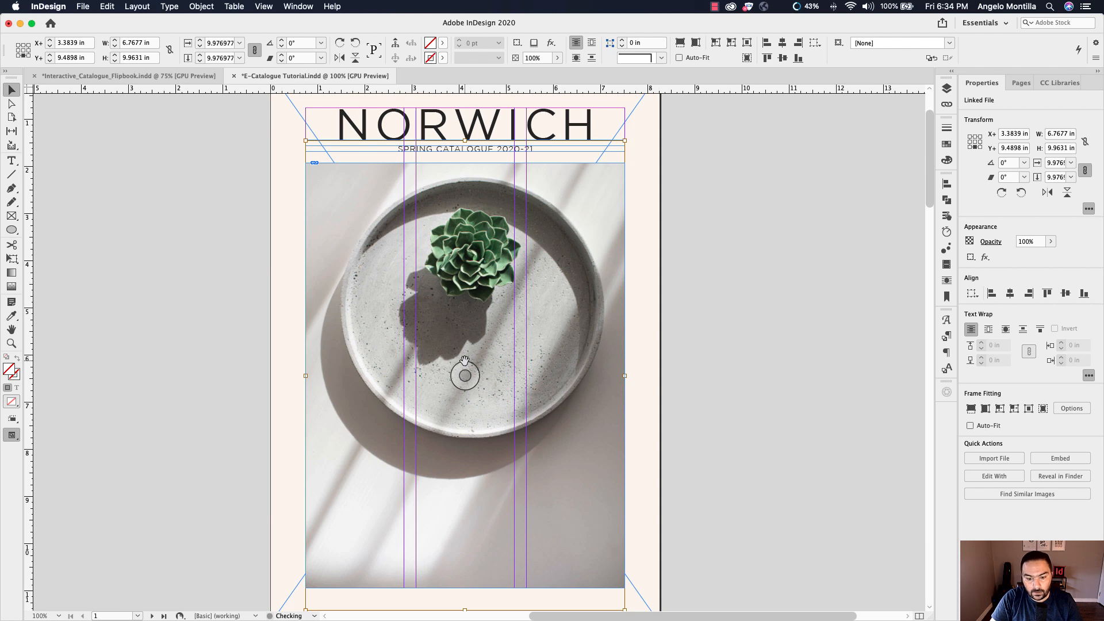
left_click(742, 340)
key("w")
scroll(742, 344, "up", 2)
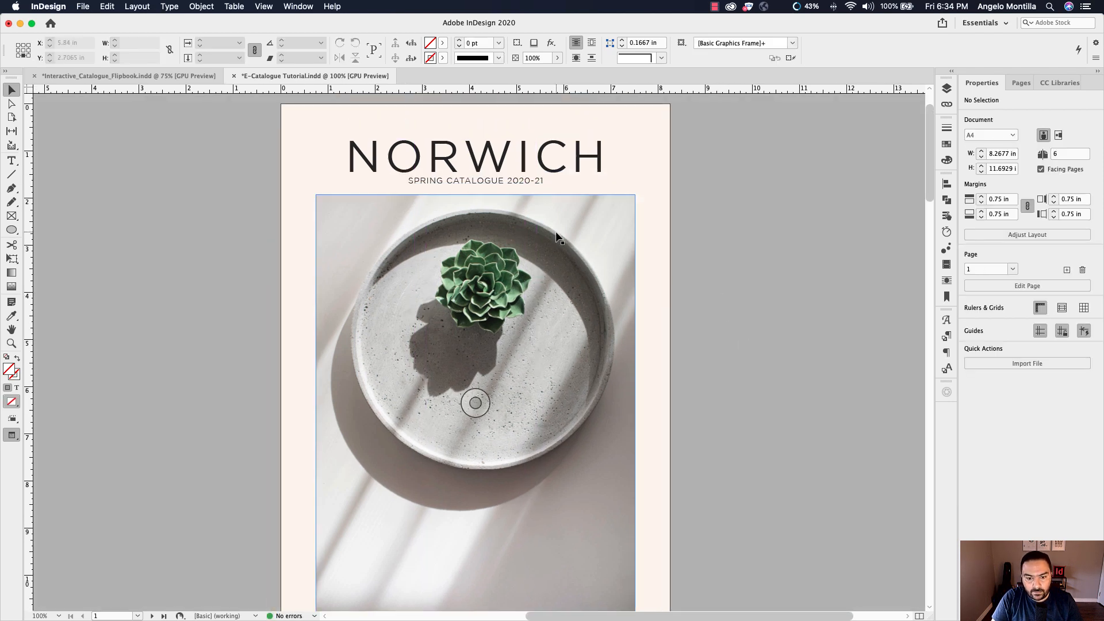
Step: Lower the top edge of the cover photo's frame to a height of about 8.9 in and shift the photo down slightly inside it
left_click(482, 198)
left_click_drag(477, 196, 477, 201)
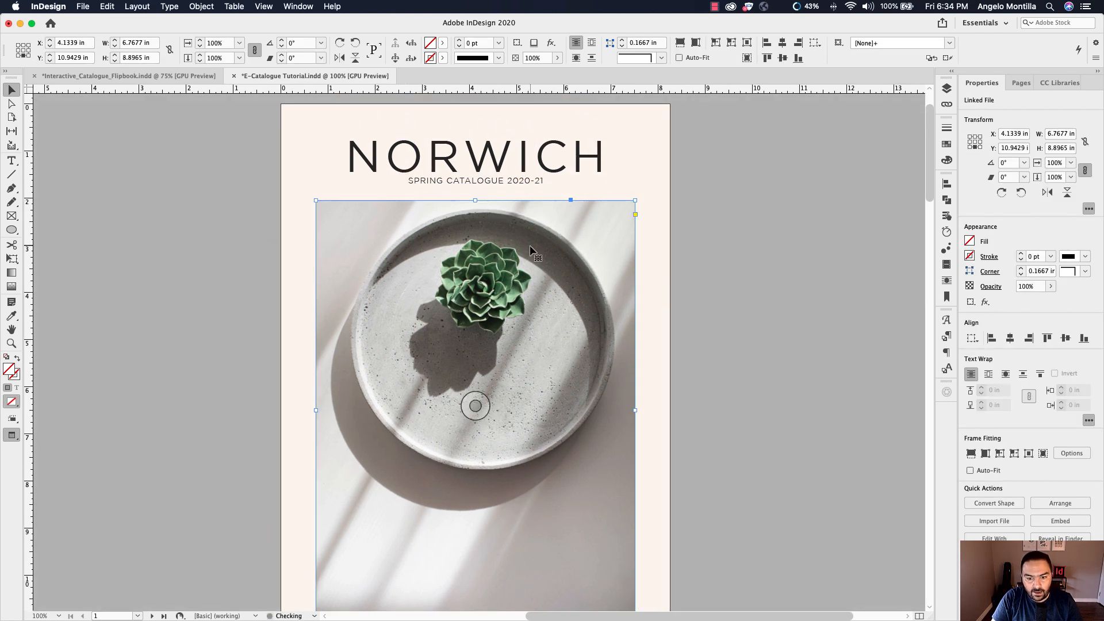
left_click(475, 405)
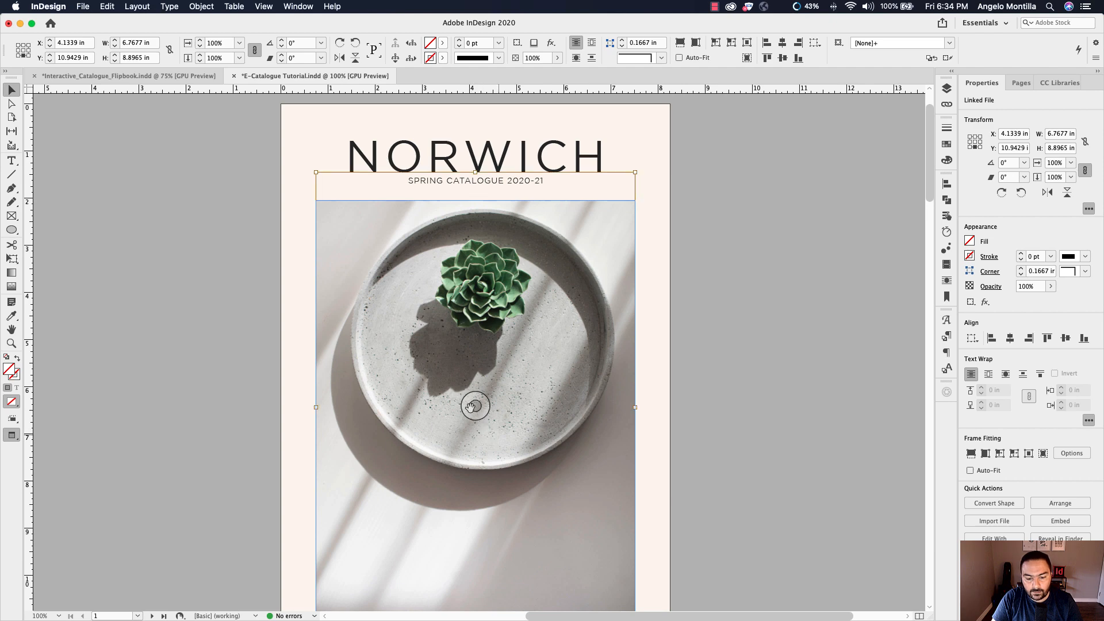
scroll(537, 315, "down", 5)
left_click_drag(540, 318, 542, 323)
left_click(809, 367)
scroll(706, 288, "up", 6)
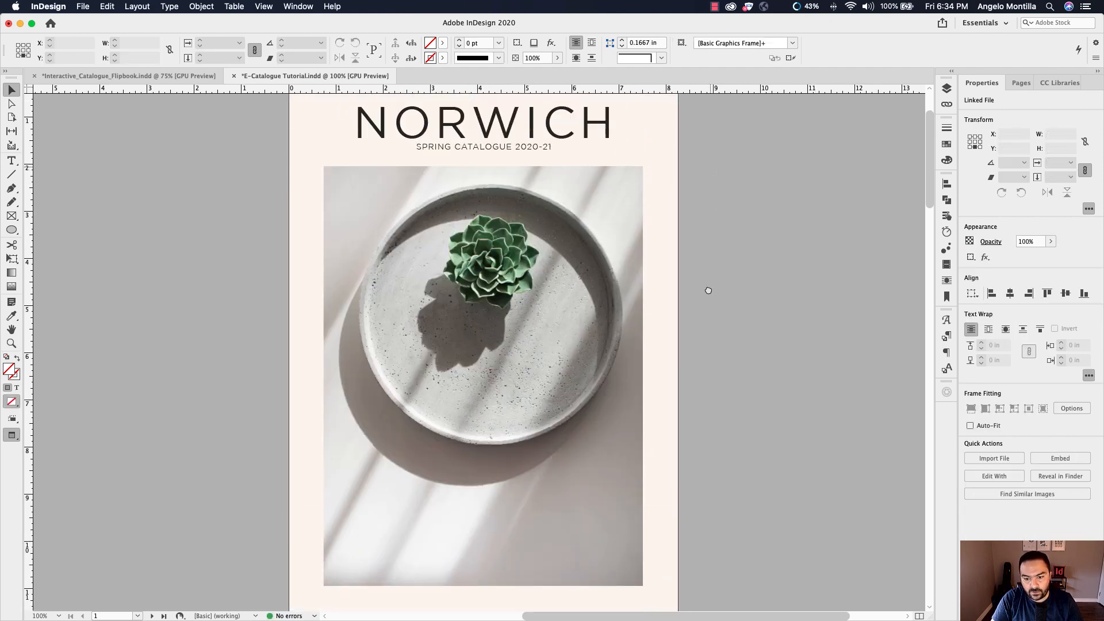
scroll(576, 371, "down", 5)
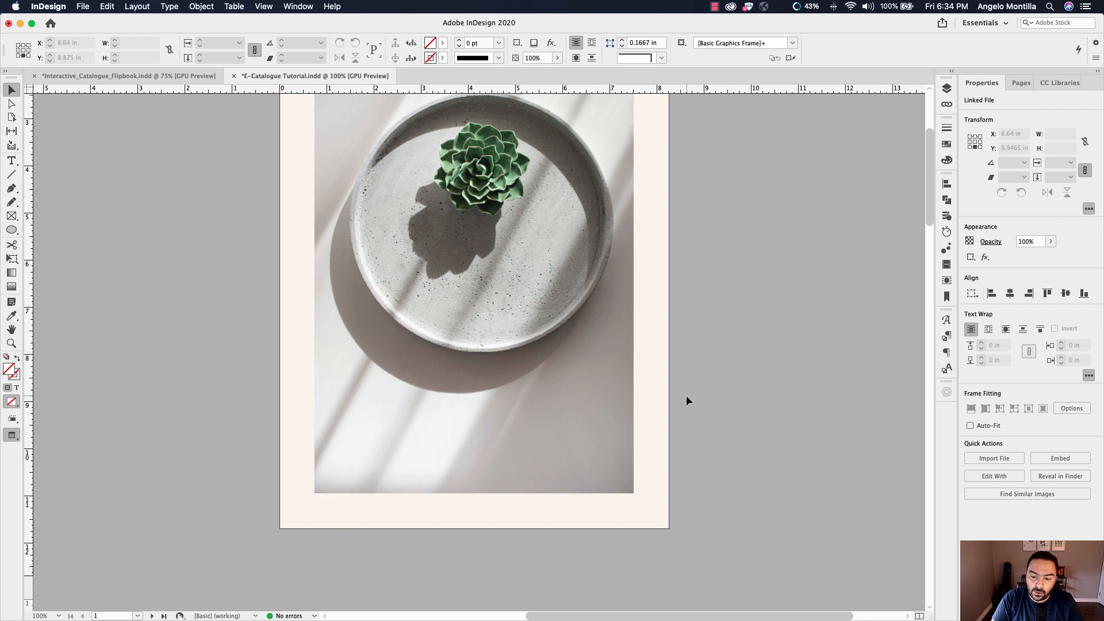
left_click_drag(677, 291, 692, 399)
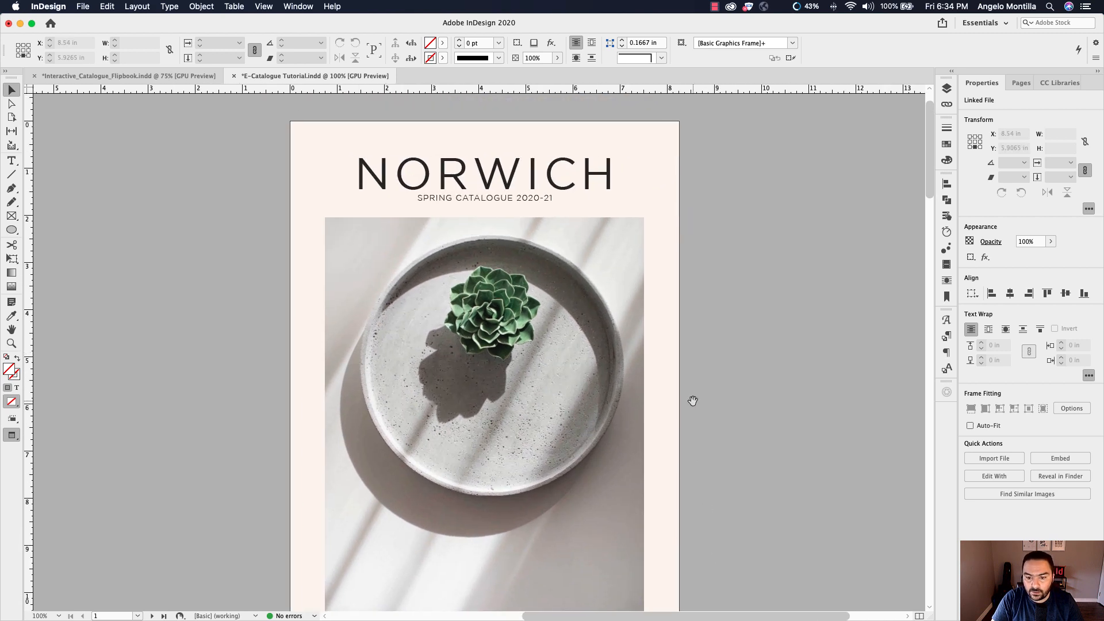
left_click(526, 199)
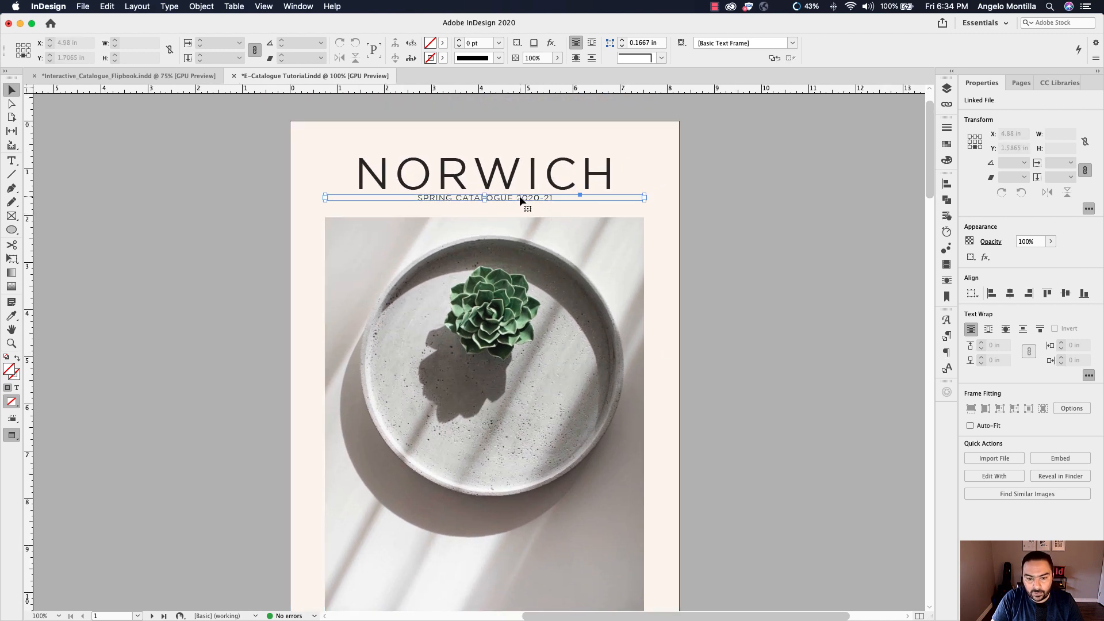
left_click(726, 220)
scroll(726, 220, "down", 3)
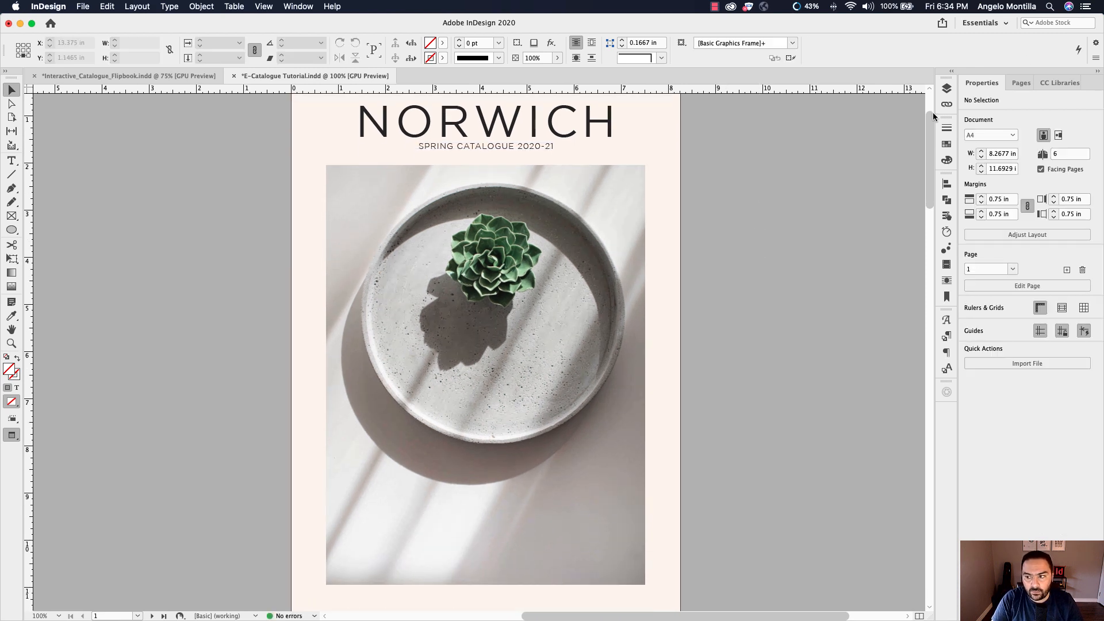
Step: Go to page 2 of the catalogue and show its margin and column guides
left_click(1021, 83)
double_click(975, 213)
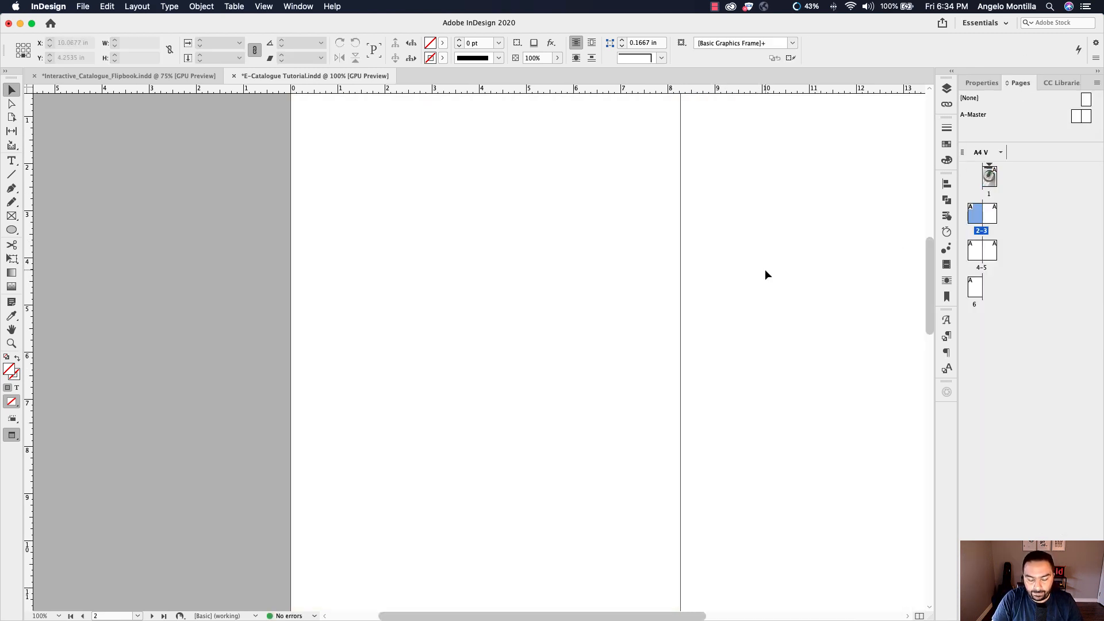
key("w")
left_click_drag(641, 207, 572, 241)
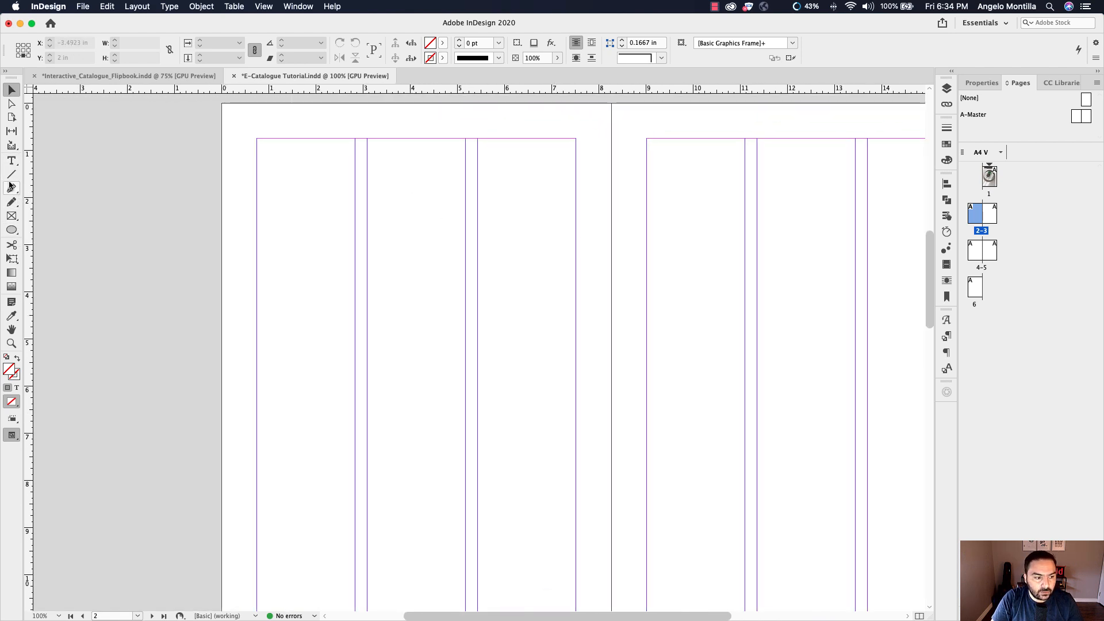
Step: Draw an image frame about 2.09 by 2.08 in in page 2's first column and duplicate it into the other two columns
left_click(12, 216)
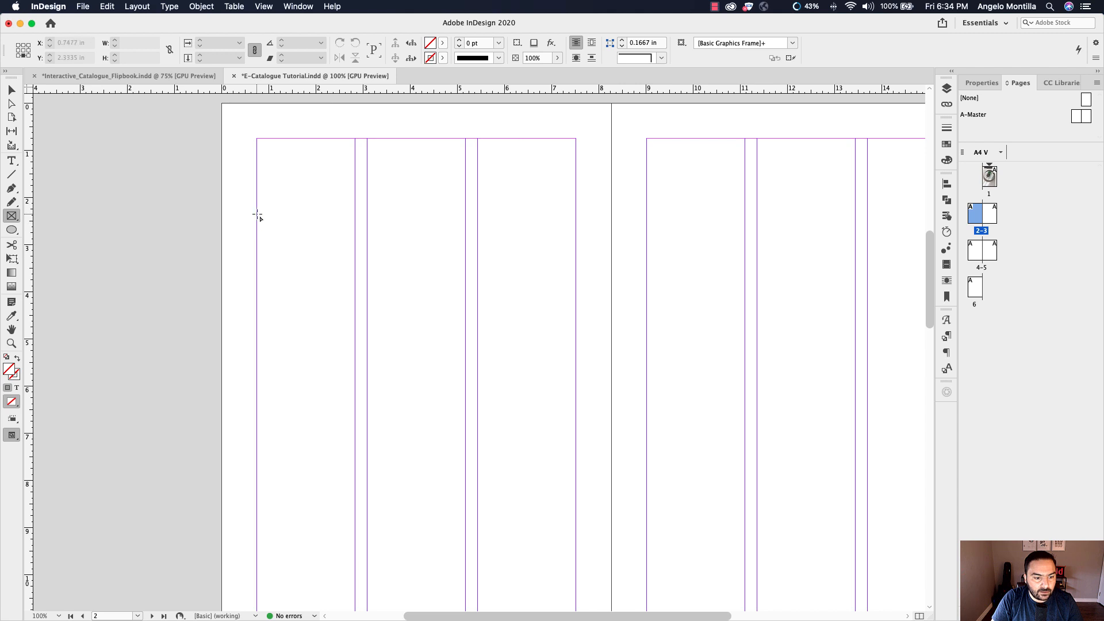
left_click_drag(257, 214, 356, 312)
key("v")
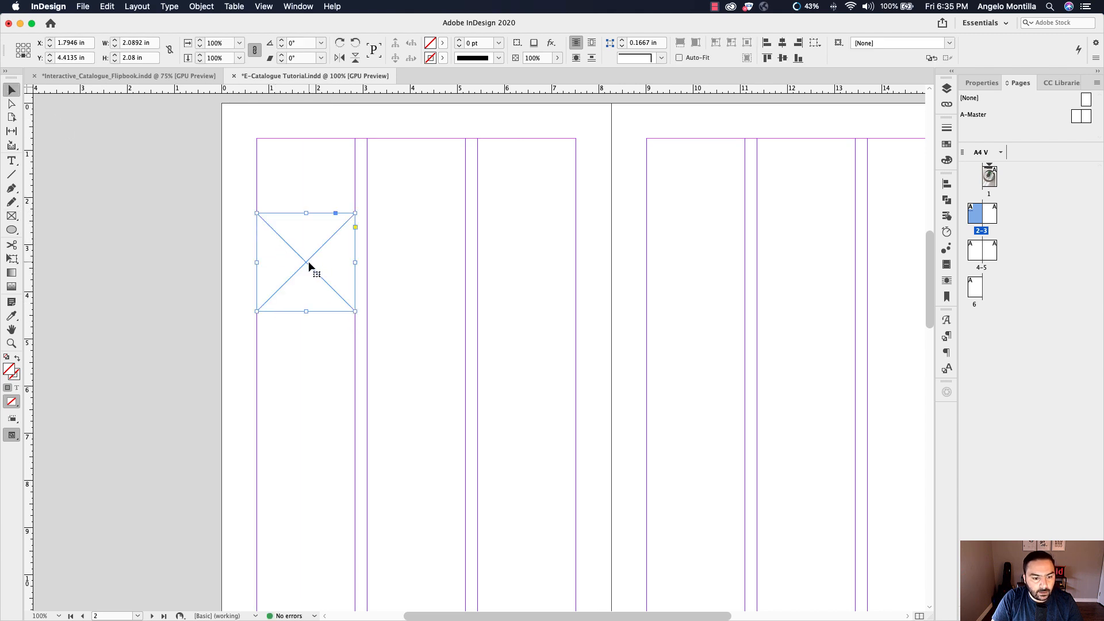
left_click_drag(309, 263, 528, 282, "alt")
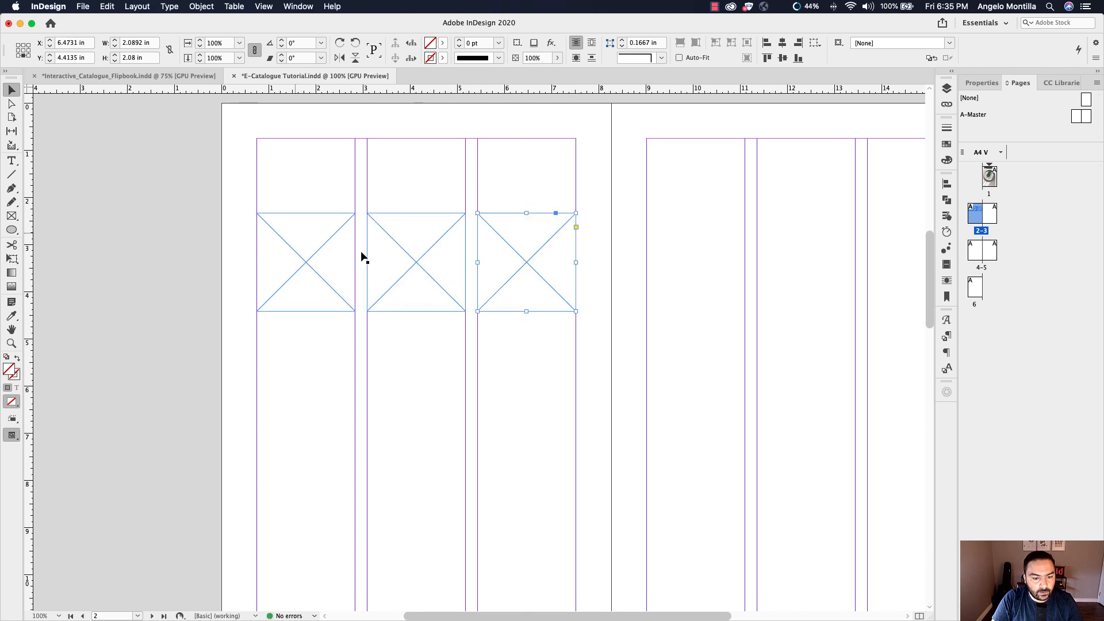
left_click(294, 202)
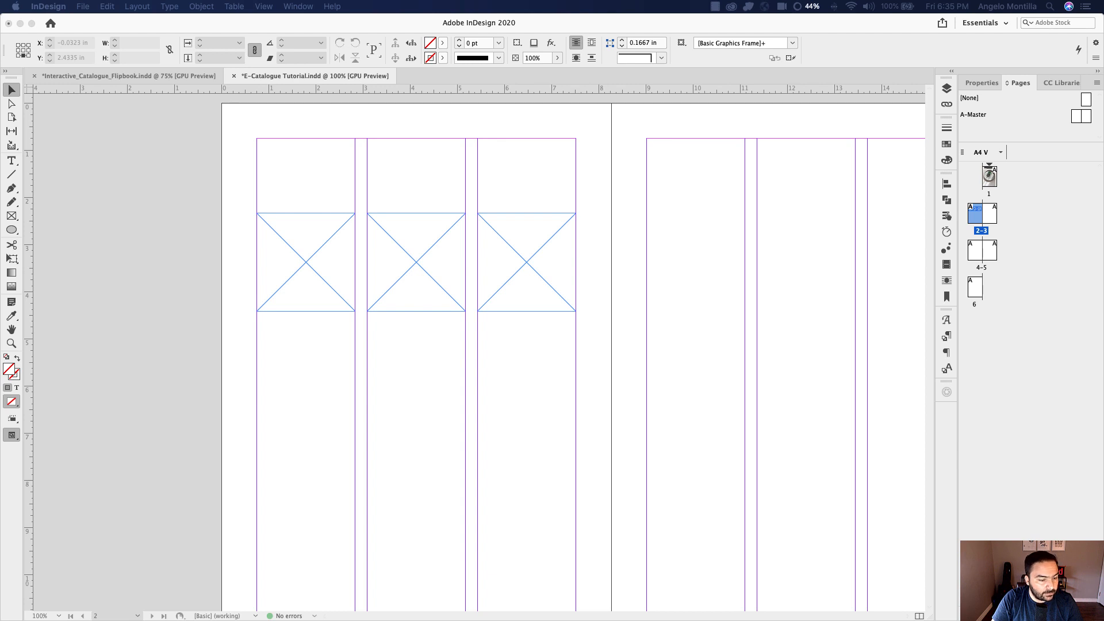
Step: Load the three product images for placement on page 2 and cycle through the bowls, the grouped vases and the single vase
left_click_drag(3, 225, 202, 257)
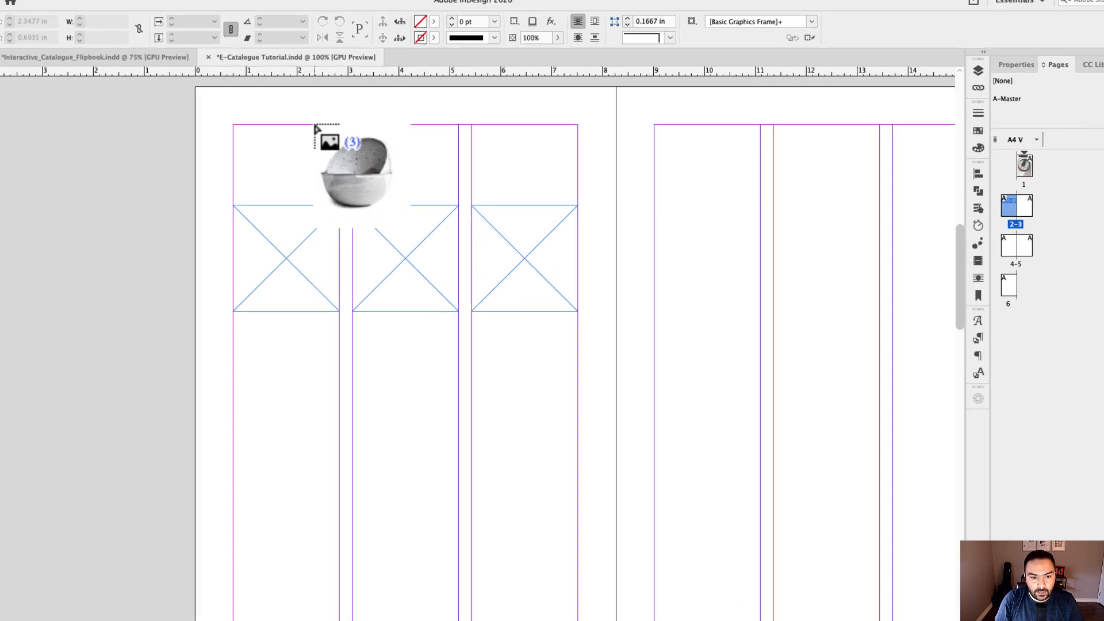
key("Right")
key("Right")
key("Right")
key("Right")
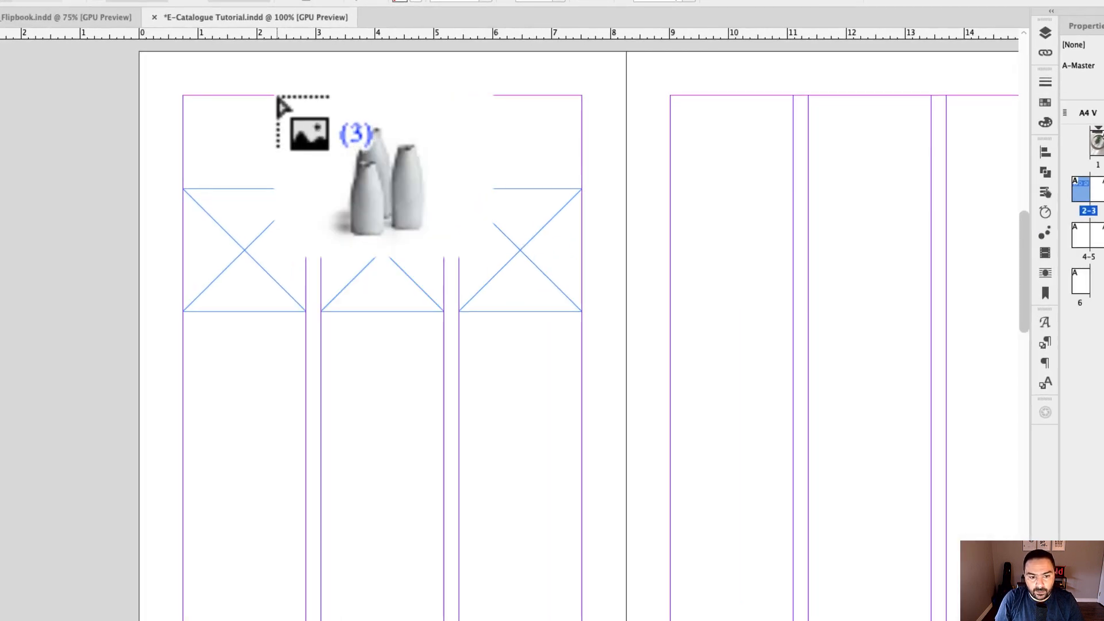
key("Left")
key("Left")
key("Left")
key("Left")
key("Left")
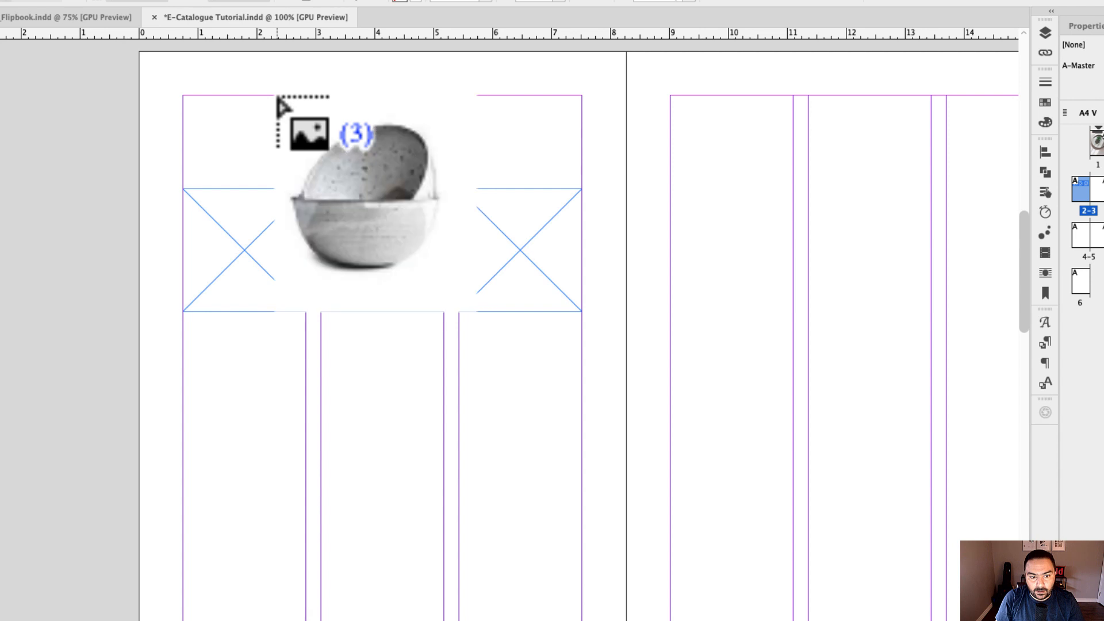
key("Left")
key("Left")
key("Left")
key("Left")
key("Left")
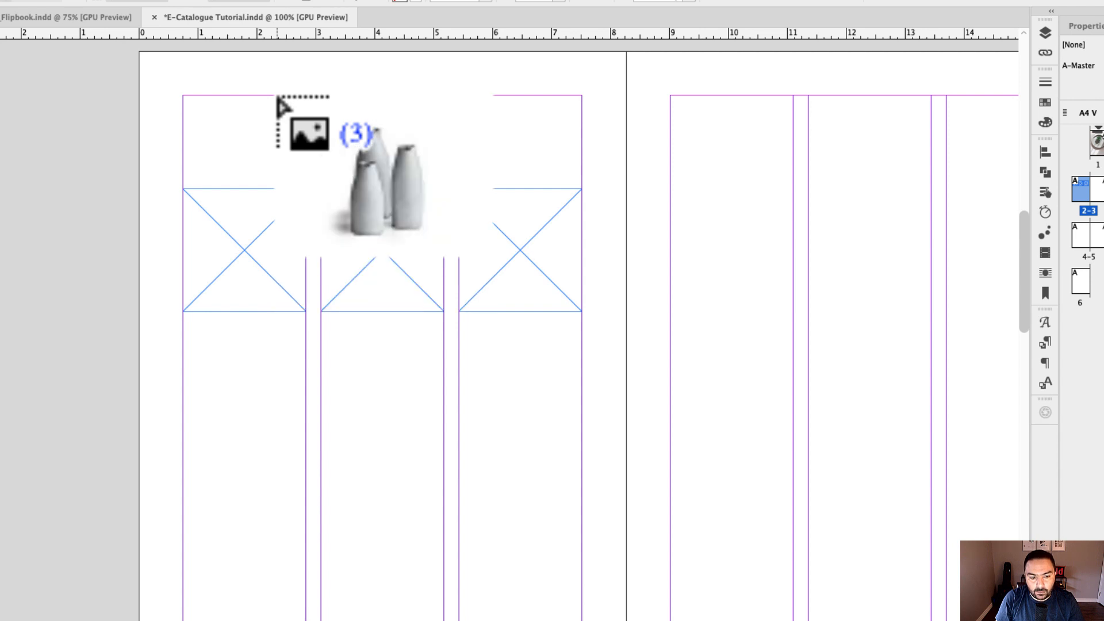
key("Left")
key("Left")
key("Left")
key("Left")
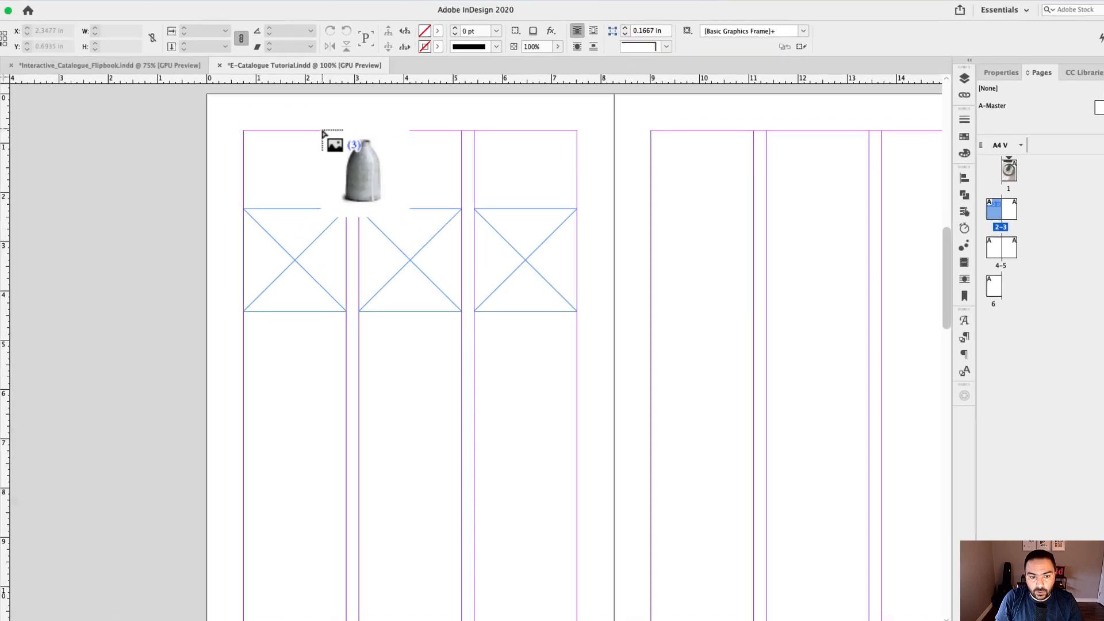
key("Left")
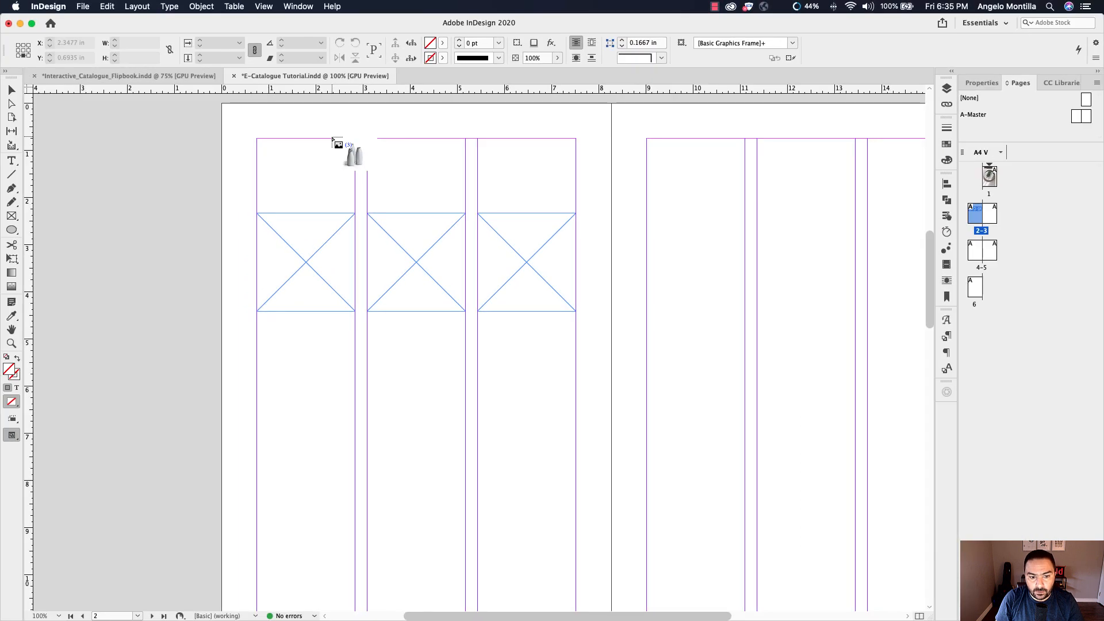
key("Right")
key("Right")
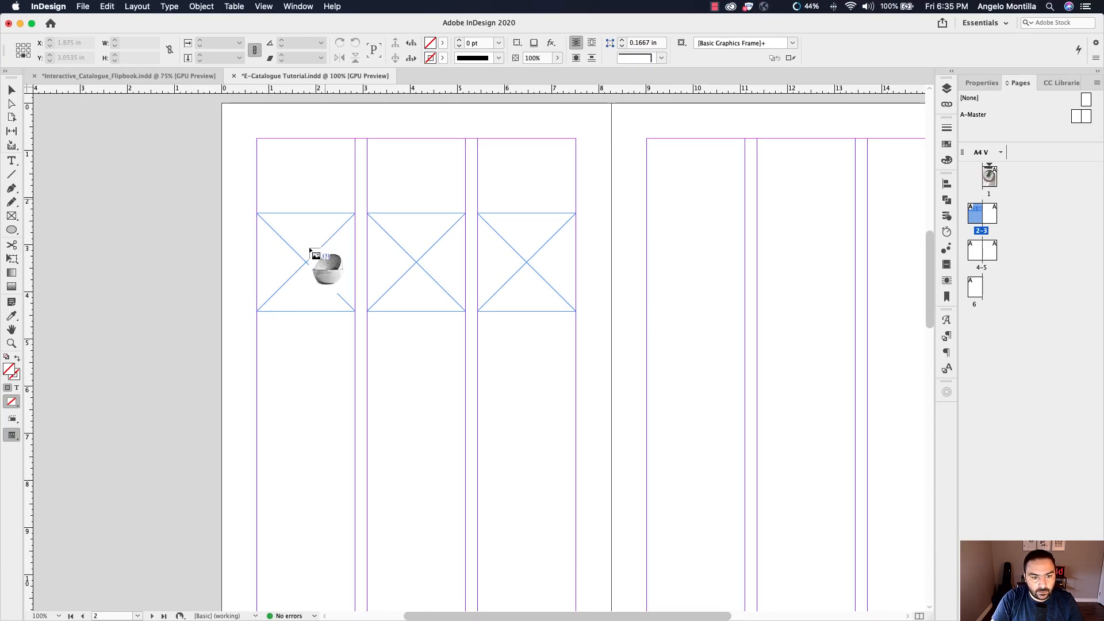
Step: Following the order in Interactive_Catalogue_Flipbook.indd, place the single vase, the bowls and the grouped vases in the first, second and third frames on page 2
left_click(190, 80)
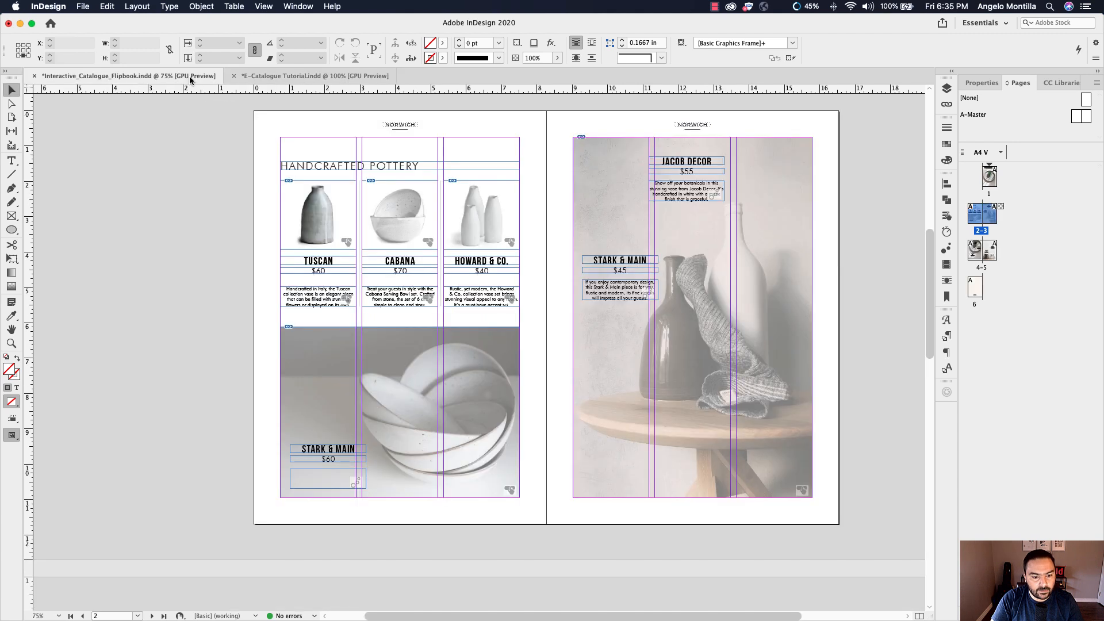
left_click(285, 78)
key("Right")
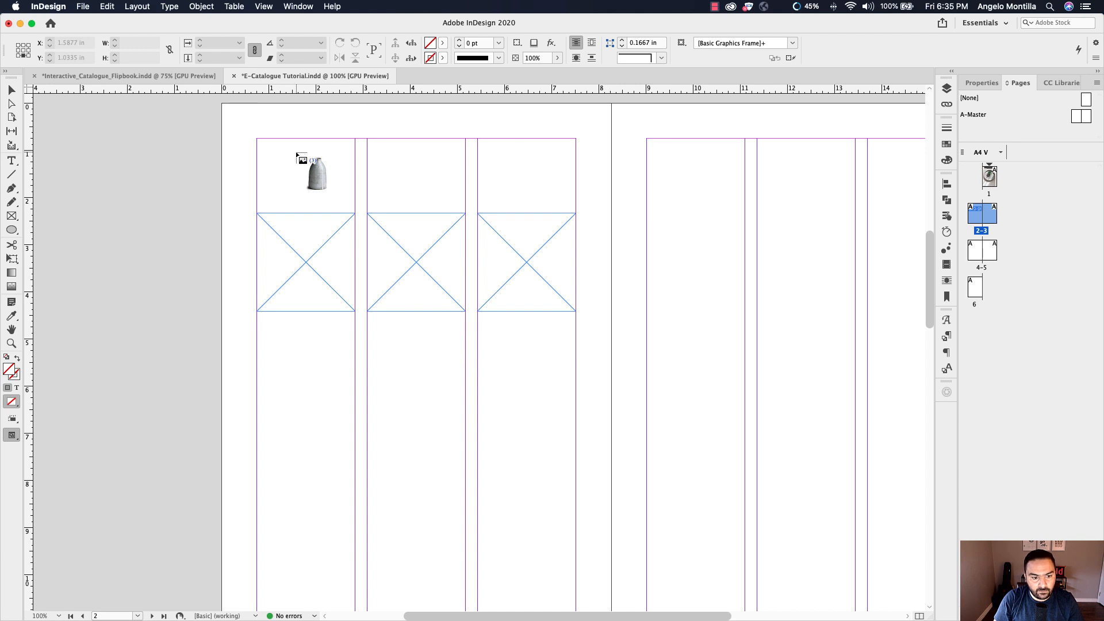
left_click(315, 246)
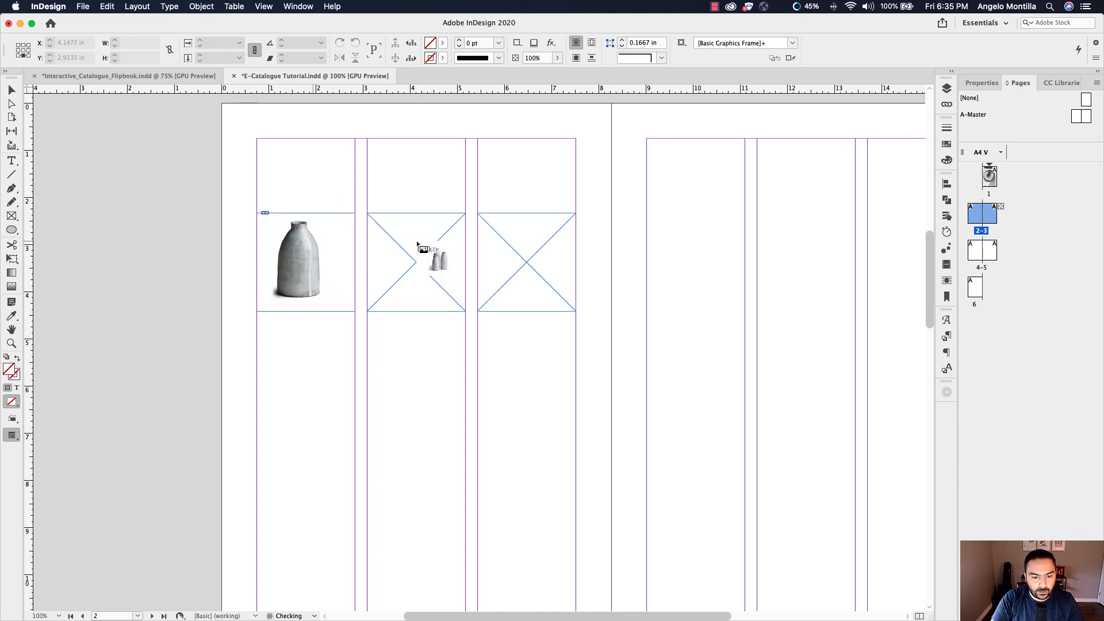
key("Right")
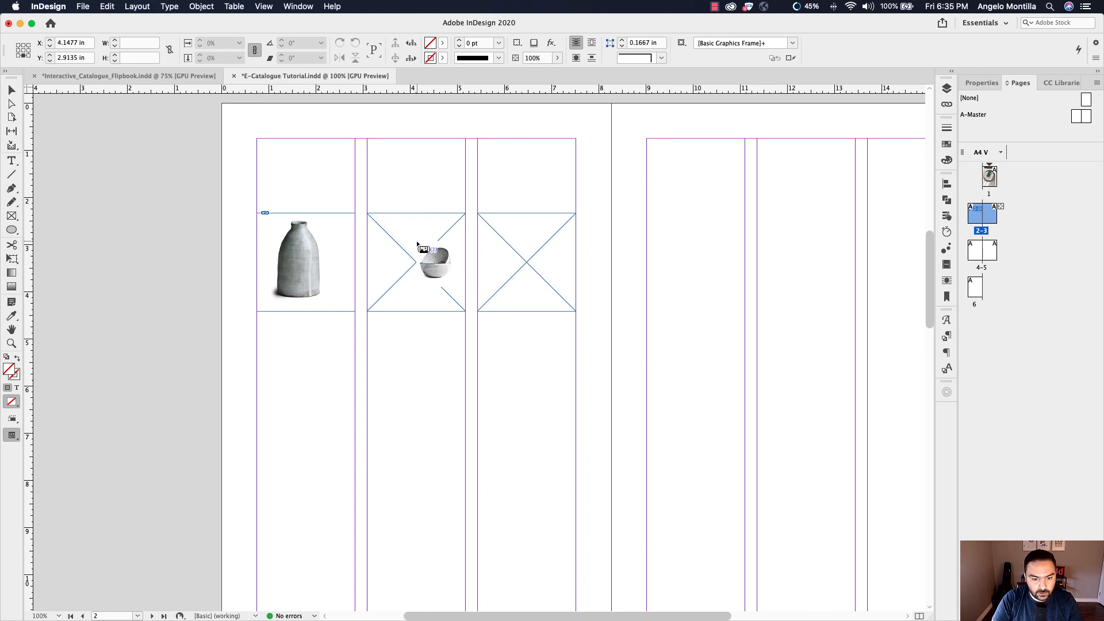
left_click(419, 244)
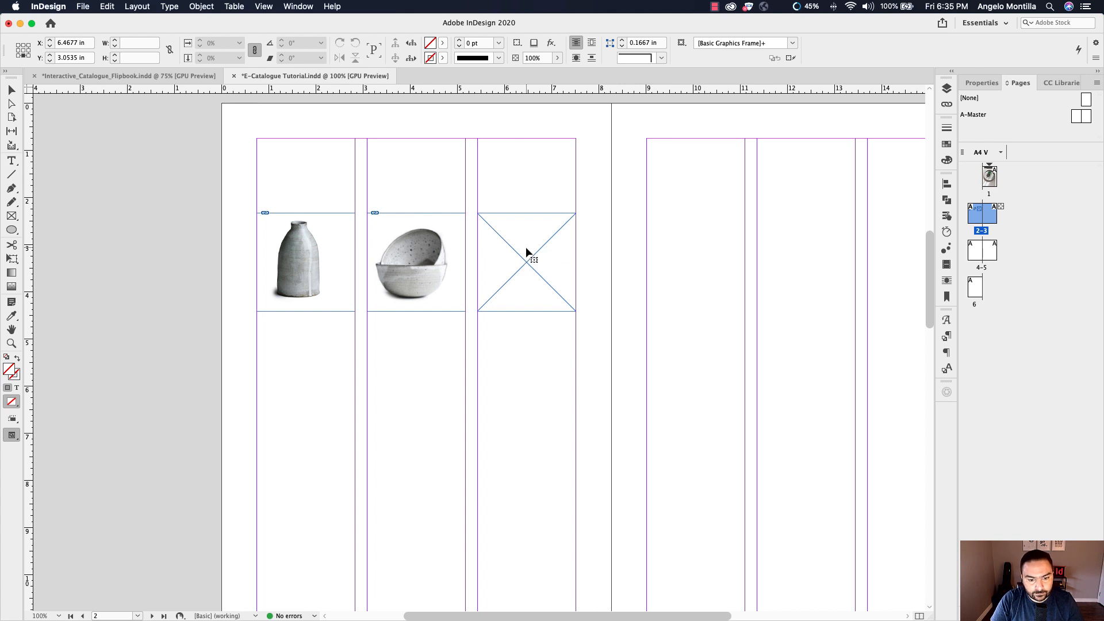
left_click(526, 248)
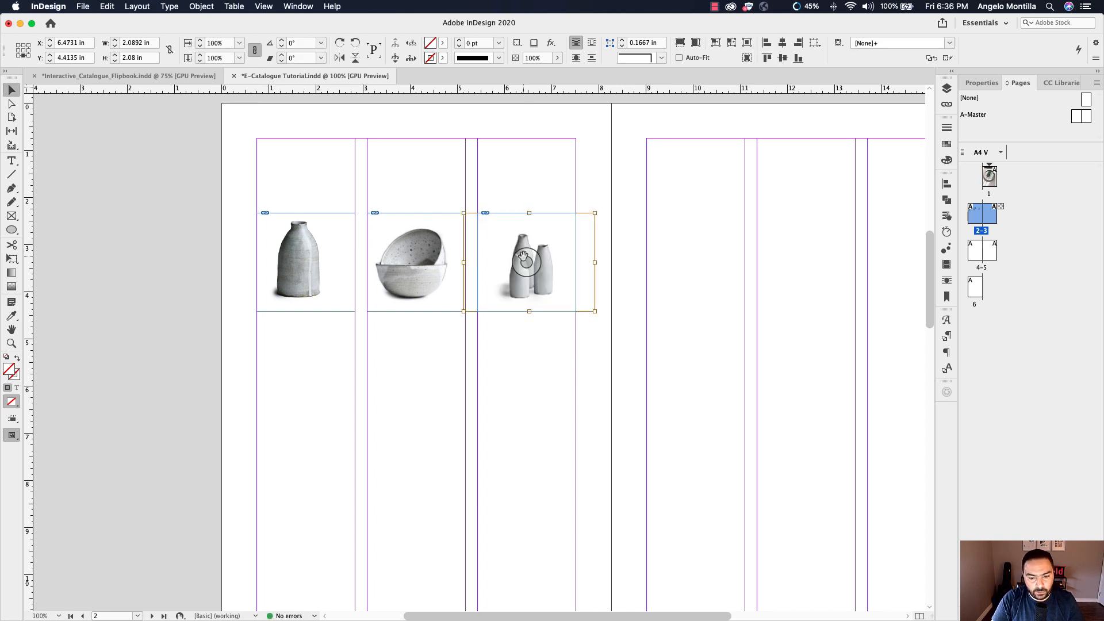
Step: Enlarge the grouped vases image to about 3.23 by 2.42 in and nudge it down and right to centre it in the third frame
key("super+alt+period")
key("super+alt+period")
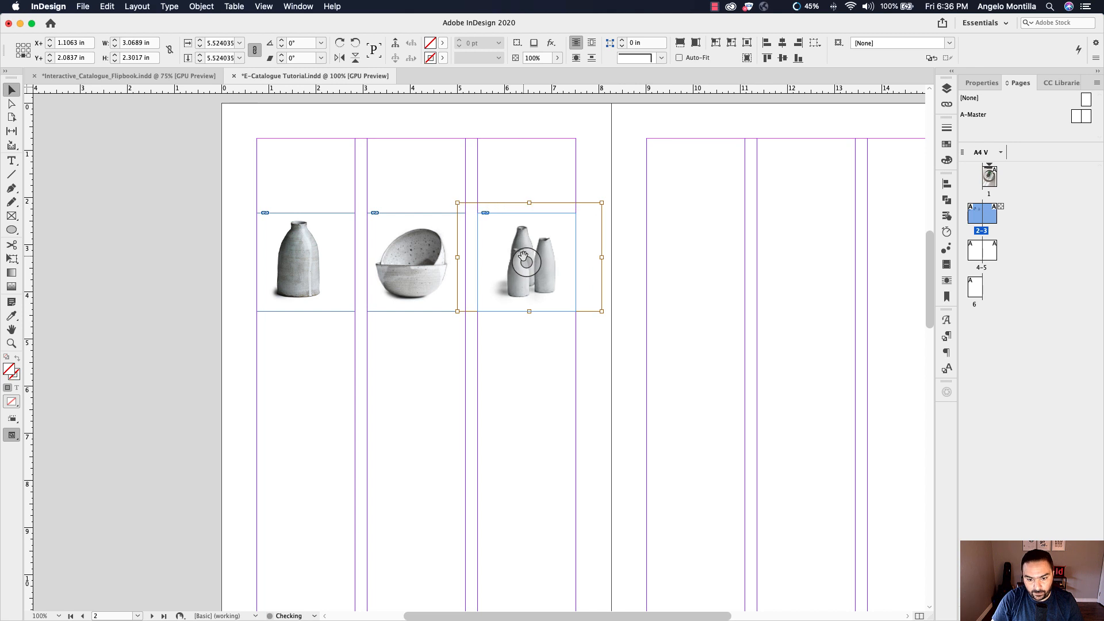
key("super+alt+period")
key("Down")
key("Down")
key("Down")
key("Down")
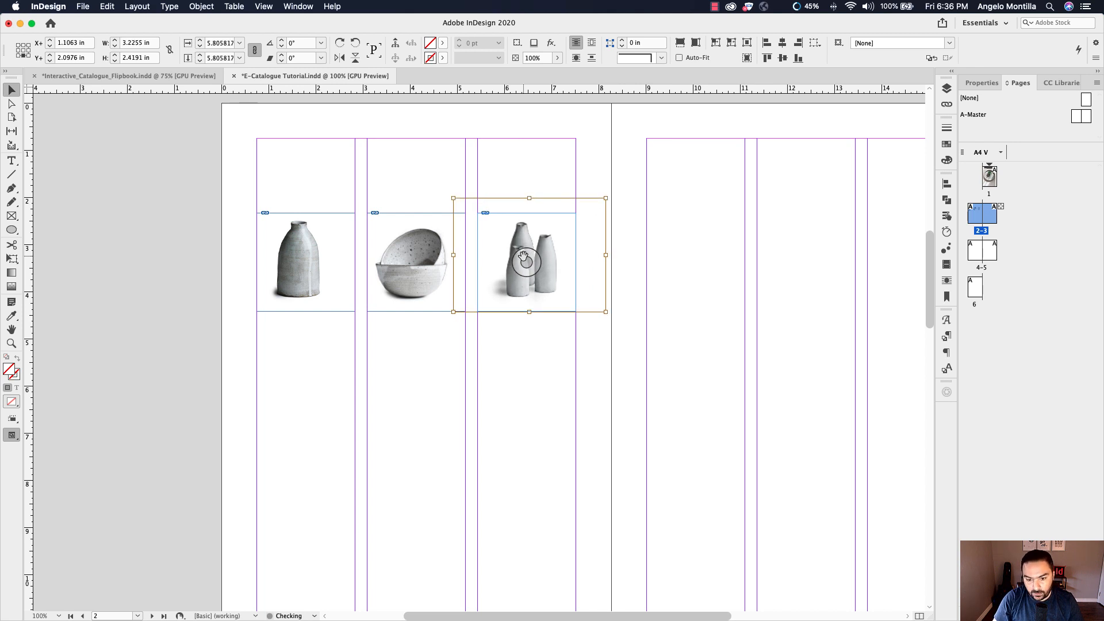
key("Right")
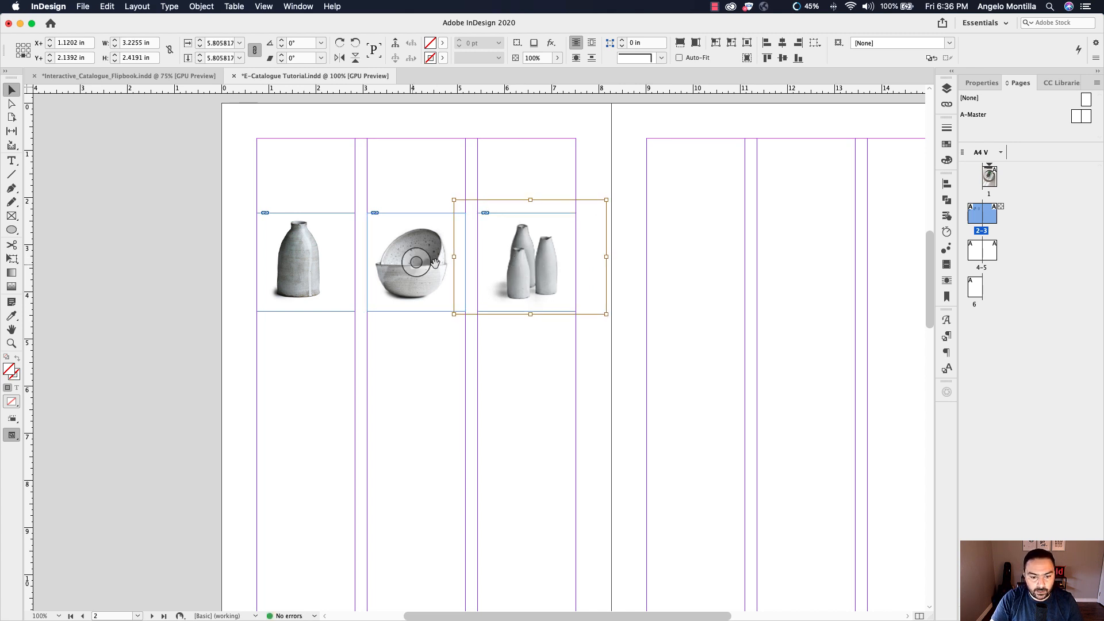
Step: Nudge the bowls and the single vase to the right within their frames so both images sit centred
left_click(409, 262)
key("Right")
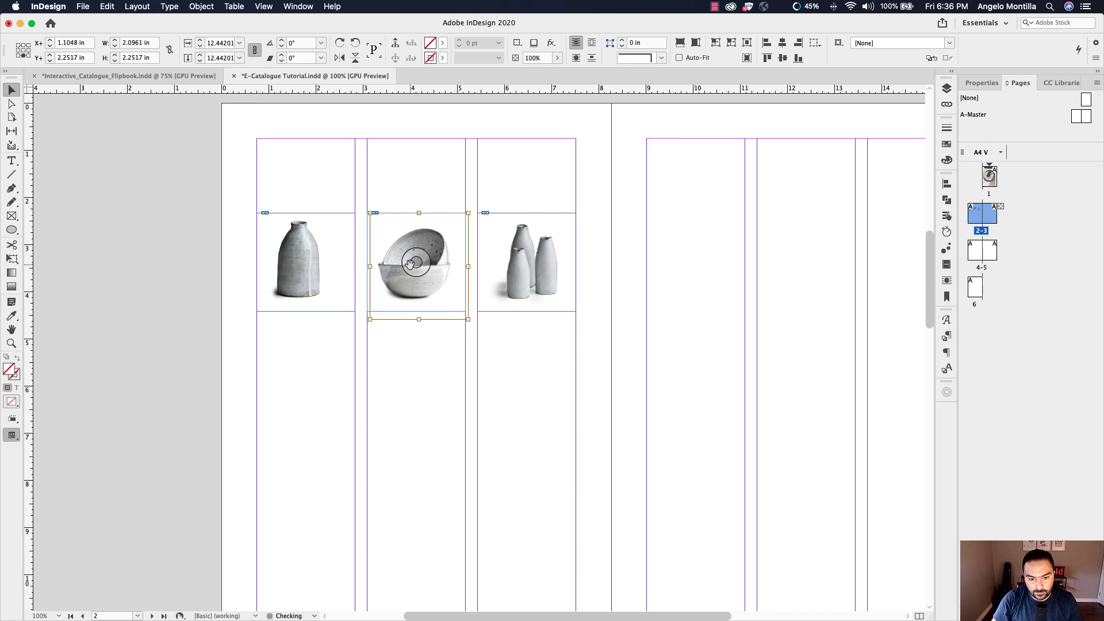
left_click(353, 238)
left_click(301, 262)
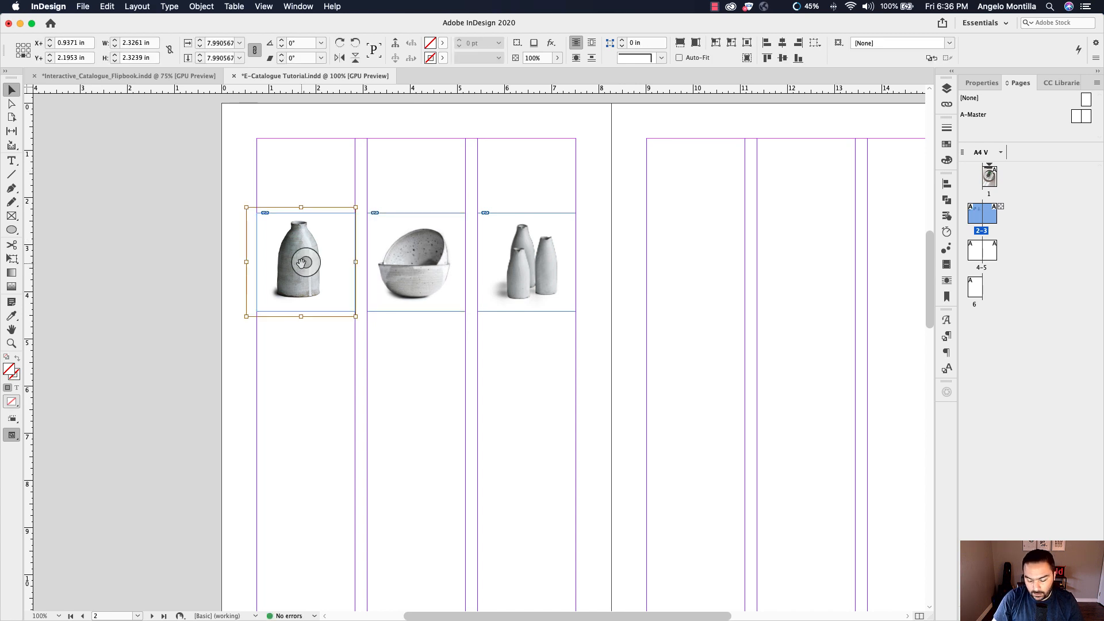
key("Right")
key("Right")
key("Right")
key("Right")
key("Right")
key("Right")
key("Right")
key("Right")
key("Right")
key("Right")
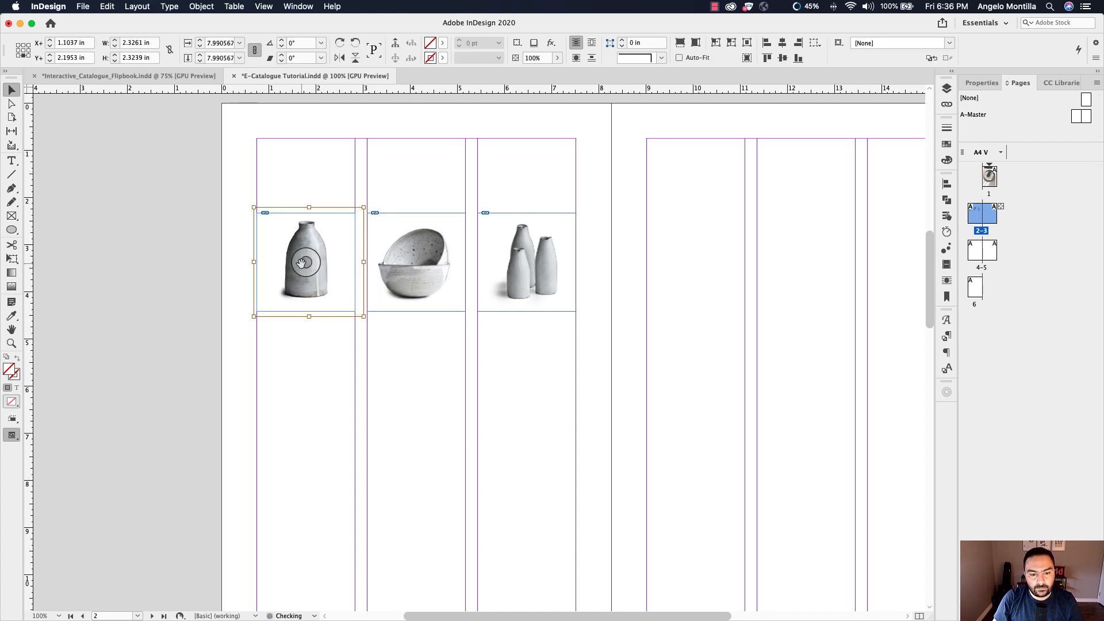
left_click(395, 192)
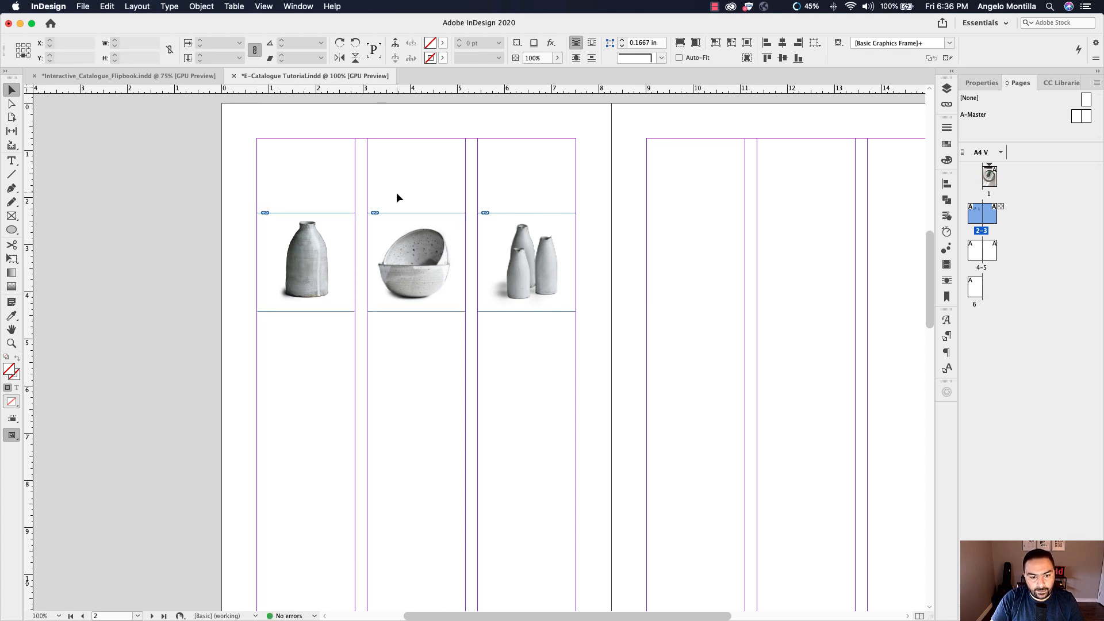
Step: Draw a text frame about 5.32 by 0.54 in above the product images and enter the heading HANDMADE POTTERY
left_click(12, 161)
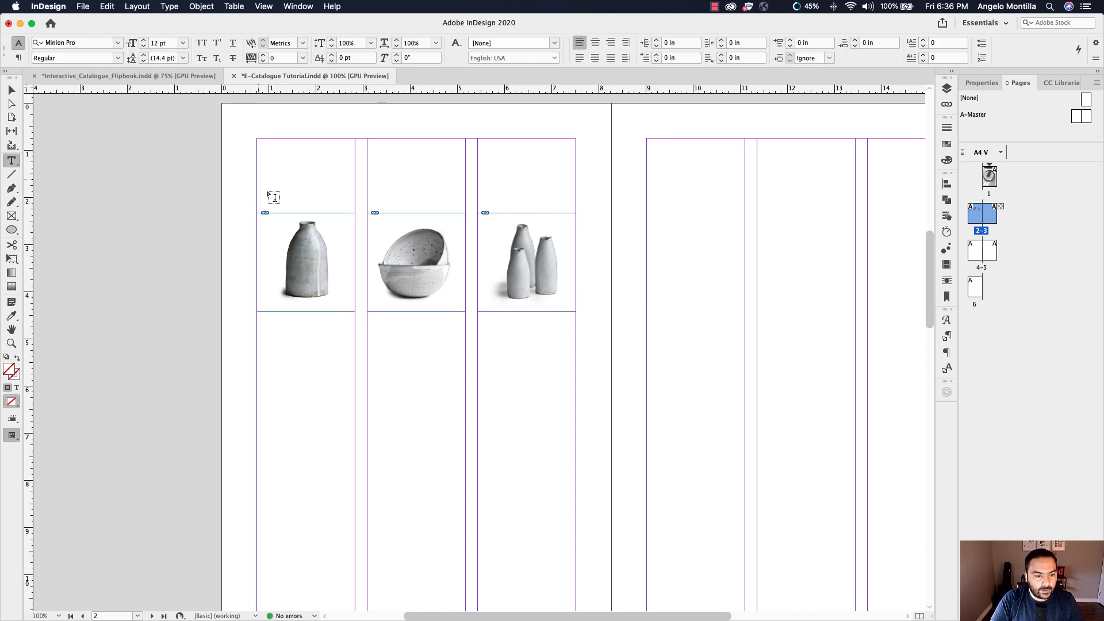
left_click_drag(257, 175, 508, 200)
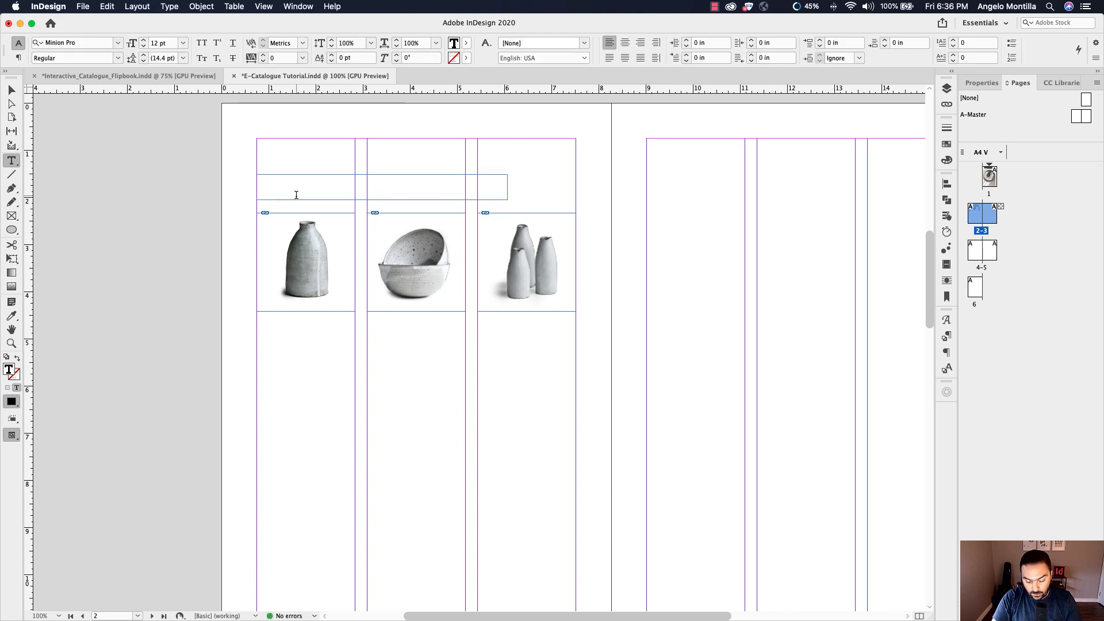
type("HANDMA")
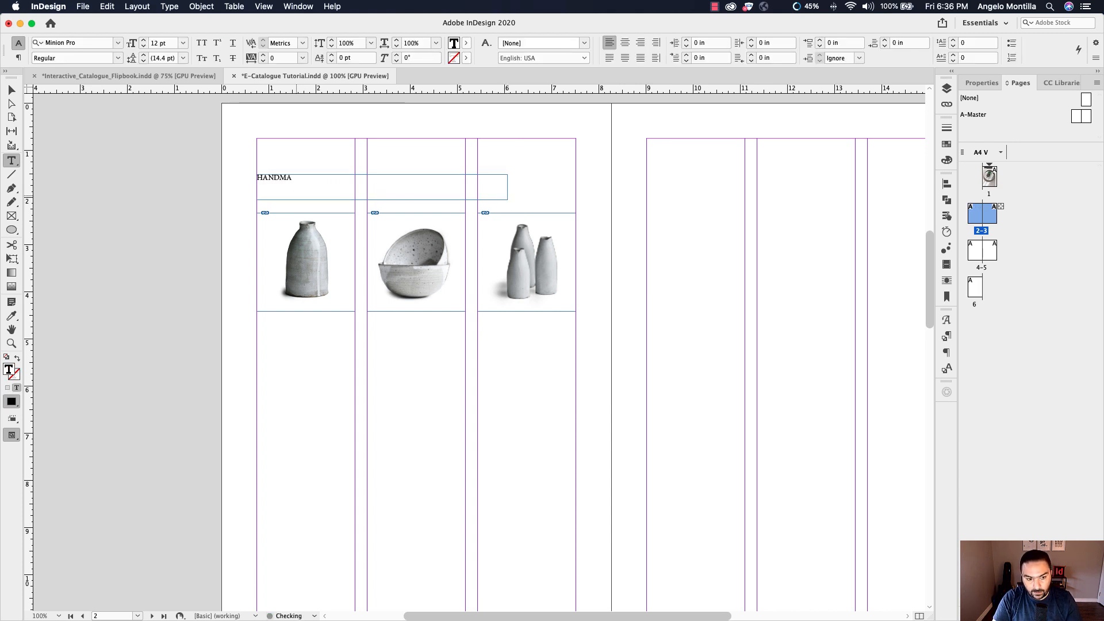
type("DE POTT")
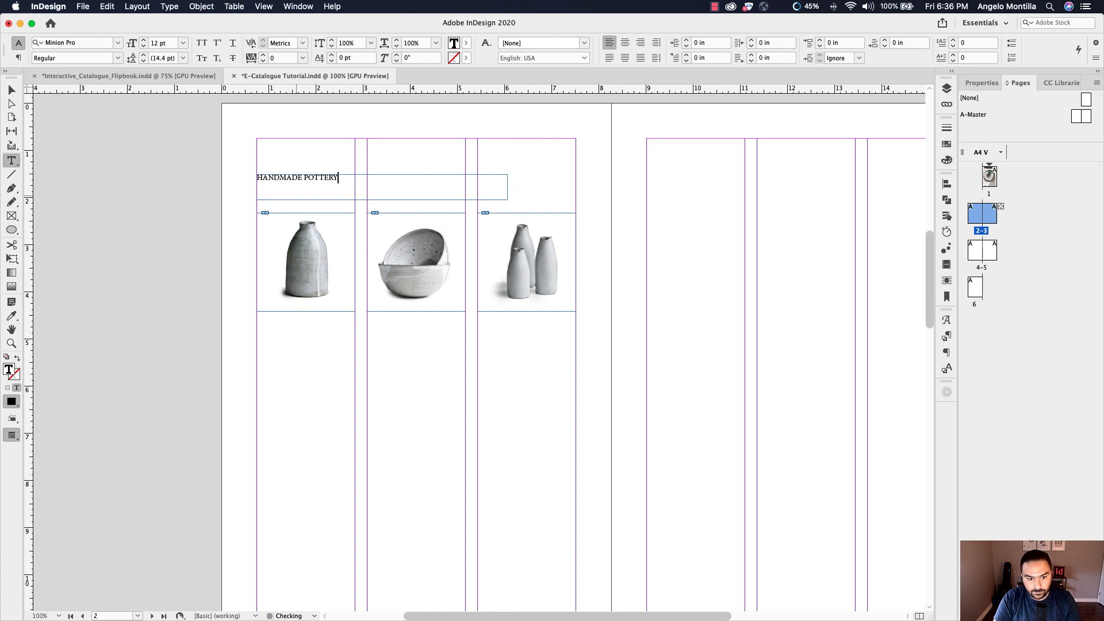
type("ERY")
Step: Apply the Section Title paragraph style to the whole HANDMADE POTTERY heading
key("super+a")
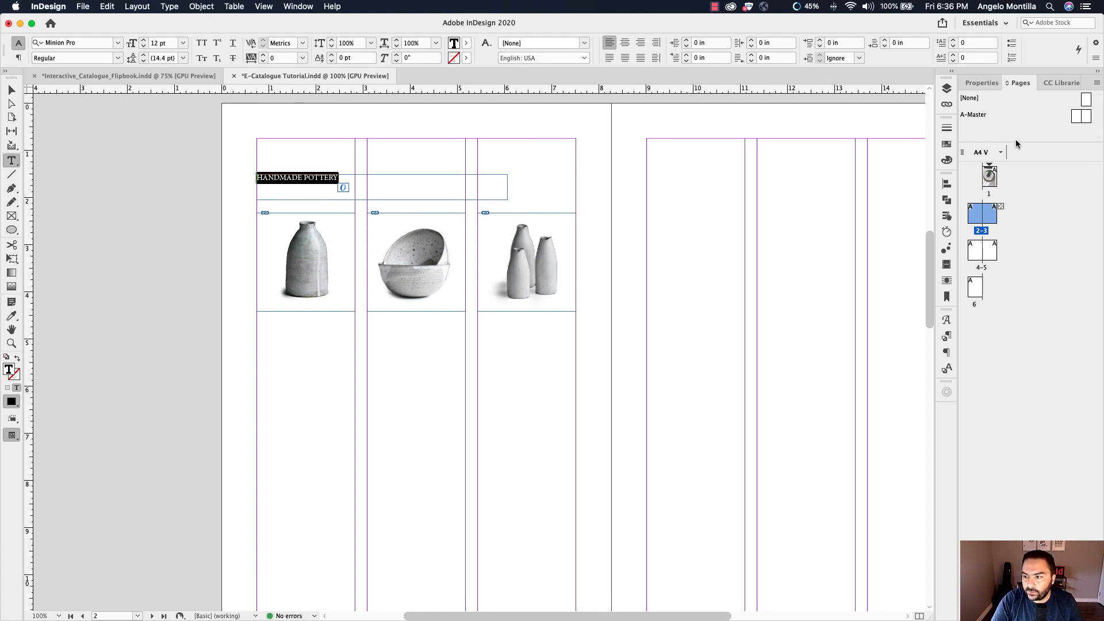
left_click(982, 83)
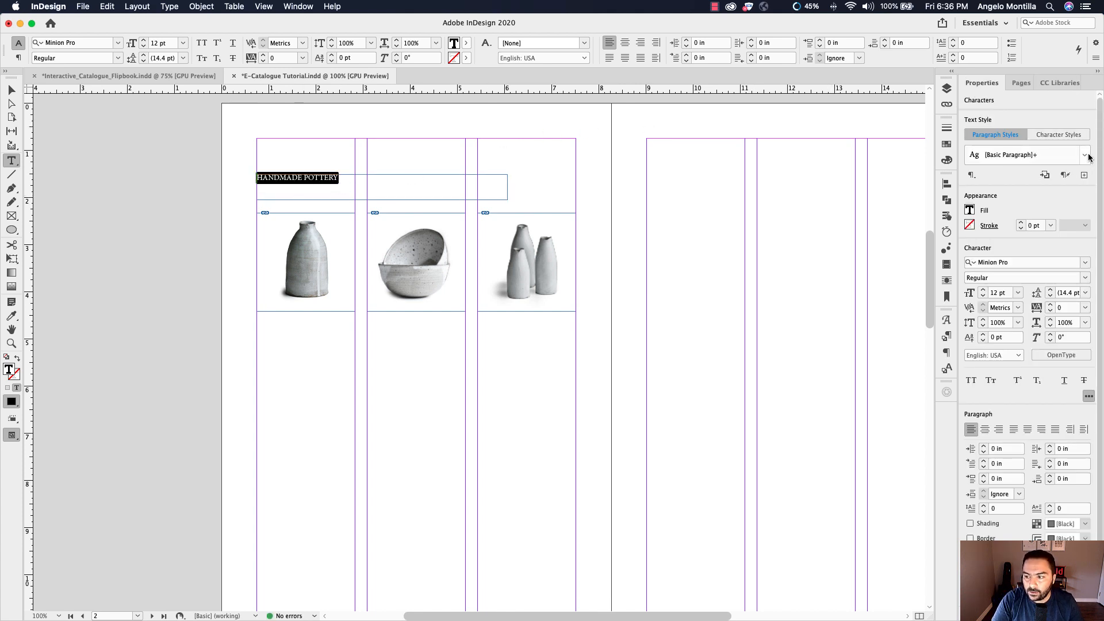
left_click(1086, 155)
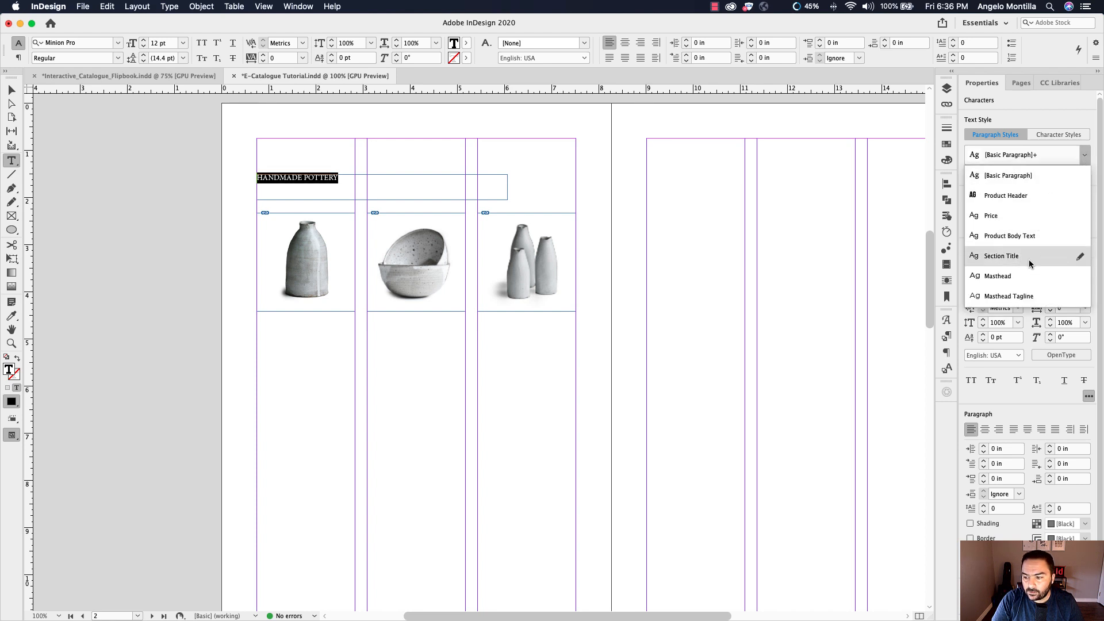
left_click(1030, 263)
Step: Fit the heading frame's height to its text and move it down to about Y 1.91 in, closer to the images
left_click(11, 90)
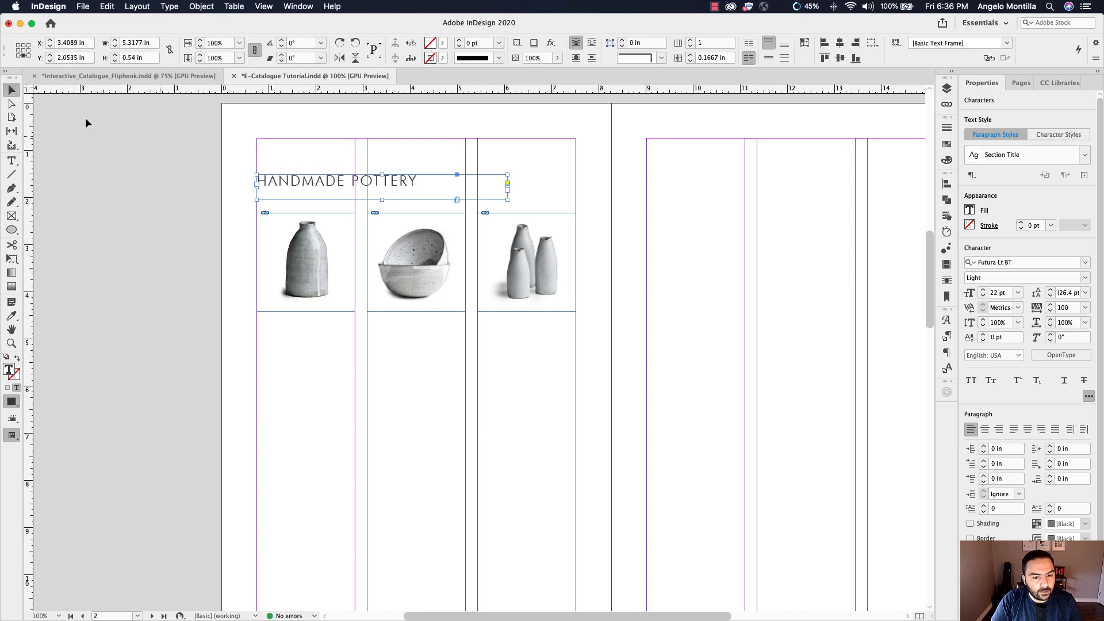
double_click(380, 200)
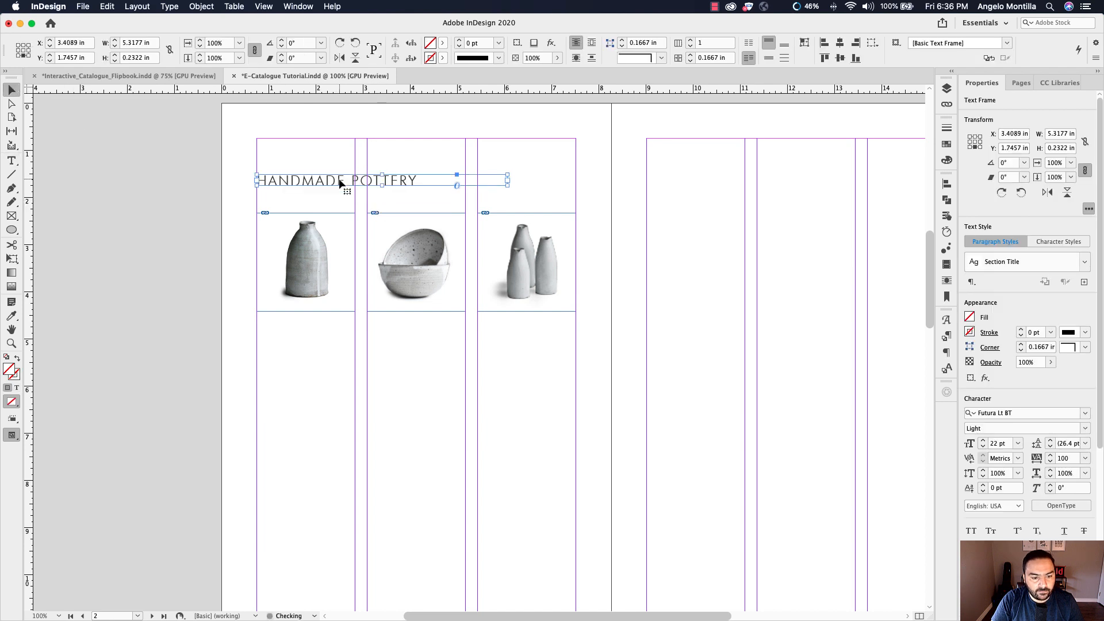
left_click_drag(340, 184, 339, 188)
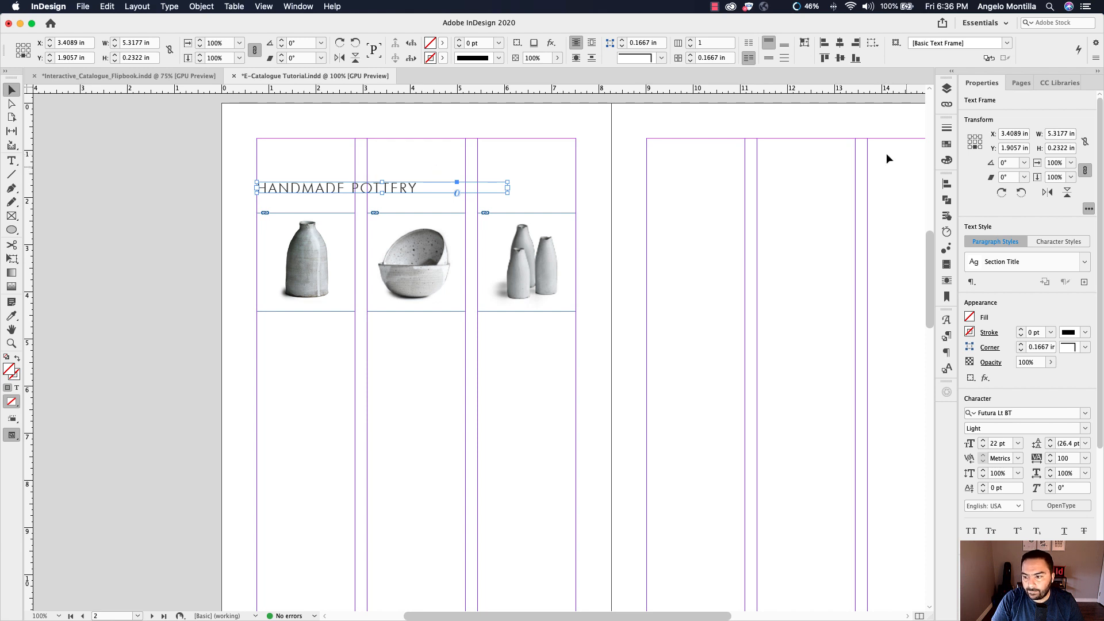
left_click(561, 166)
Step: Widen the heading frame to the page's right margin, about 6.77 in, and check the page briefly in Preview mode
scroll(575, 153, "down", 2)
scroll(575, 153, "left", 3)
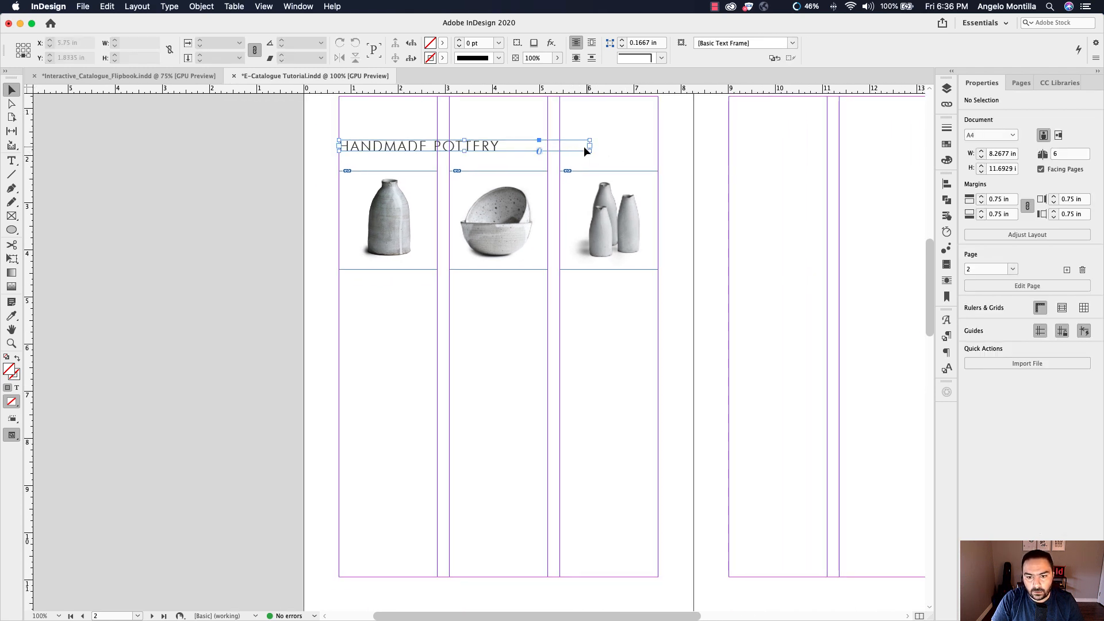
left_click(585, 147)
left_click_drag(589, 148, 658, 148)
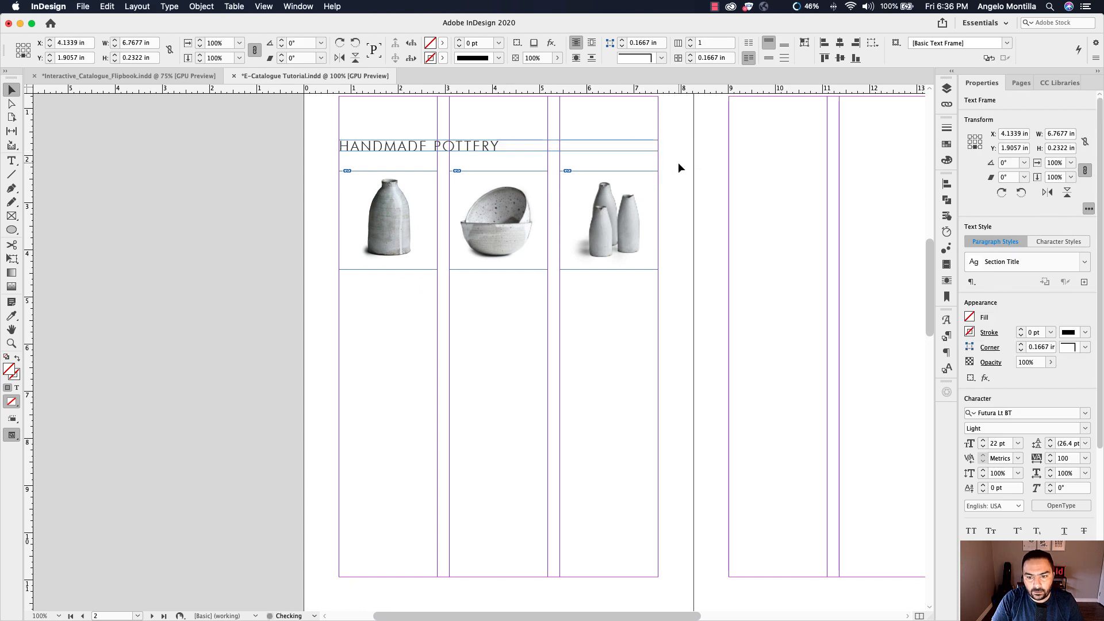
left_click(681, 168)
scroll(601, 188, "down", 2)
key("w")
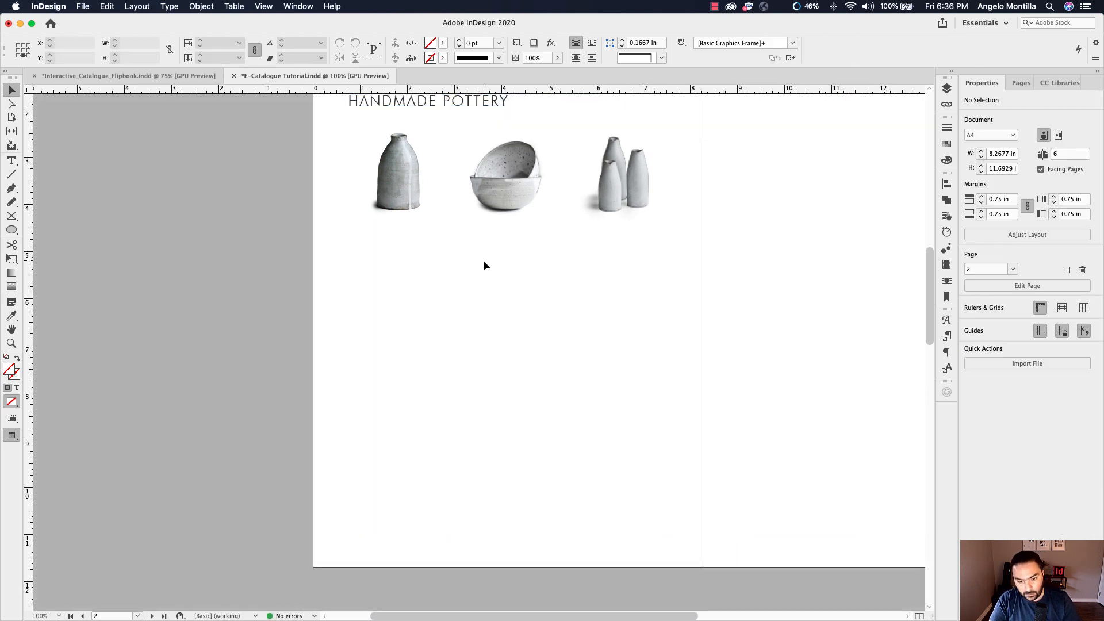
key("w")
Step: Add a text frame about 2.09 by 0.5 in beneath each product image and check the captions in Interactive_Catalogue_Flipbook.indd
left_click_drag(498, 174, 493, 214)
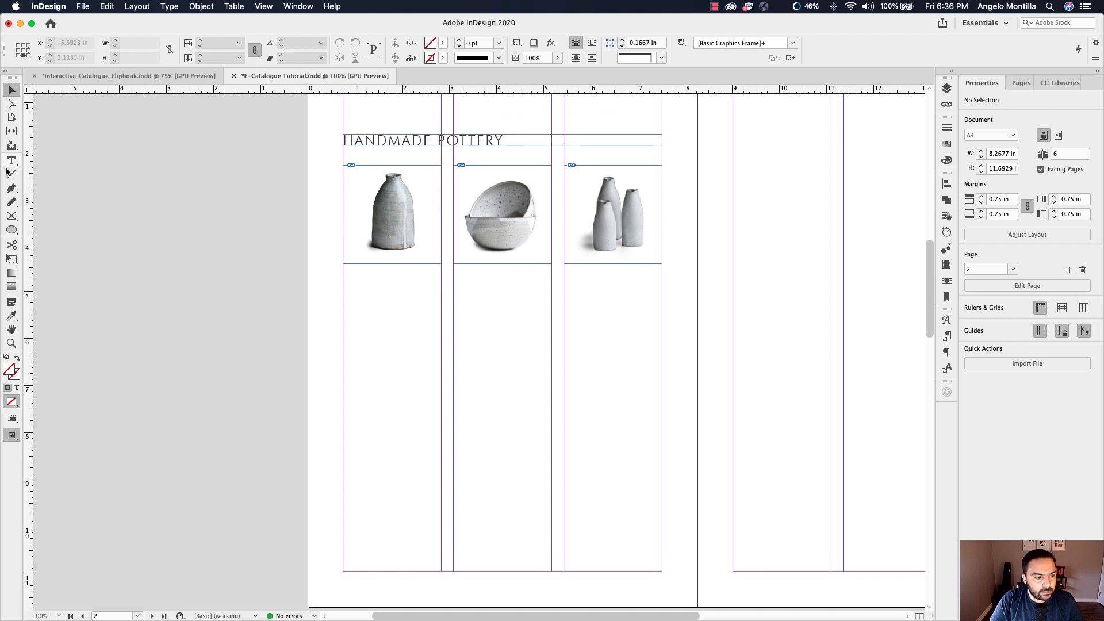
key("t")
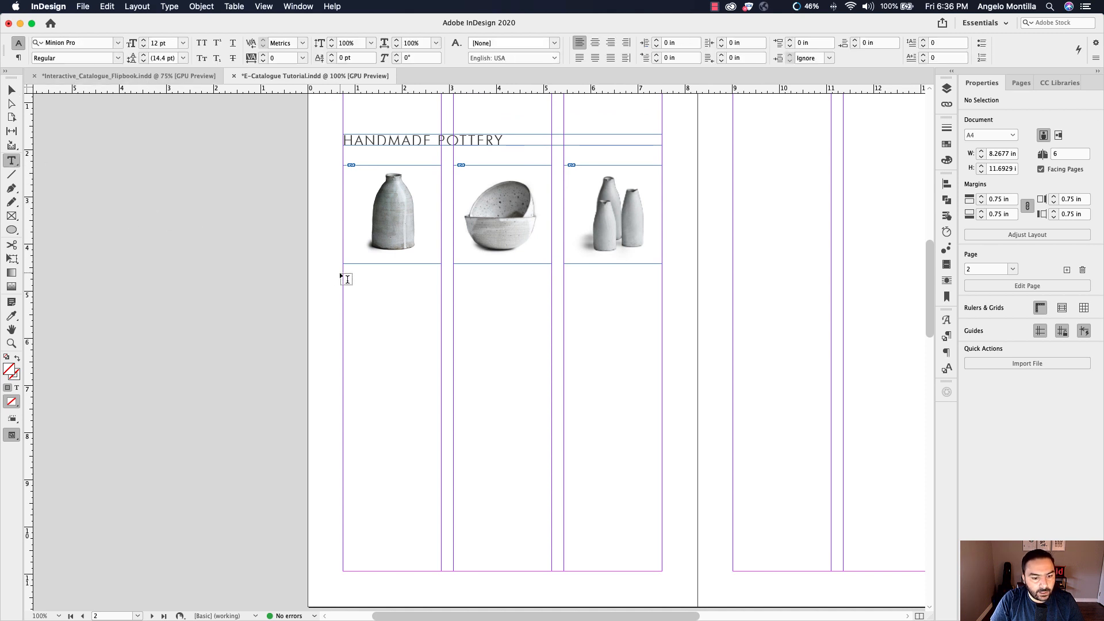
left_click_drag(343, 275, 590, 293)
left_click(11, 91)
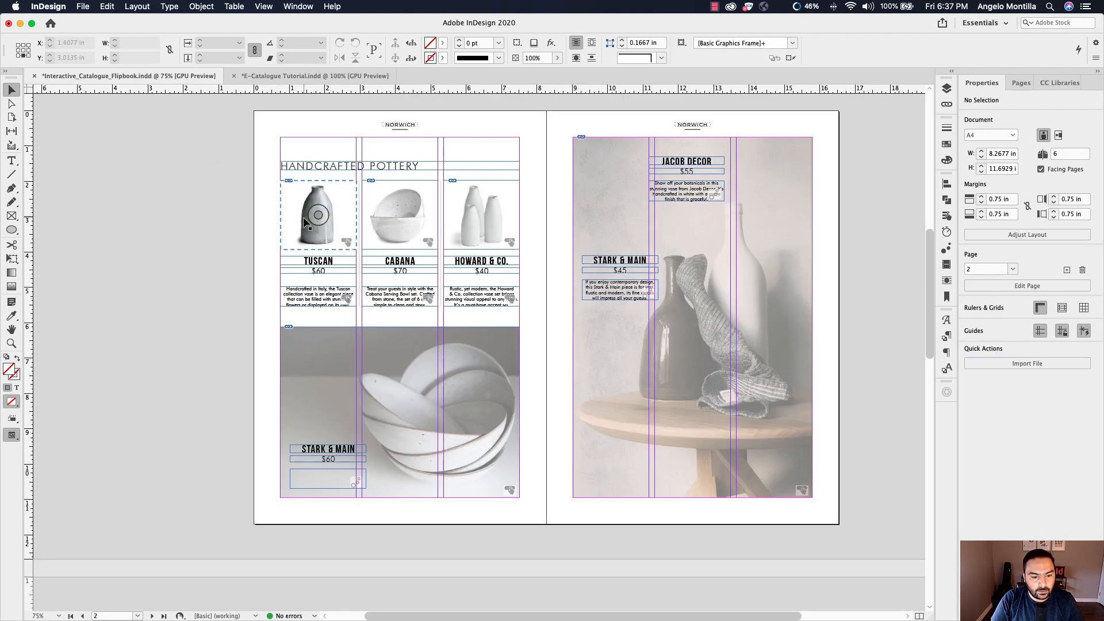
left_click(282, 76)
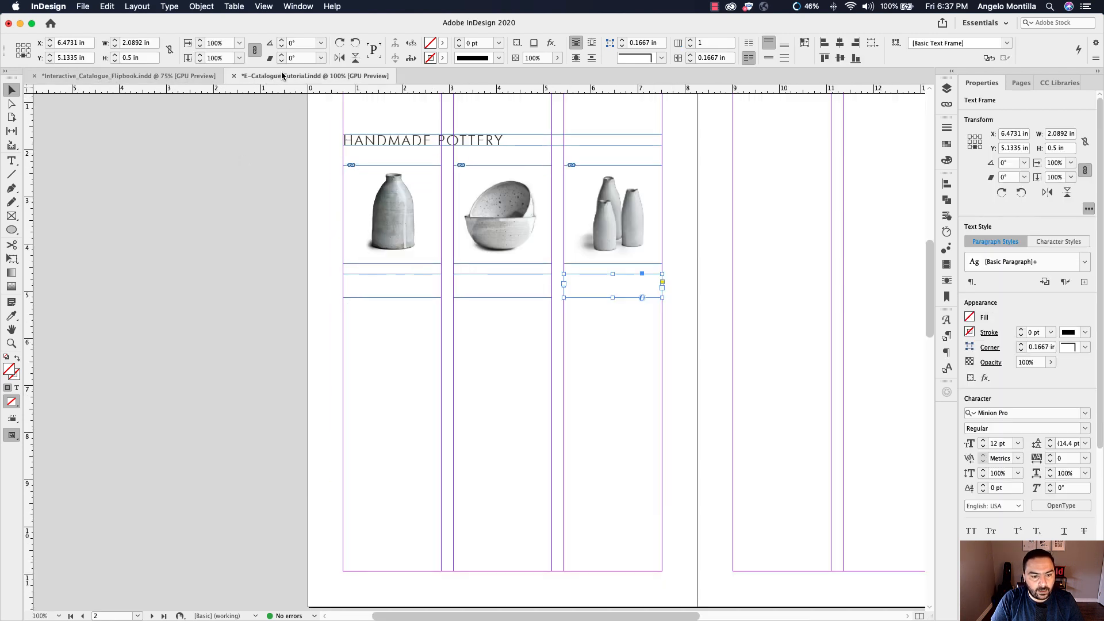
Step: Enter TUSCAN and $55 on separate lines in the text frame beneath the single vase
double_click(364, 278)
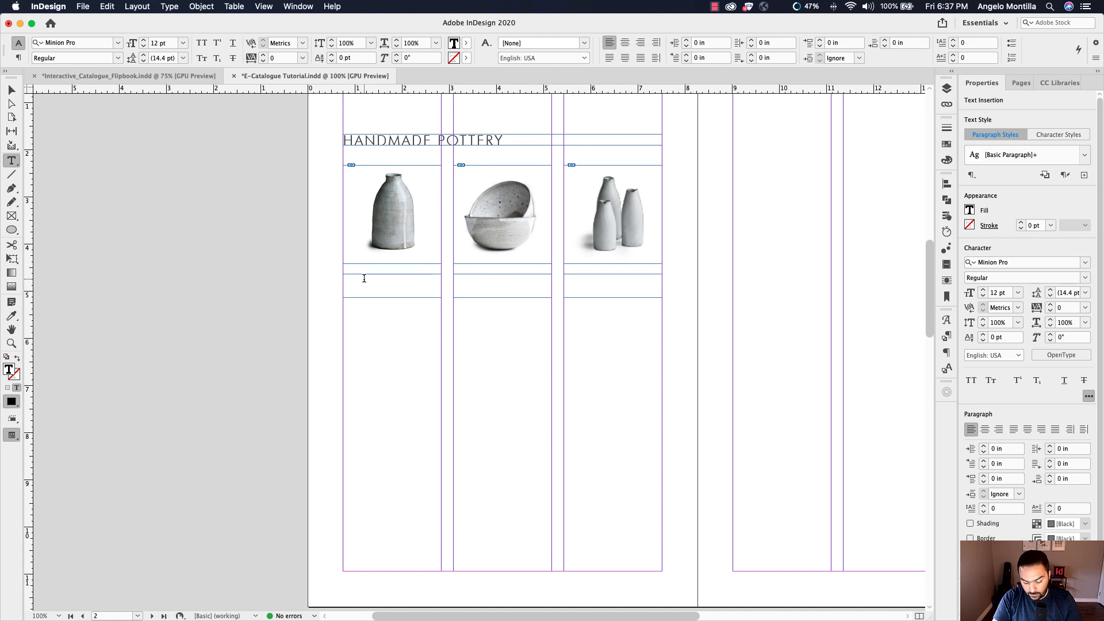
type("TUSCAN")
key("super+a")
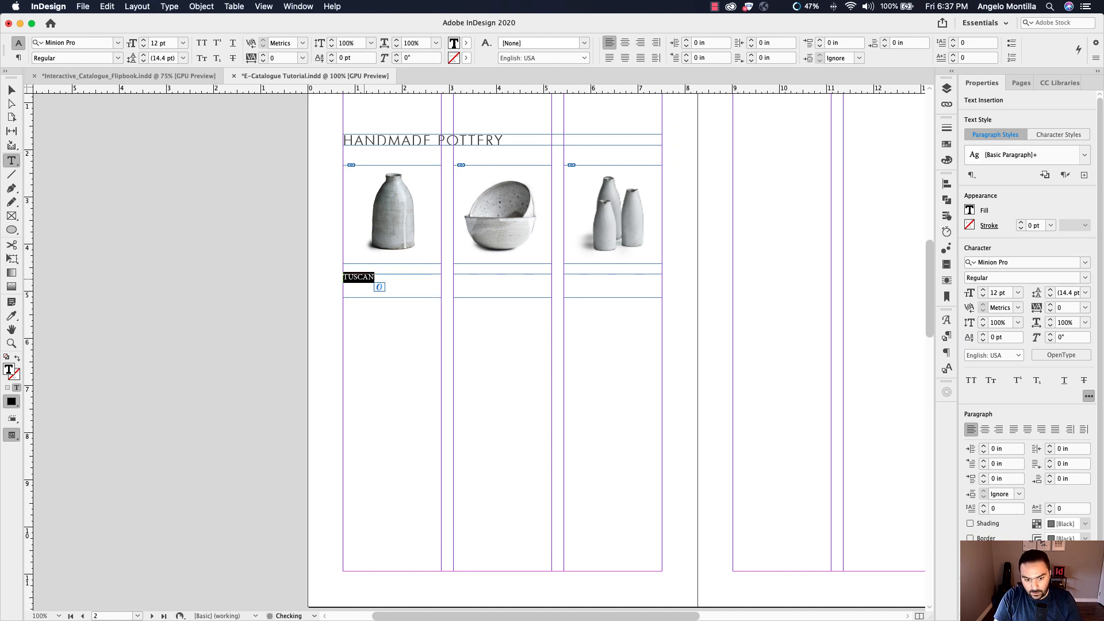
left_click(389, 296)
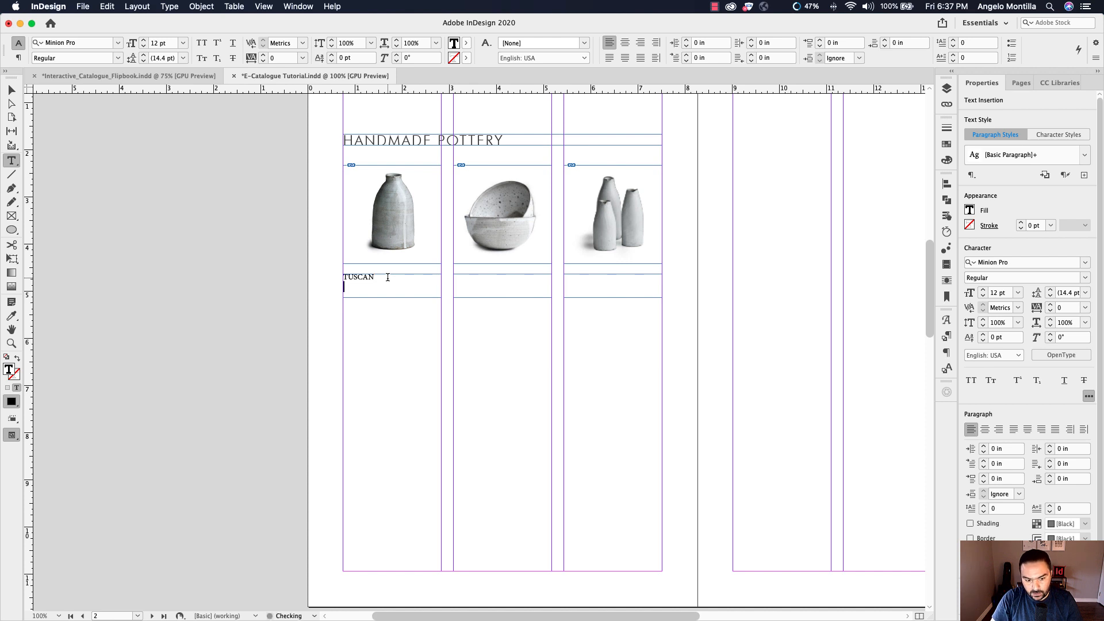
type("$55")
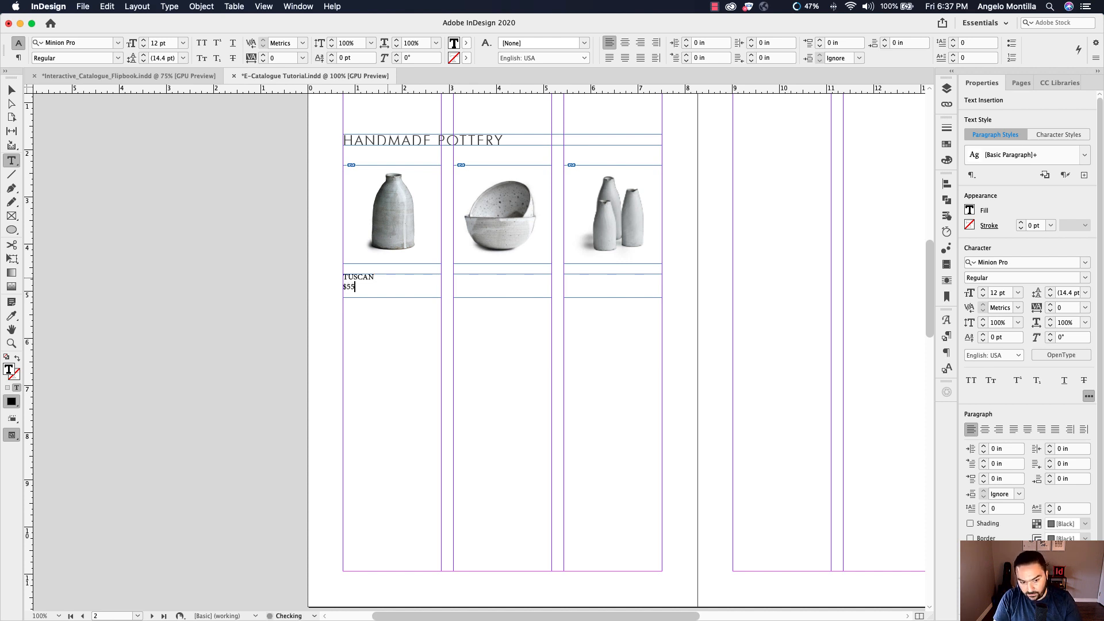
Step: Apply the Product Header paragraph style to the product name TUSCAN
double_click(351, 277)
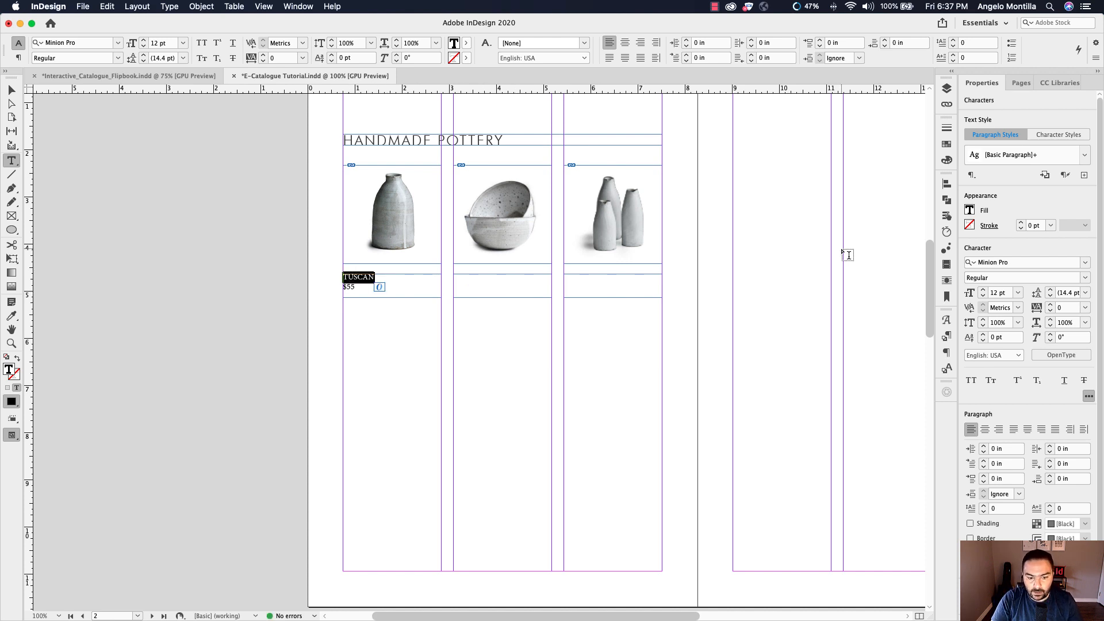
key("super+equal")
key("super+equal")
key("super+equal")
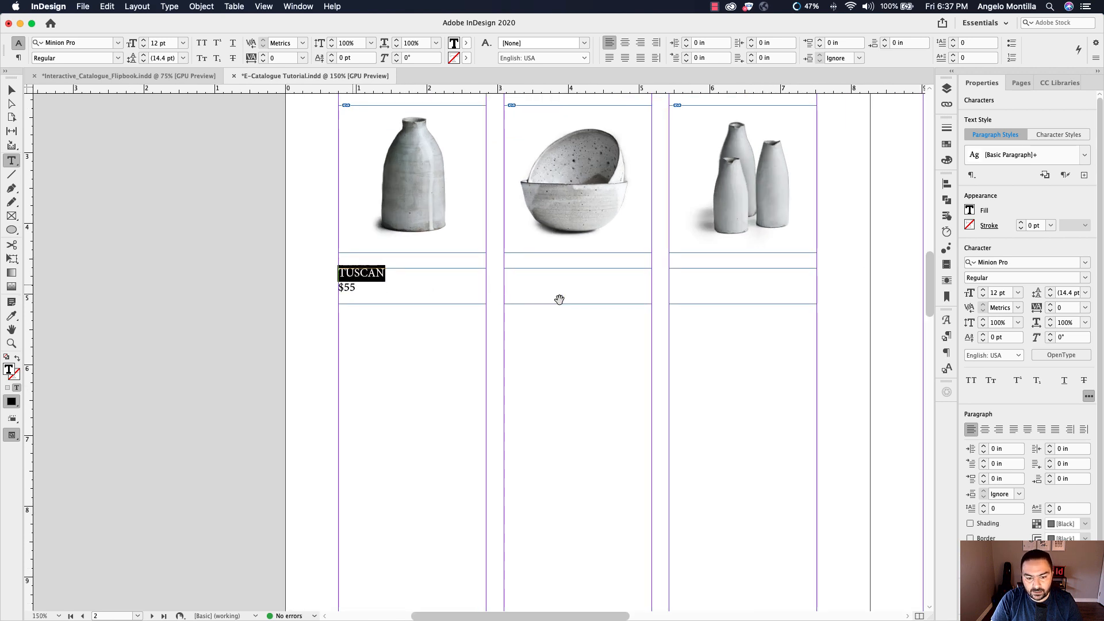
left_click(1084, 154)
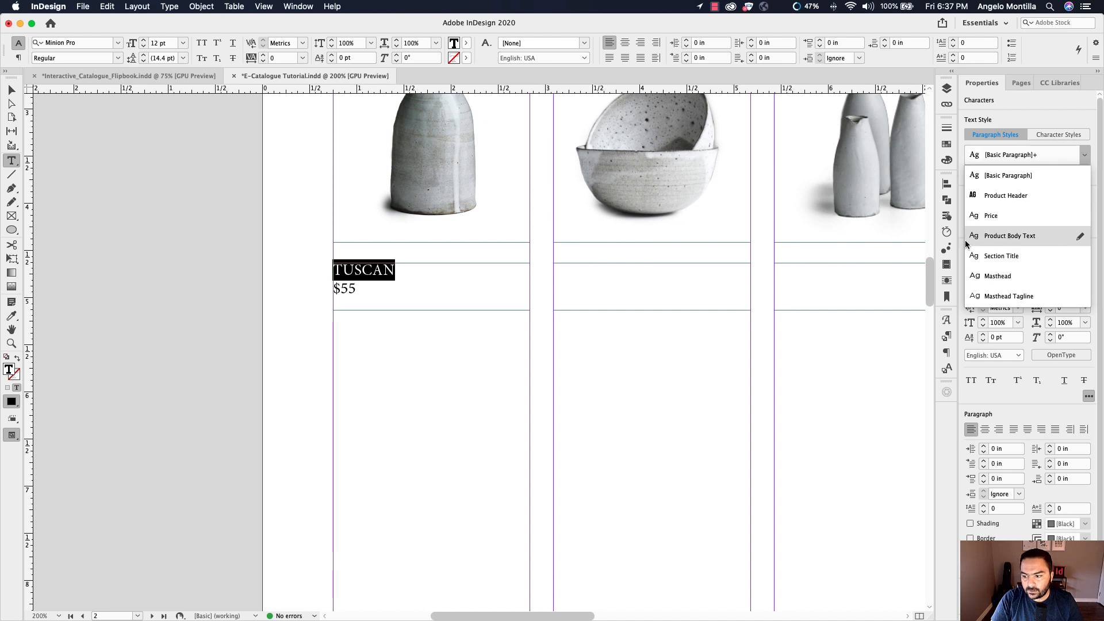
left_click(1002, 196)
Step: Apply the Price paragraph style to the $55 line under TUSCAN
triple_click(350, 297)
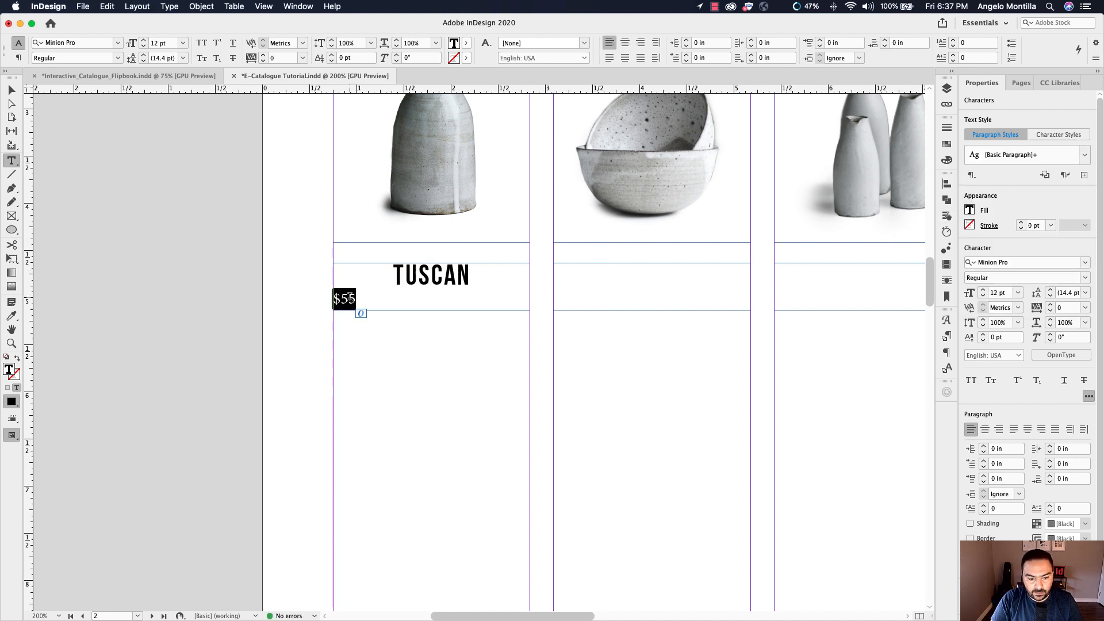
left_click(1084, 156)
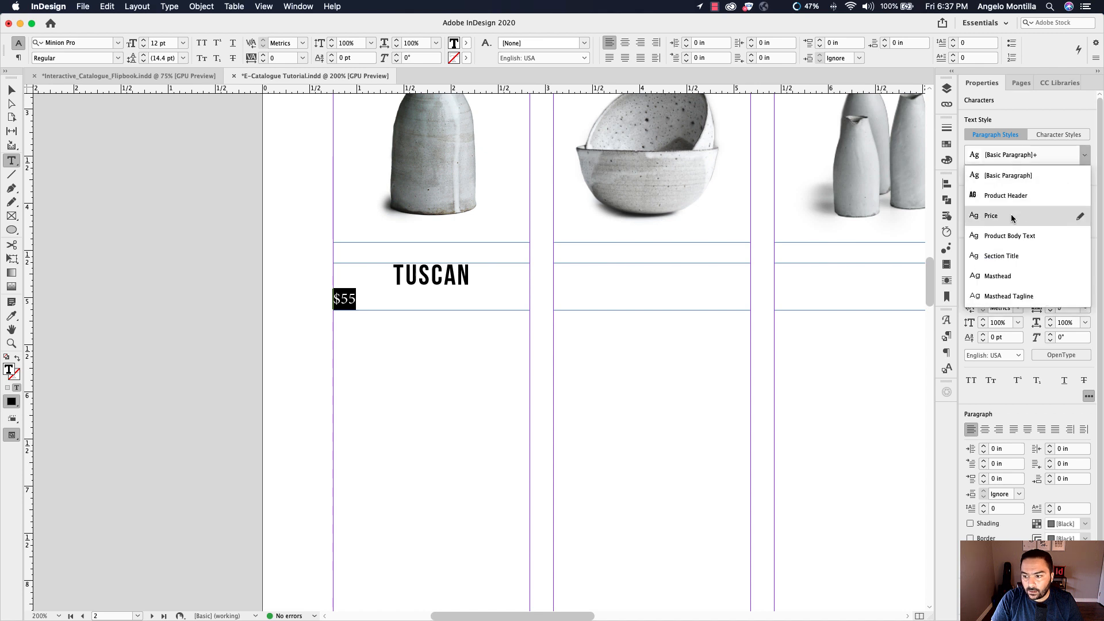
left_click(1009, 215)
left_click(12, 90)
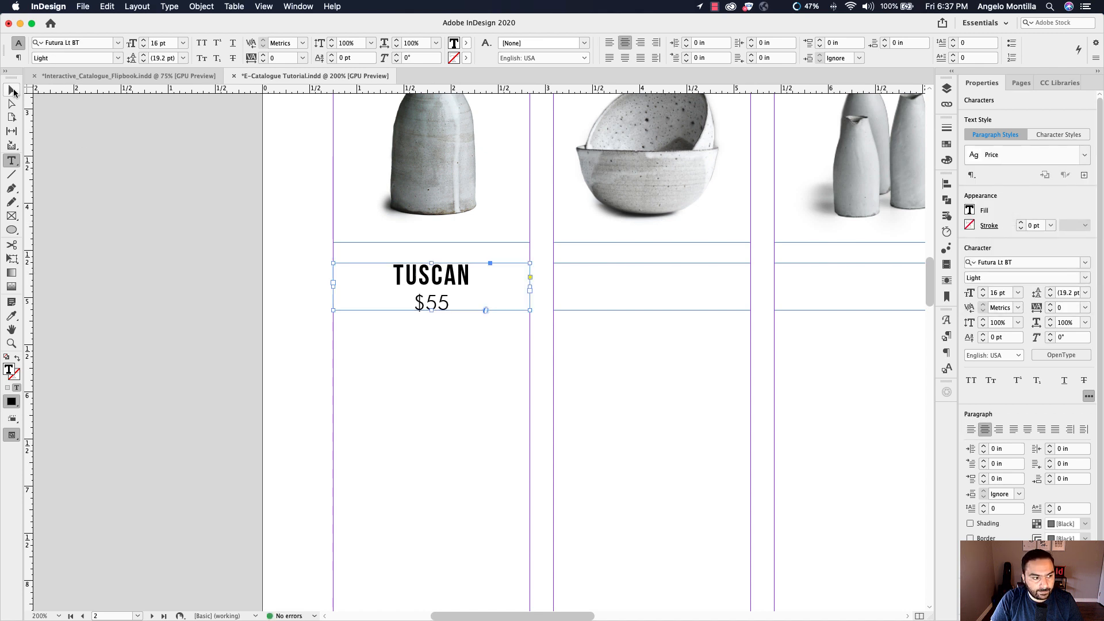
Step: Replace the two empty caption frames with copies of the TUSCAN caption, reading CABANA $65 under the bowls and HOWARD & CO. $85 under the three vases
left_click_drag(718, 358, 599, 381)
left_click_drag(550, 341, 717, 371)
left_click_drag(587, 360, 762, 306)
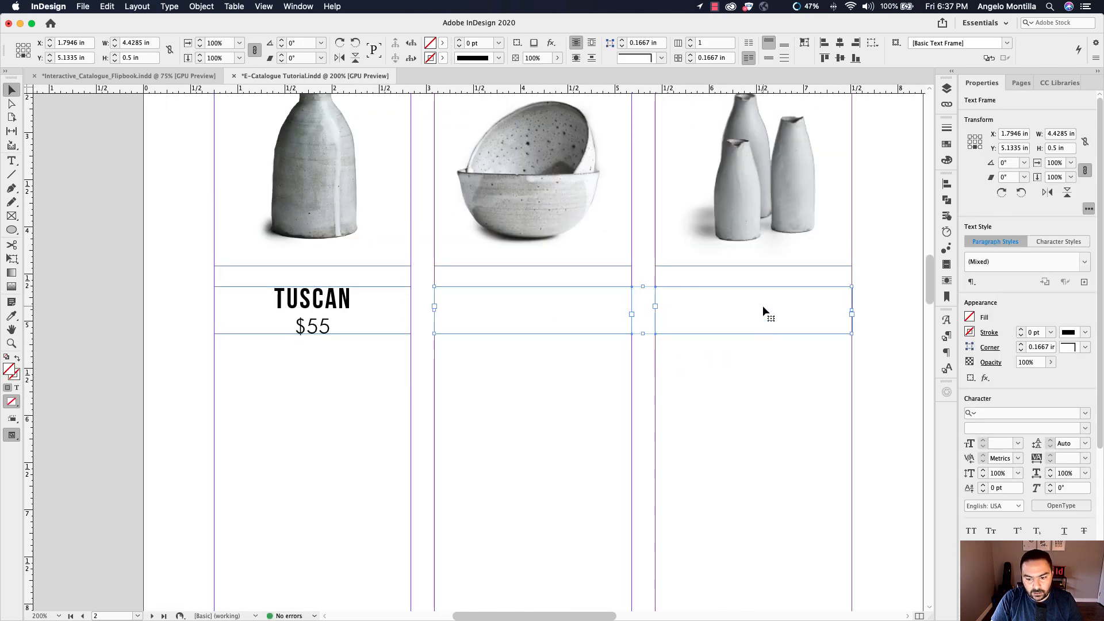
key("Delete")
mouse_move(368, 326)
left_mouse_down()
mouse_move(496, 310)
mouse_move(752, 315)
left_mouse_up()
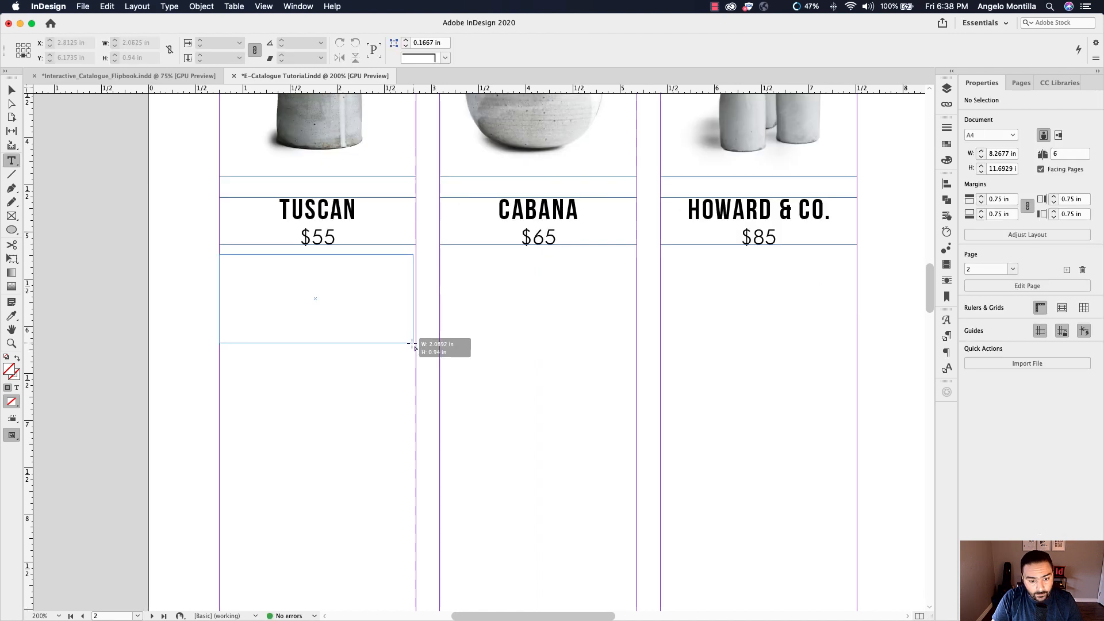
Step: Add a text frame about 2.09 by 0.94 in beneath the TUSCAN caption and paste the Tuscan collection vase description into it
left_click_drag(411, 343, 415, 343)
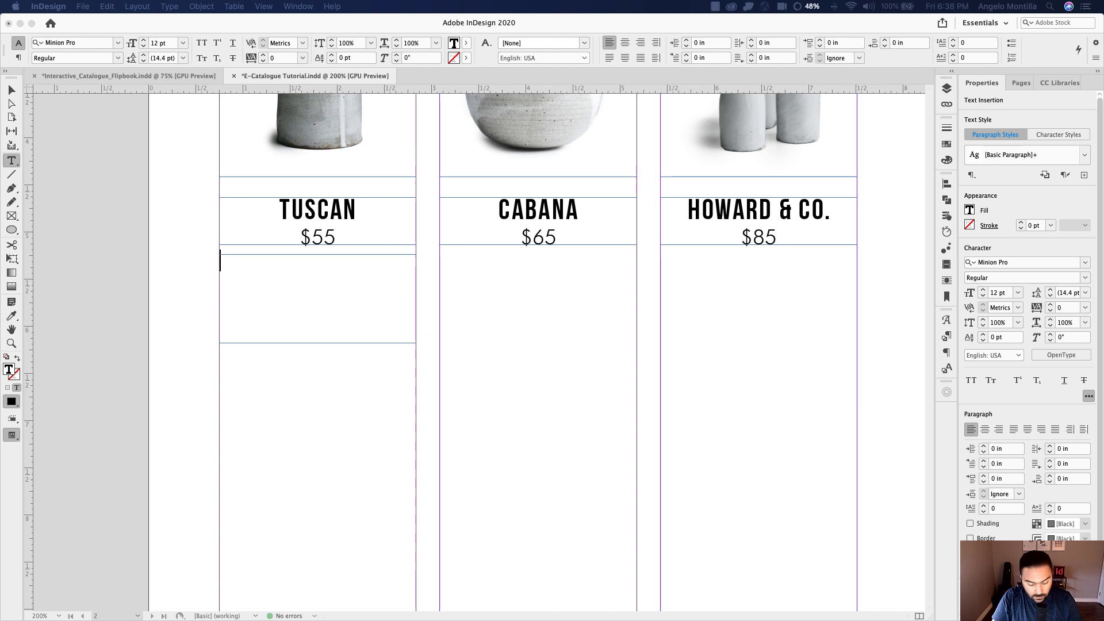
left_click(263, 279)
key("super+v")
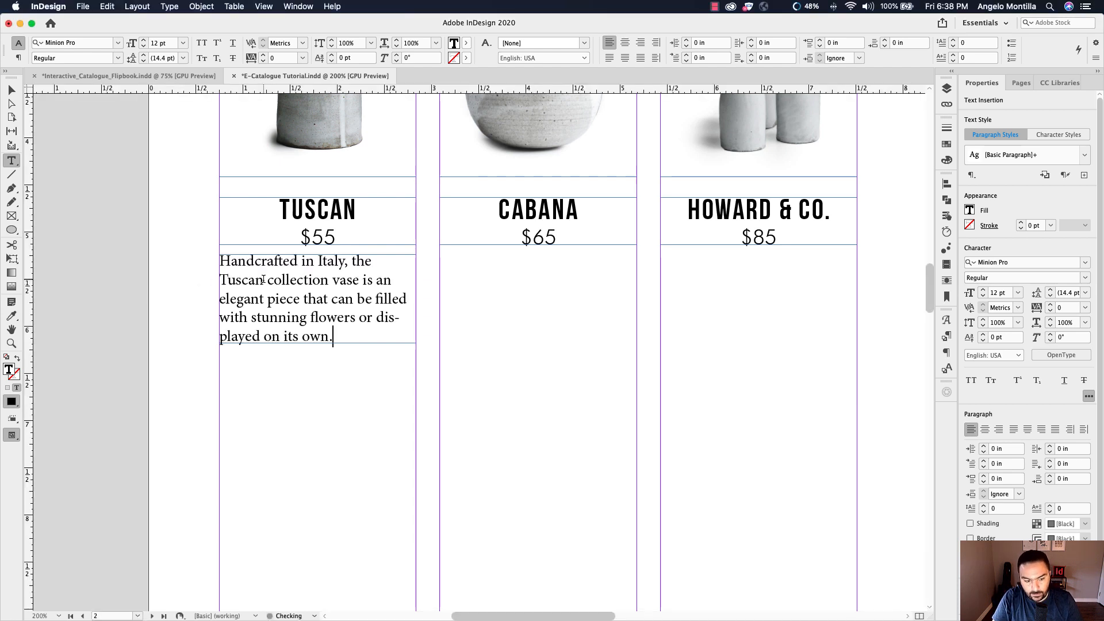
Step: Apply the Product Body Text paragraph style to the whole TUSCAN description
key("super+a")
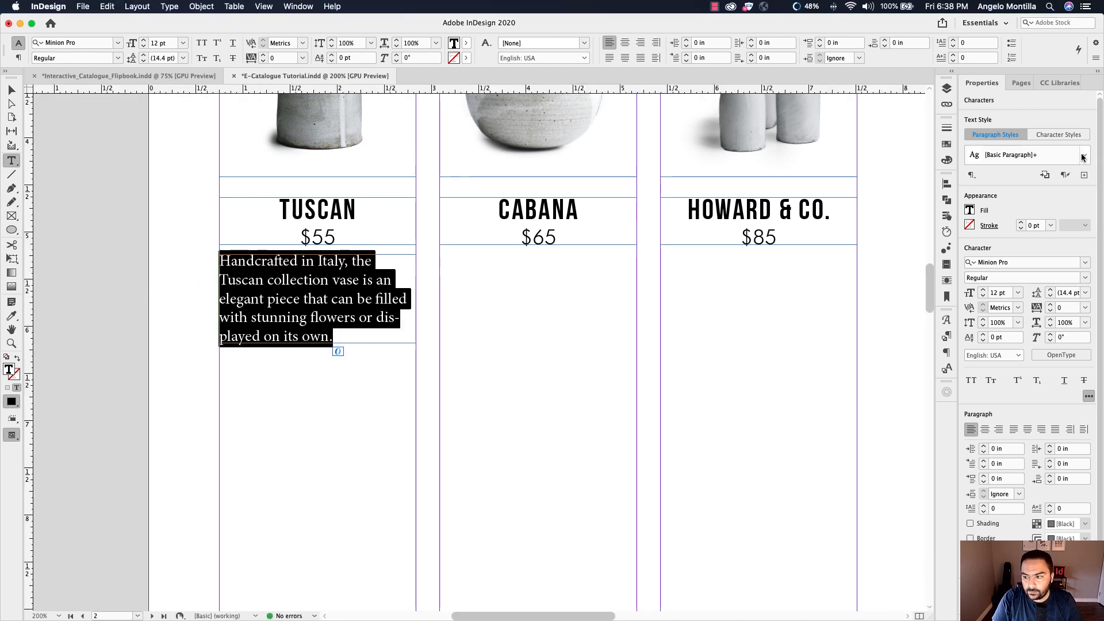
left_click(1082, 156)
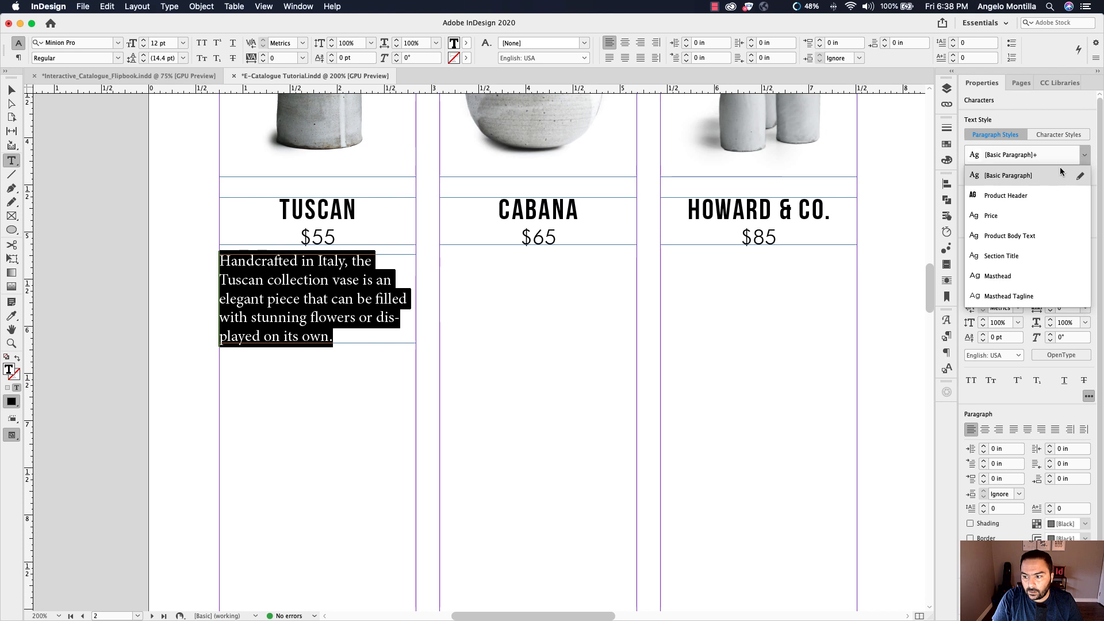
left_click(1006, 244)
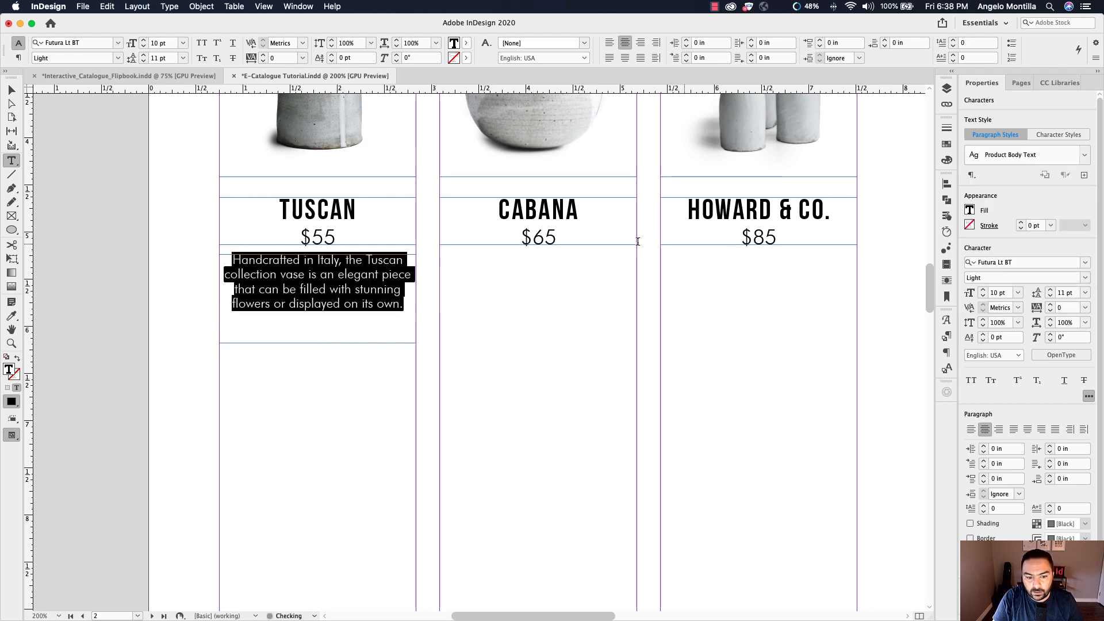
Step: Fit the TUSCAN description frame to its text and duplicate it beneath the CABANA and HOWARD & CO. captions
key("Escape")
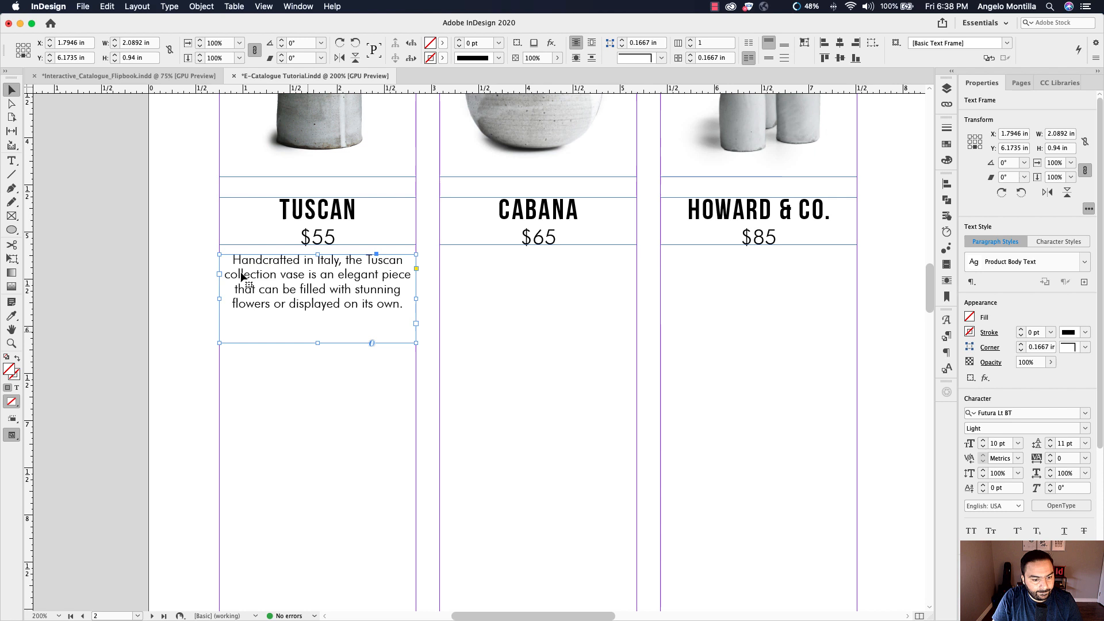
double_click(317, 342)
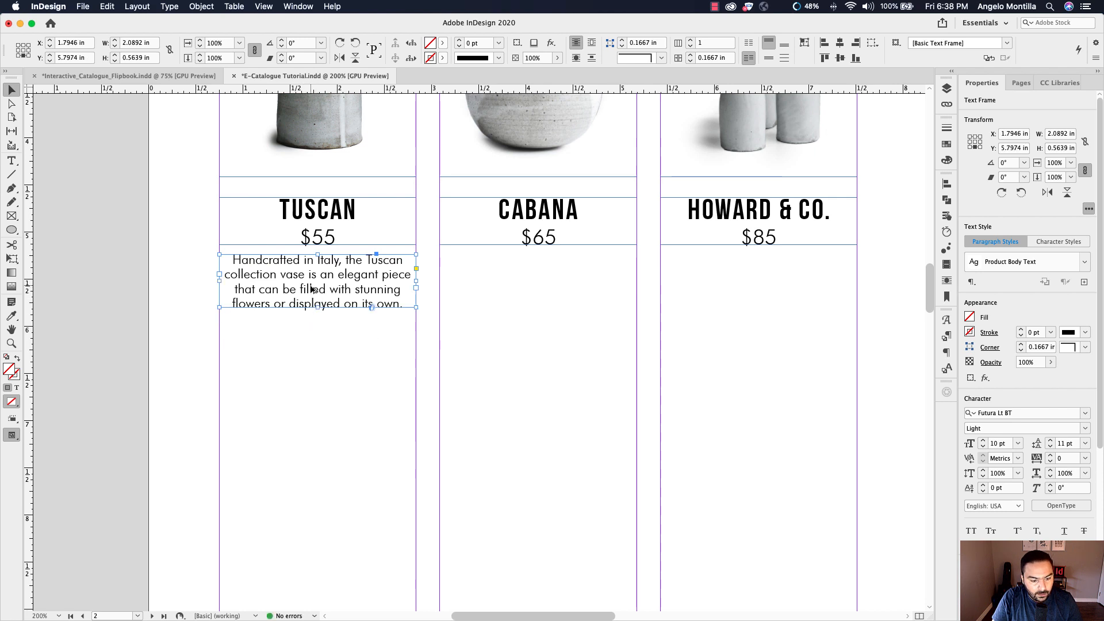
left_click_drag(311, 289, 738, 295)
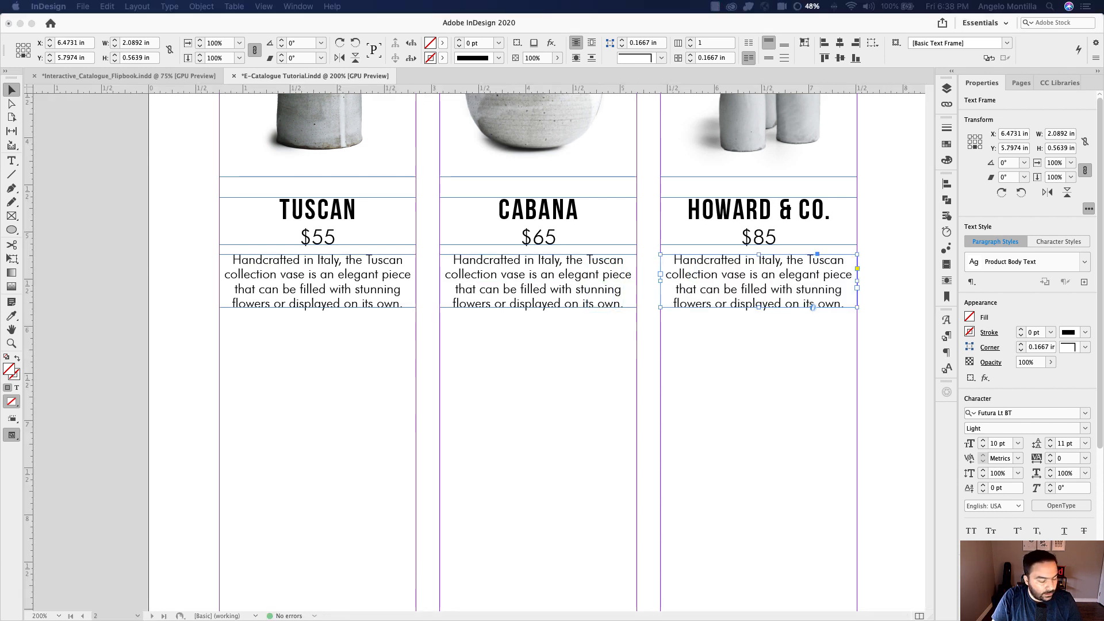
Step: Replace the copied description under CABANA with the text beginning "Treat your guests in style with the Cabana Serving Bowl set."
left_click(540, 294)
double_click(551, 289)
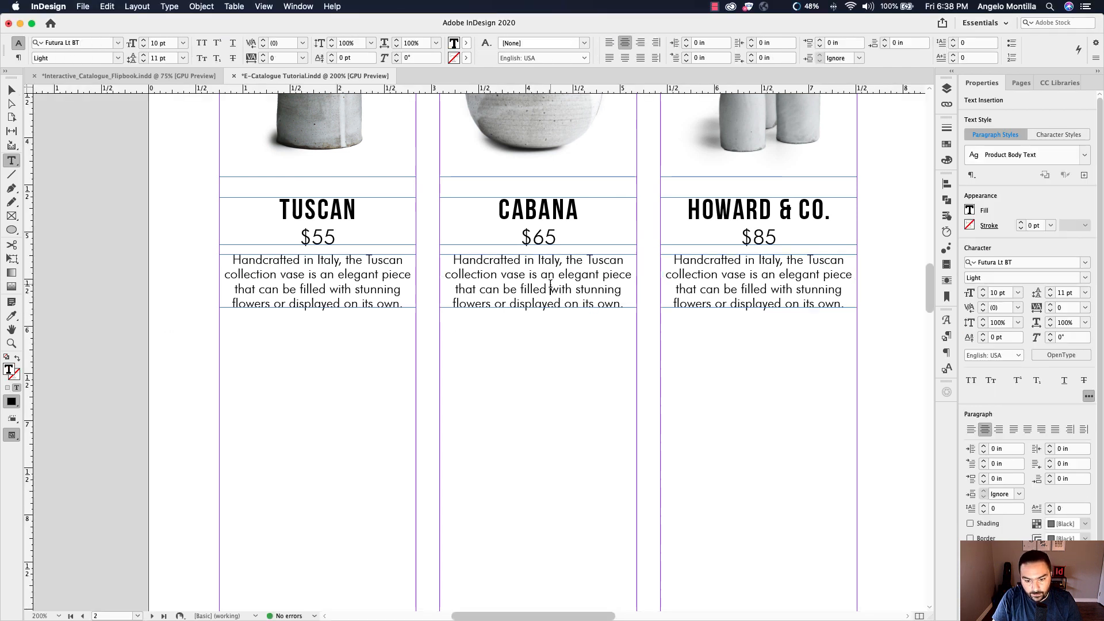
key("super+a")
type("Treat your guests in style with the Cabana Serving Bowl set. Crafted from stone, the set of 6 are simple to clean and store.")
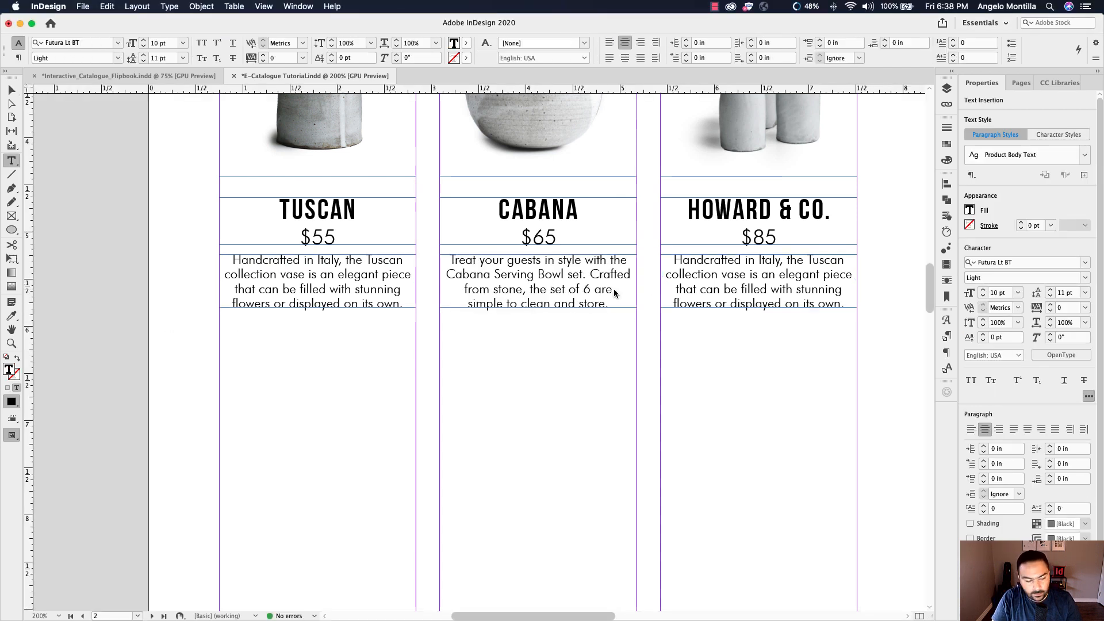
Step: Replace the copied description under HOWARD & CO. with the text beginning "Rustic, yet modern, the Howard & Co. collection vase set"
key("super+Tab")
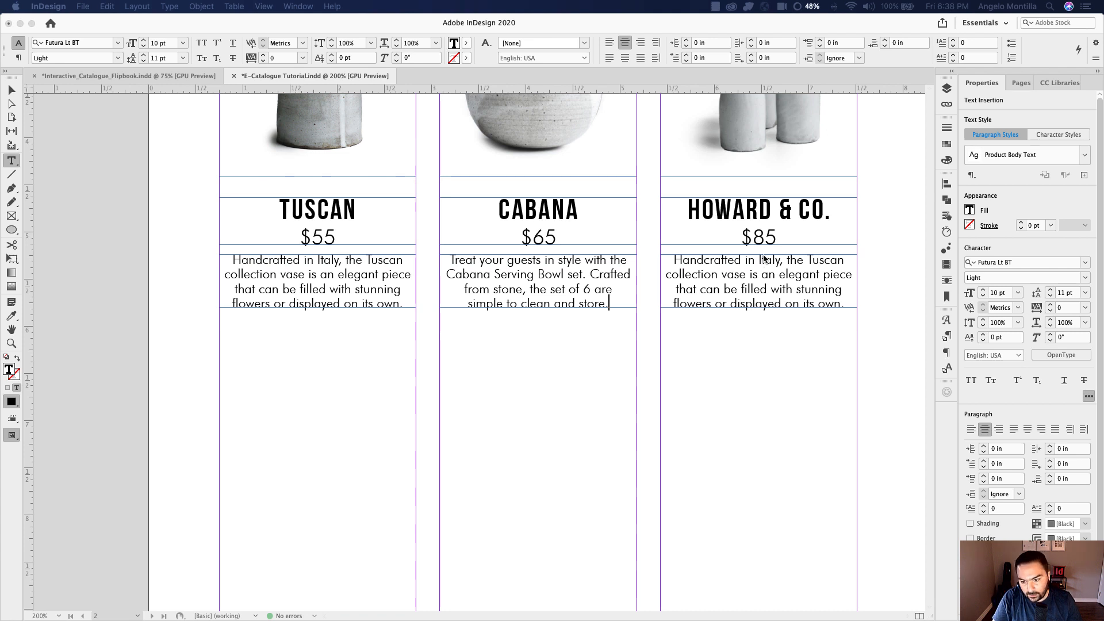
triple_click(746, 276)
left_click(746, 276)
type("Rustic, yet modern, the Howard & Co. collection vase set brings stunning visual appeal to any room. It’s a must-have accent set.")
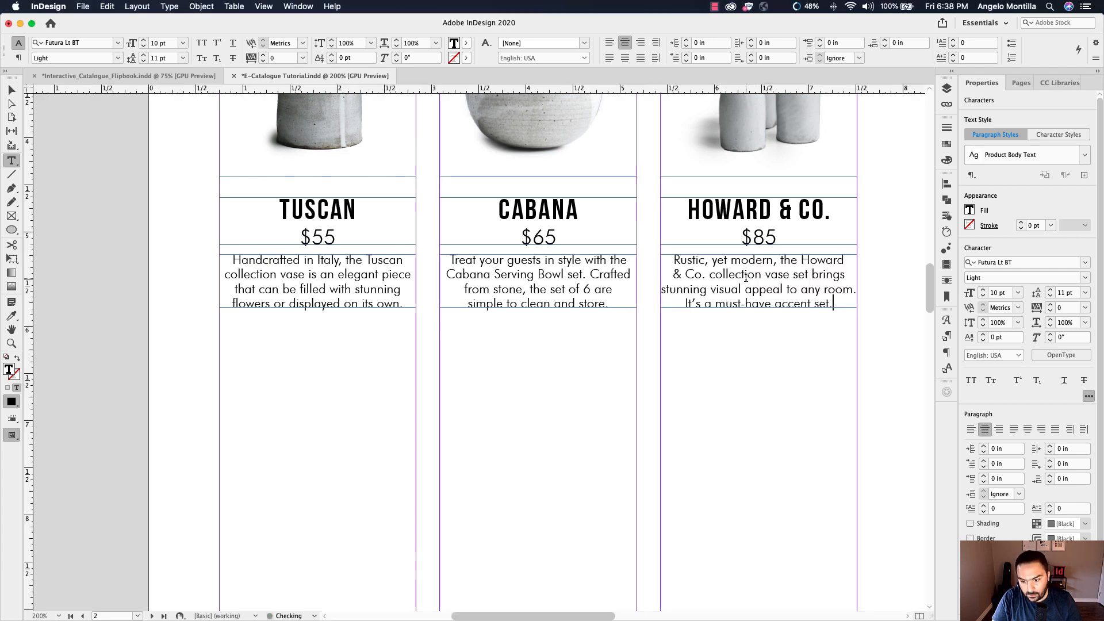
Step: Examine the empty lower half of page 2 and compare it with the finished layout in Interactive_Catalogue_Flipbook.indd
left_click(11, 90)
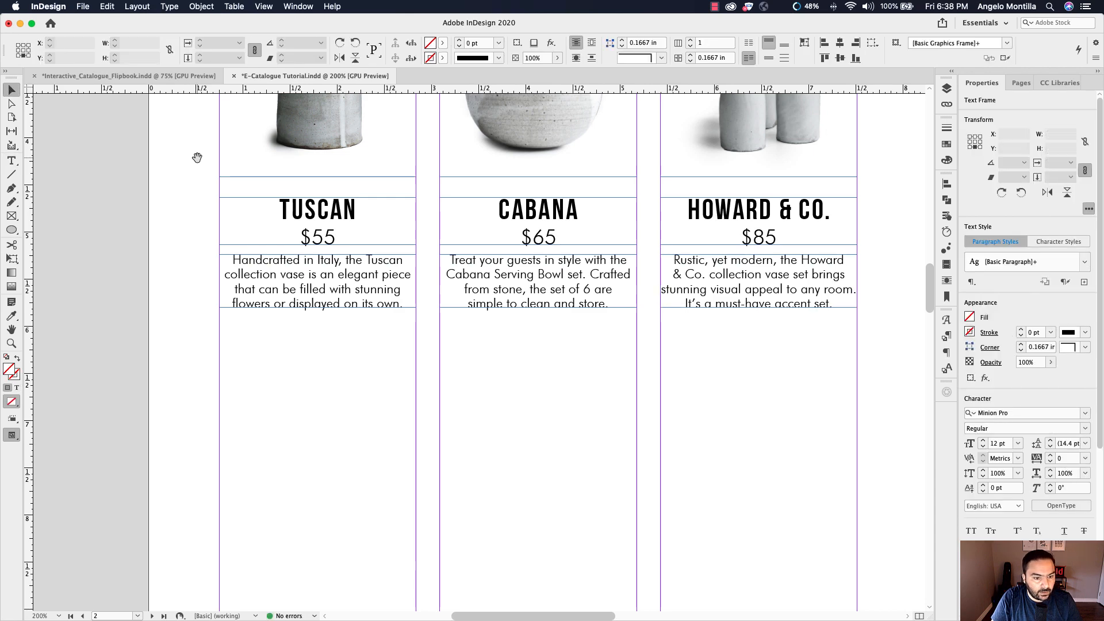
key("super+minus")
key("super+minus")
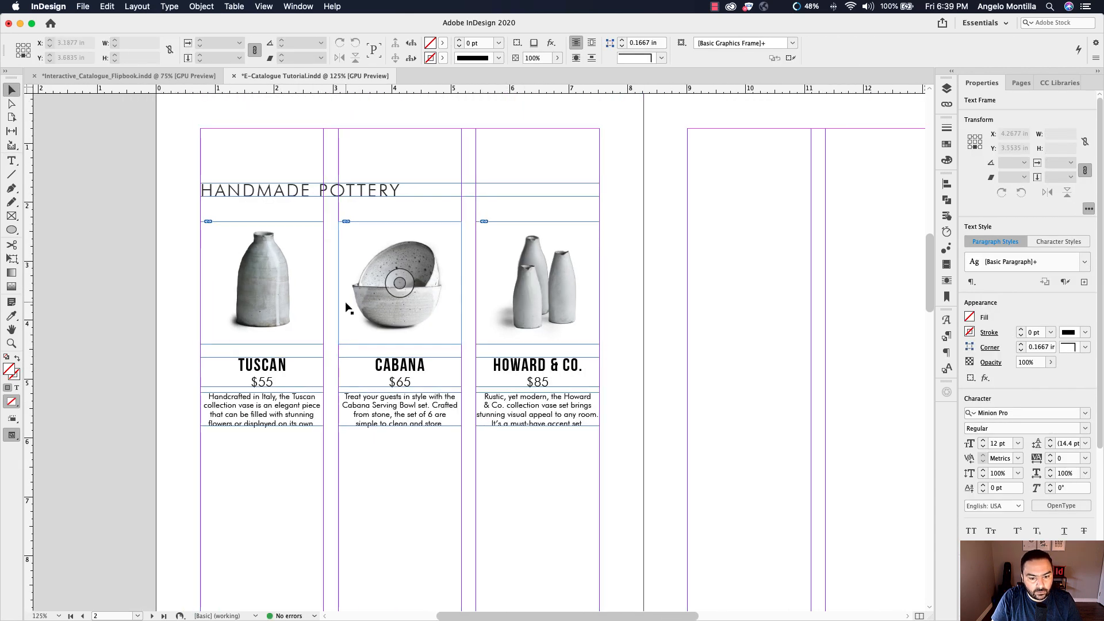
scroll(256, 308, "down", 3)
scroll(257, 309, "left", 1)
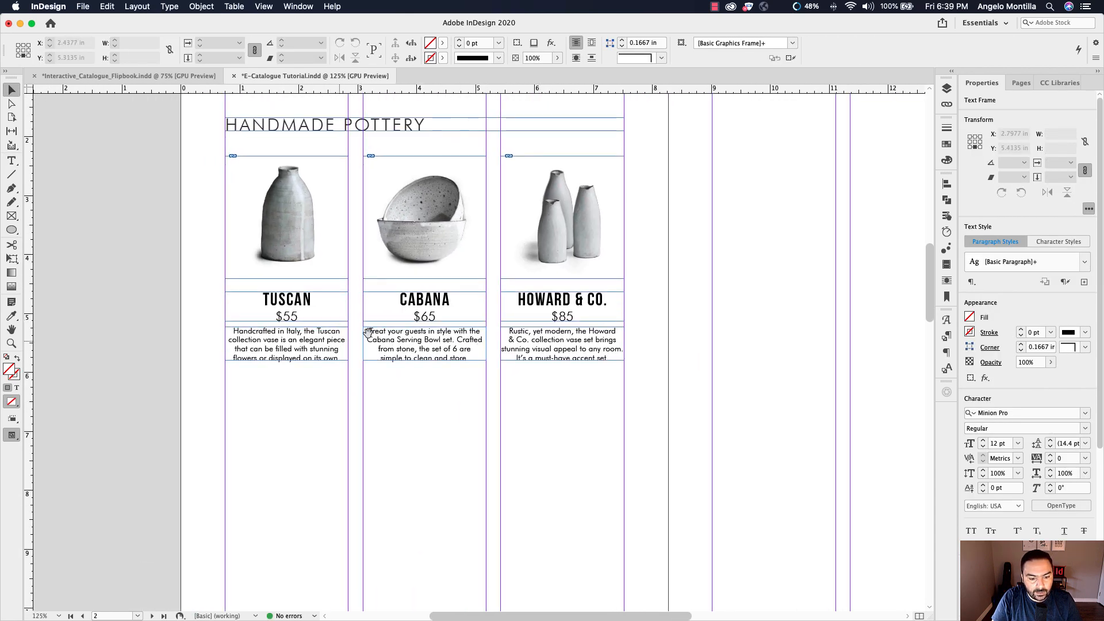
scroll(514, 424, "down", 5)
scroll(515, 423, "left", 1)
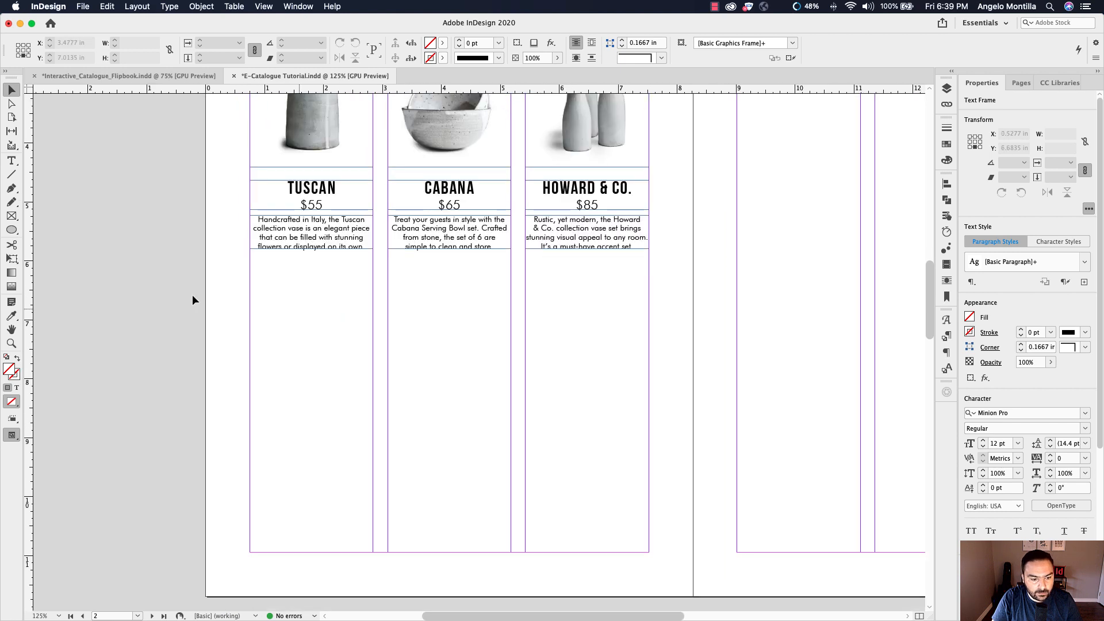
left_click(174, 78)
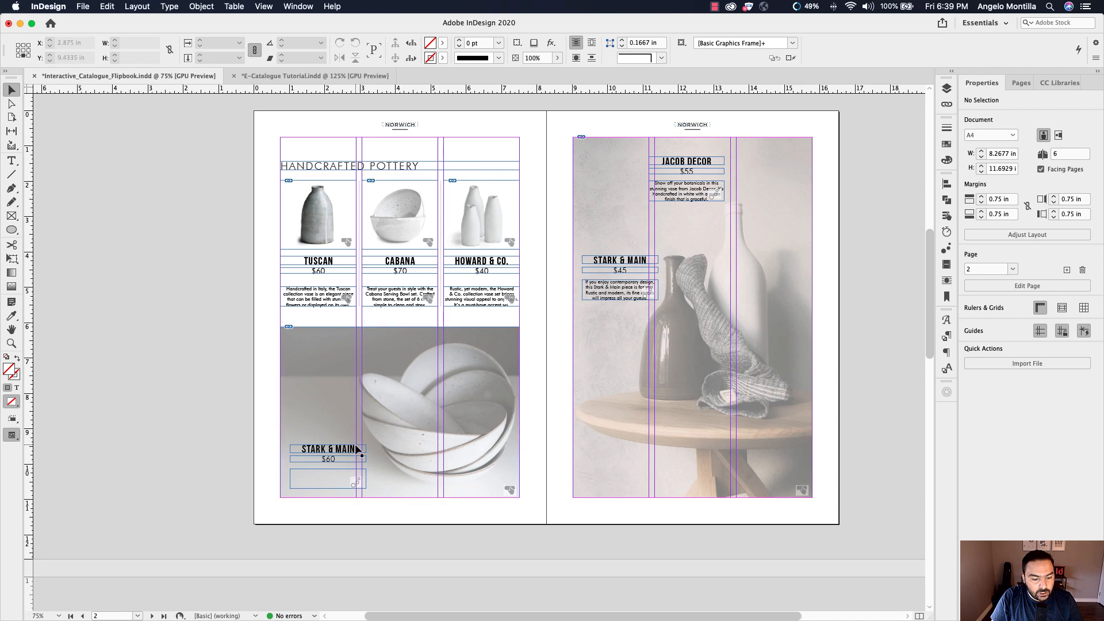
left_click(311, 77)
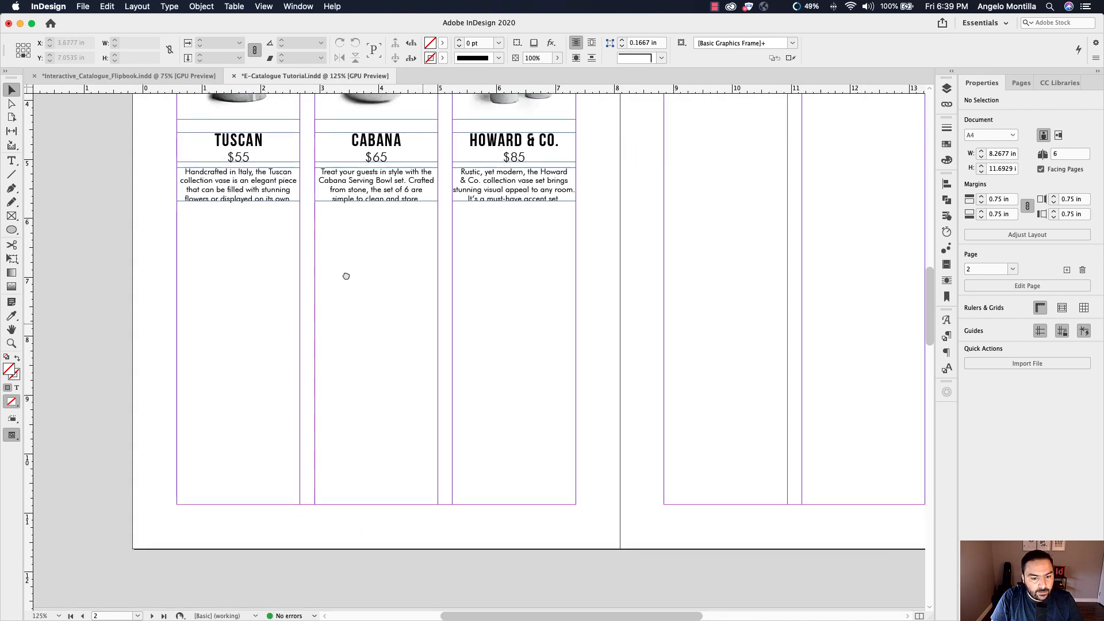
Step: Add a graphics frame about 6.78 by 4.82 in across all three columns beneath the descriptions and place the stacked bowls photo in it
left_click(13, 216)
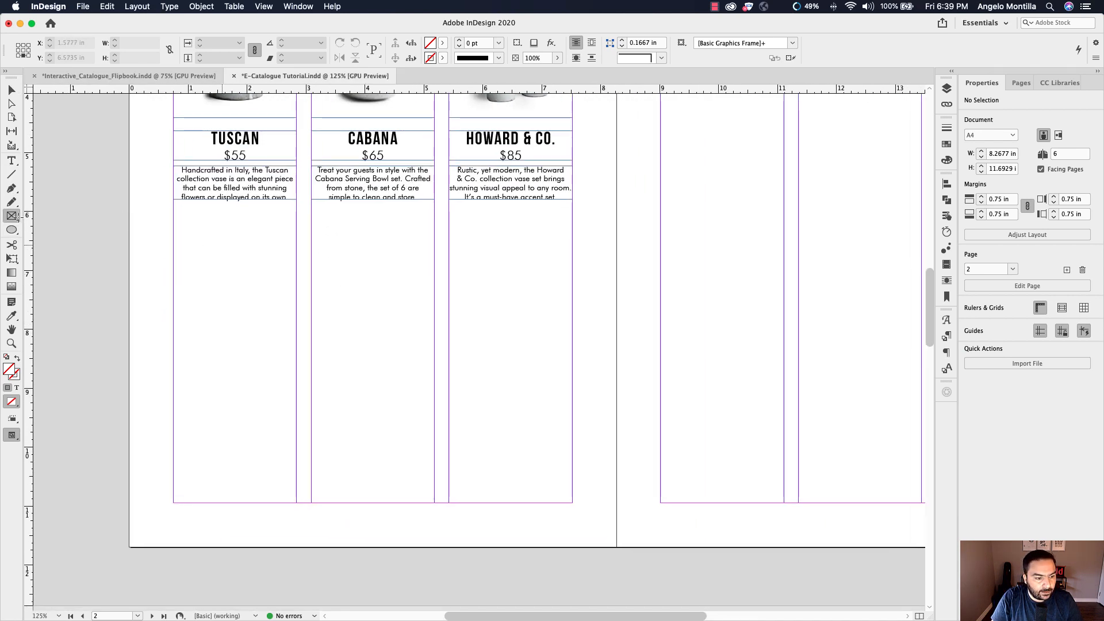
left_click_drag(174, 214, 573, 505)
key("v")
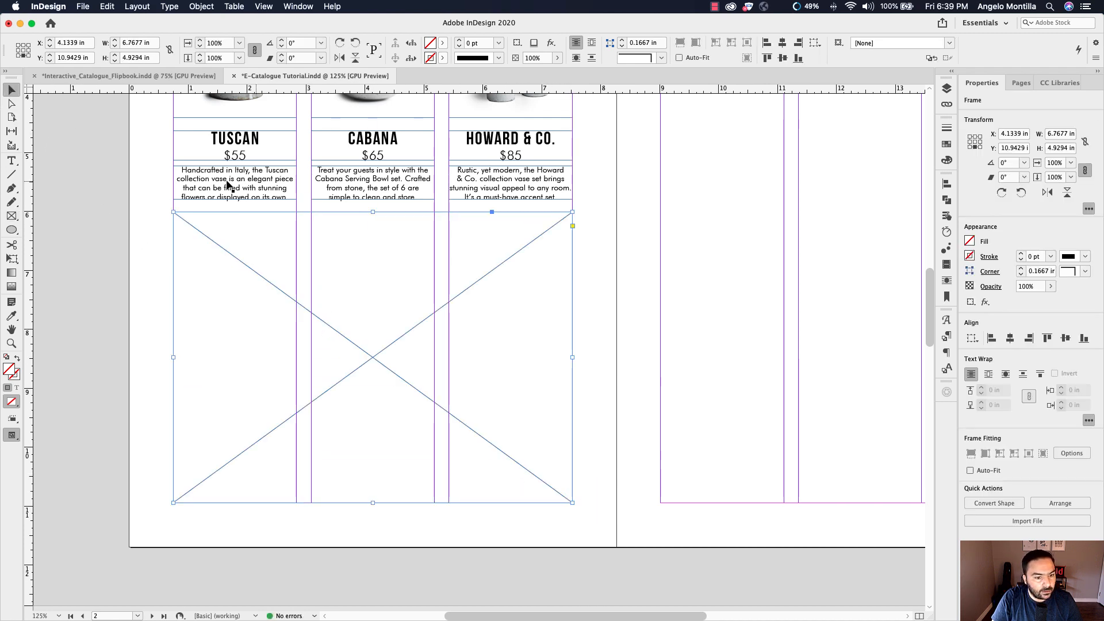
left_click_drag(371, 213, 371, 219)
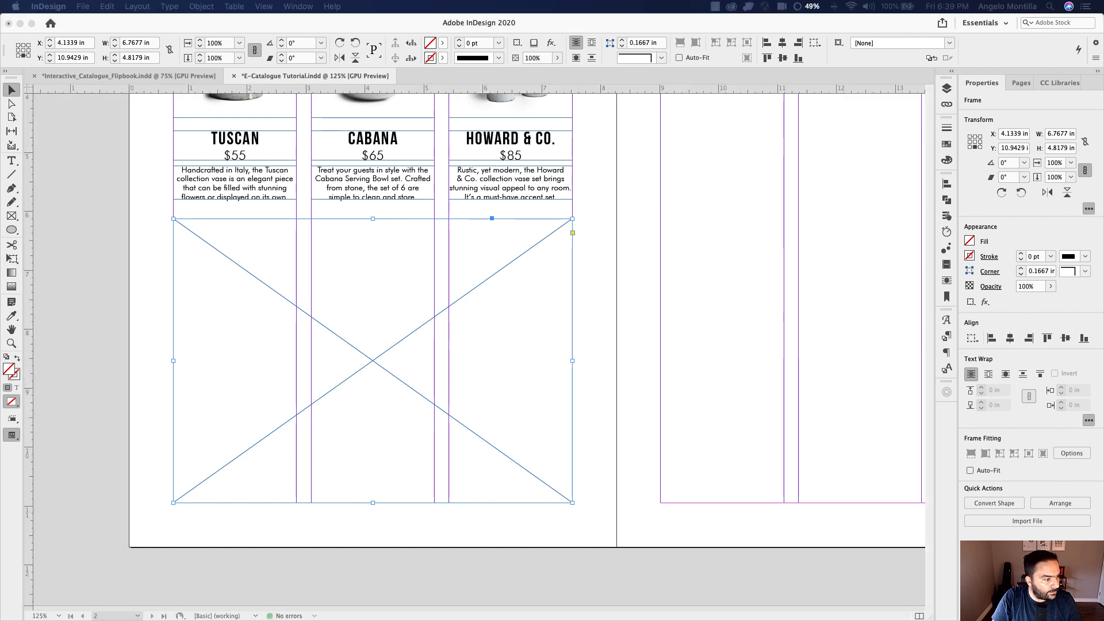
double_click(315, 364)
left_click(598, 383)
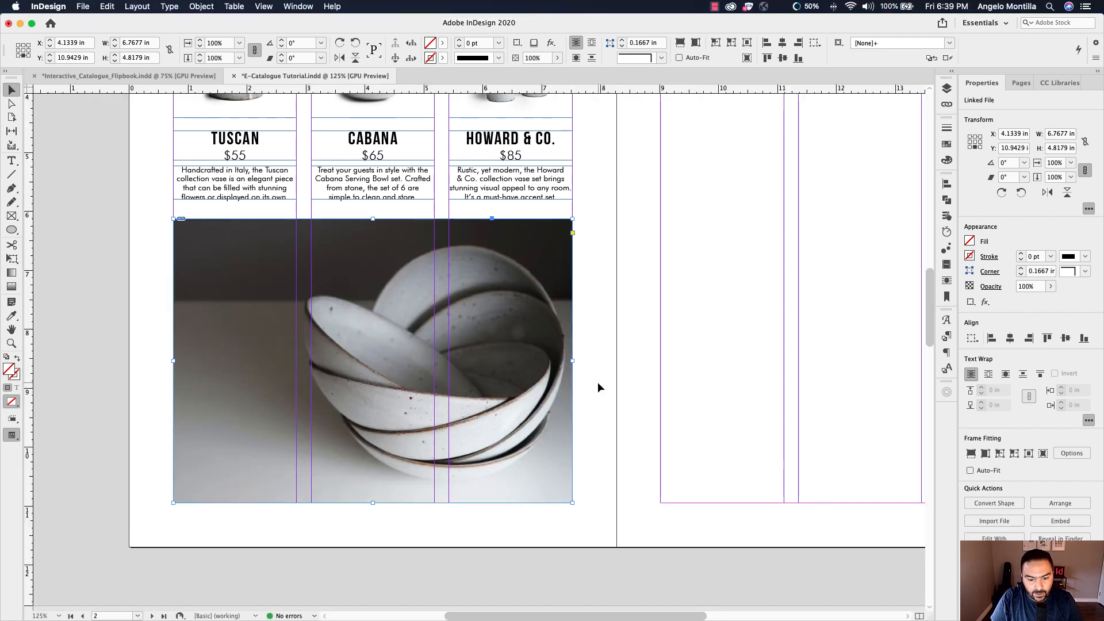
Step: Duplicate the TUSCAN caption and description onto the stacked bowls photo's lower-left area, positioned at about X 2.04 in, Y 10.64 in
left_click(264, 175)
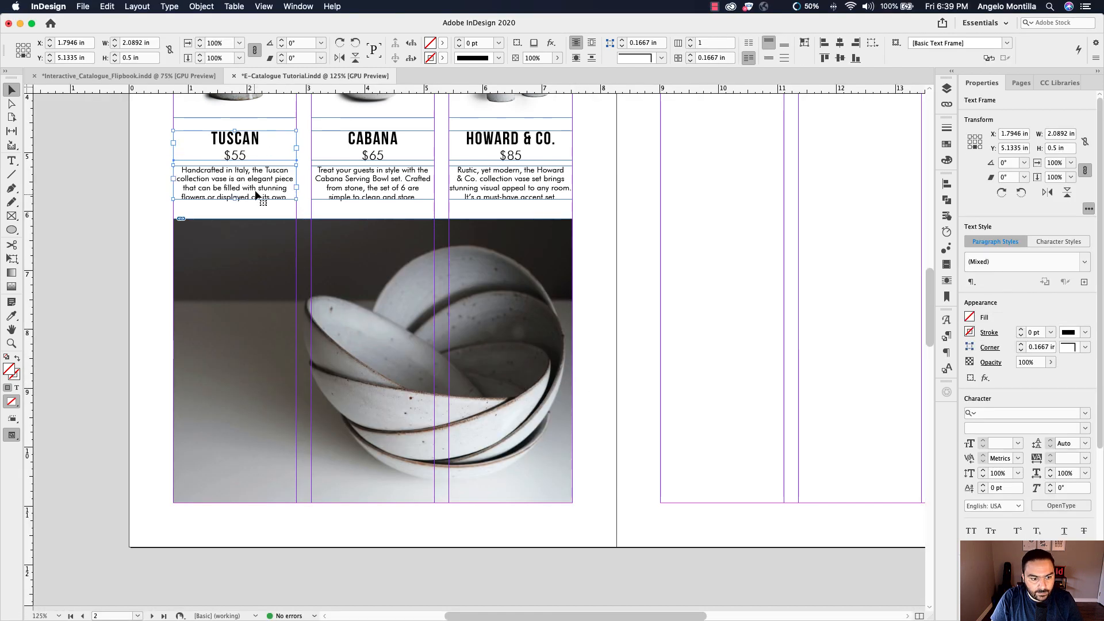
left_click_drag(259, 197, 272, 470)
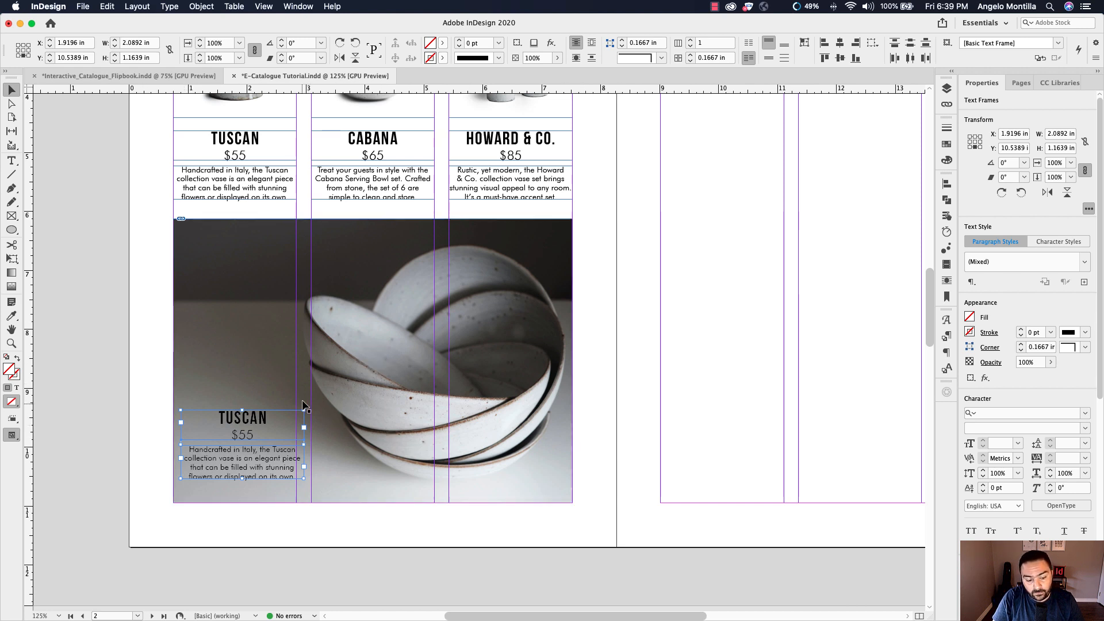
left_click_drag(357, 436, 449, 386)
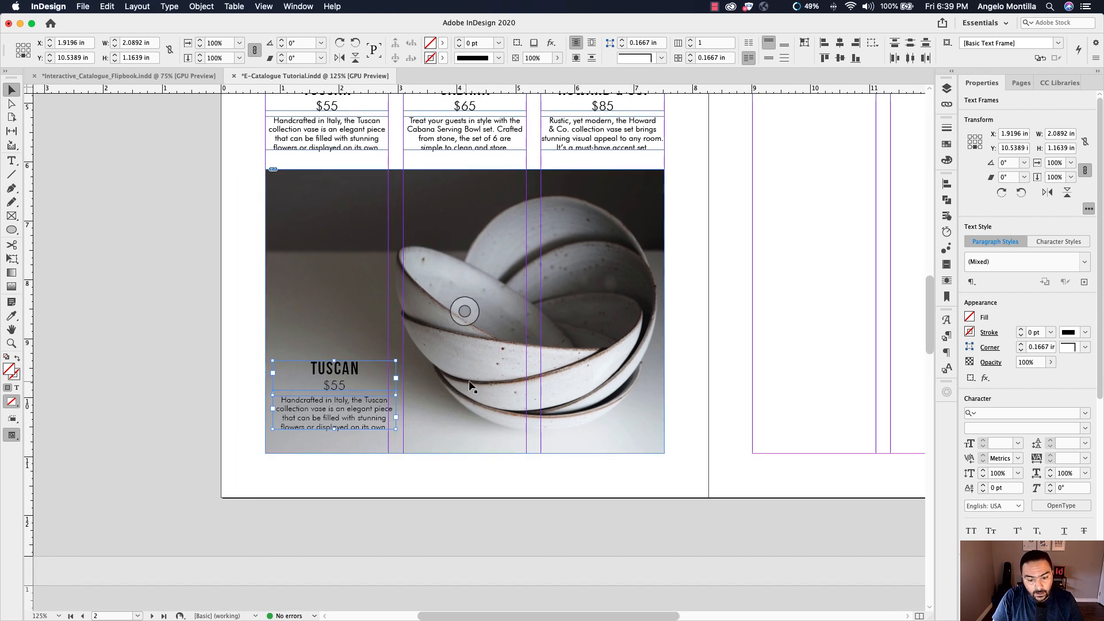
left_click_drag(360, 413, 469, 428)
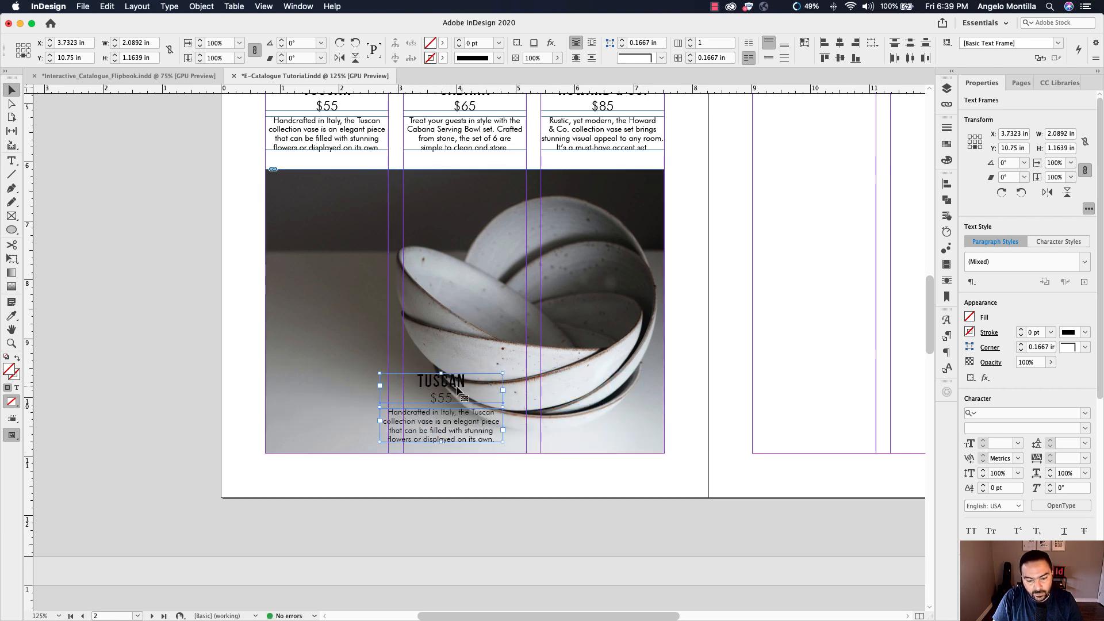
left_click_drag(459, 390, 363, 390)
key("Up")
key("Up")
key("Up")
key("Up")
key("Up")
key("Up")
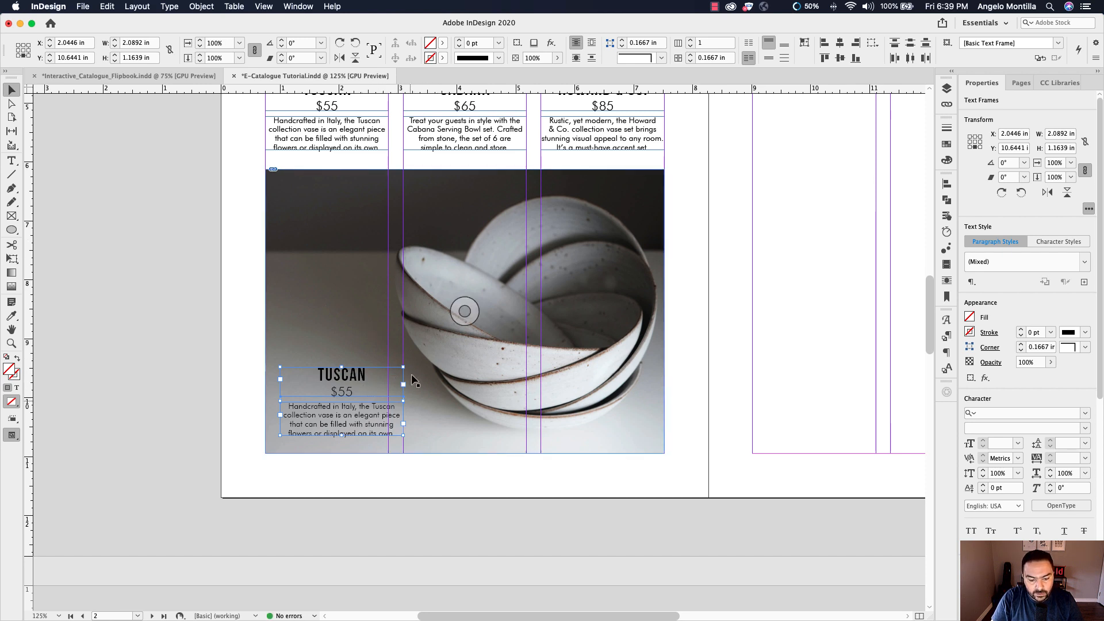
left_click(230, 369)
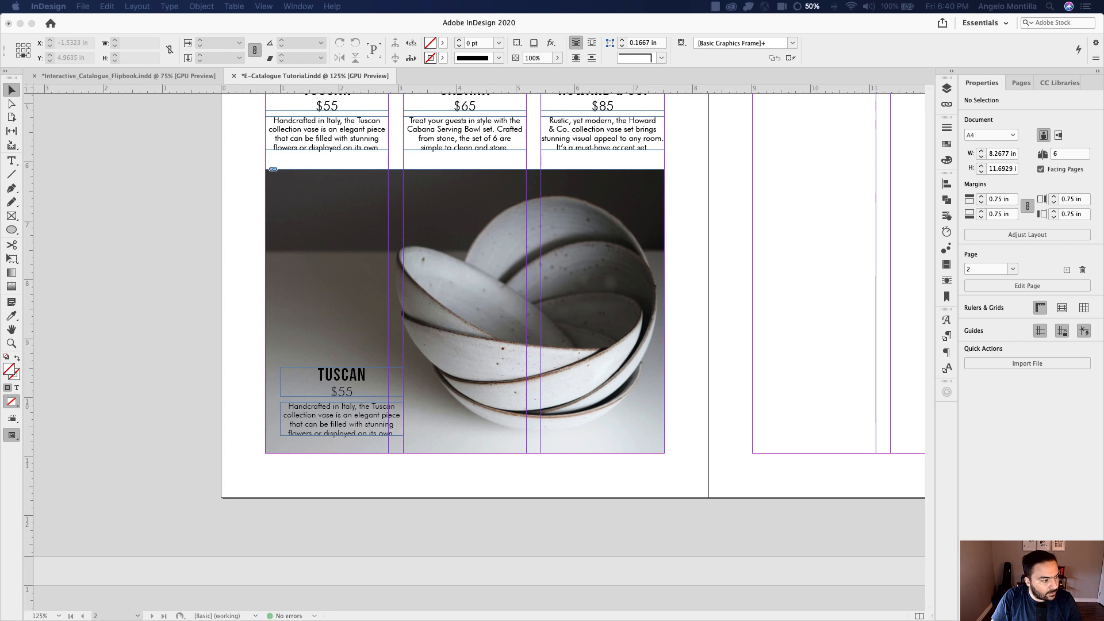
Step: Change the product name on the stacked bowls photo to STARK & MAIN
left_click(342, 370)
double_click(340, 373)
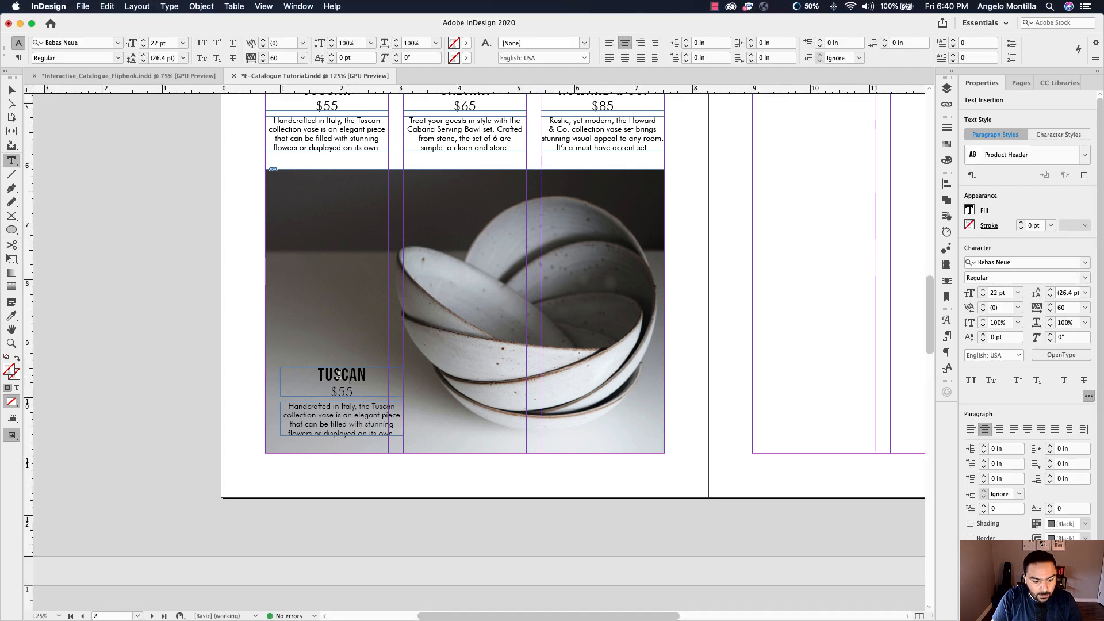
double_click(338, 374)
type("STARK")
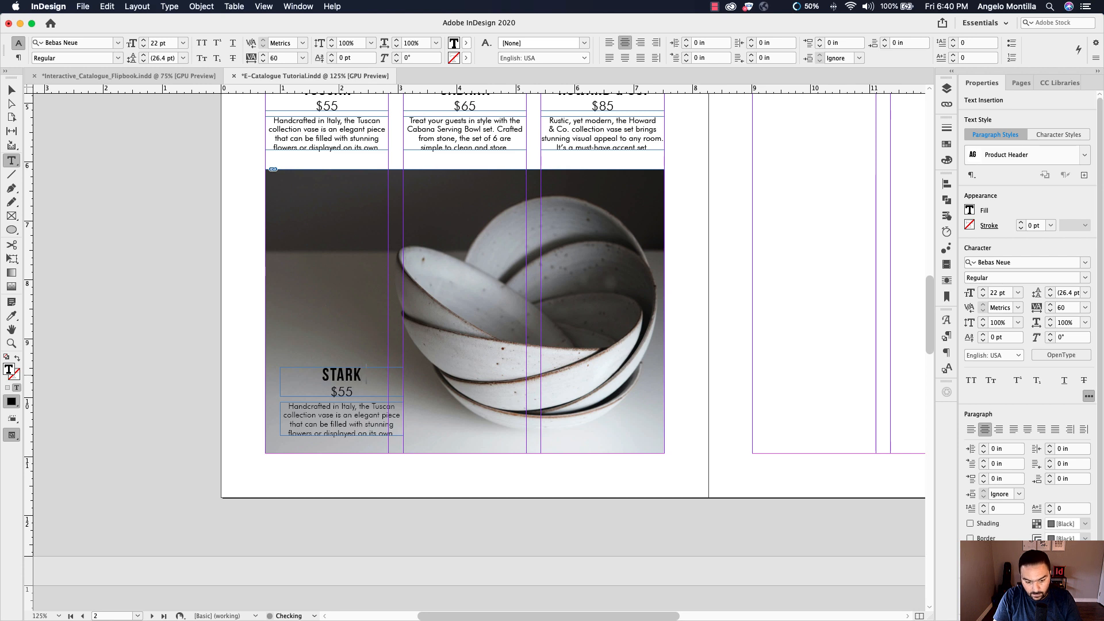
type(" & MAIN")
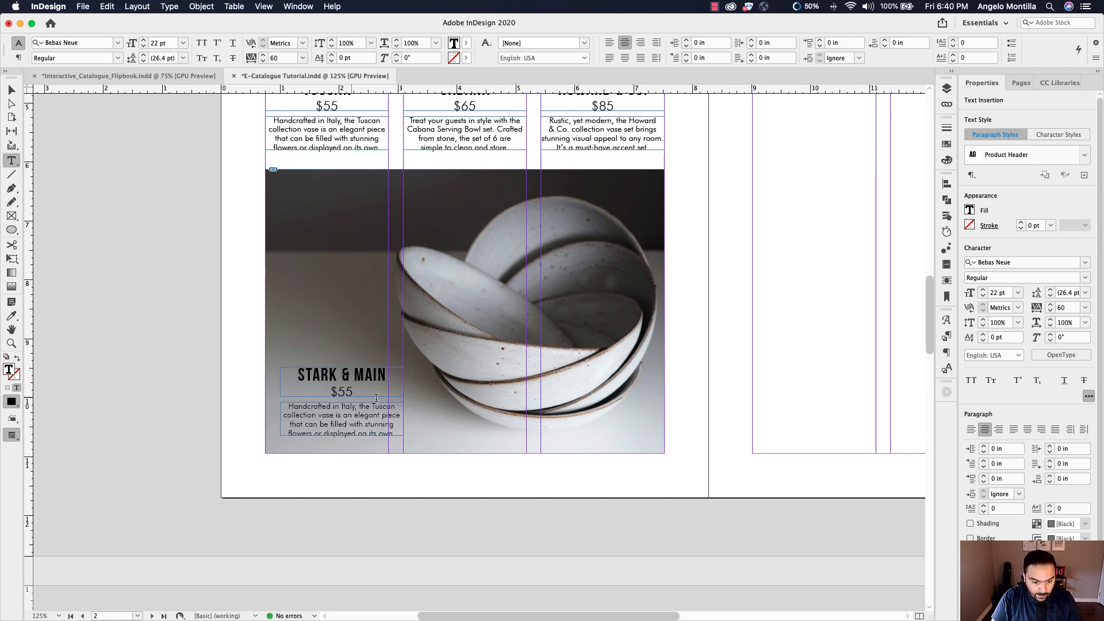
Step: Set the price under STARK & MAIN on the stacked bowls photo to $60
double_click(347, 393)
left_click(347, 393)
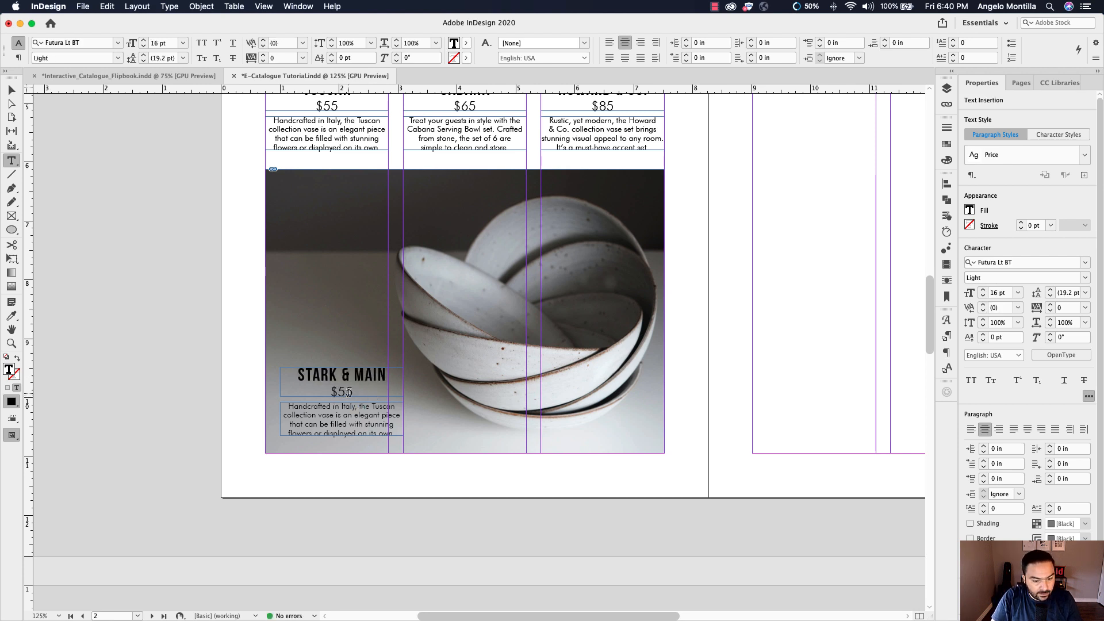
double_click(350, 392)
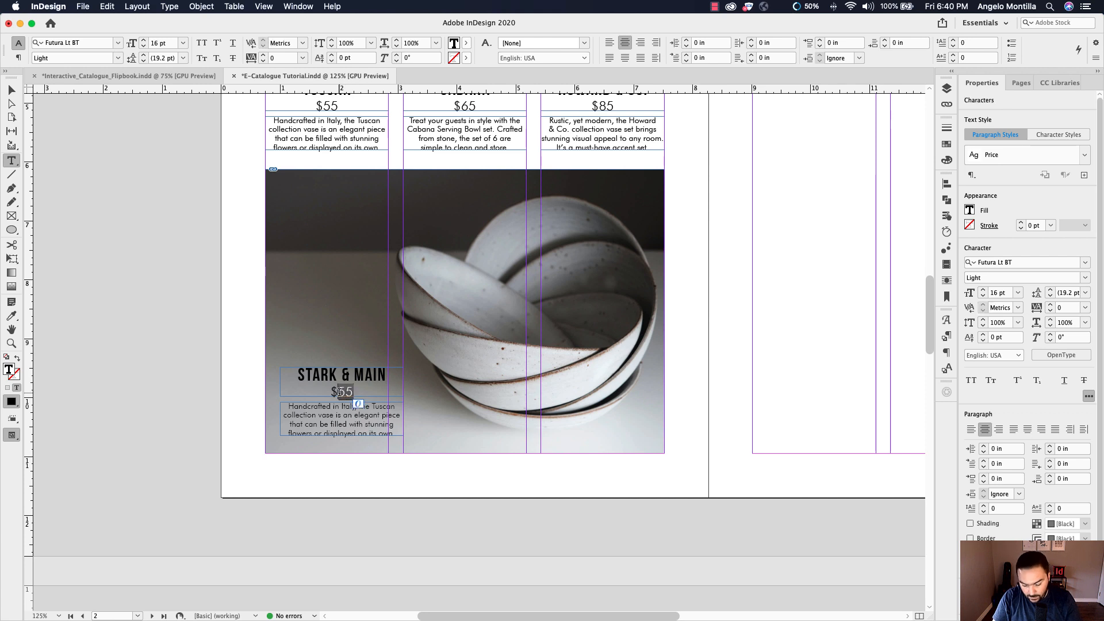
type("60")
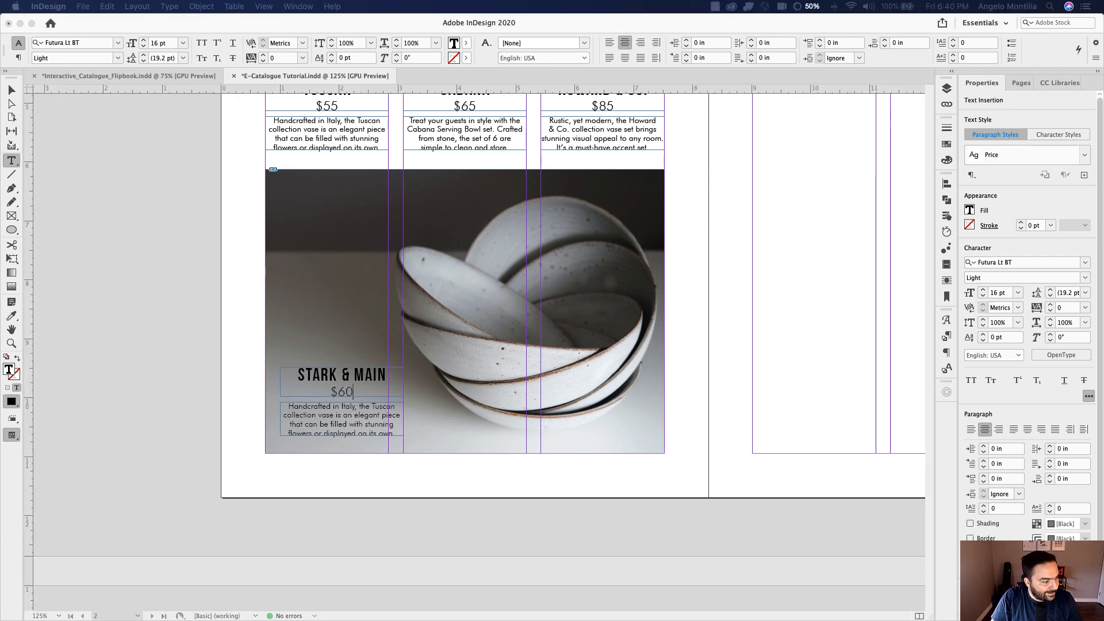
Step: Replace the STARK & MAIN description with the text beginning "A newly unveilled collection from Stark & Main, this serving bowl set brings life to any dinner party."
left_click(333, 421)
triple_click(333, 421)
type("A newly unveilled collection from Stark & Main, this serving bowl set brings life to any dinner party. Use them for get-togethers or every day.")
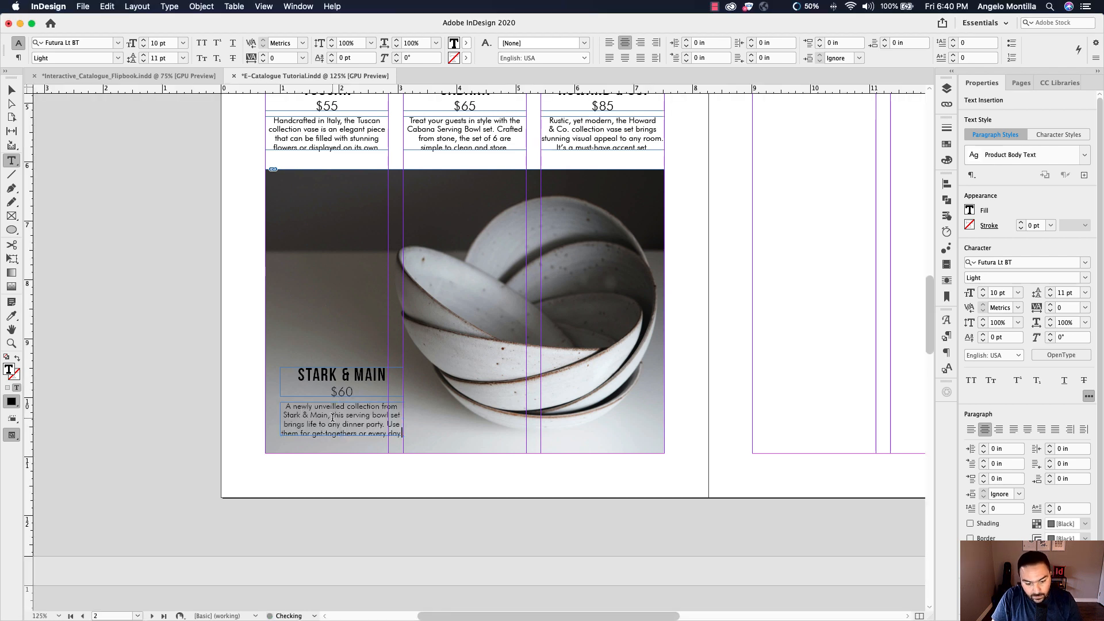
left_click(11, 90)
Step: Review the completed page 2 layout alongside the empty page 3
key("super+1")
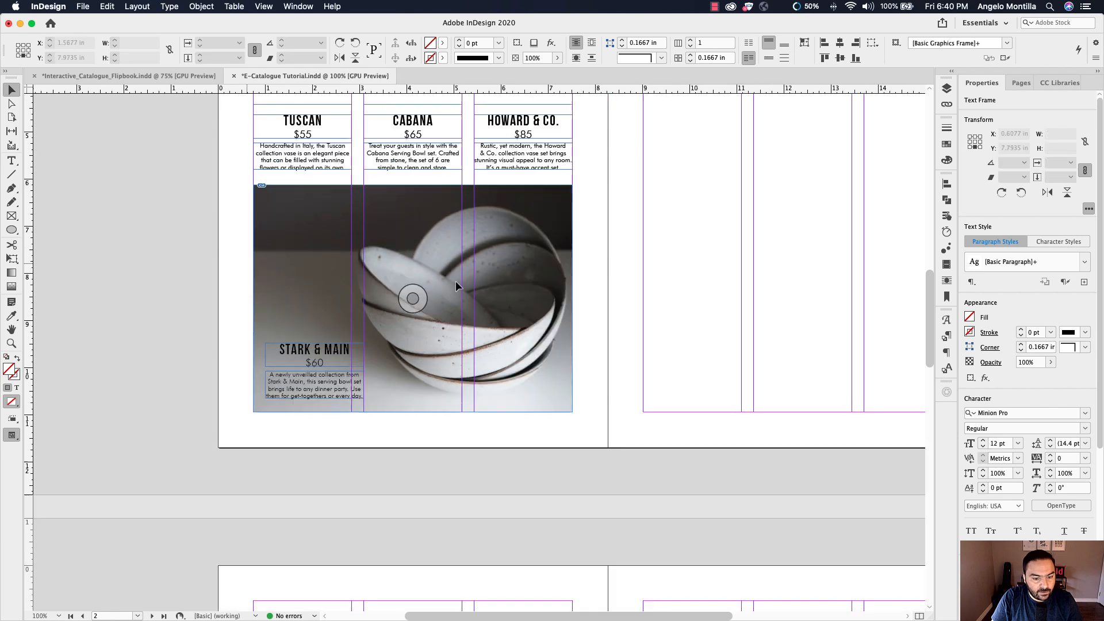
left_click_drag(503, 277, 461, 414)
left_click_drag(443, 308, 476, 361)
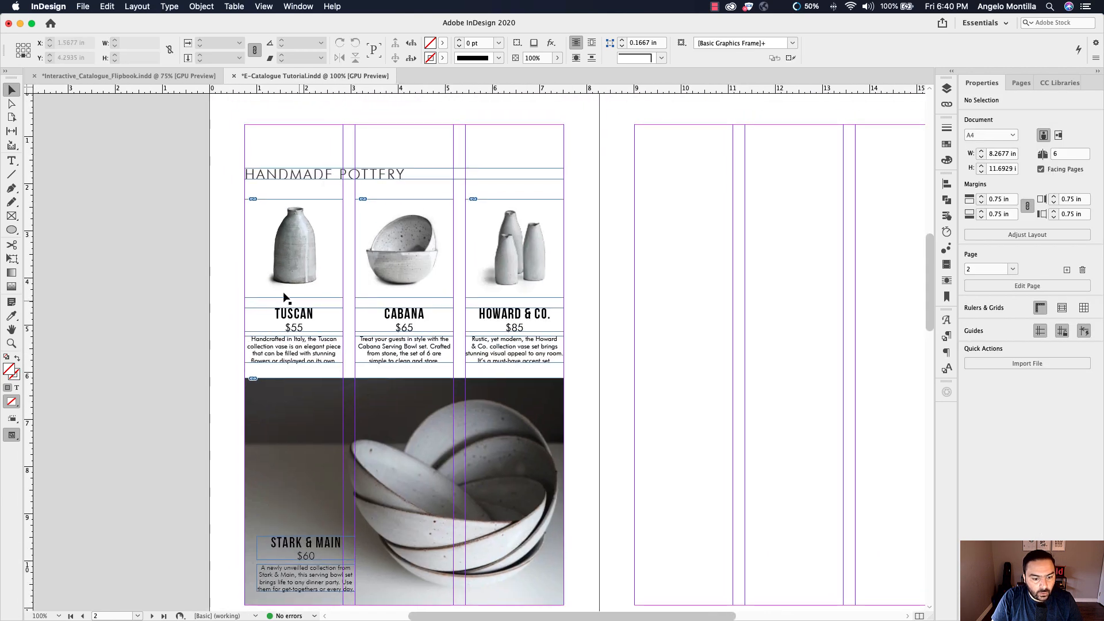
left_click_drag(667, 359, 365, 344)
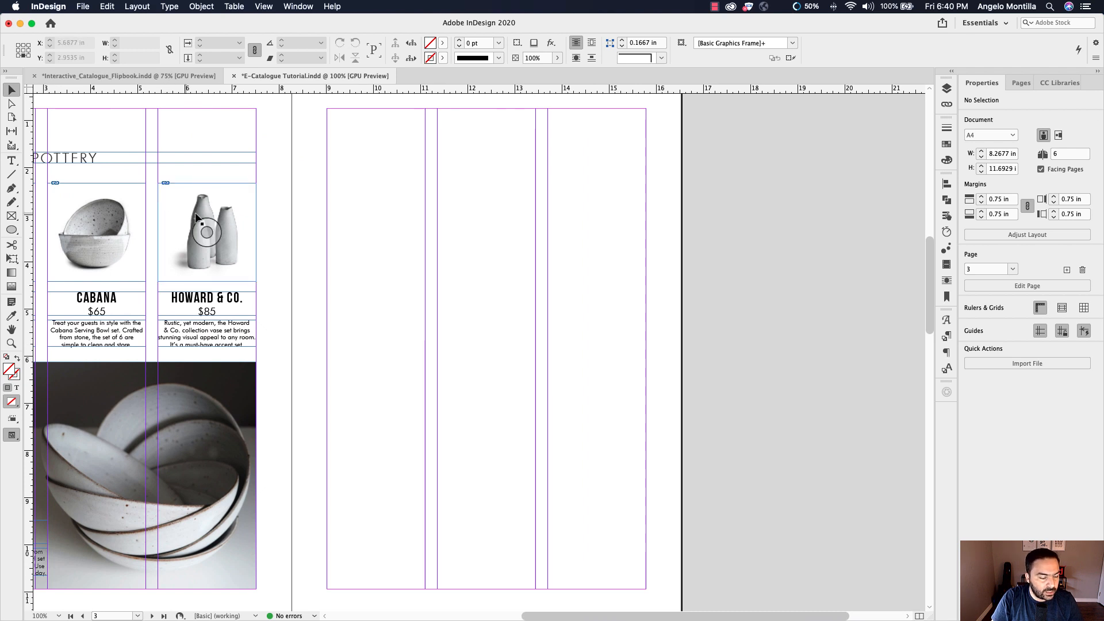
left_click_drag(221, 211, 345, 283)
key("super+z")
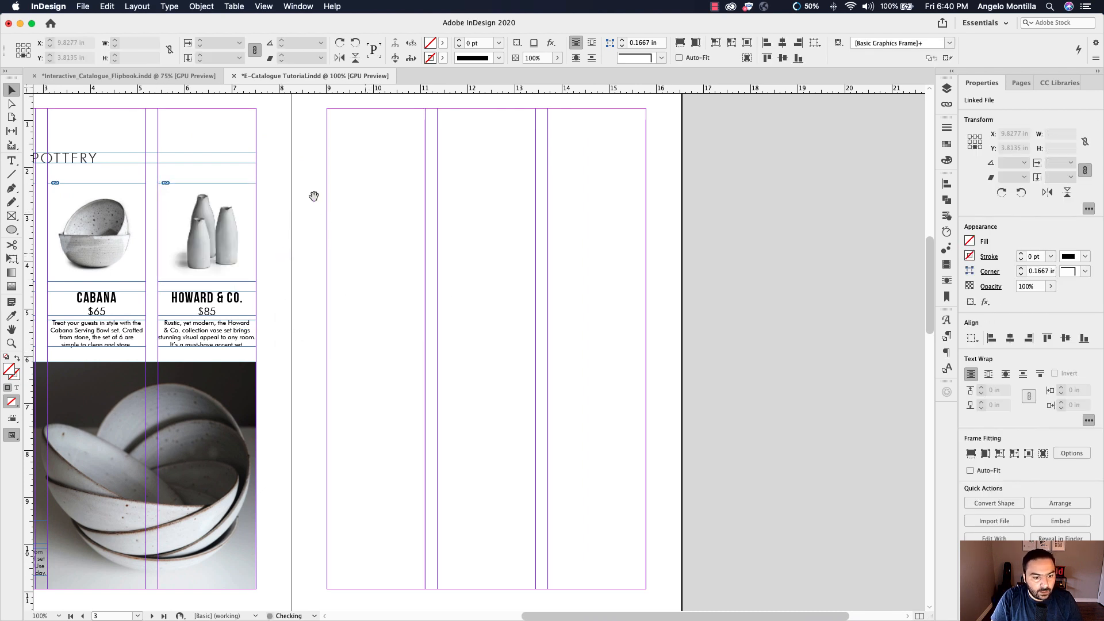
left_click_drag(313, 196, 447, 295)
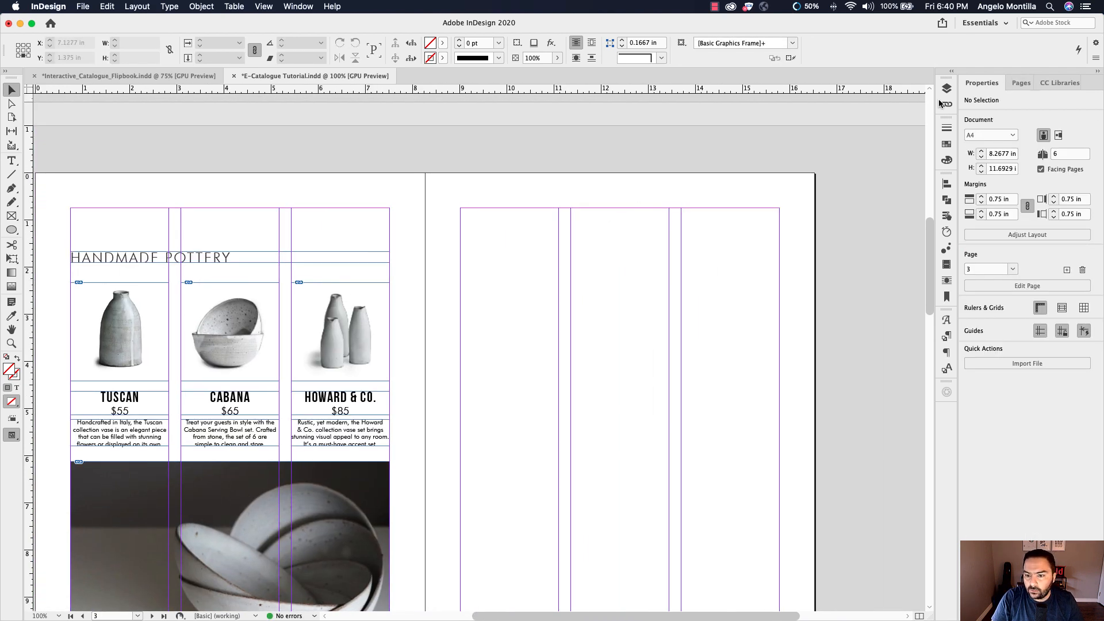
left_click_drag(700, 265, 753, 251)
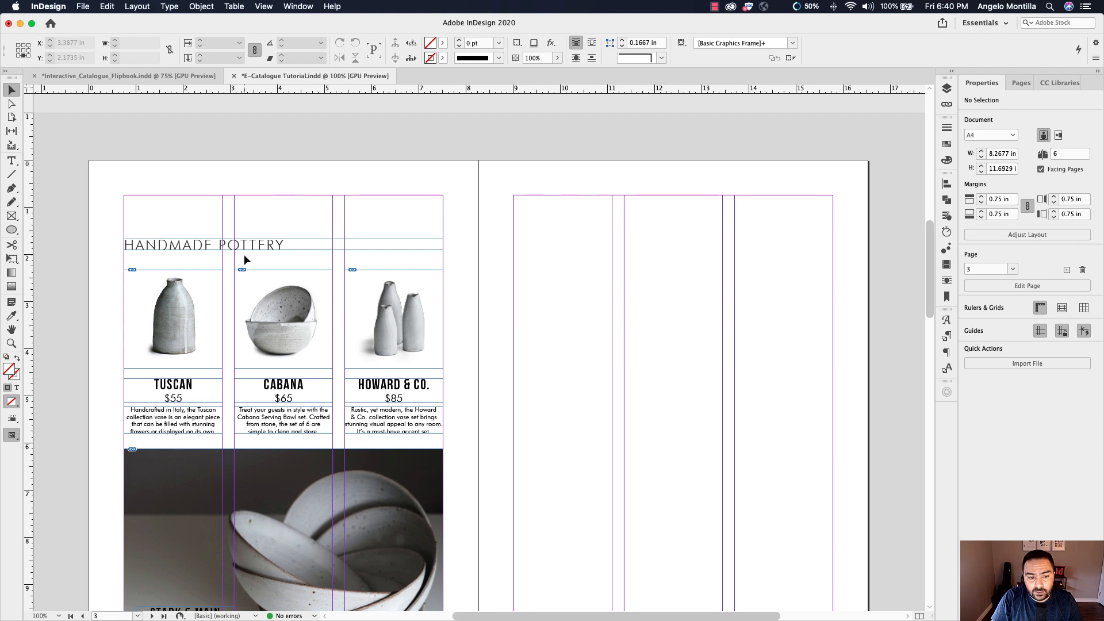
Step: On the A-Master spread, place the Norwich Logo library graphic centred above the left page's margin at about X 4.13 in, Y 0.51 in
left_click(1026, 86)
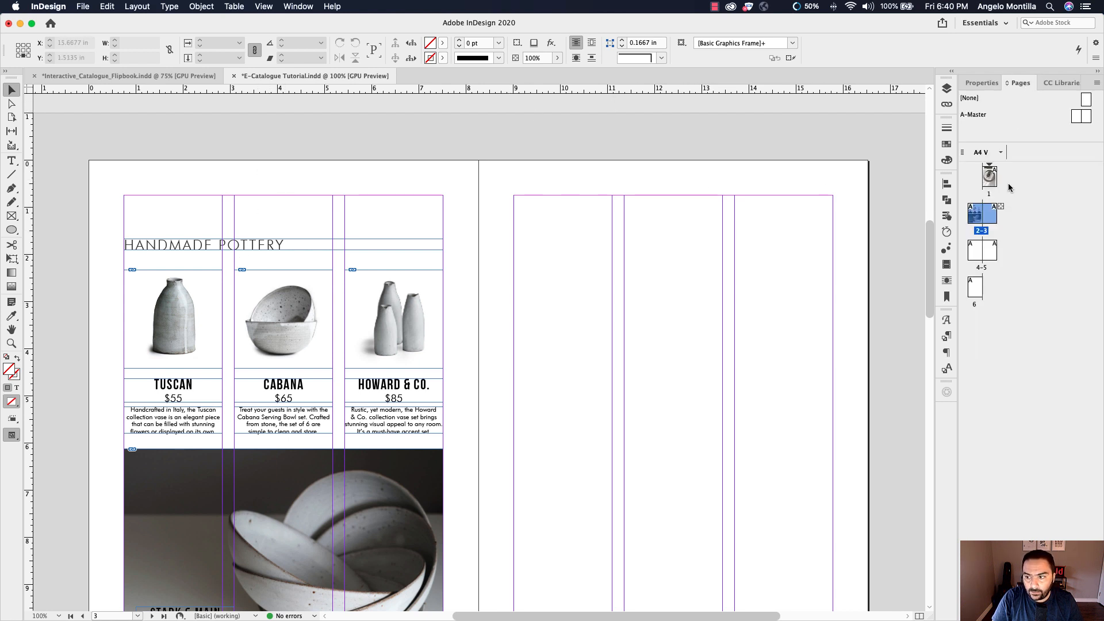
double_click(1077, 118)
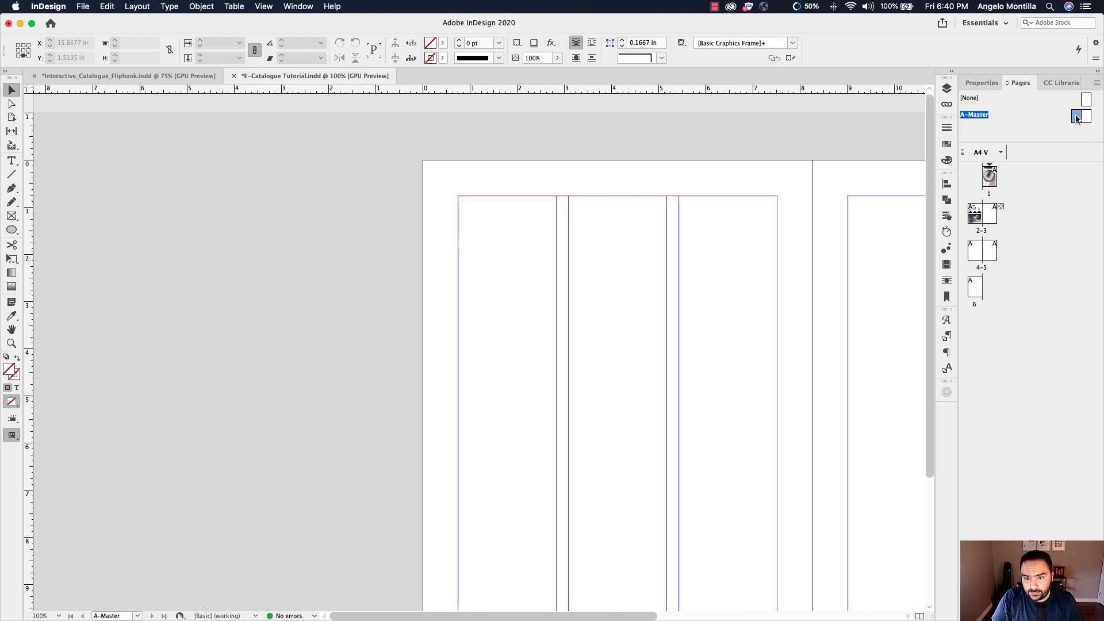
scroll(646, 167, "right", 5)
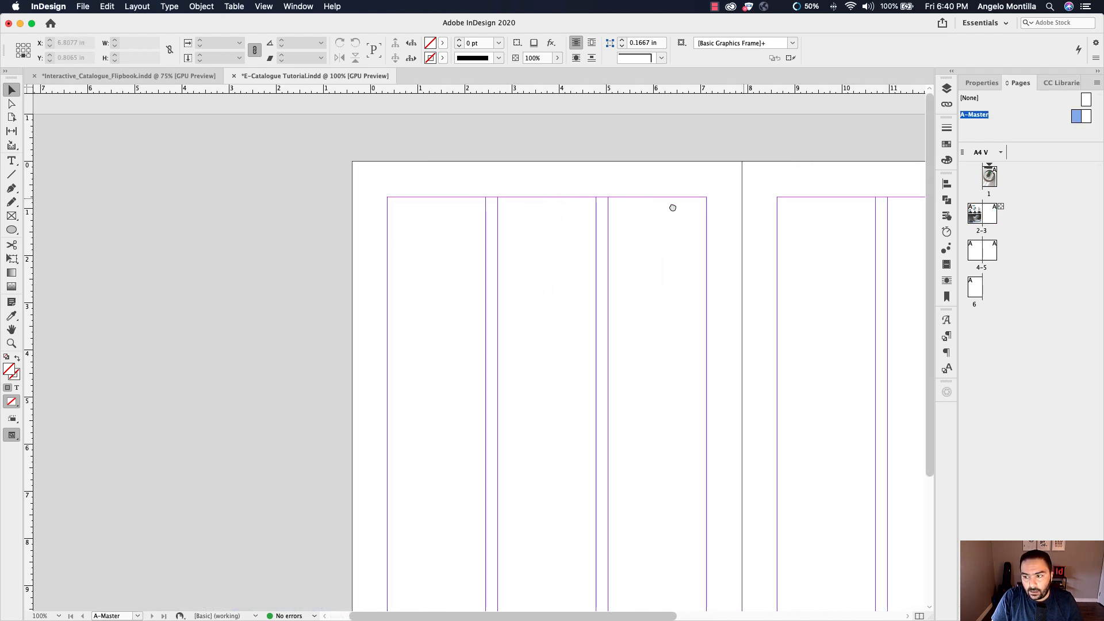
scroll(747, 230, "right", 2)
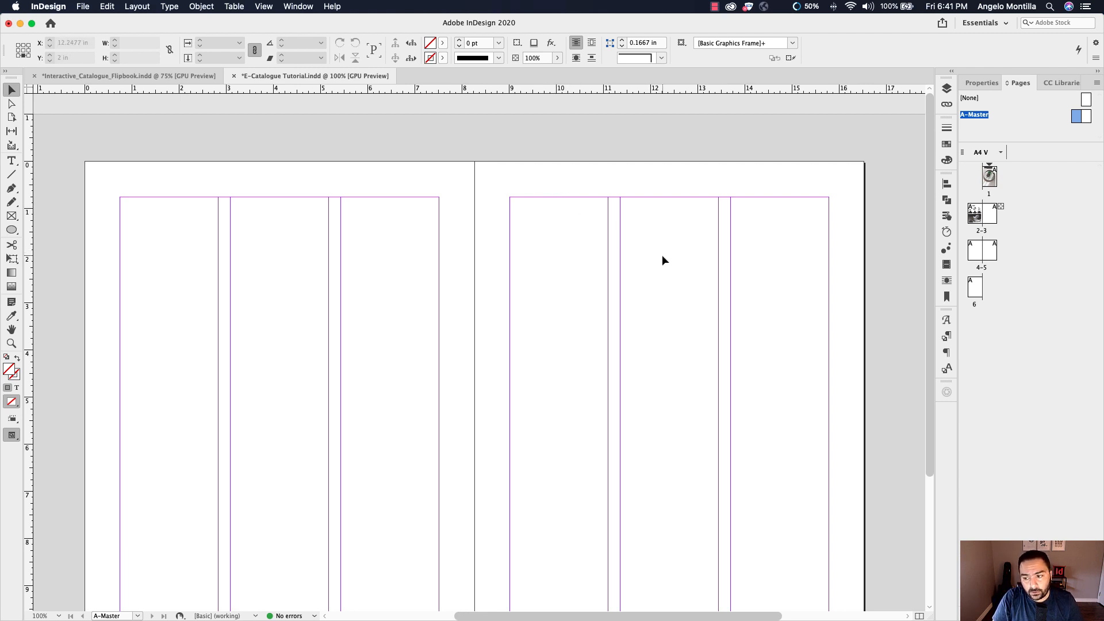
left_click_drag(705, 318, 713, 269)
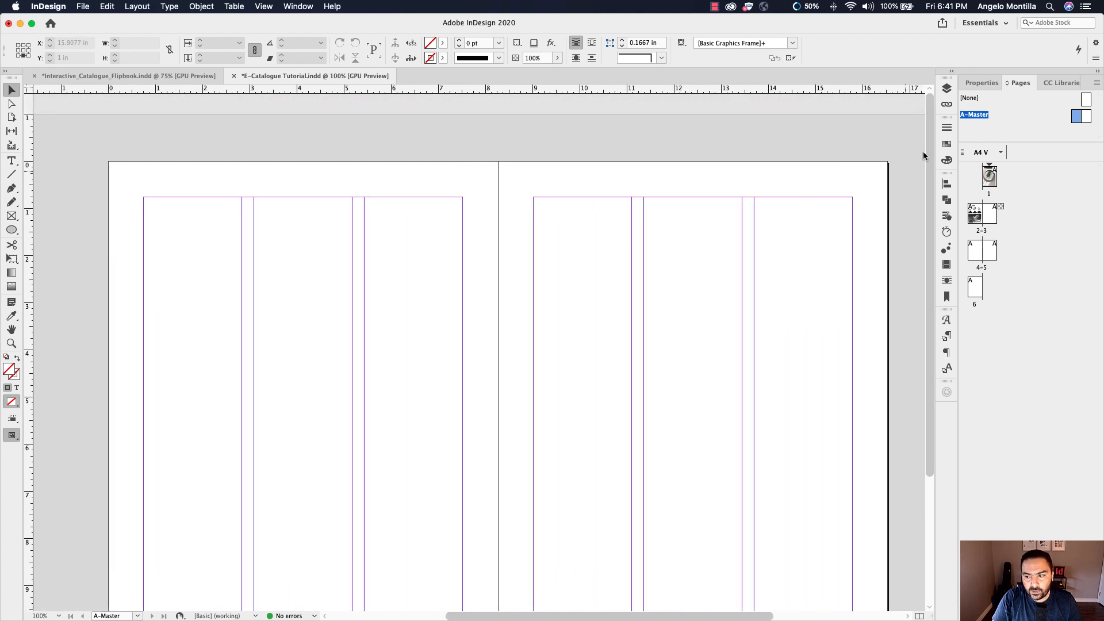
left_click(1053, 82)
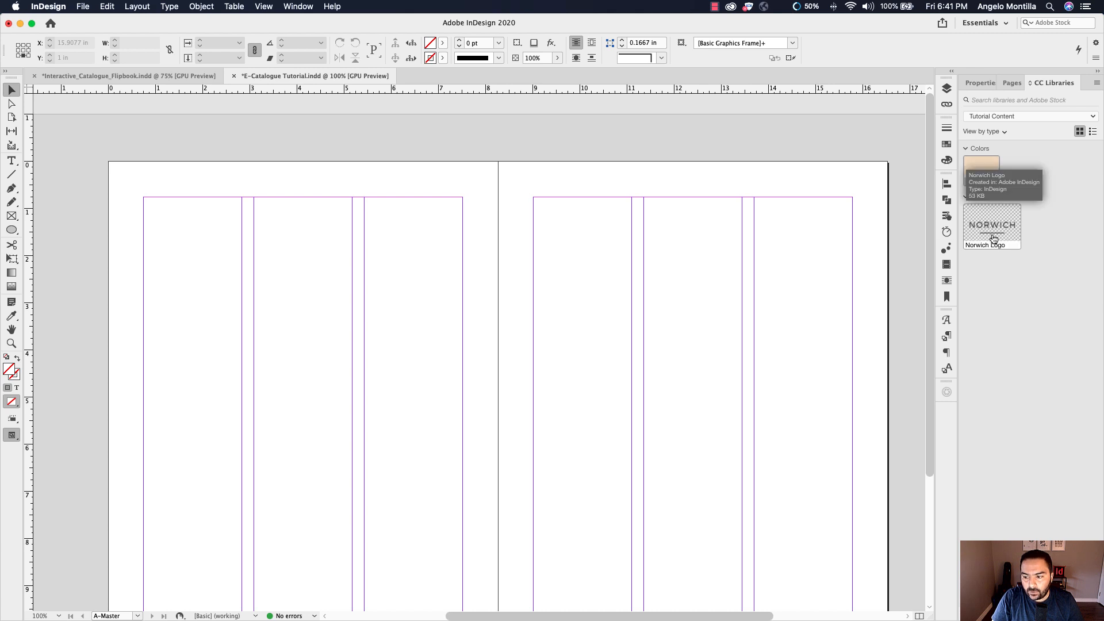
left_click_drag(993, 237, 311, 183)
scroll(312, 183, "up", 3)
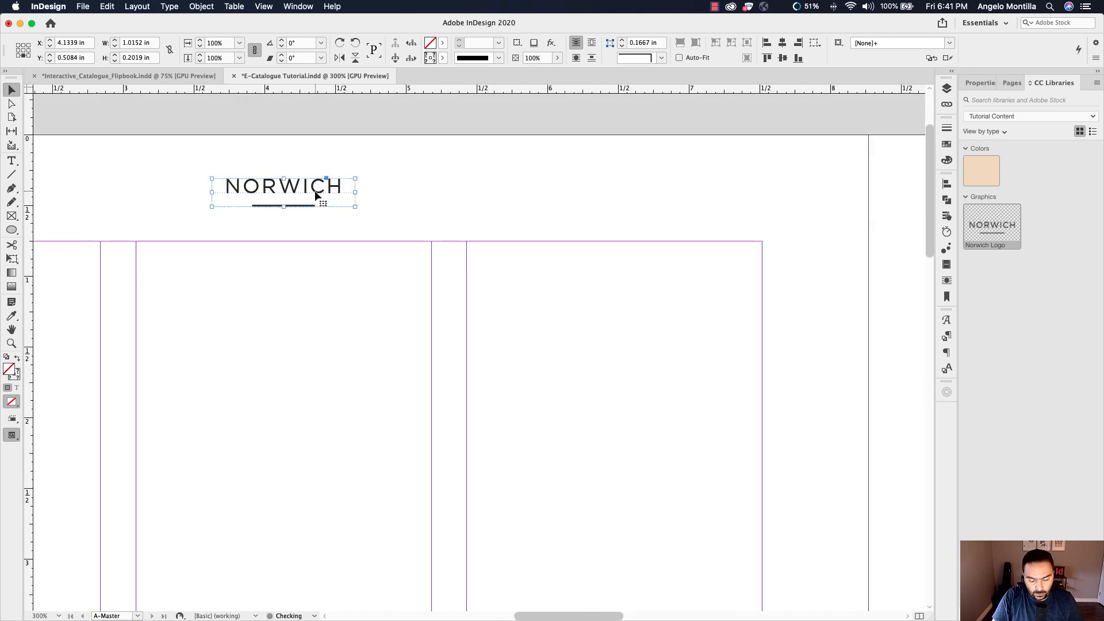
key("super+shift+a")
Step: Duplicate the Norwich logo onto the right master page, centred above its margin at about X 12.40 in, Y 0.51 in
scroll(326, 199, "down", 3)
left_click_drag(434, 259, 316, 279)
left_click_drag(202, 195, 688, 212)
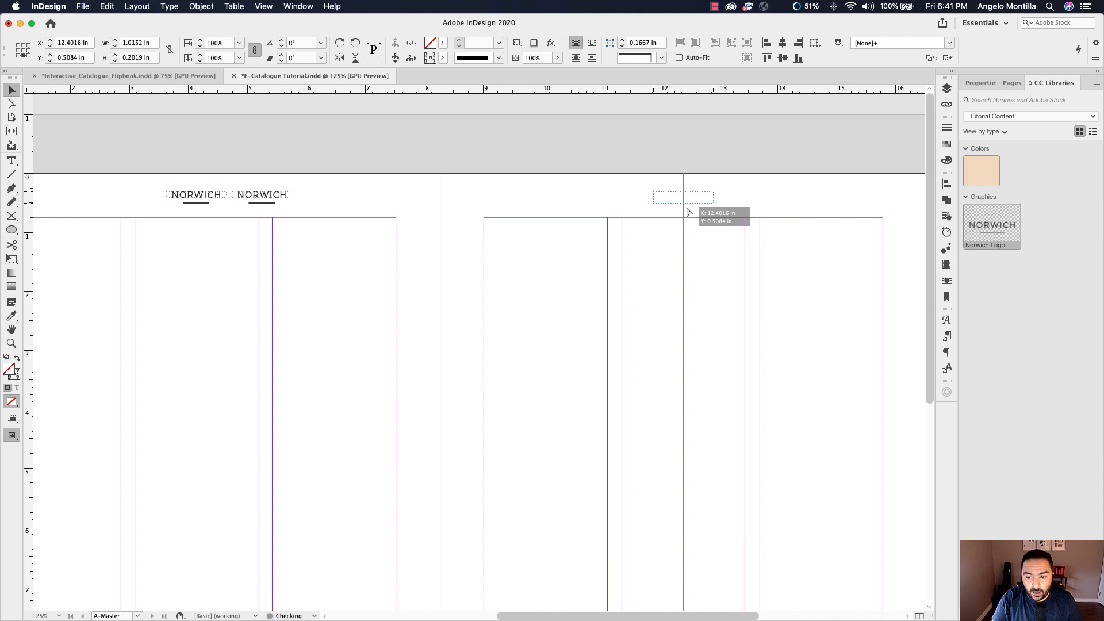
left_click_drag(688, 212, 688, 212)
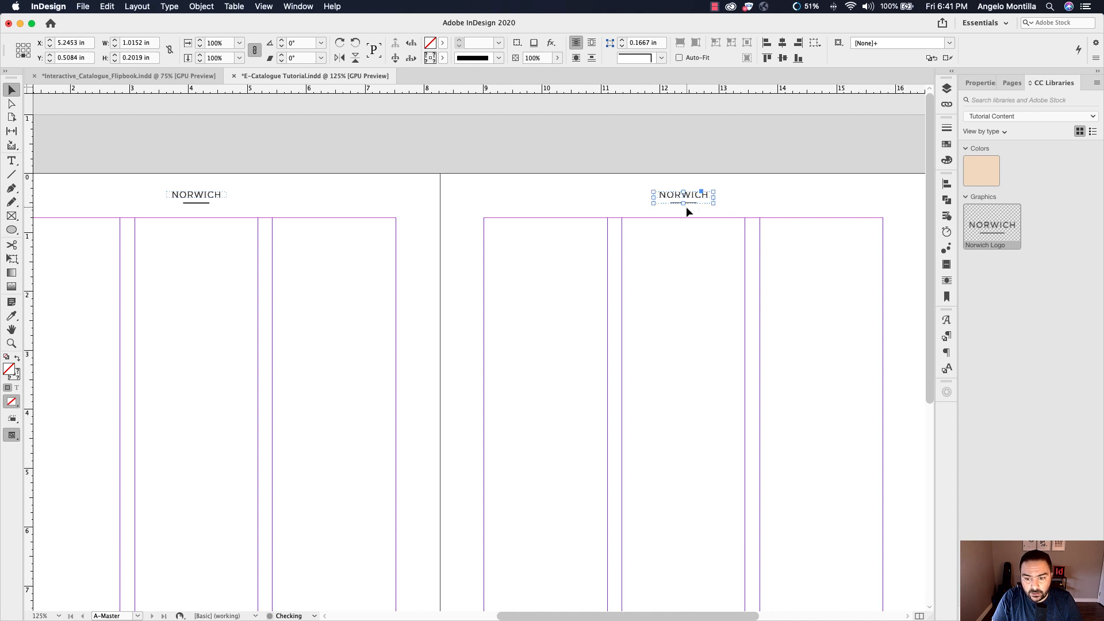
left_click(732, 217)
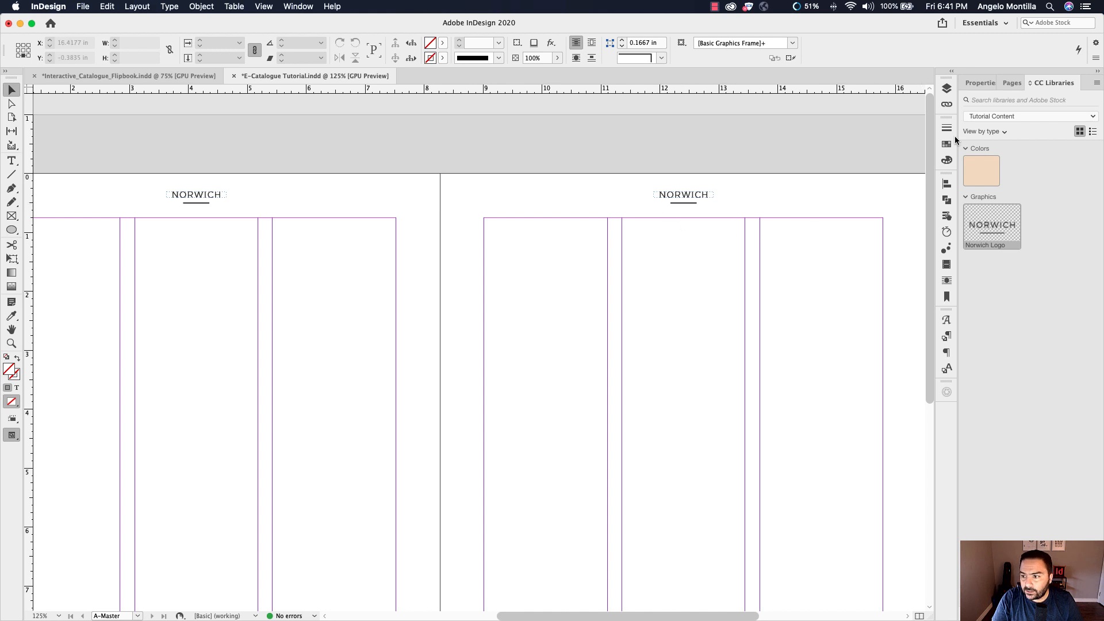
Step: Return to the page 2–3 spread and add a graphics frame about 6.77 by 10.19 in filling page 3's margins
left_click(1013, 83)
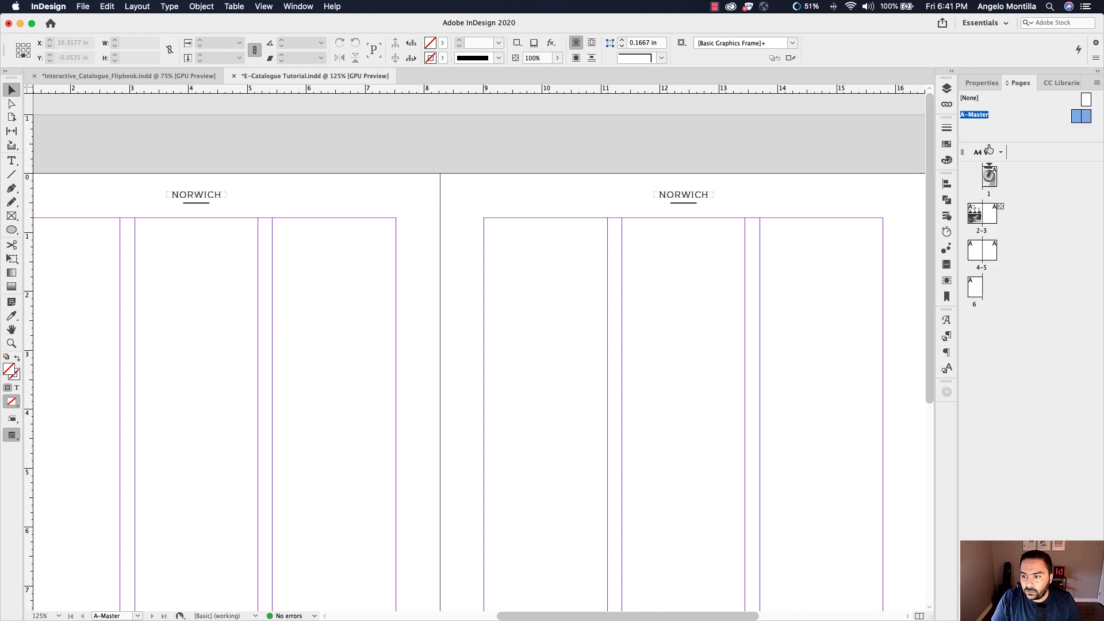
left_click_drag(973, 218, 973, 218)
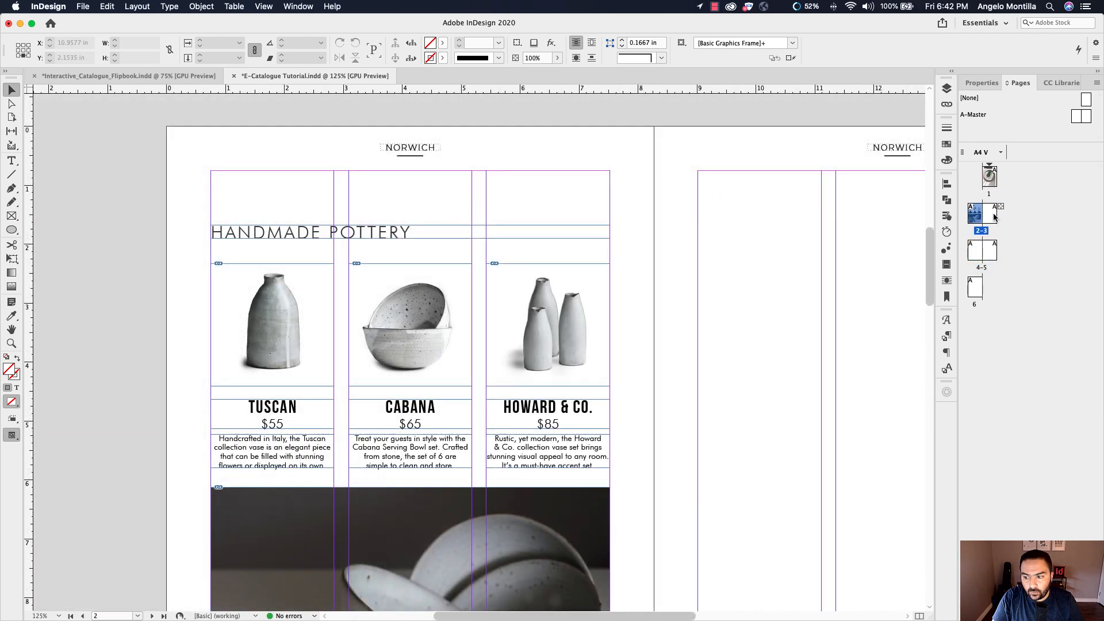
double_click(992, 214)
left_click_drag(544, 300, 579, 279)
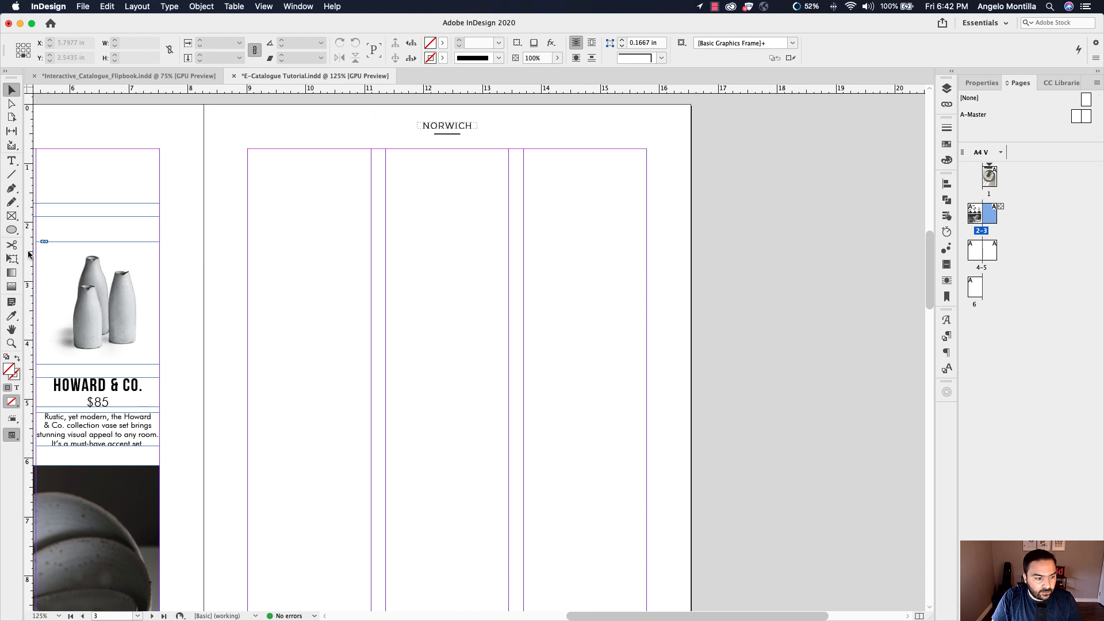
left_click(12, 216)
left_click_drag(248, 149, 646, 544)
left_click(11, 90)
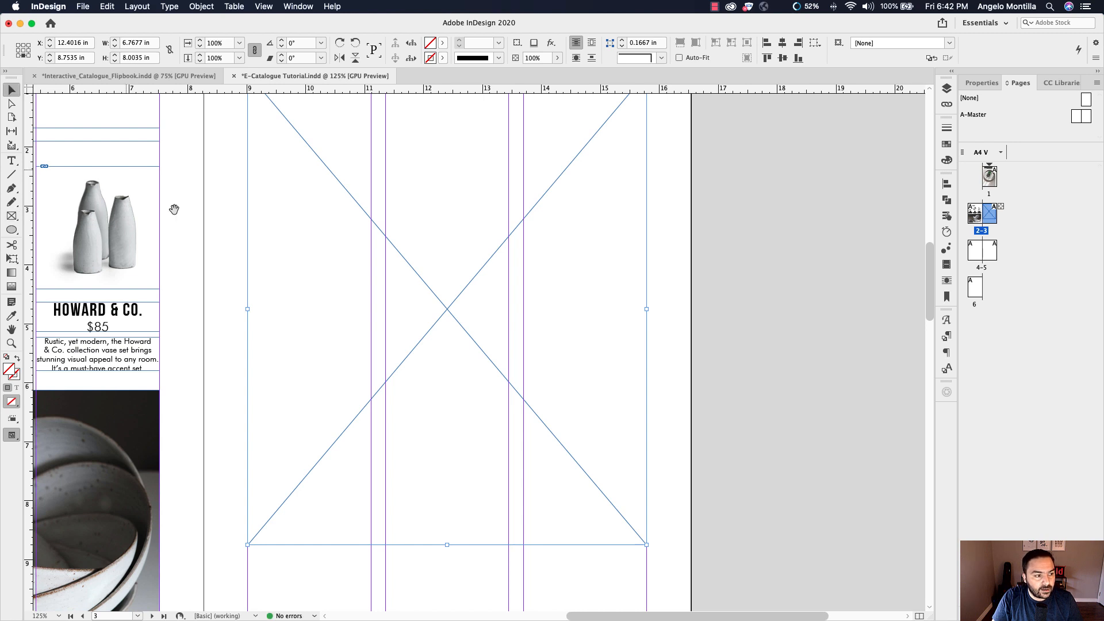
scroll(450, 268, "down", 5)
left_click_drag(452, 391, 452, 520)
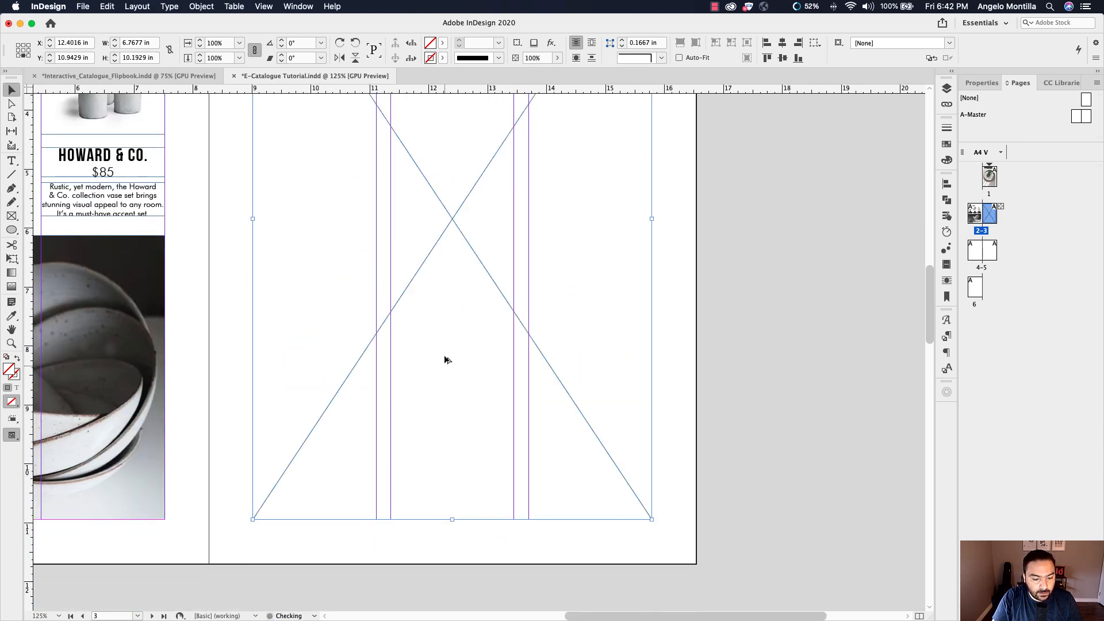
Step: Place the photo of two bottles with a grey knitted cloth on a wooden table in page 3's full-margin frame
key("super+minus")
key("super+minus")
left_click_drag(465, 250, 467, 336)
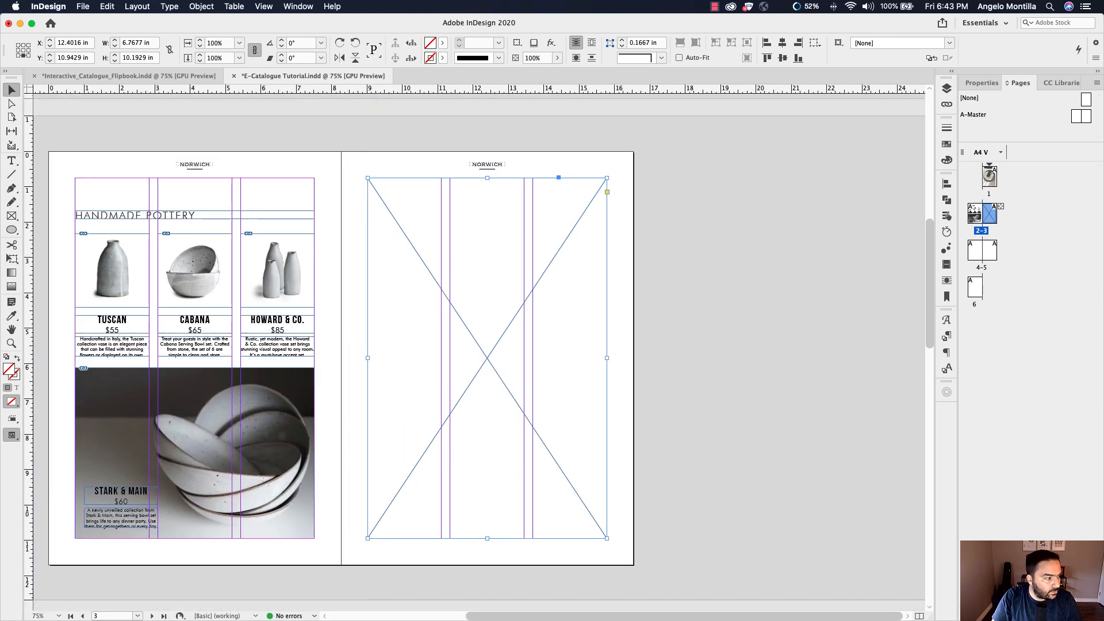
key("super+d")
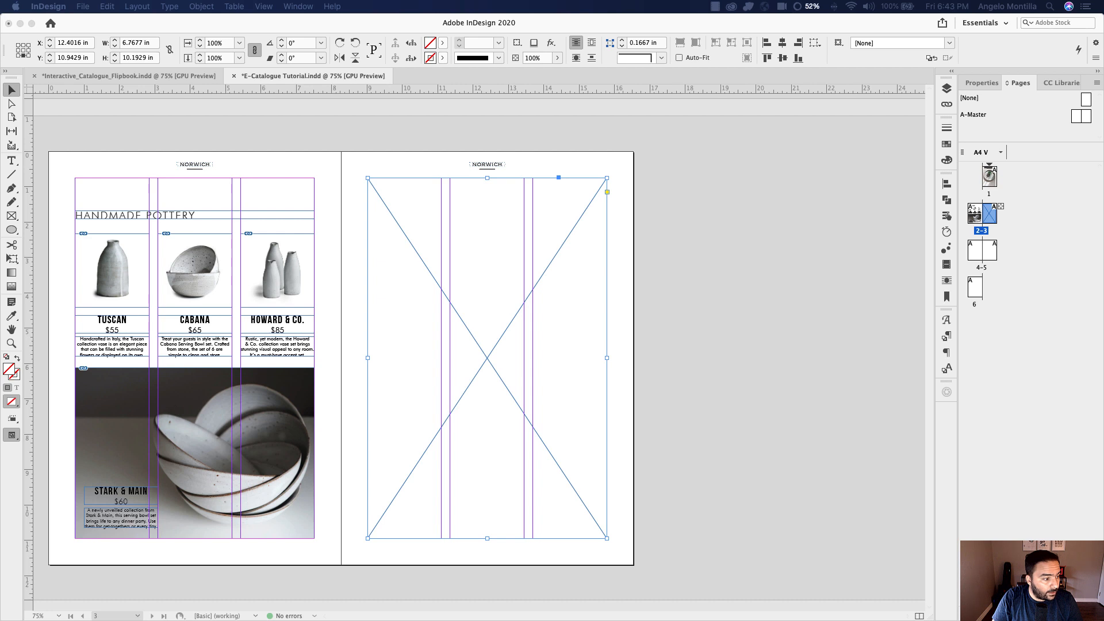
left_click_drag(0, 218, 461, 247)
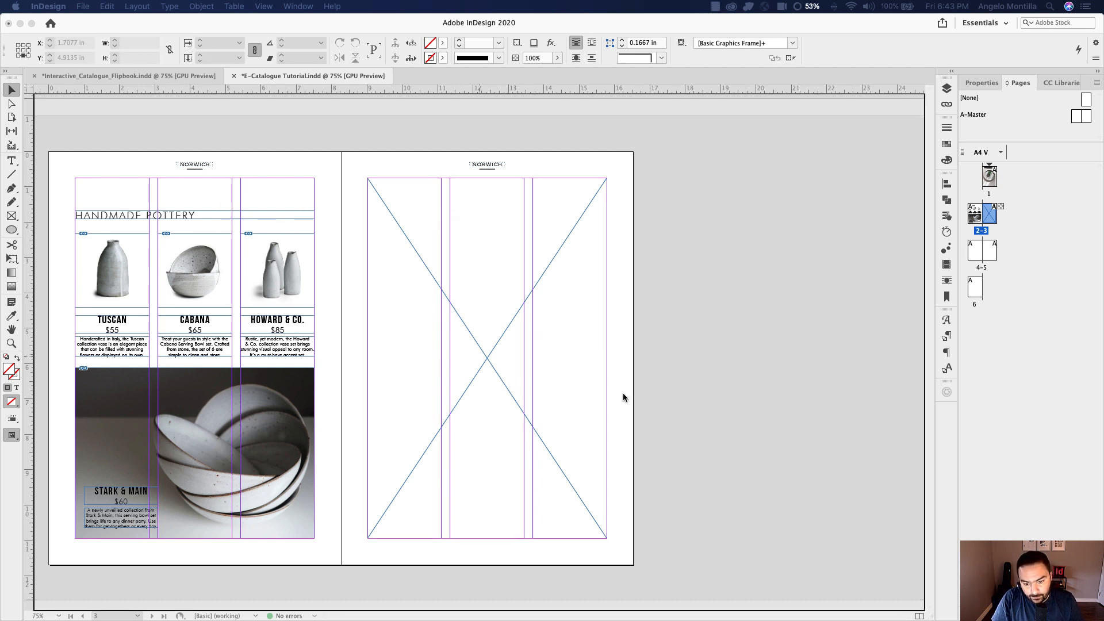
left_click(640, 384)
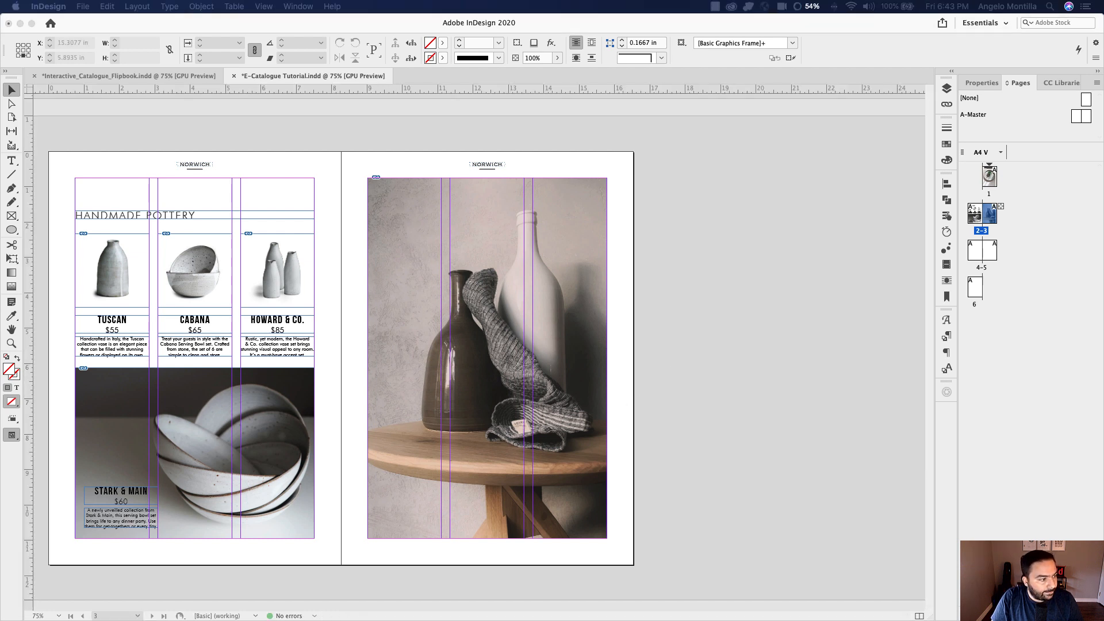
left_click(618, 326)
left_click_drag(535, 326, 680, 320)
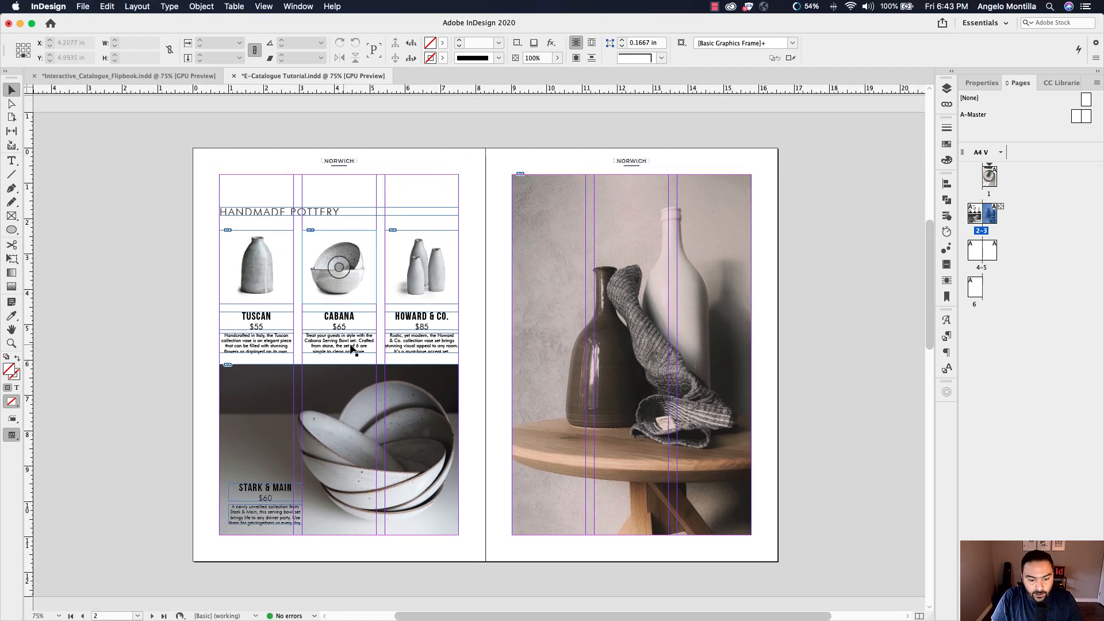
Step: Duplicate the HOWARD & CO. caption and description twice onto page 3's bottle photo, at about X 12.15, Y 2.77 in and X 10.19, Y 4.54 in
left_click(437, 345)
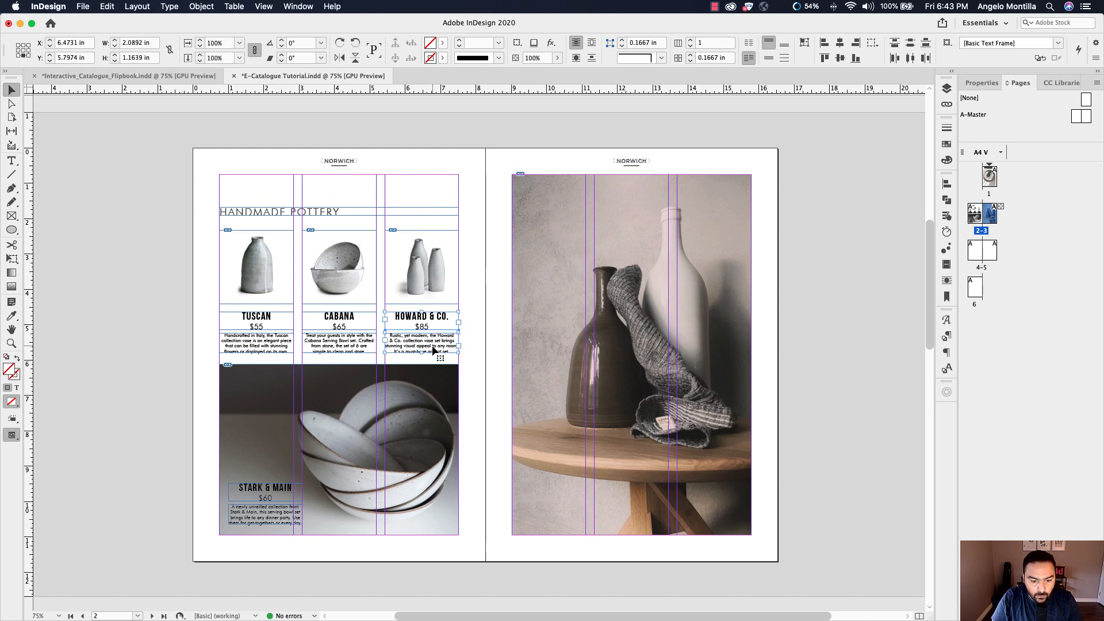
left_click_drag(441, 348, 631, 248)
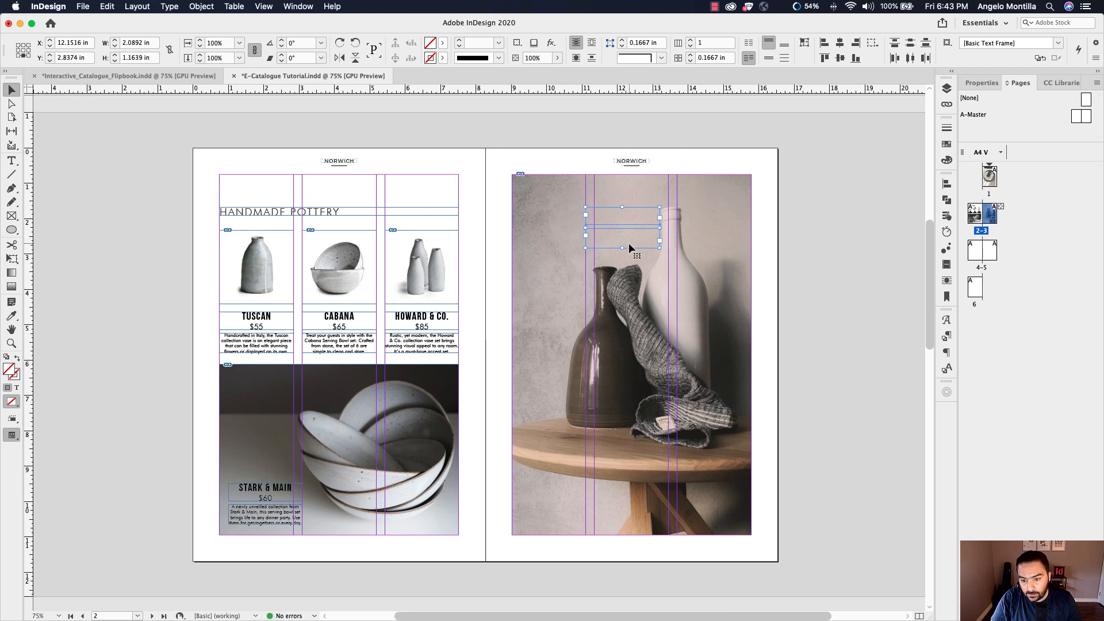
key("Up")
key("Up")
key("Up")
key("Up")
key("Up")
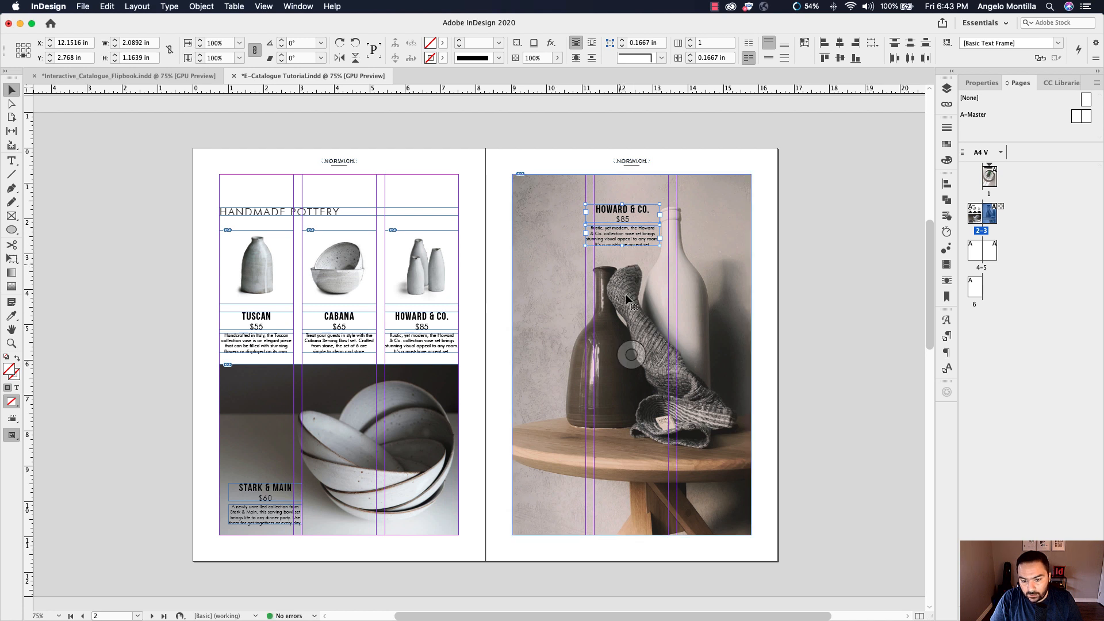
left_click_drag(624, 238, 568, 307)
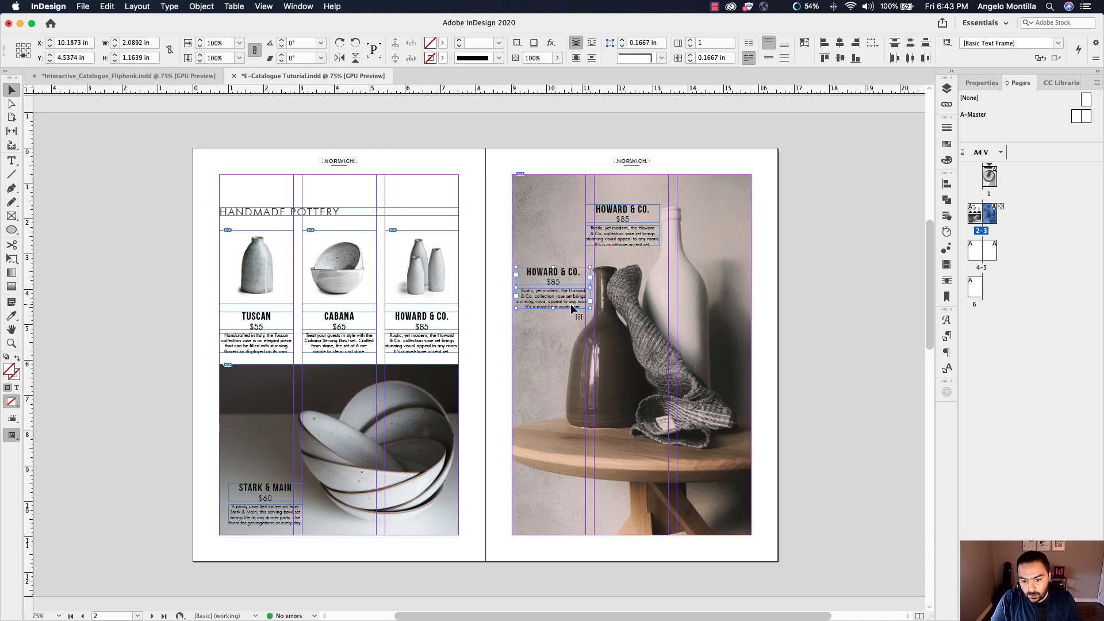
left_click(635, 222)
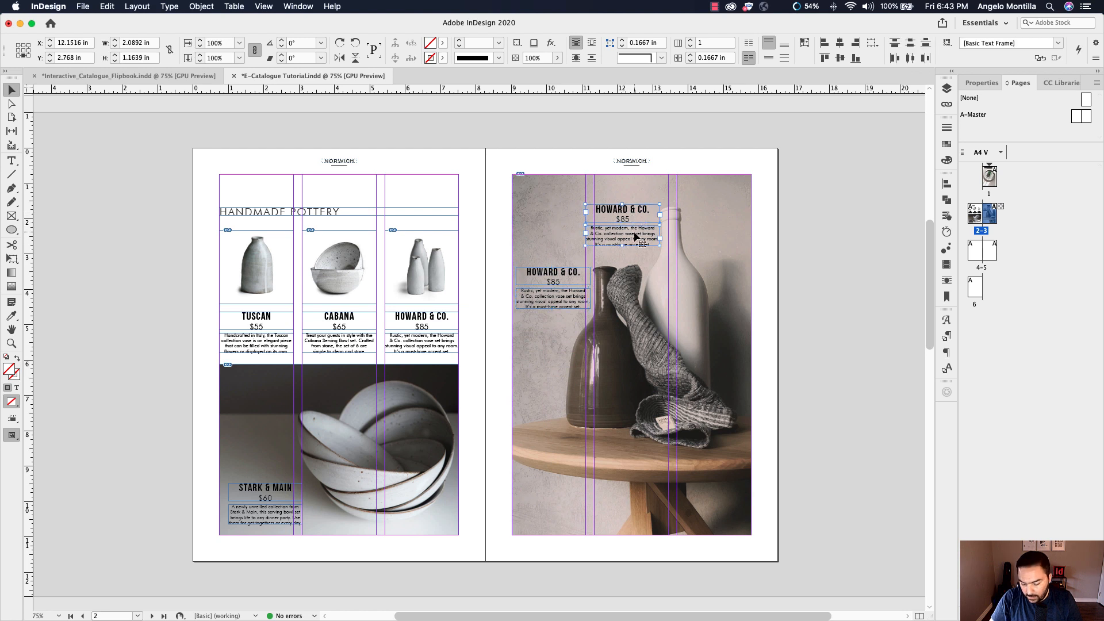
Step: Nudge the upper HOWARD & CO. caption and description slightly up on page 3's bottle photo
key("Up")
key("Up")
key("Up")
key("Up")
key("Up")
key("Up")
key("Up")
key("Up")
left_click(809, 308)
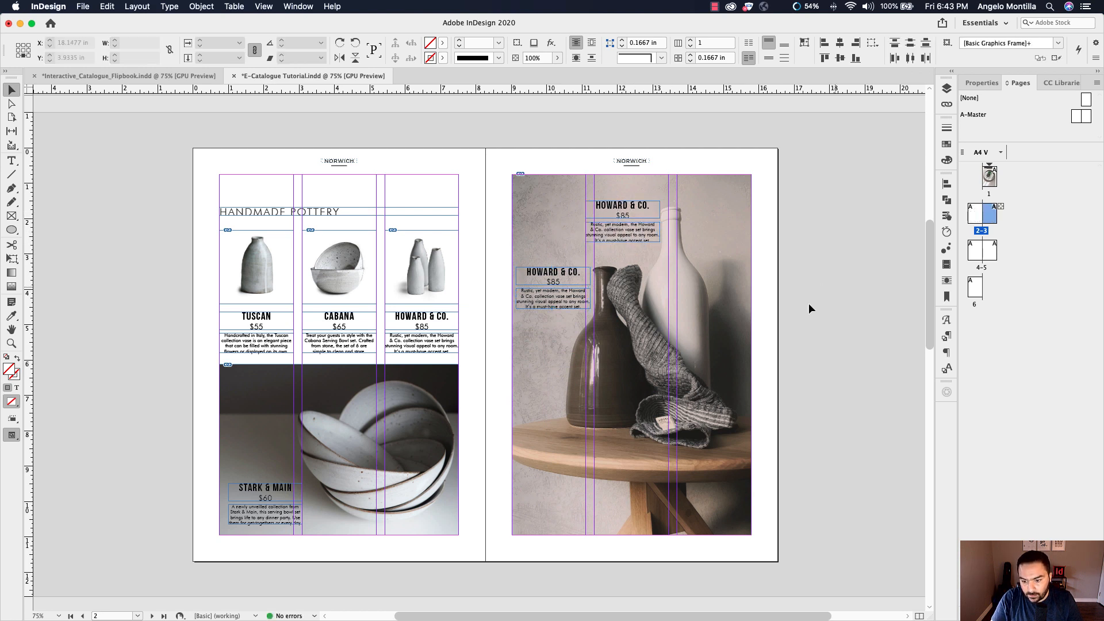
Step: Shift the bottle photo down inside page 3's frame to a content Y position of about 11.05 in, keeping the frame in place
left_click(624, 354)
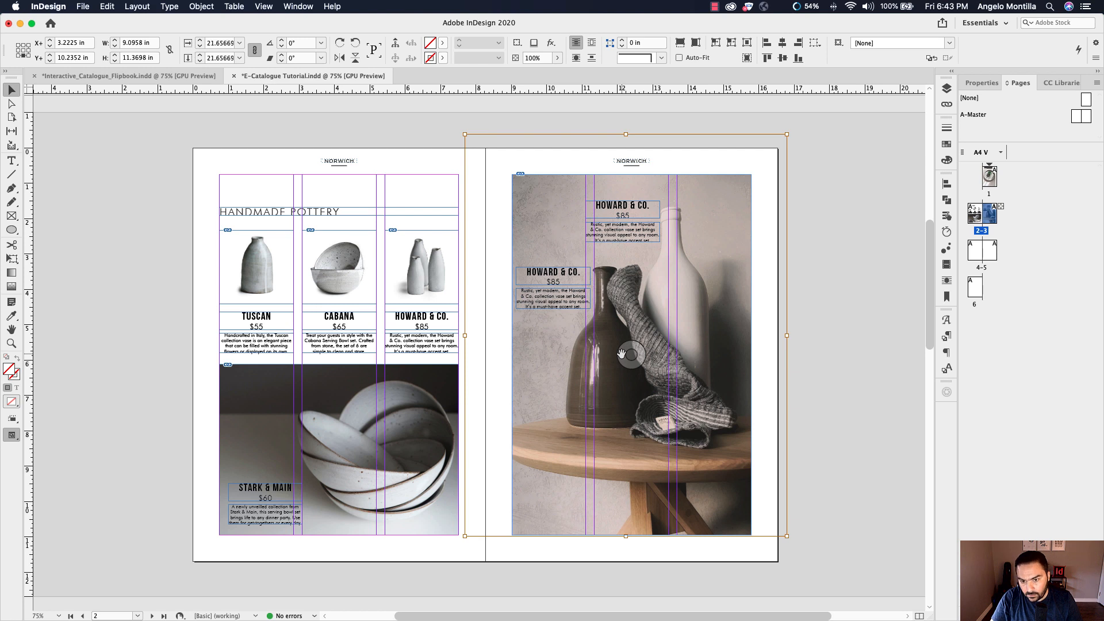
key("Down")
key("Down")
key("Down")
key("Down")
key("Down")
key("Down")
key("Down")
key("Down")
key("Down")
key("Down")
key("Down")
key("Down")
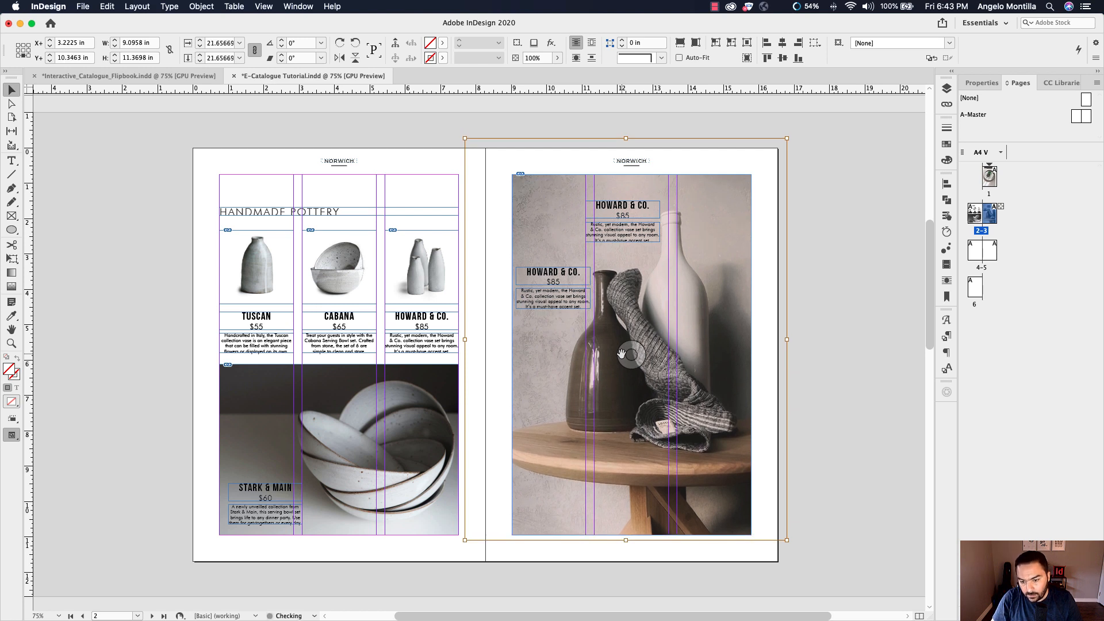
key("Down")
key("Down")
key("Down")
key("Down")
key("Down")
key("Down")
key("Down")
key("Down")
key("Down")
key("Down")
key("Down")
key("Down")
key("Down")
key("Down")
key("Down")
key("Down")
key("Down")
key("Down")
key("Down")
key("Down")
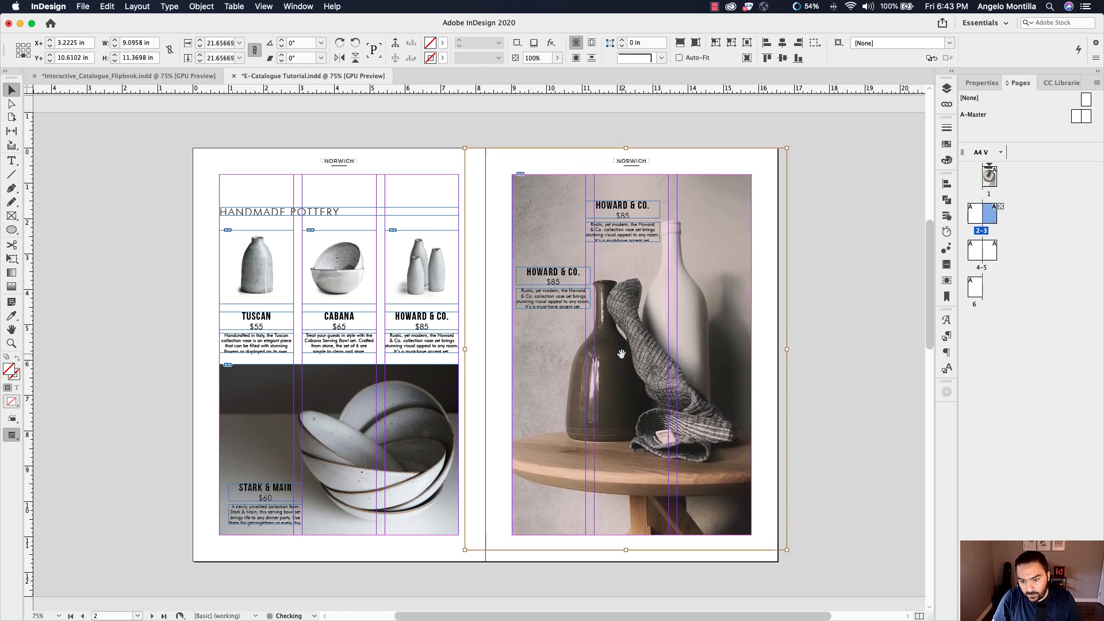
key("Down")
key("Down")
key("Down")
key("Down")
key("Down")
key("Down")
key("Down")
key("Down")
key("Down")
key("Down")
key("Down")
key("Down")
key("Down")
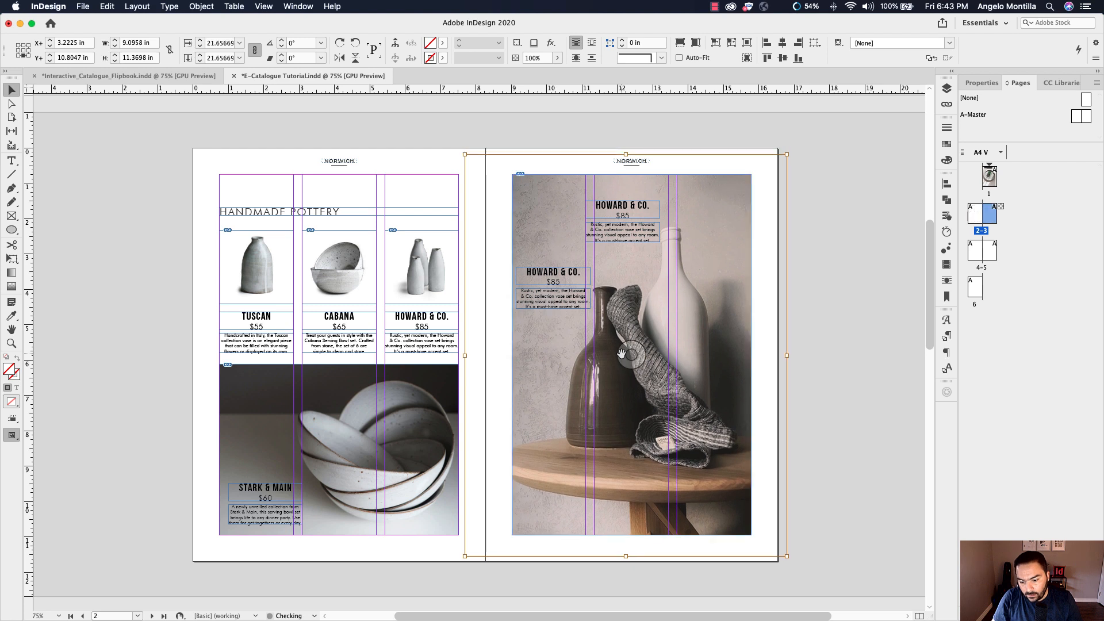
key("Down")
key("Down")
key("Down")
key("Down")
key("Down")
key("Down")
key("Down")
key("Down")
key("Down")
key("Down")
key("Down")
key("Down")
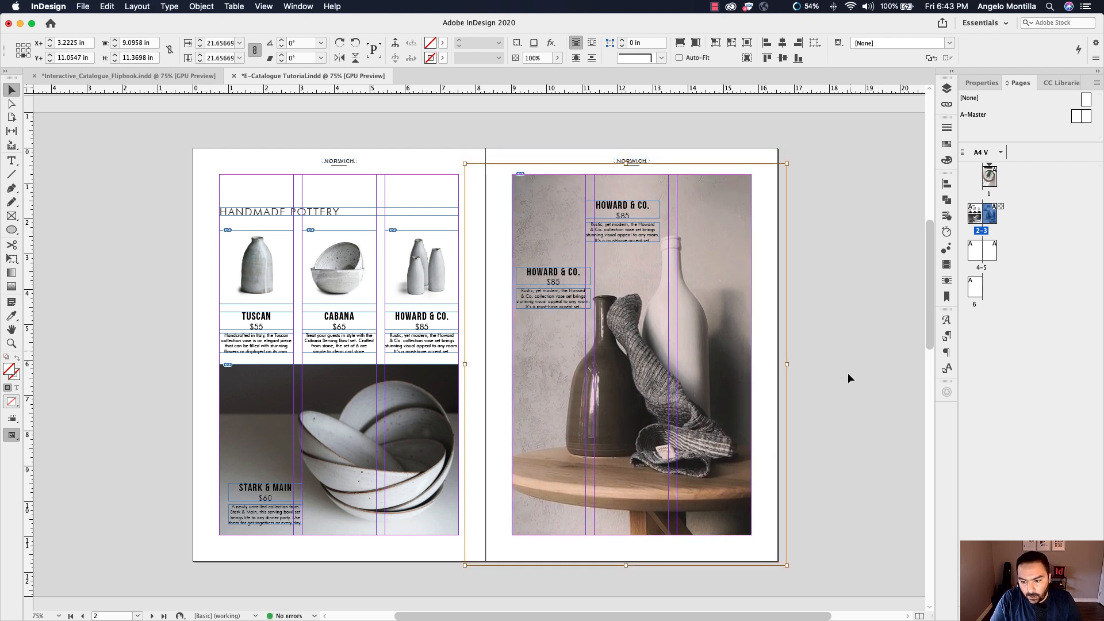
Step: Reposition the upper HOWARD & CO. caption and description above the white bottle at about X 12.44 in, Y 2.39 in
left_click(774, 269)
left_click_drag(774, 269, 682, 273)
scroll(571, 244, "up", 2)
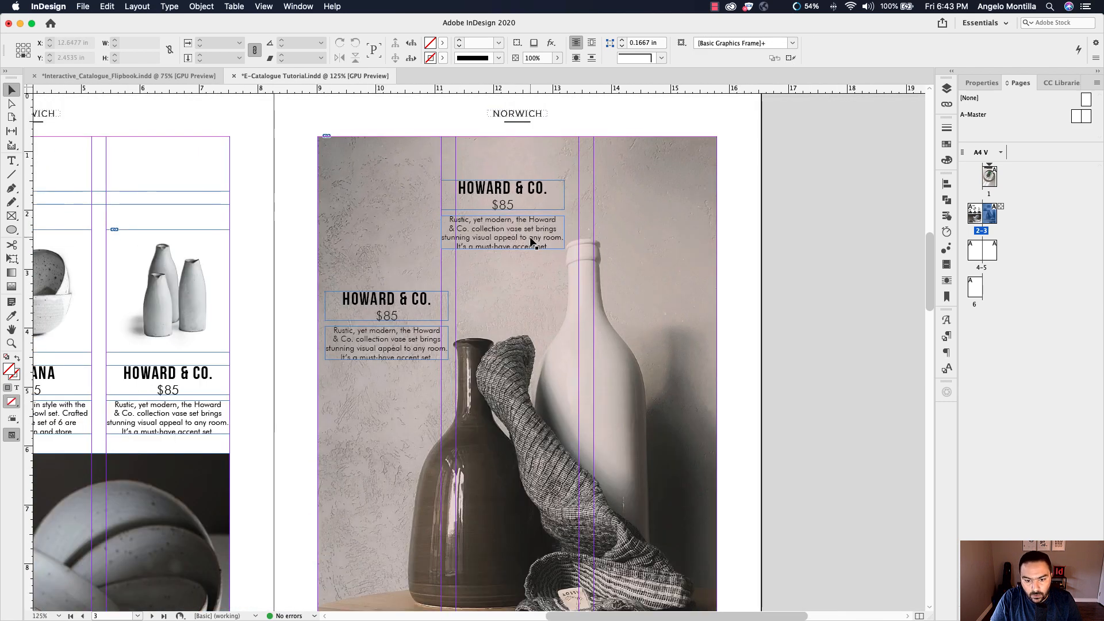
left_click(531, 240)
left_click(517, 203, "shift")
left_click_drag(509, 224, 526, 214)
key("Up")
key("Up")
key("Up")
key("Up")
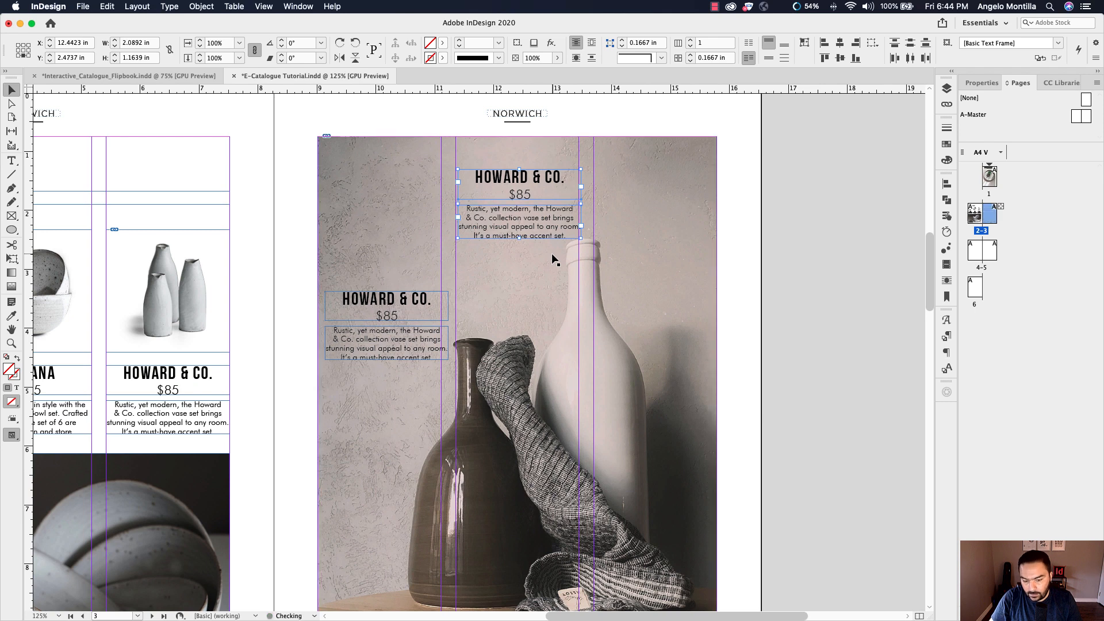
key("Up")
key("Up")
key("Up")
Step: Nudge the lower HOWARD & CO. caption and description beside the brown bottle's neck to about X 10.25 in, Y 4.65 in
left_click_drag(575, 314, 637, 254)
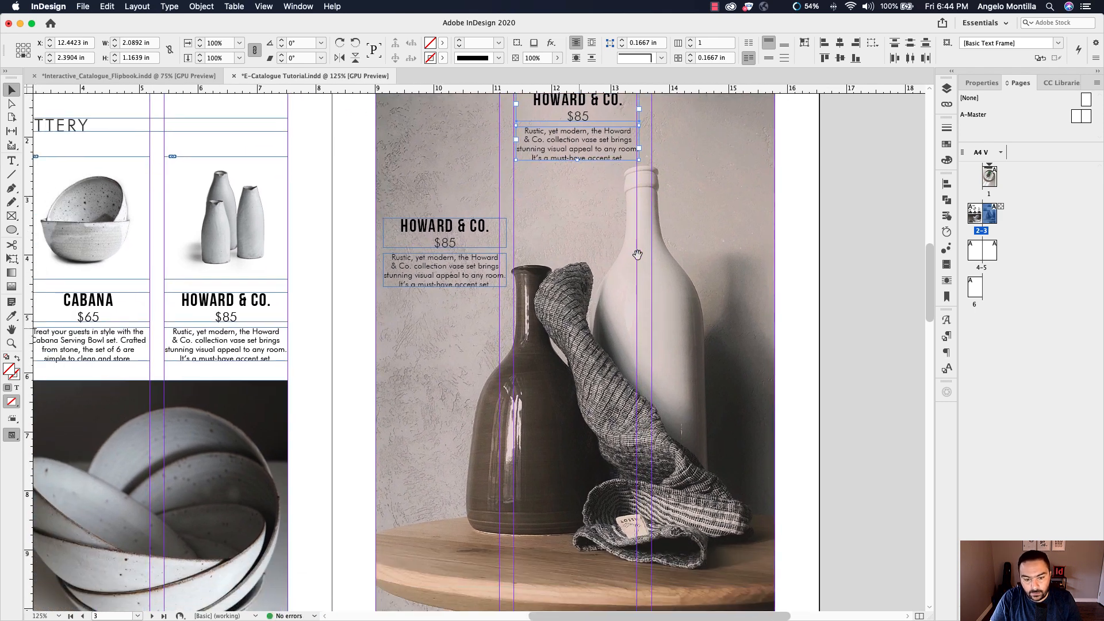
left_click(461, 244, "shift")
key("Down")
key("Down")
key("Down")
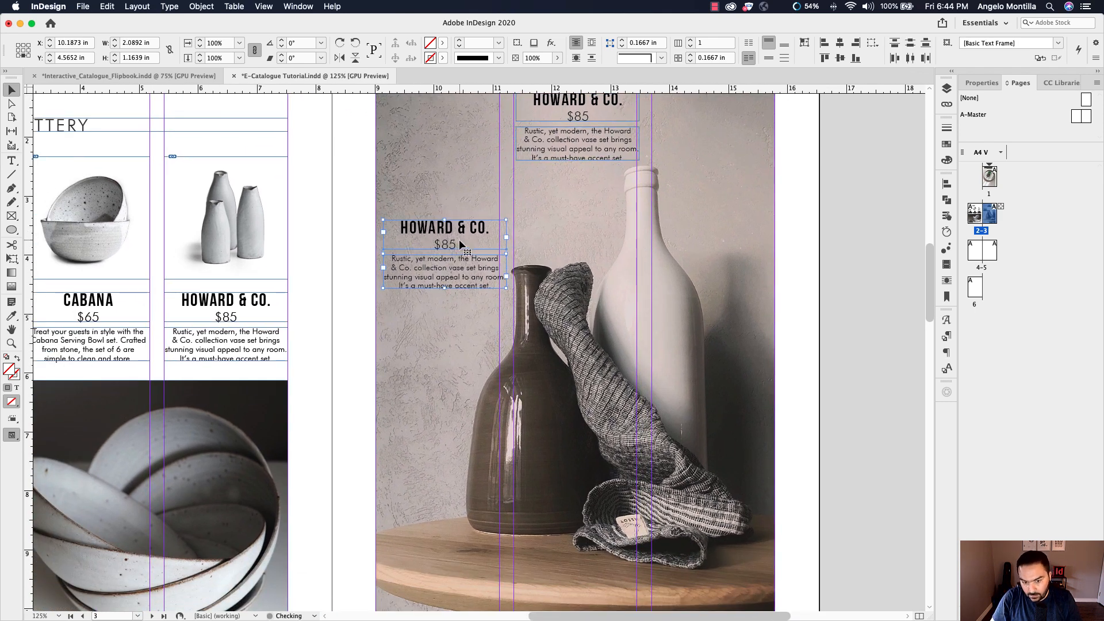
key("Right")
key("Down")
key("Down")
key("Down")
key("Down")
key("Down")
key("Down")
key("Down")
key("Right")
key("Right")
key("Right")
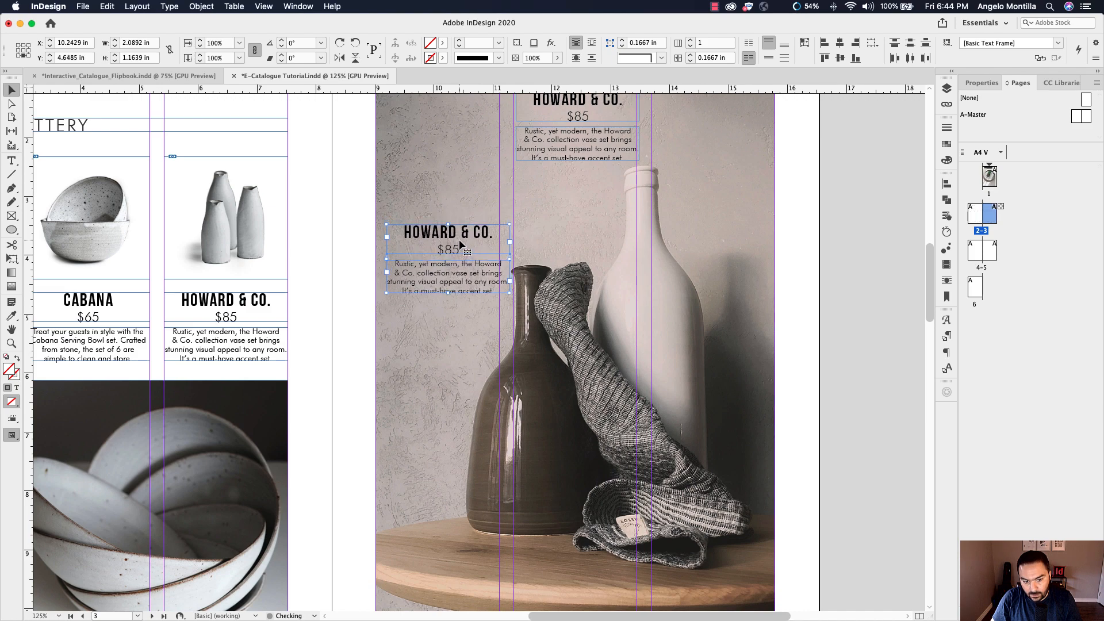
key("Right")
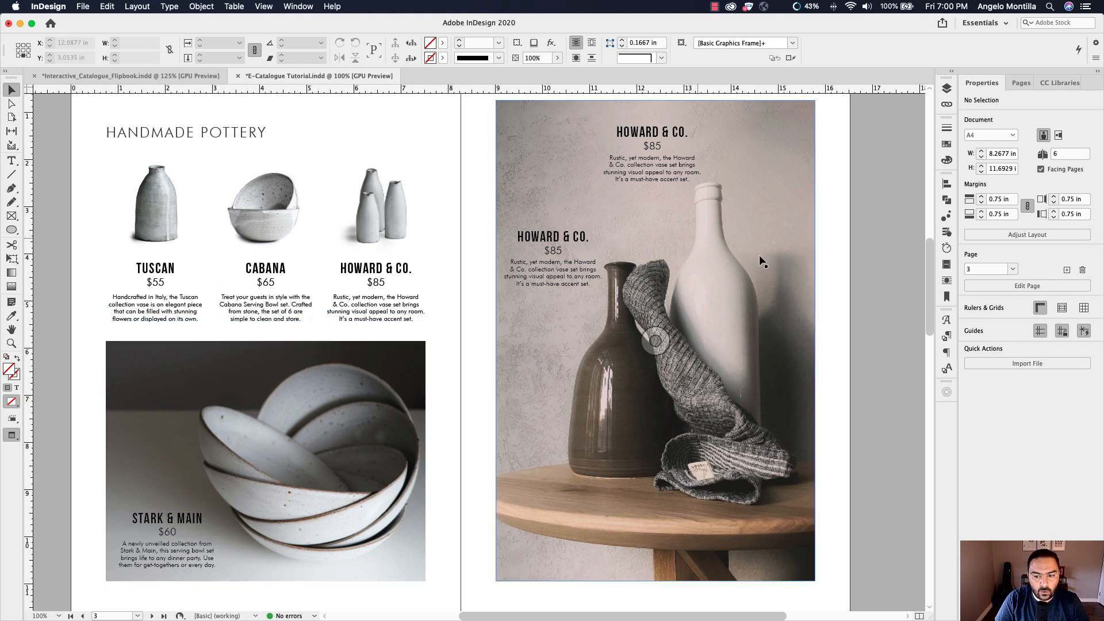
Step: Display the interactive Buttons and Forms settings as a separate floating window over page 2
left_click_drag(512, 194, 581, 201)
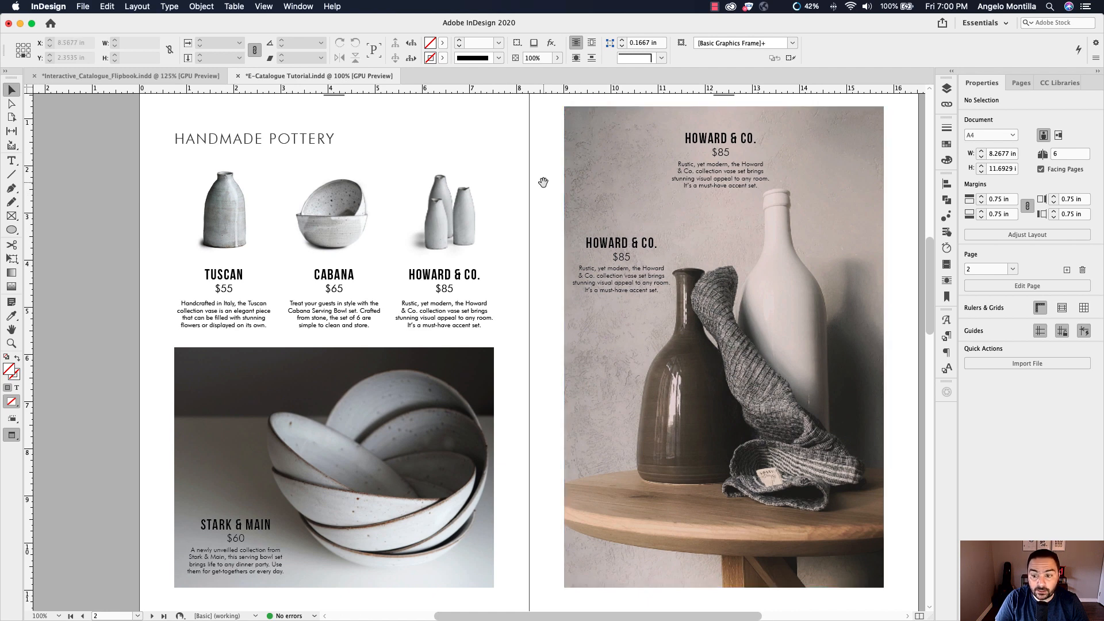
mouse_move(543, 182)
left_mouse_down()
mouse_move(542, 223)
mouse_move(481, 224)
mouse_move(525, 194)
left_mouse_up()
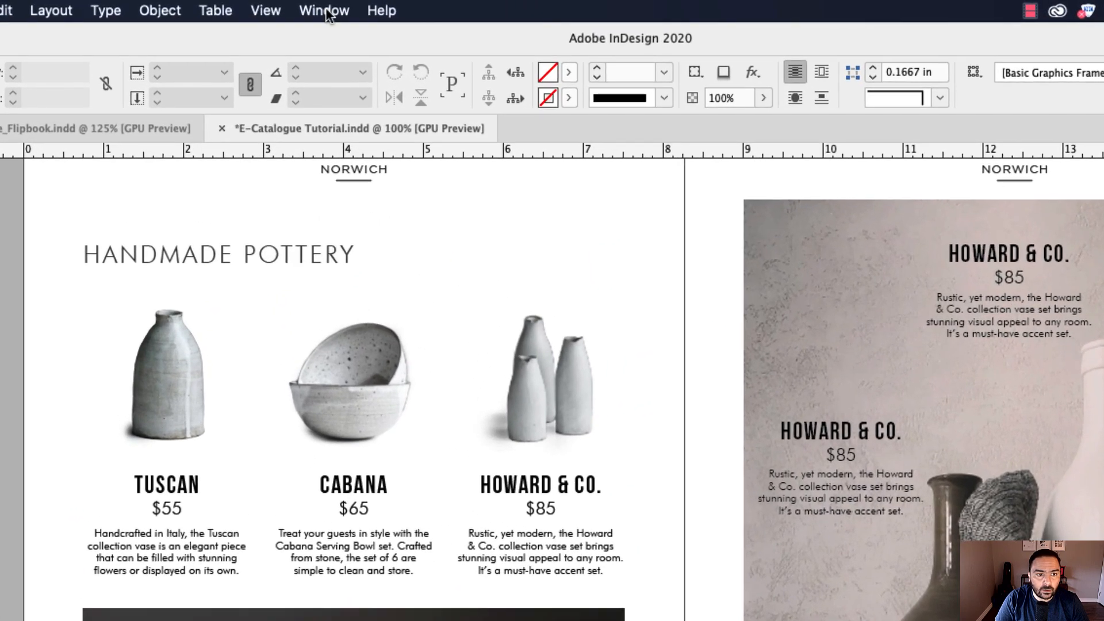
left_click(298, 6)
mouse_move(363, 268)
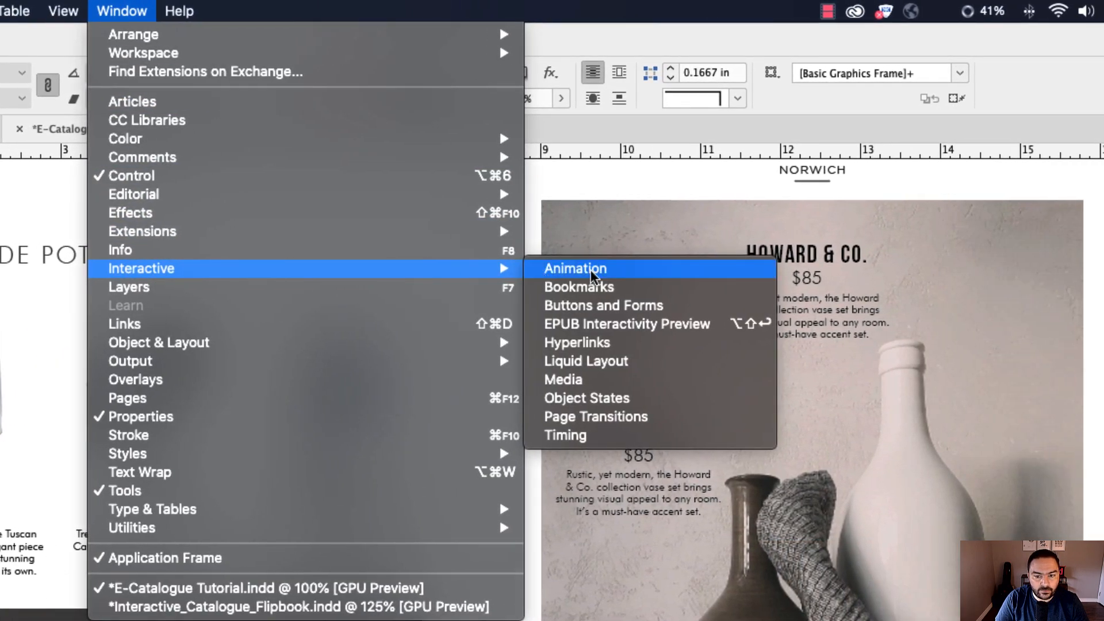
left_click(627, 306)
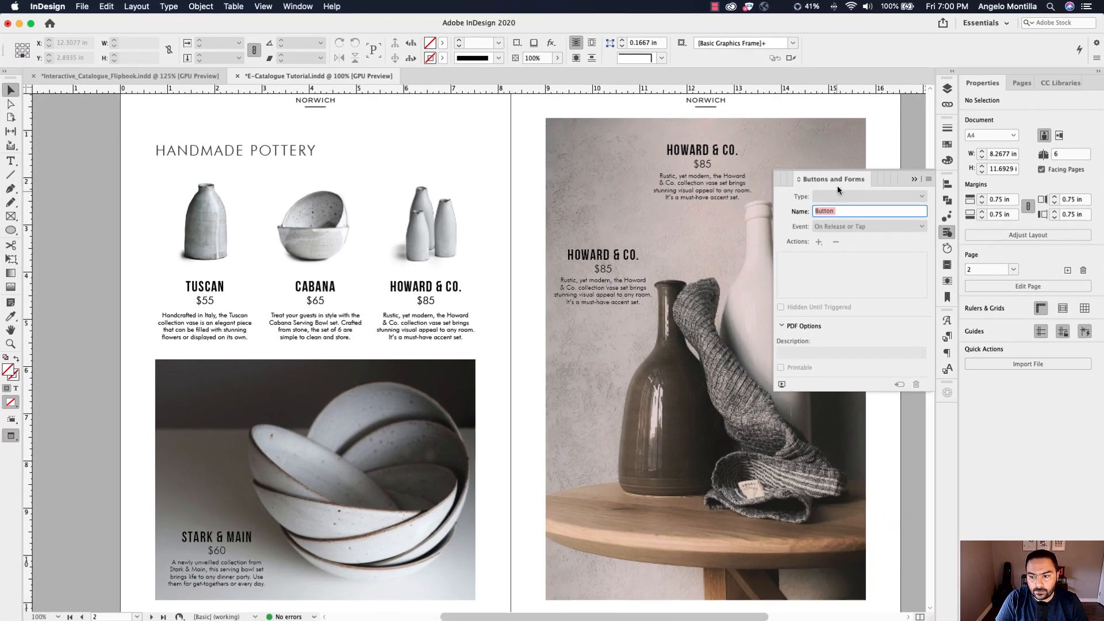
left_click_drag(838, 190, 152, 178)
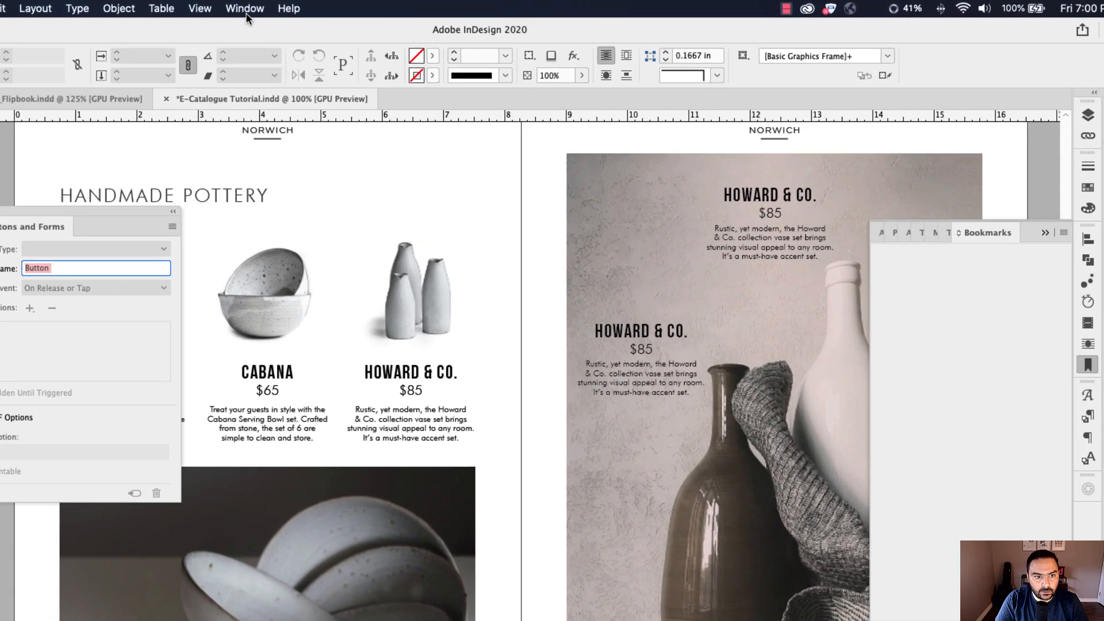
Step: Display the interactive Animation settings and group them with the floating Buttons and Forms settings
left_click(298, 6)
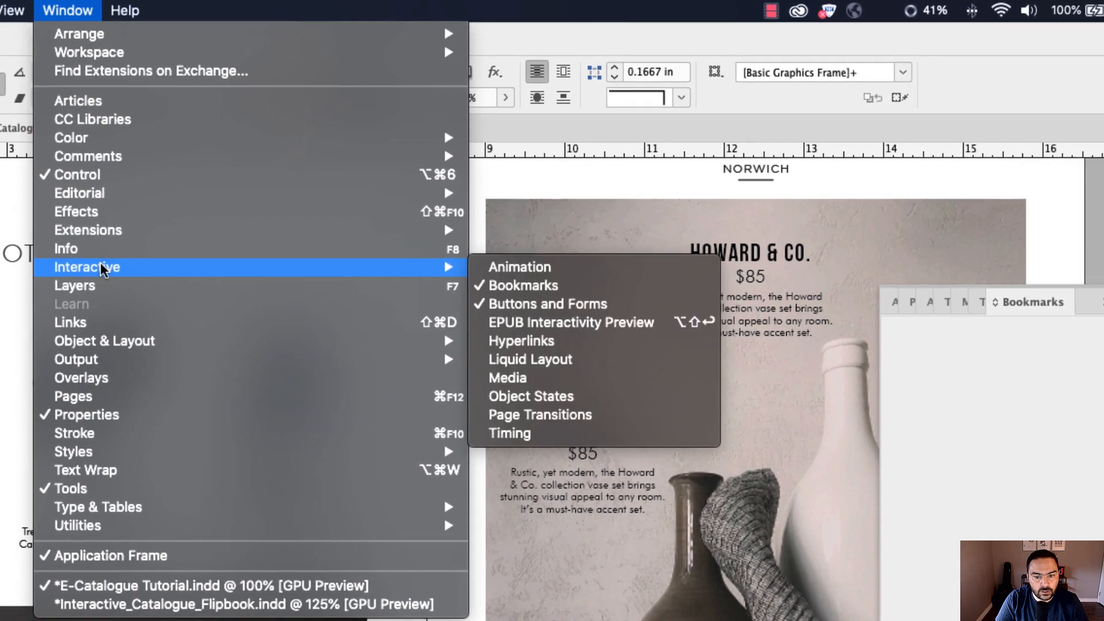
mouse_move(375, 266)
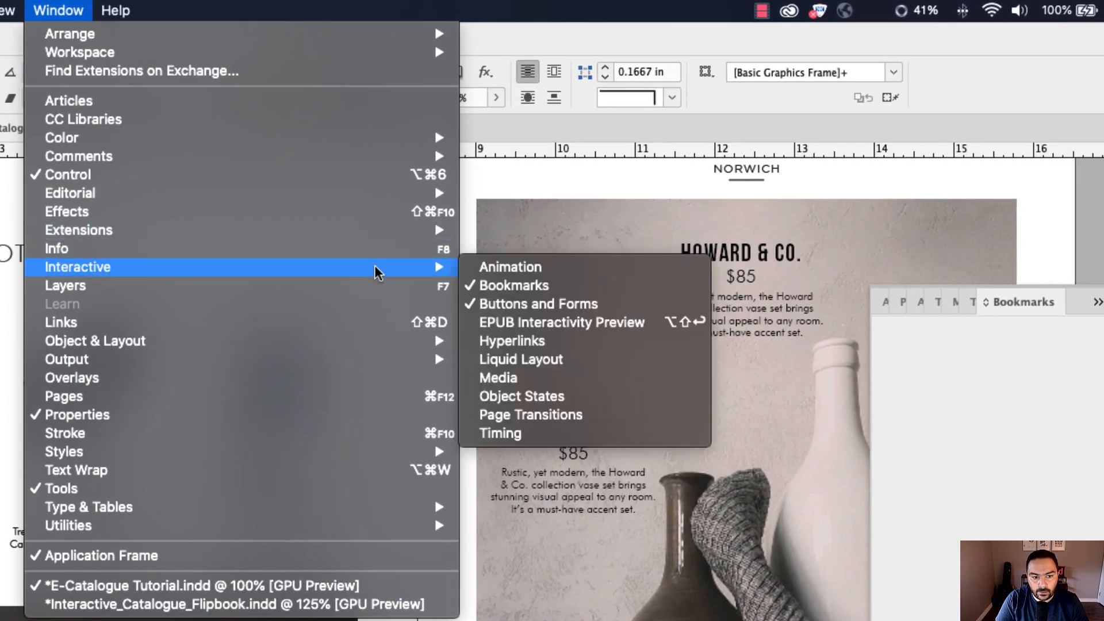
left_click(586, 269)
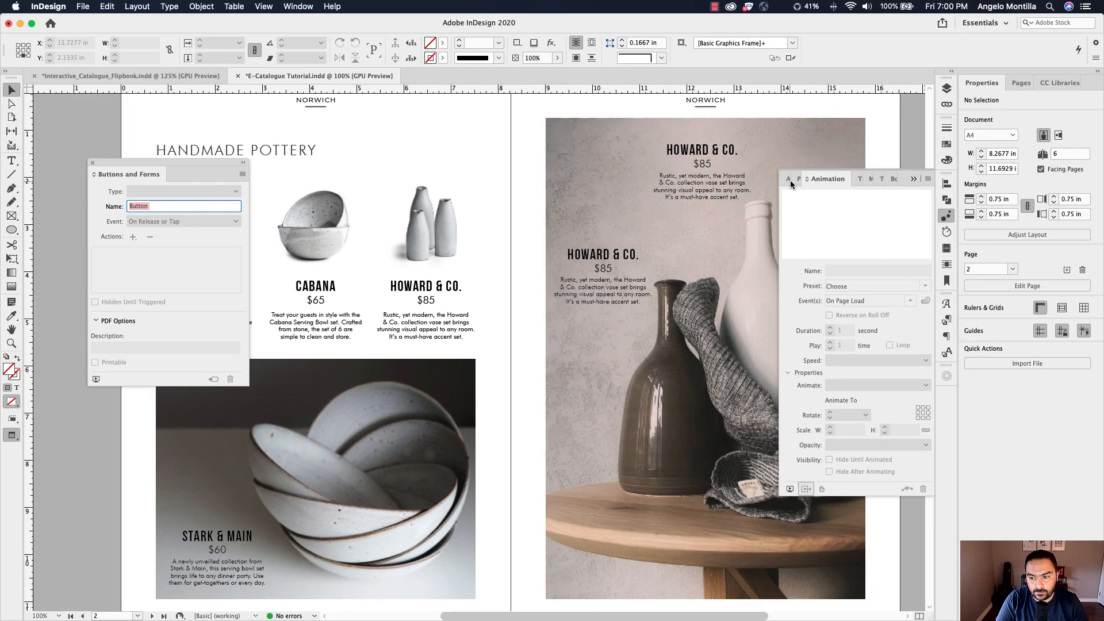
left_click_drag(811, 208, 111, 207)
left_click_drag(183, 180, 206, 186)
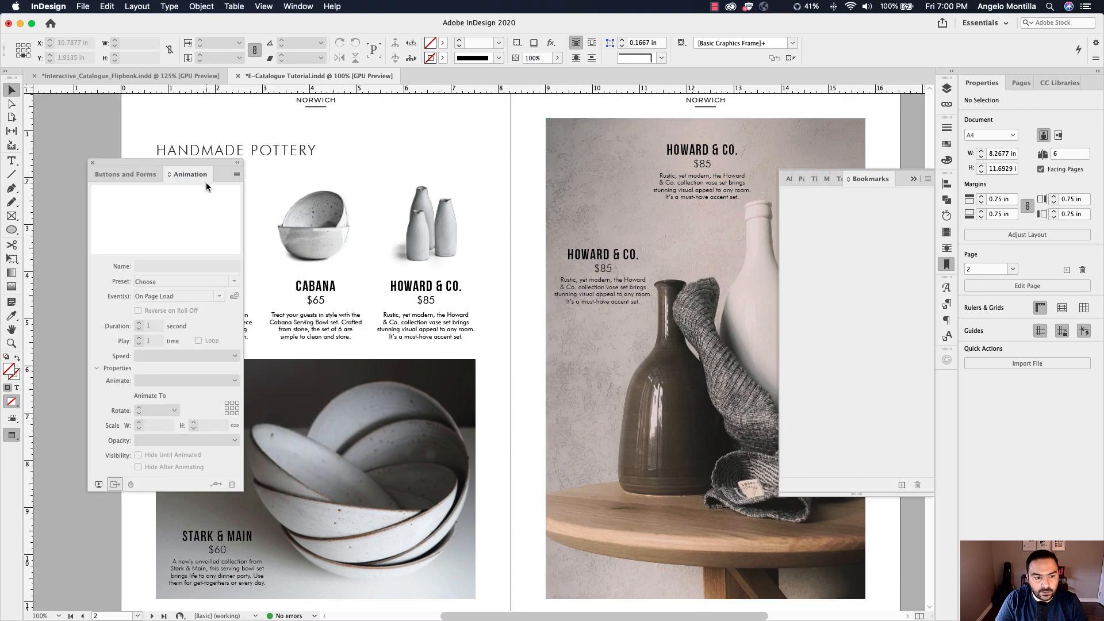
Step: Add the interactive Timing settings to the floating Buttons and Forms and Animation group, and place the group over page 3
left_click(294, 6)
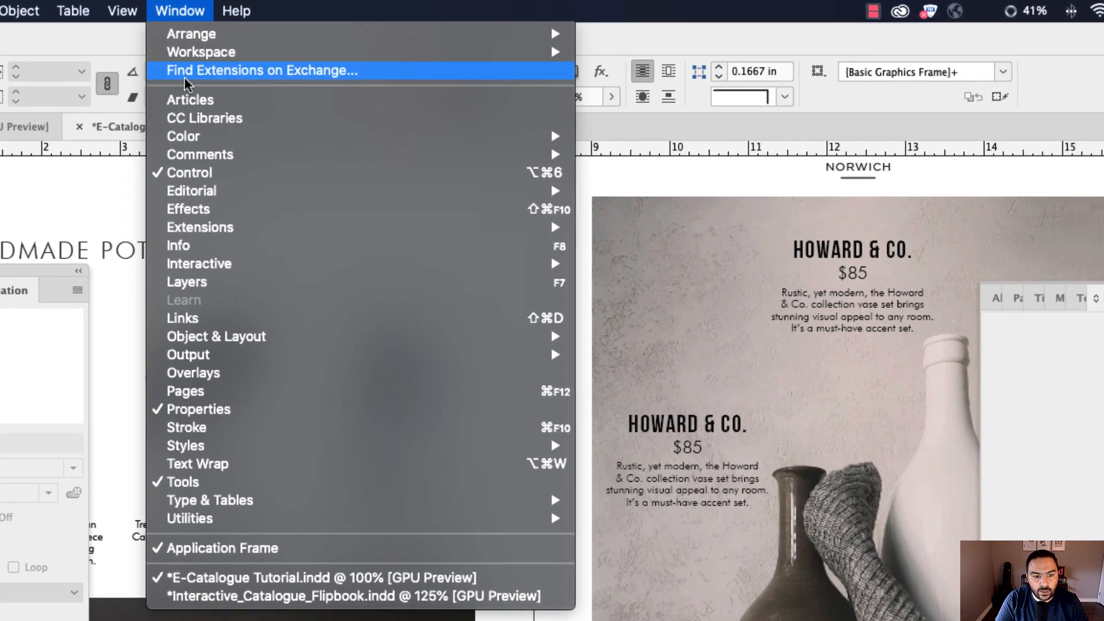
mouse_move(356, 167)
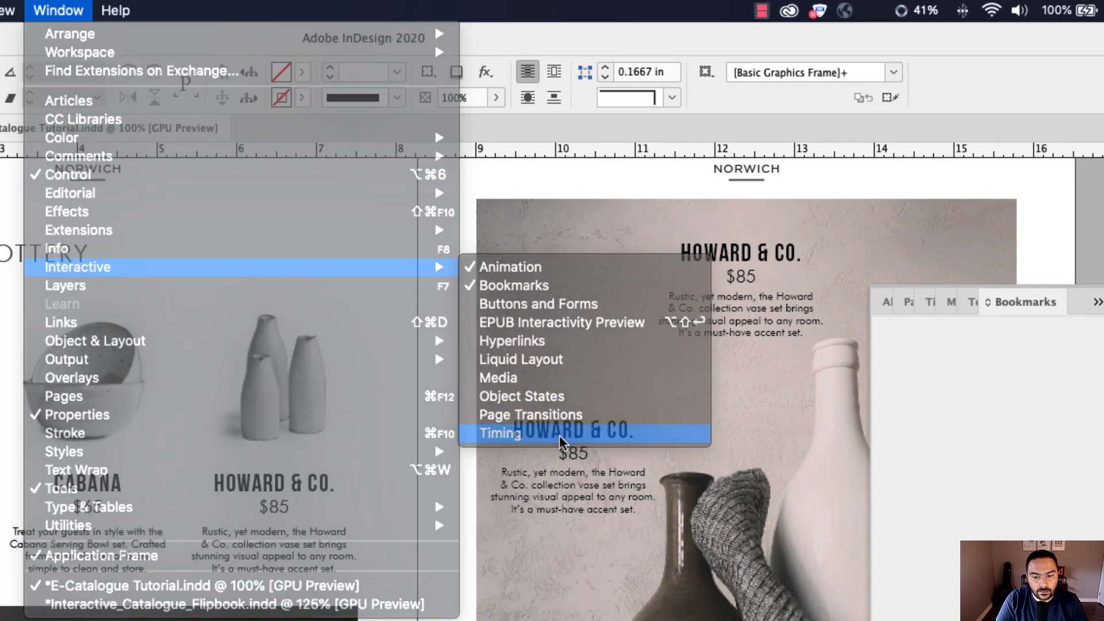
left_click(559, 438)
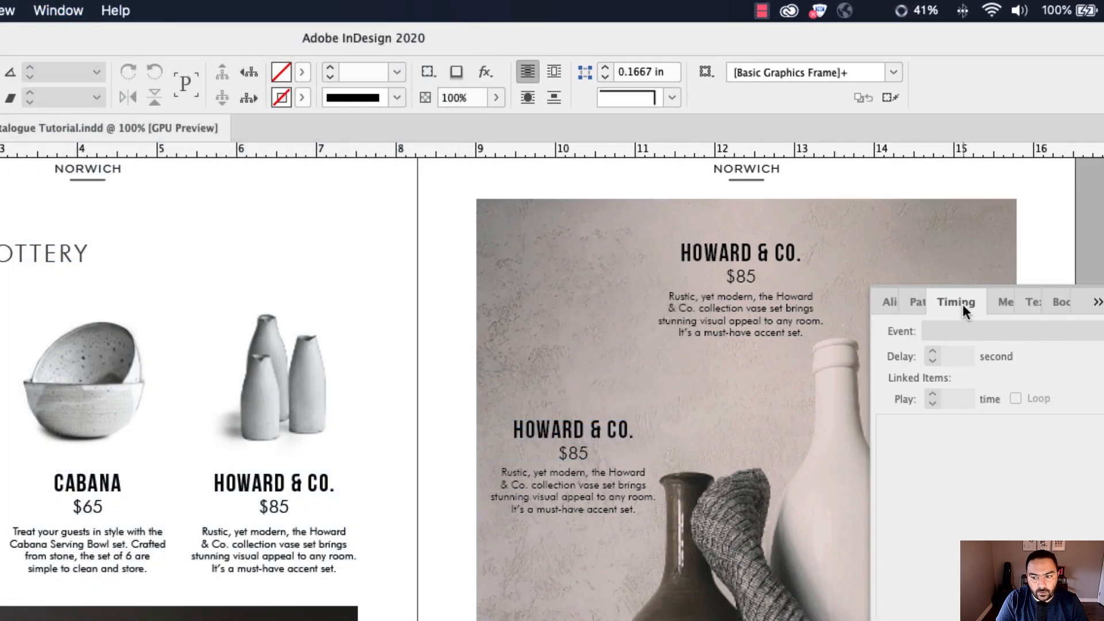
left_click_drag(963, 304, 0, 307)
left_click_drag(49, 236, 674, 219)
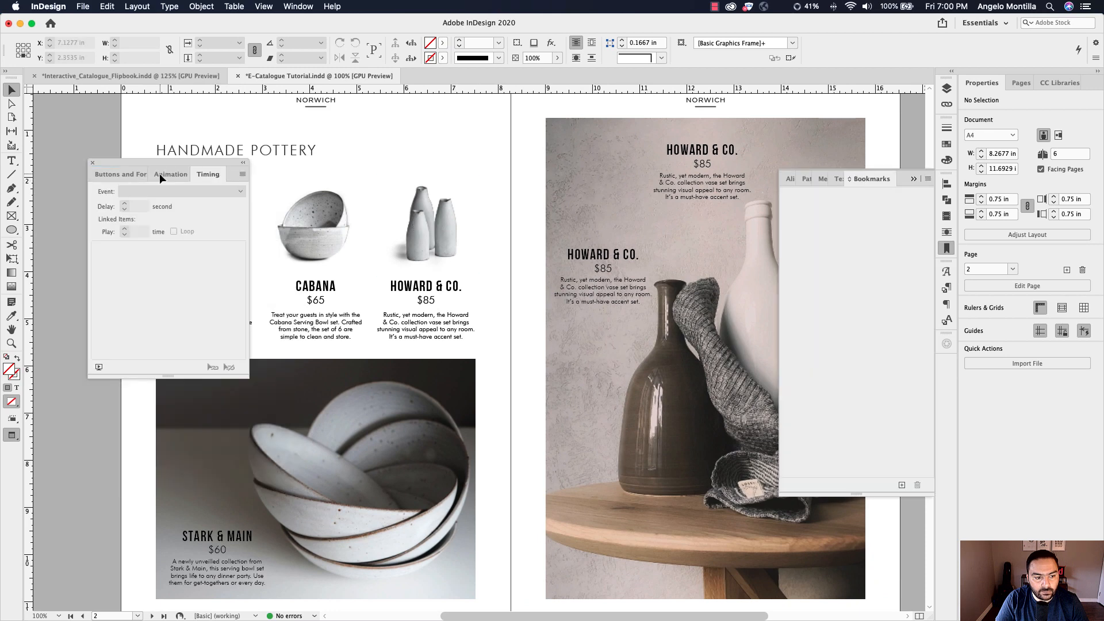
left_click_drag(667, 174, 616, 152)
Step: Show the Animation settings for the TUSCAN vase image on page 2, keeping the floating group clear of that page
left_click(576, 167)
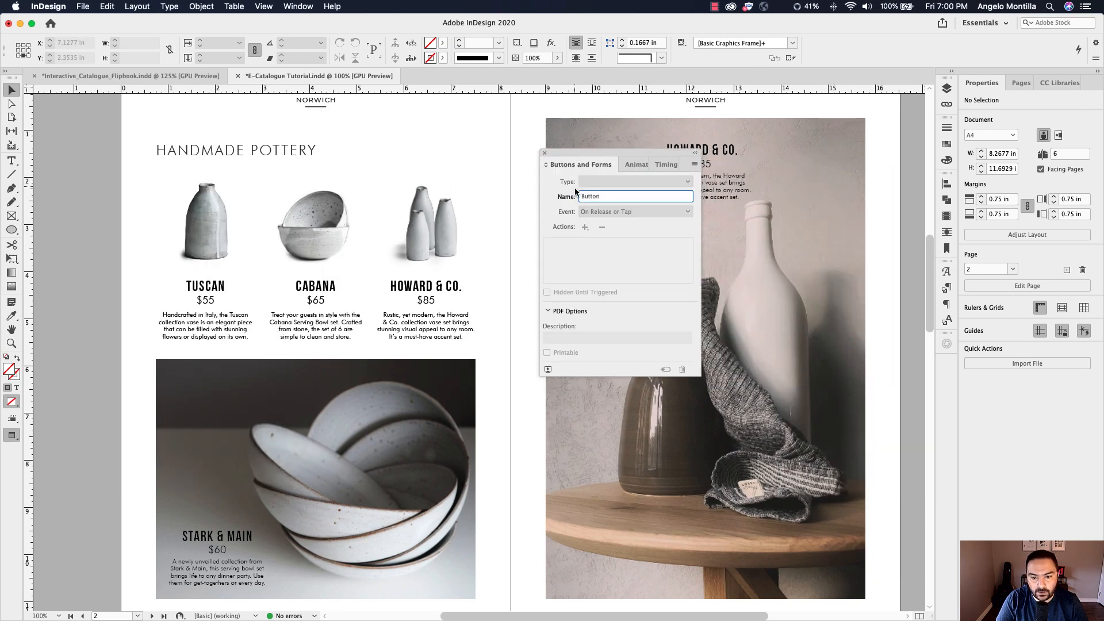
left_click(635, 165)
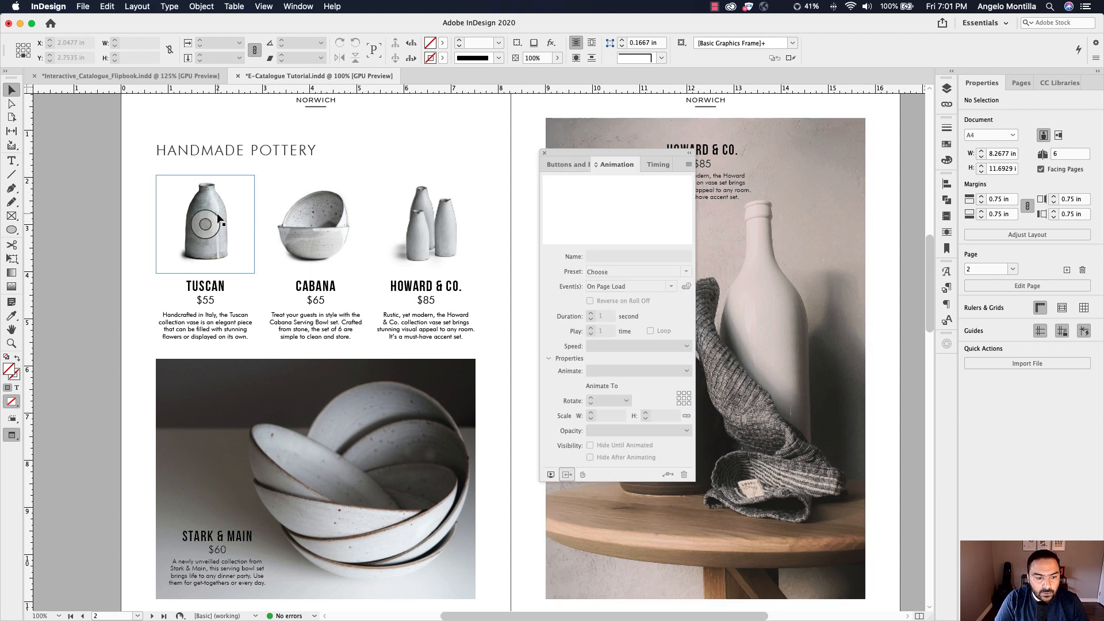
left_click(252, 247)
scroll(283, 255, "left", 2)
scroll(282, 255, "left", 2)
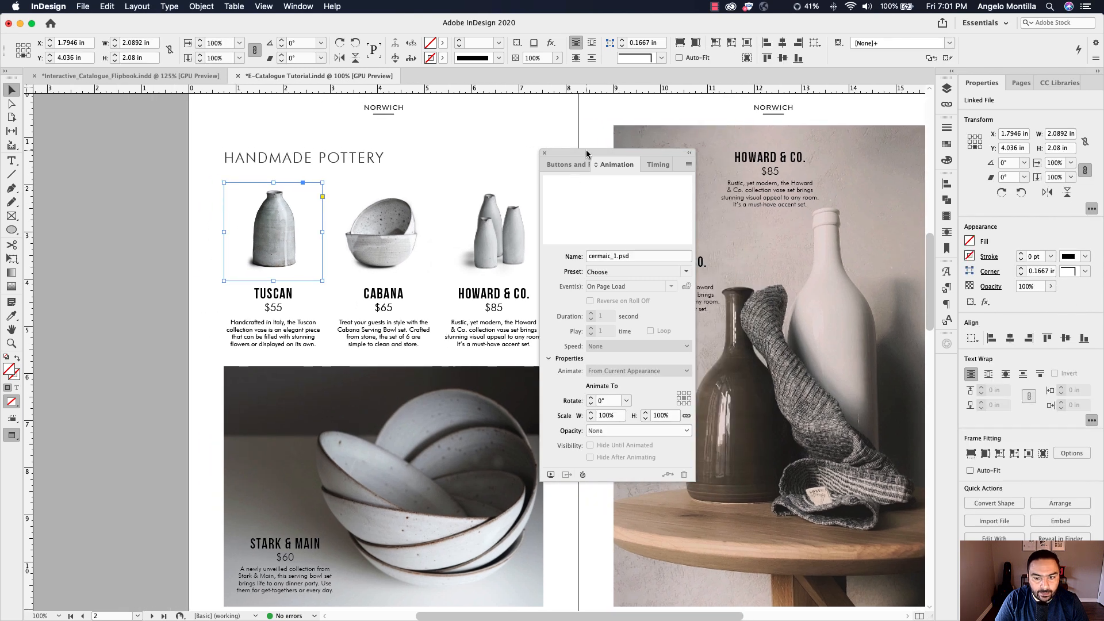
left_click_drag(587, 153, 651, 155)
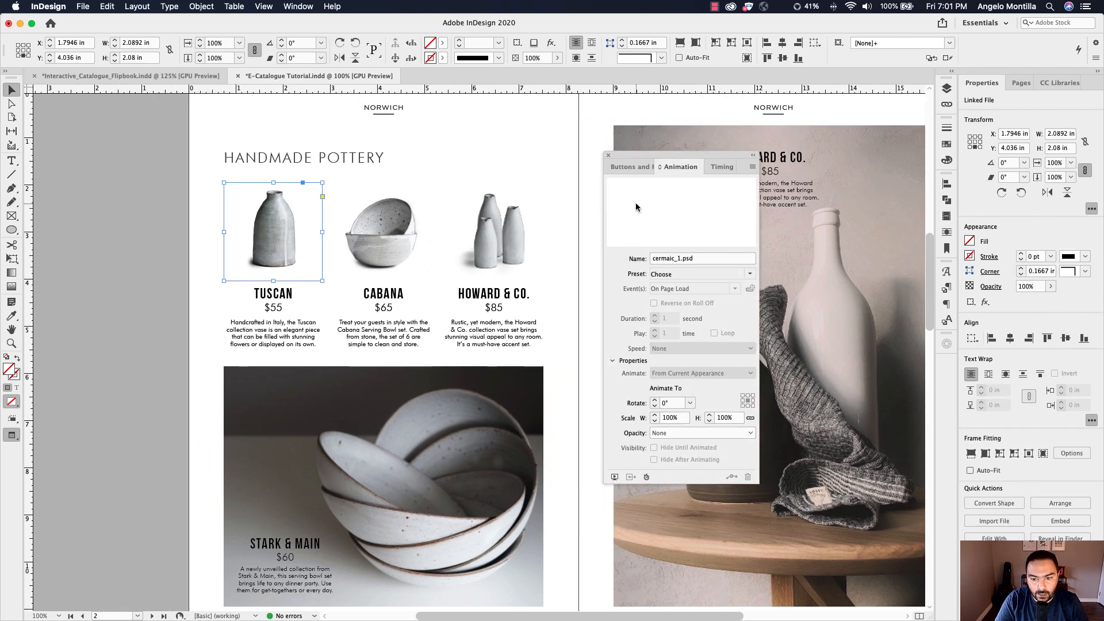
Step: Convert the Tuscan vase image into a button and name it Product 1
left_click(630, 166)
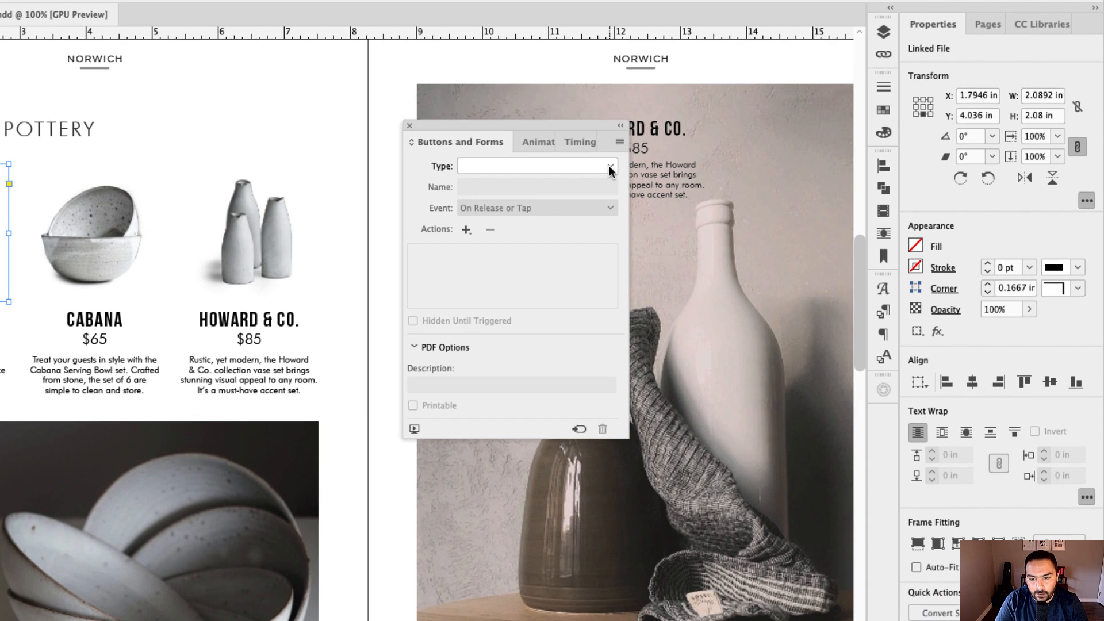
left_click(609, 166)
left_click(551, 185)
left_click(551, 185)
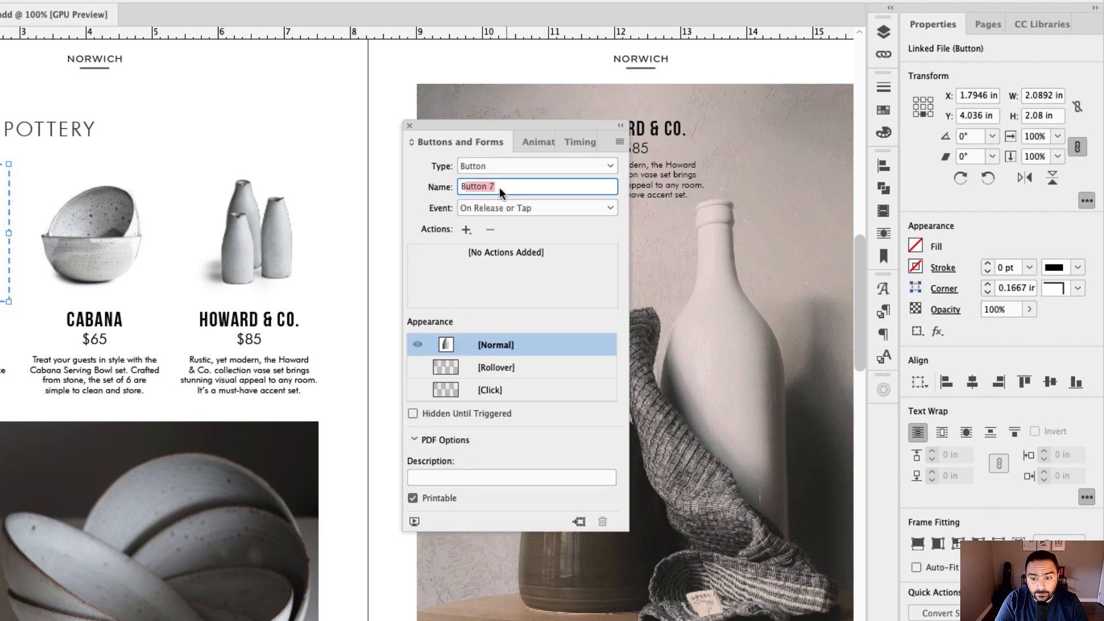
type("Prod")
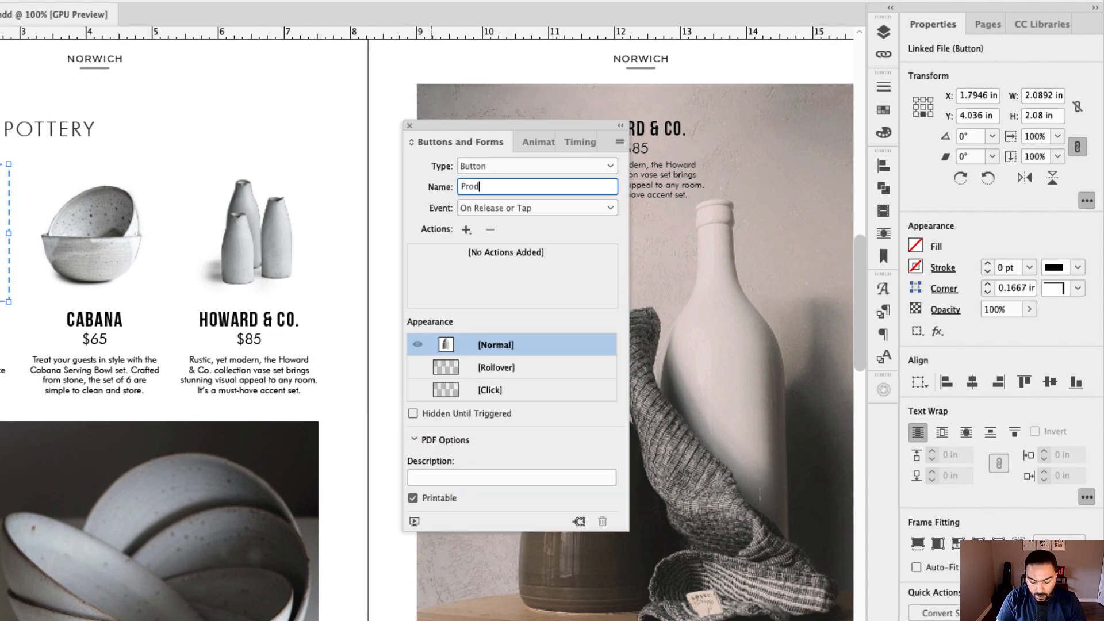
type("uct 1")
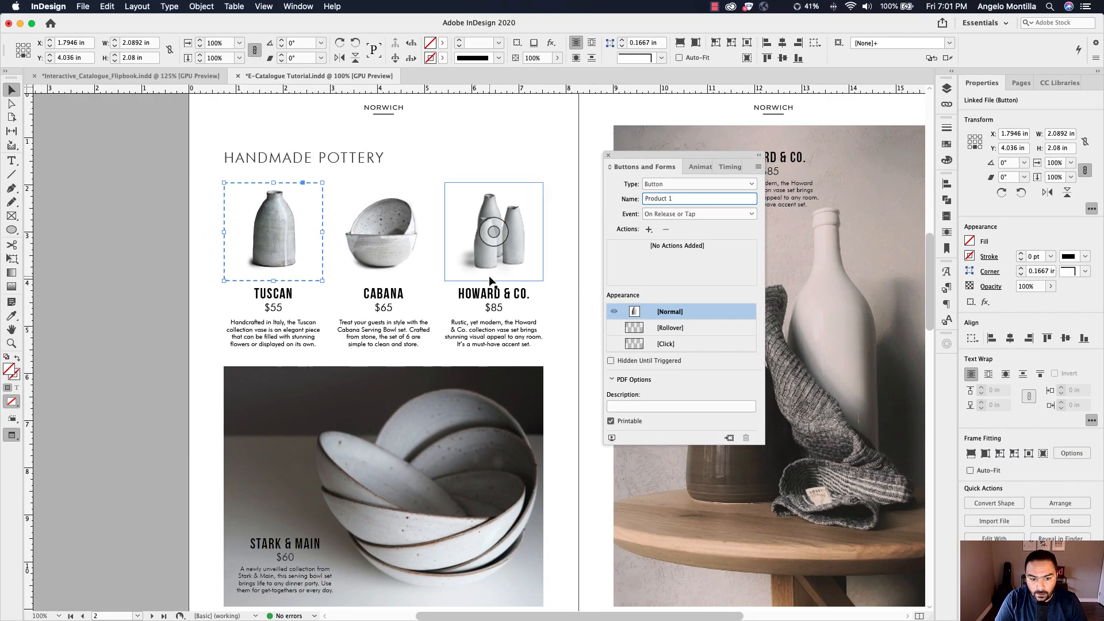
Step: Convert the Cabana bowl image into a button named Product 2
left_click(417, 219)
left_click(670, 184)
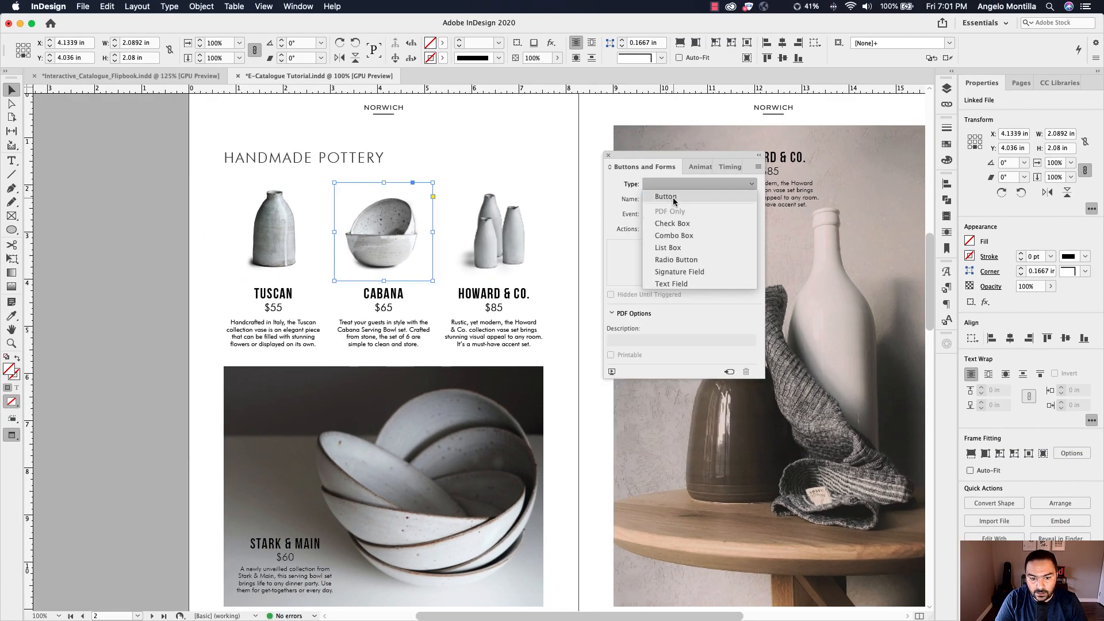
left_click(669, 197)
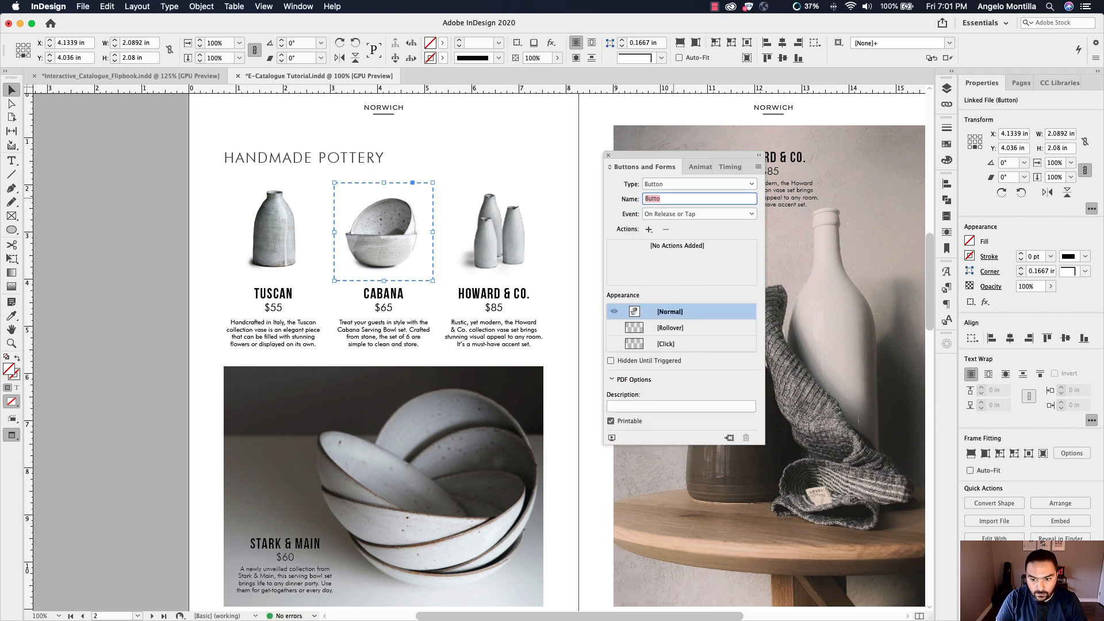
type("Product ")
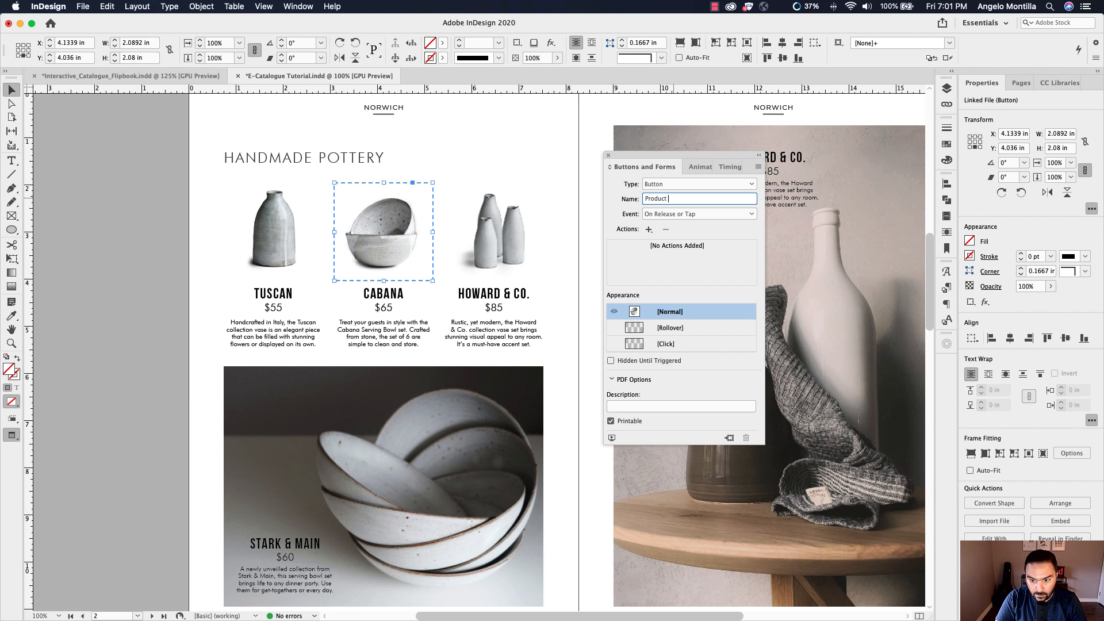
type("2")
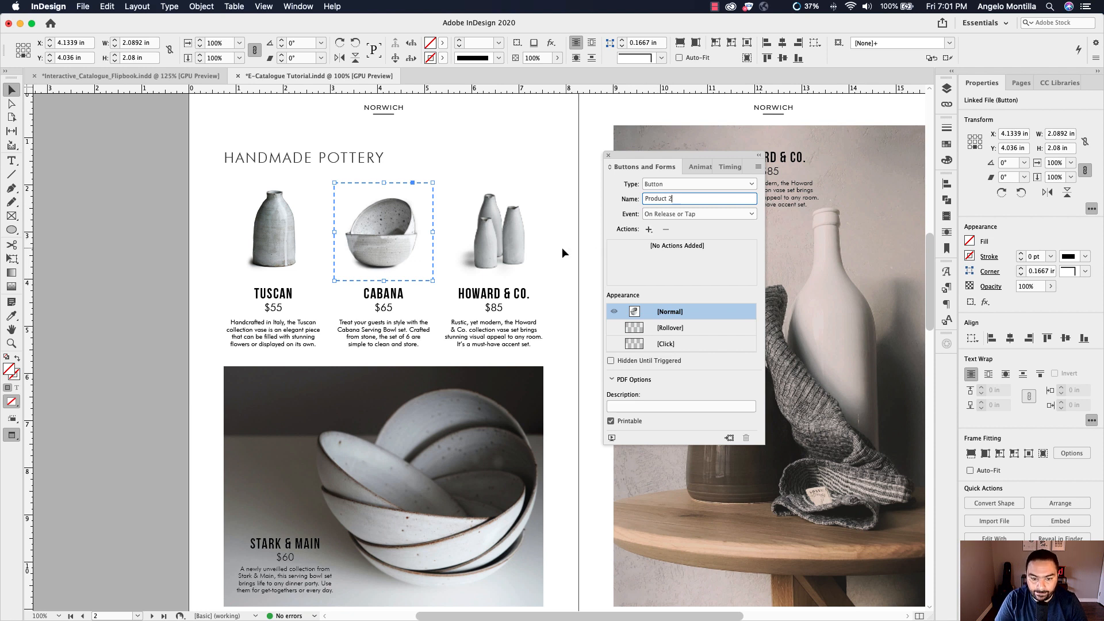
Step: Convert the Howard & Co. vases image into a button and name it Product 3
left_click(518, 237)
left_click(690, 184)
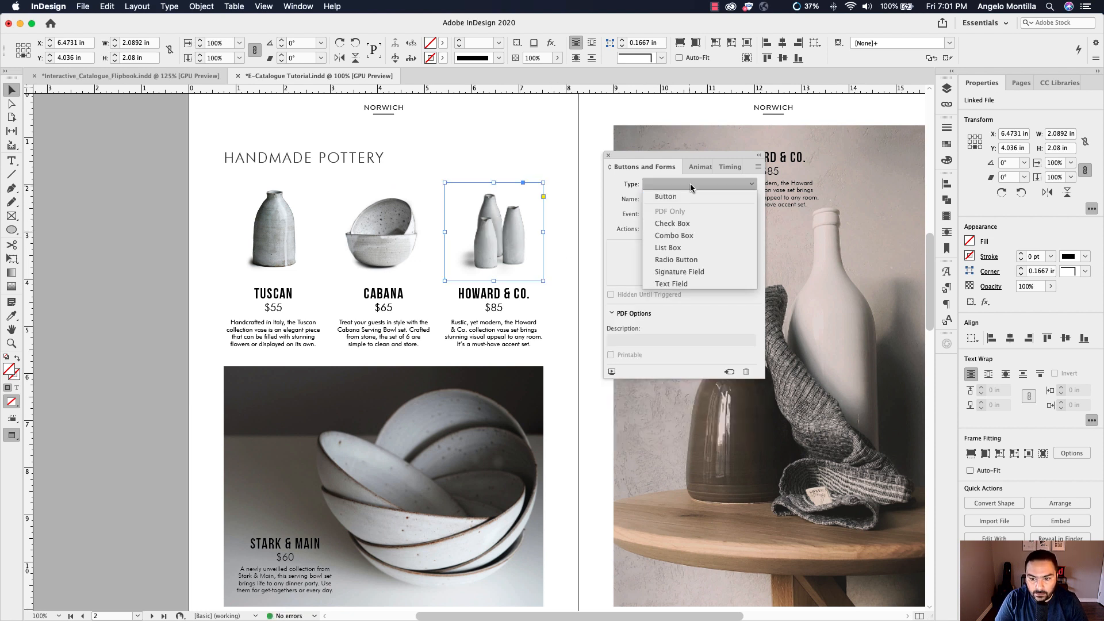
left_click(678, 198)
left_click_drag(674, 201, 623, 197)
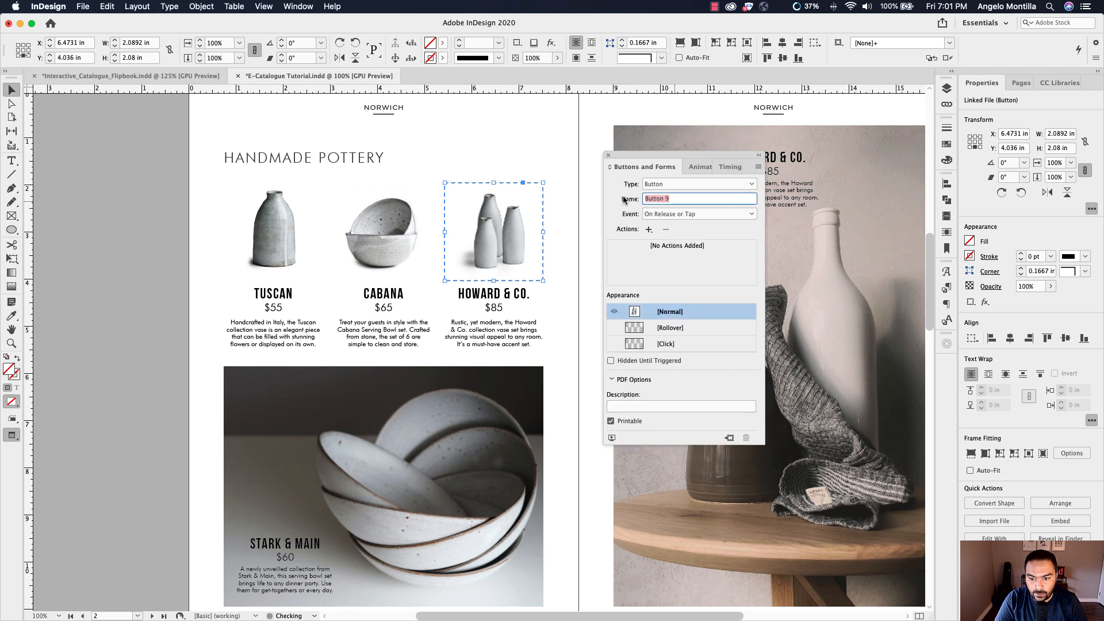
type("Product 3")
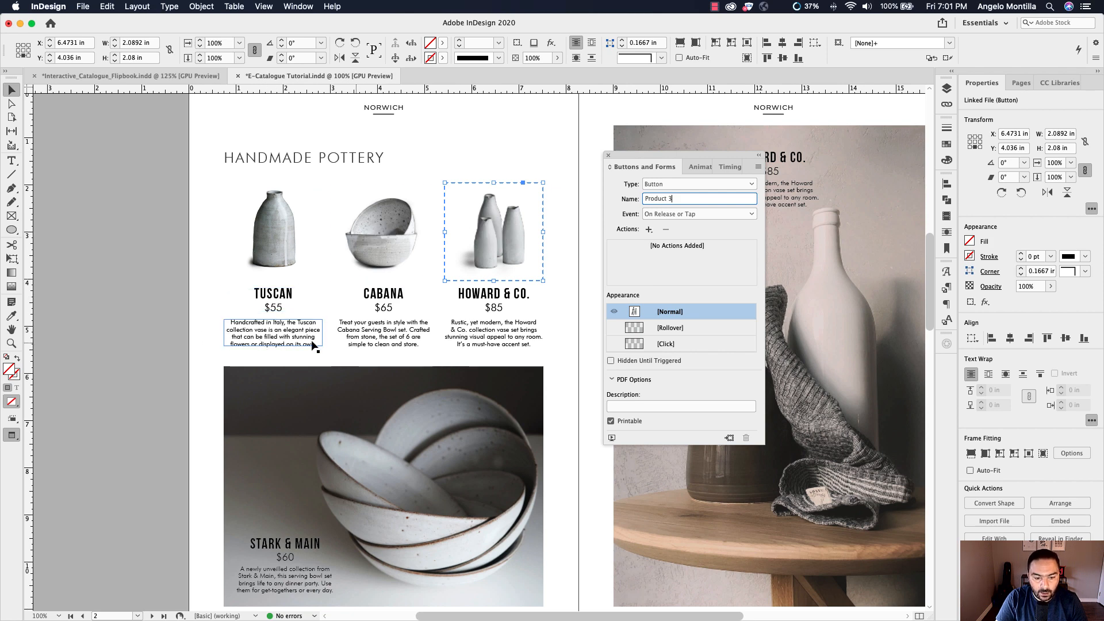
Step: Nudge the Tuscan, Cabana and Howard & Co. name-and-price text frames together slightly upward, closer to their product images
left_click(281, 307)
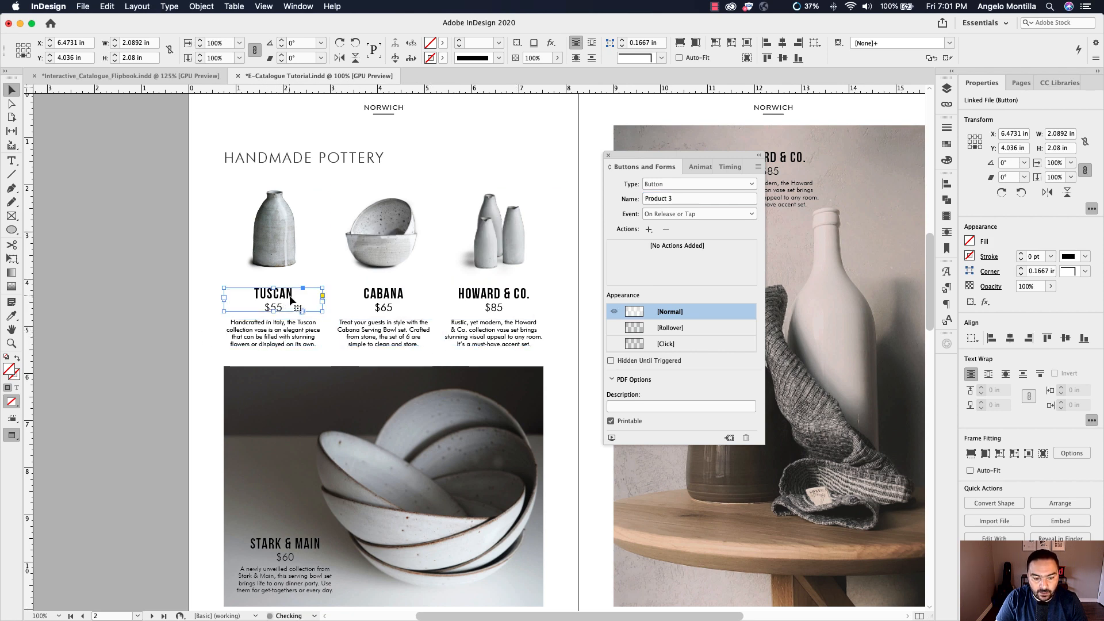
left_click(388, 304, "shift")
left_click(458, 302, "shift")
key("Up")
key("Up")
key("Up")
key("Up")
key("Up")
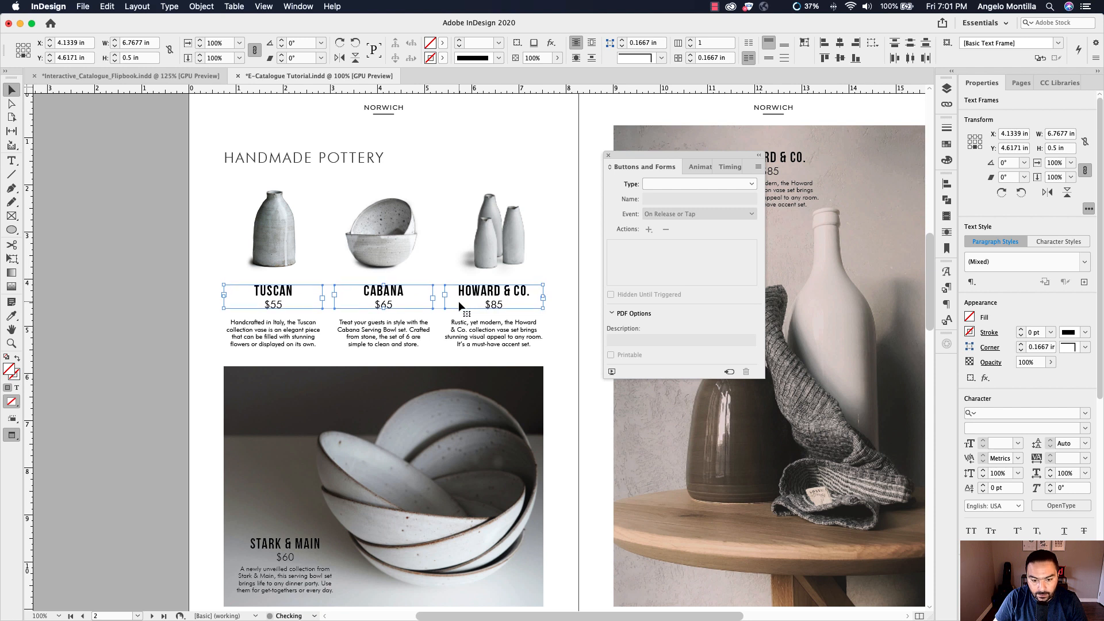
key("Up")
key("Up")
key("Up")
Step: Convert the Tuscan description text frame into a button named Product Infor 1 that is hidden until triggered
left_click(286, 344)
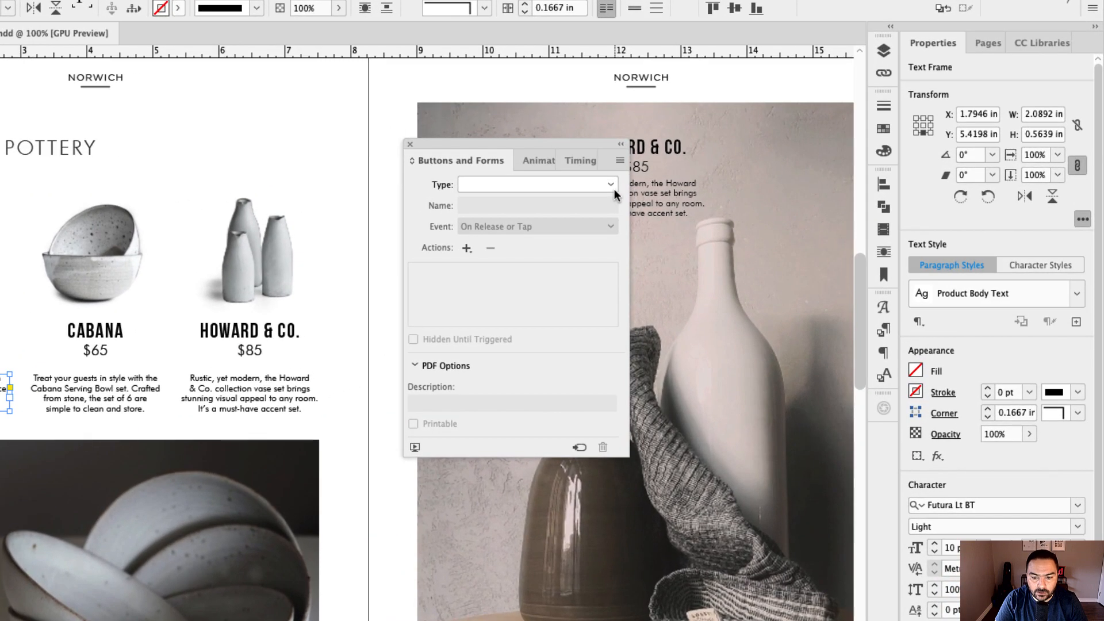
left_click(611, 184)
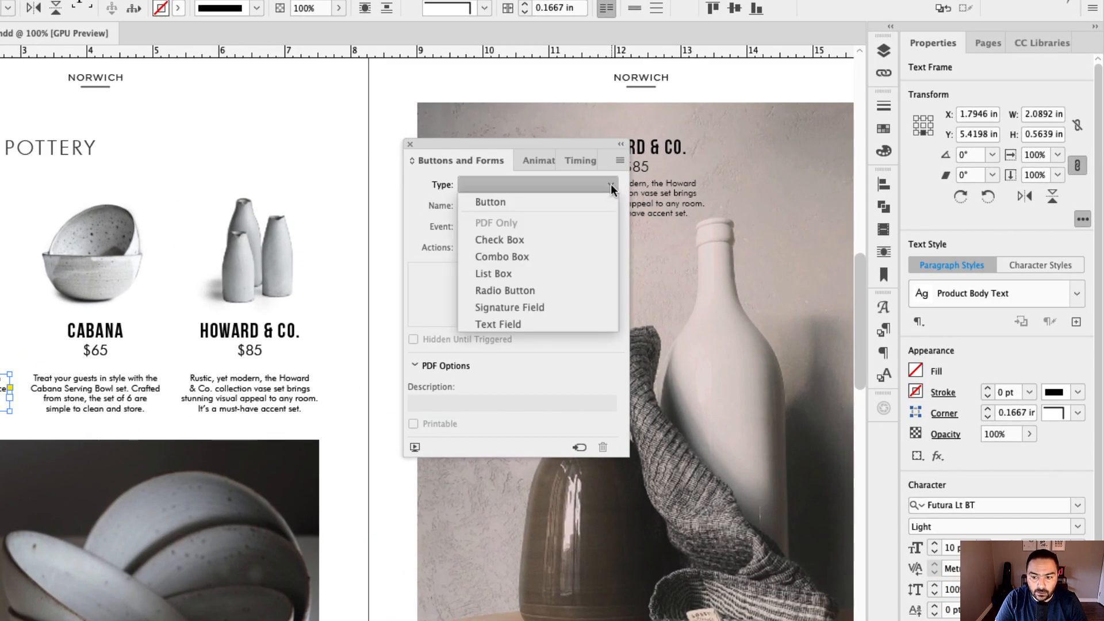
left_click(522, 201)
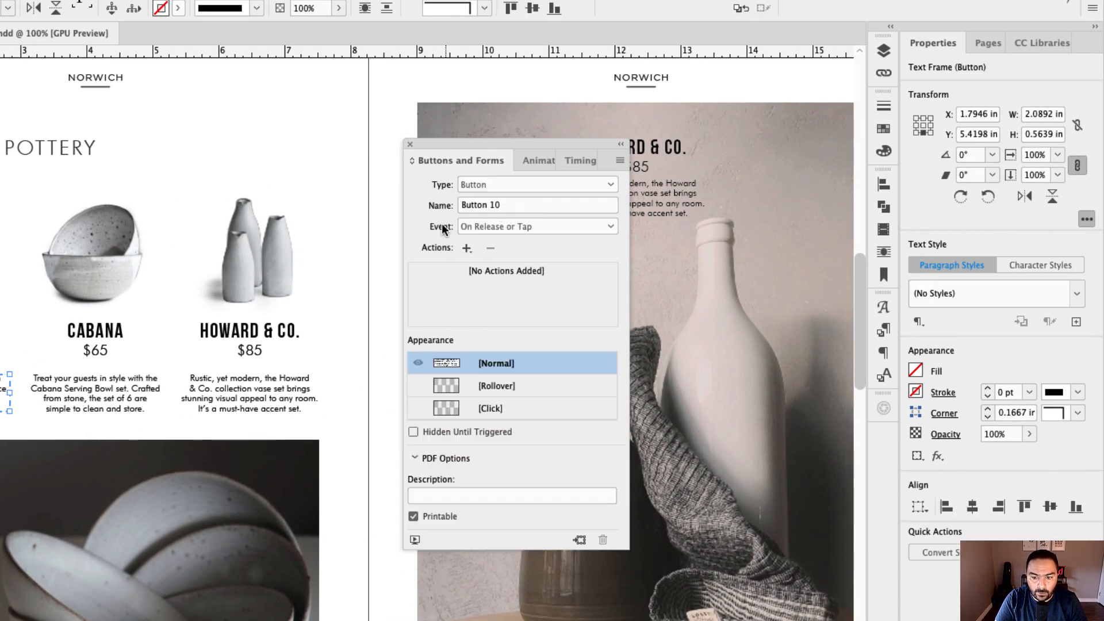
left_click(462, 206)
type("Produ")
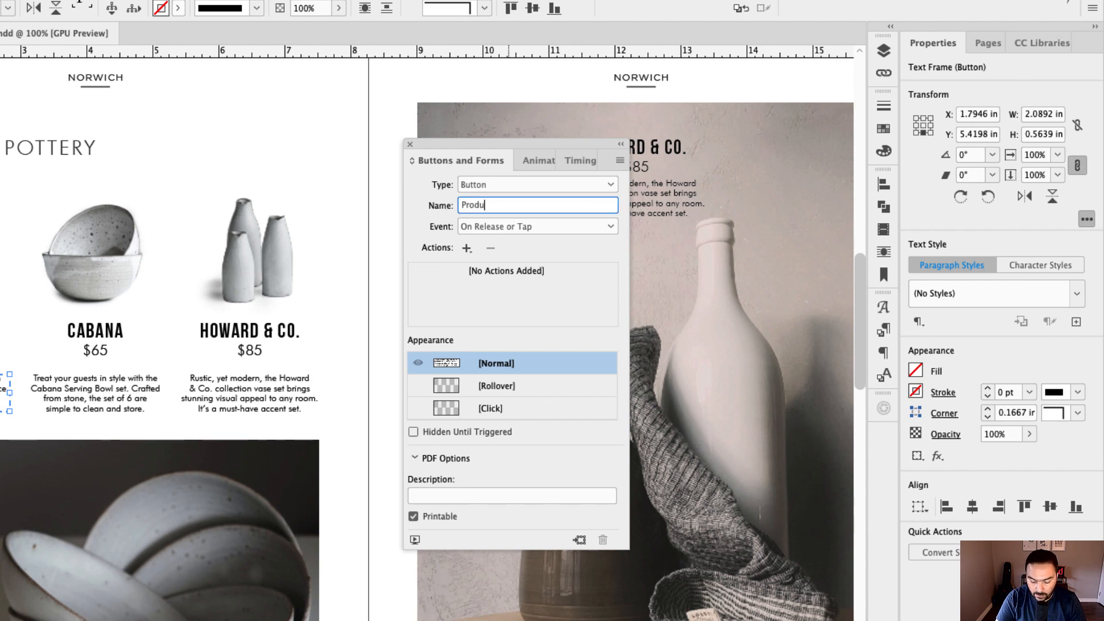
type("ct Infor")
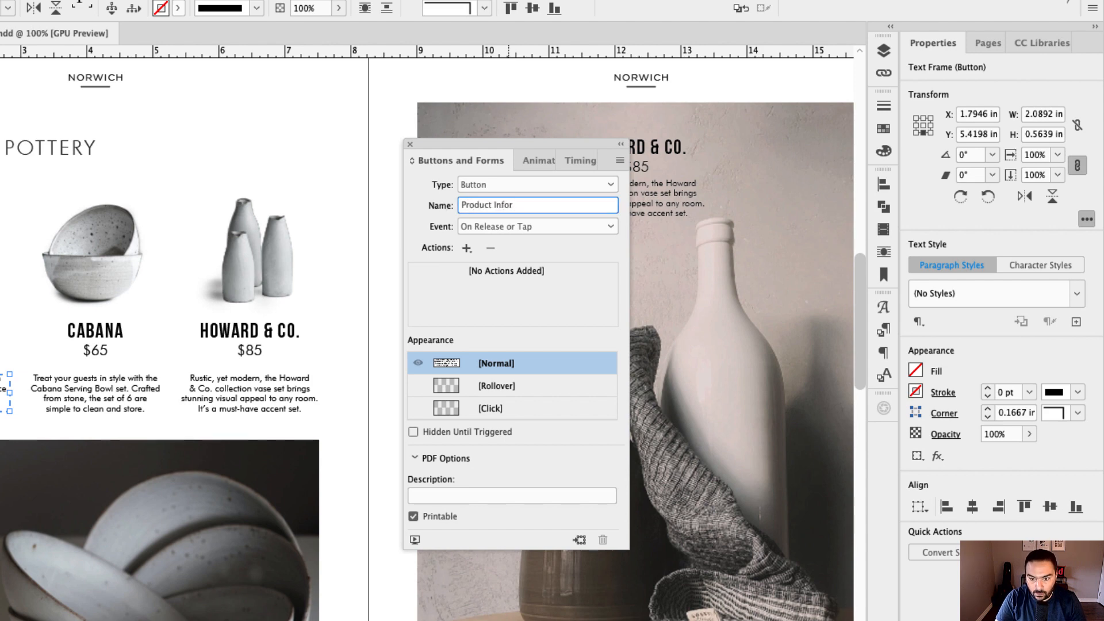
type(" 1")
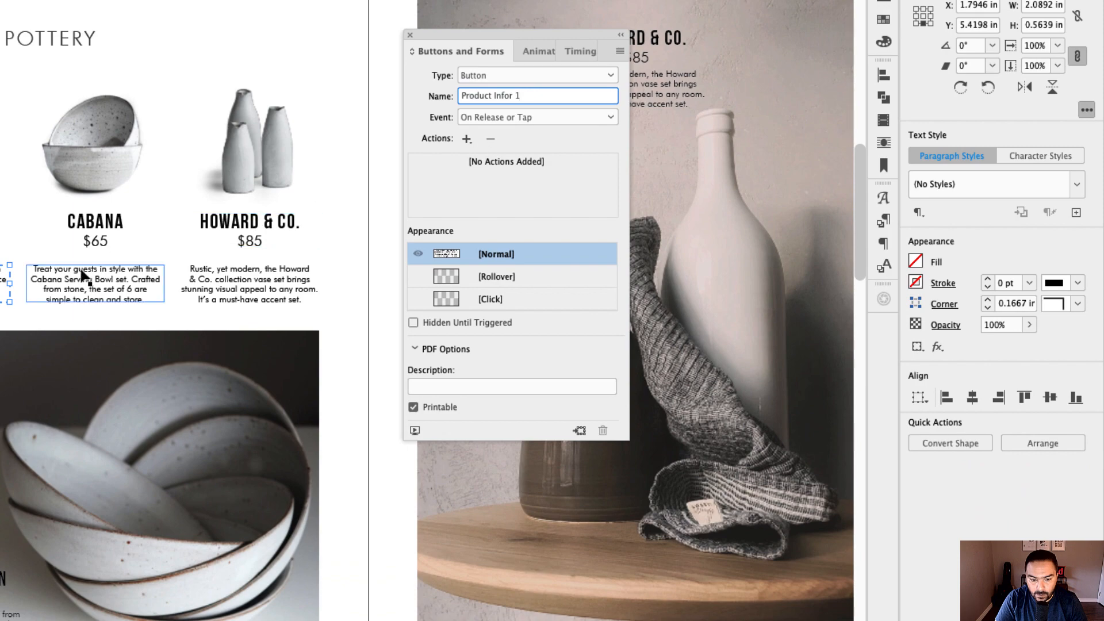
left_click(413, 322)
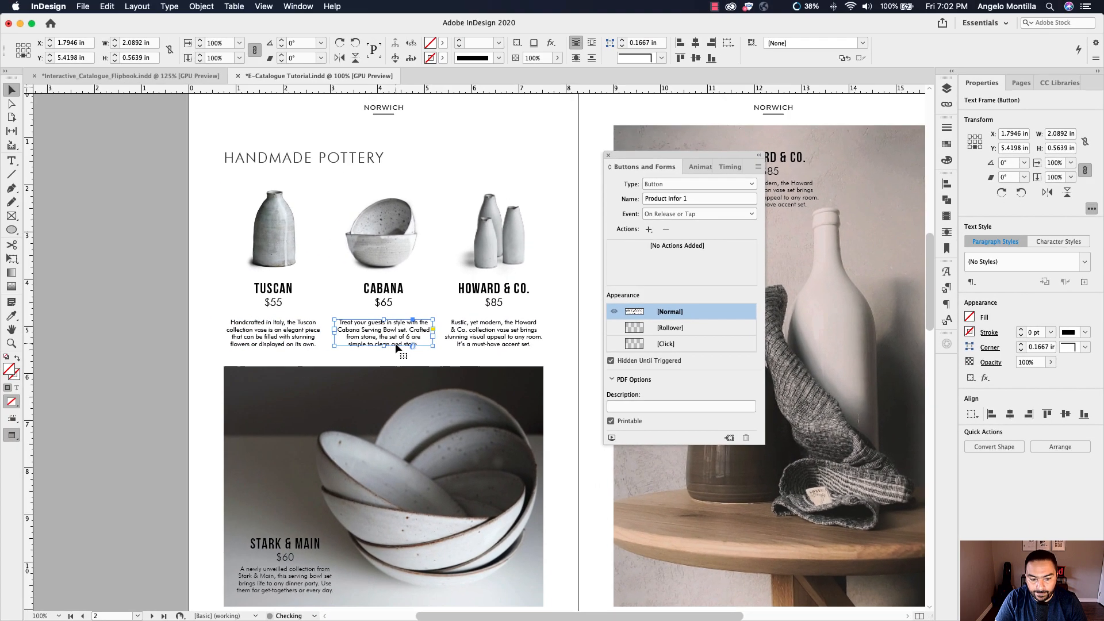
Step: Convert the Cabana description text frame into a button named Product Info 2 and make it hidden until triggered
left_click(114, 288)
left_click(692, 185)
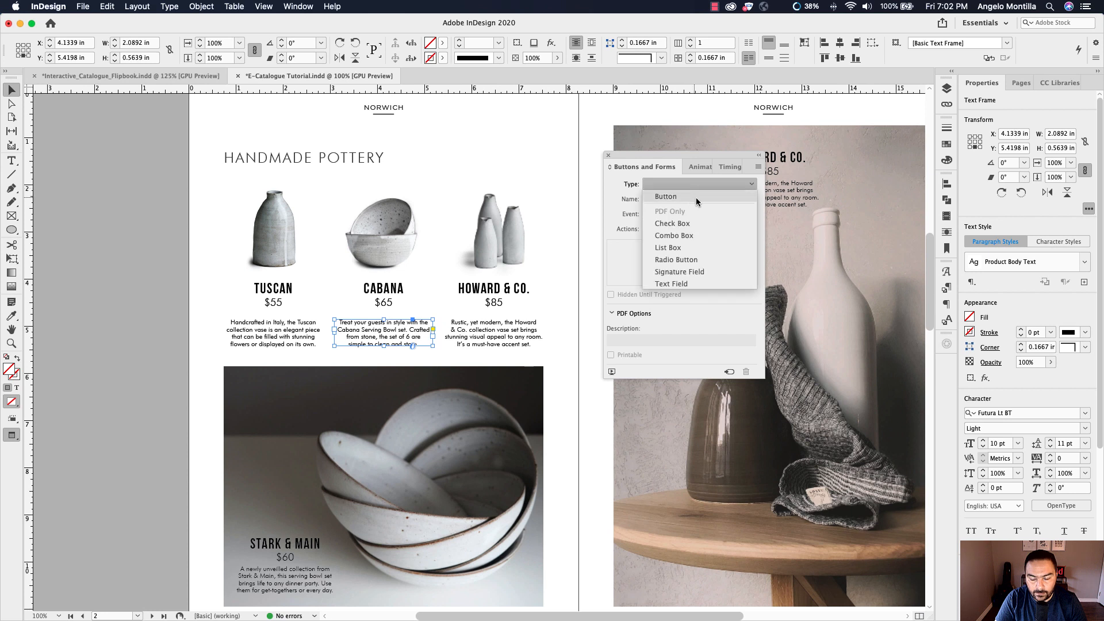
left_click(706, 197)
left_click(688, 202)
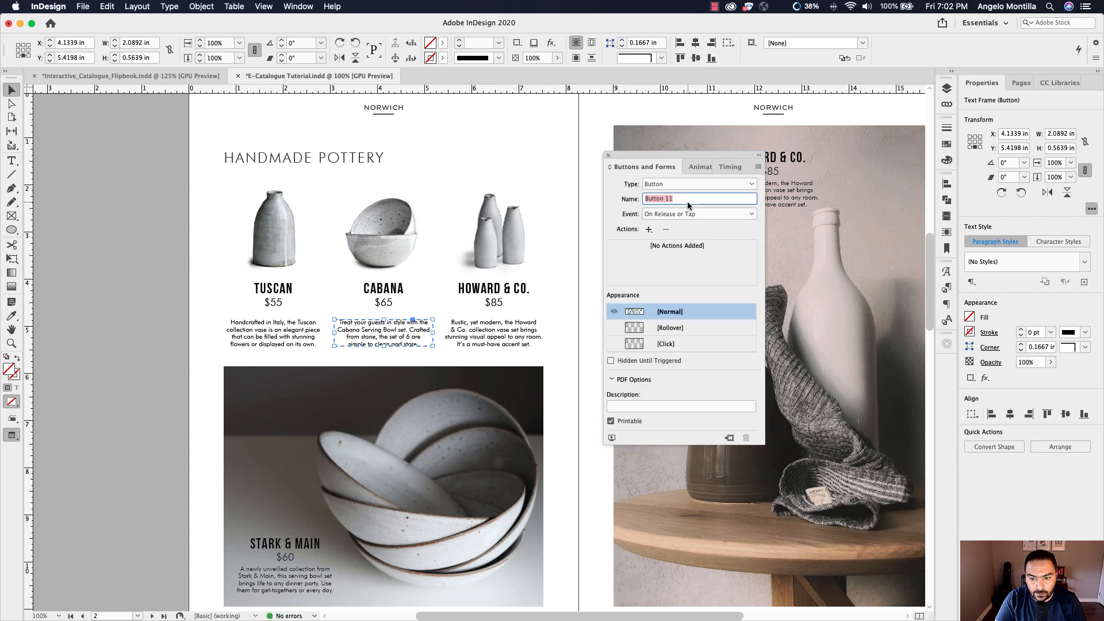
type("Bu")
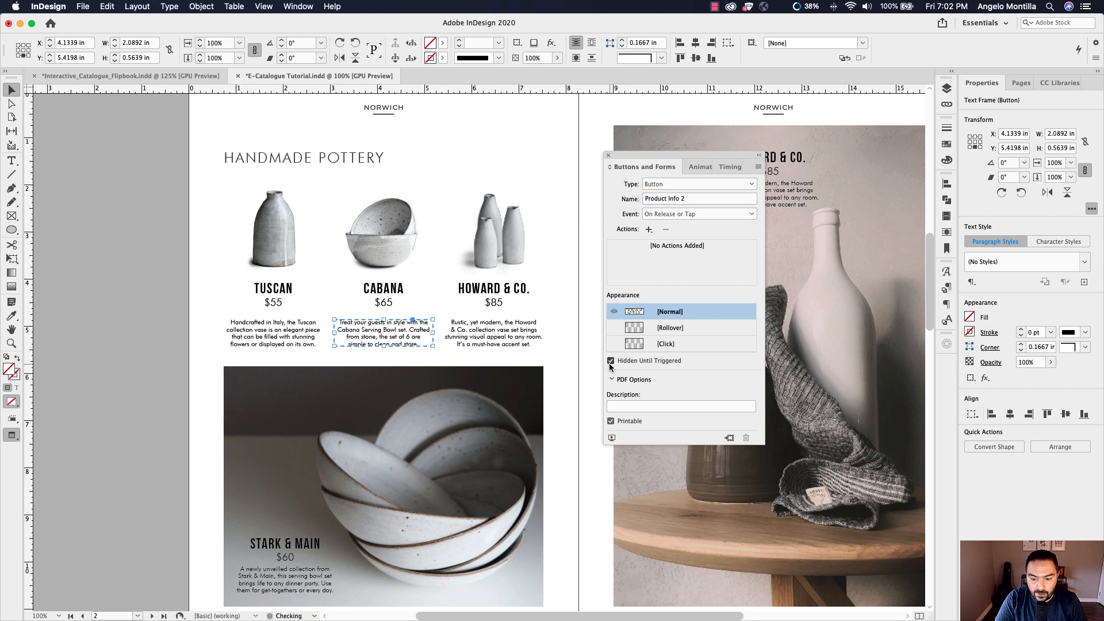
Step: Make the Howard & Co. description text frame a button named Product Info 3, hidden until triggered
left_click(506, 340)
left_click(680, 184)
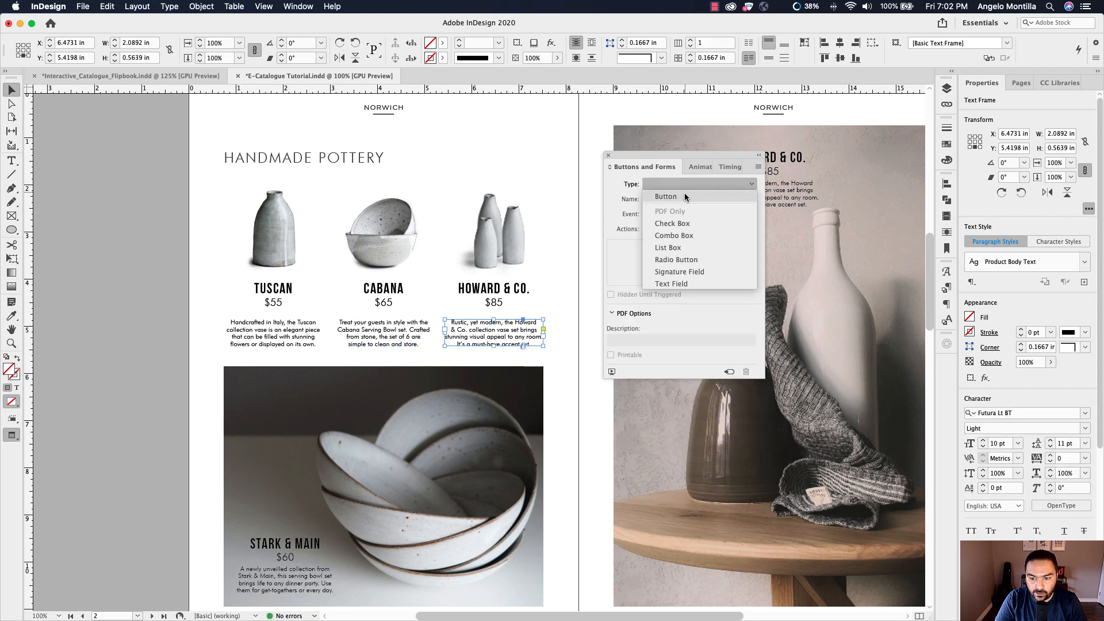
left_click(684, 192)
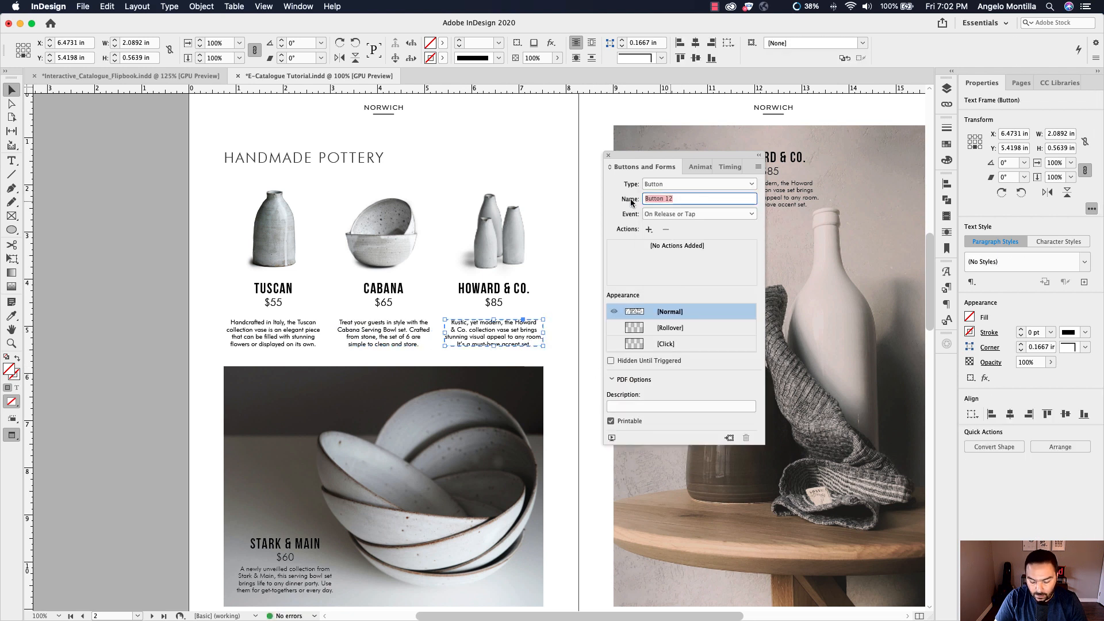
type("Product")
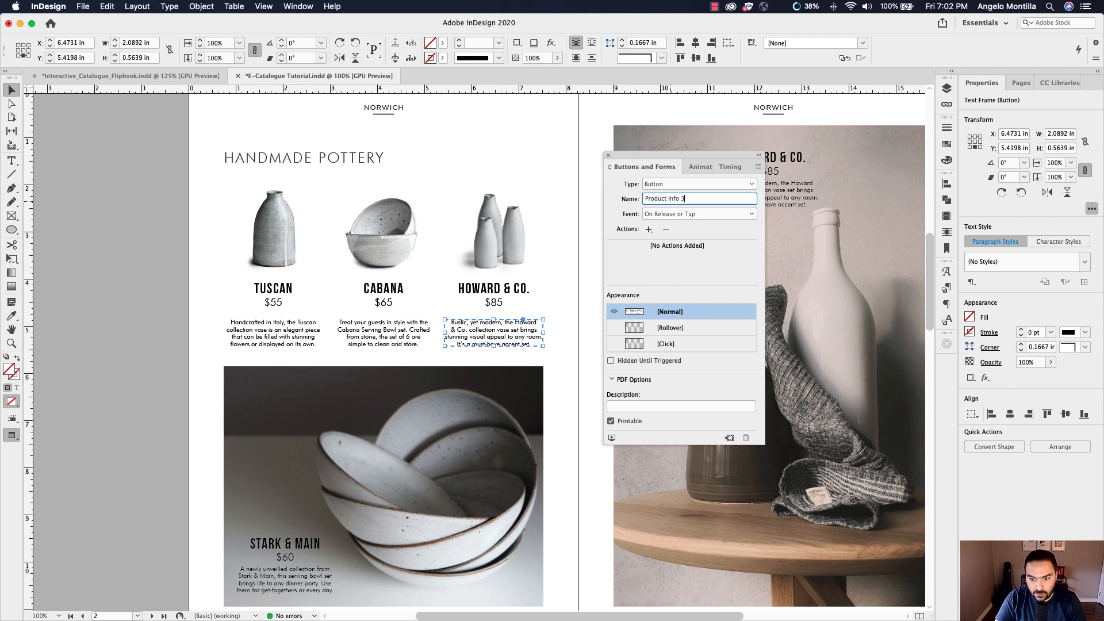
type(" Info 3")
left_click(610, 361)
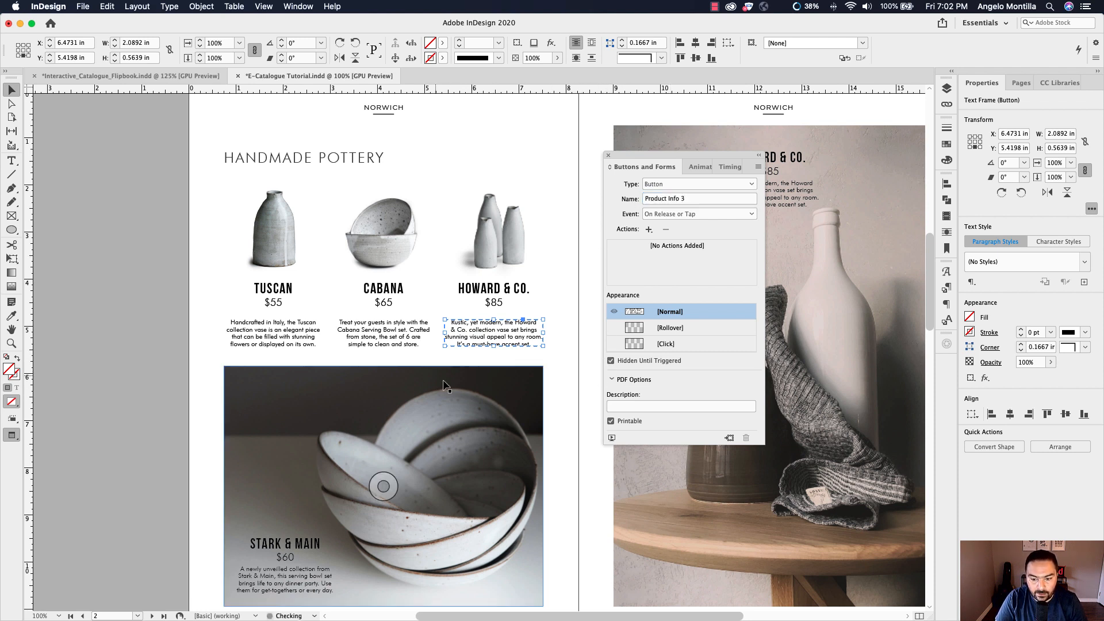
Step: Select the Tuscan vase's Product 1 button and use On Release or Tap as its trigger event
left_click(287, 265)
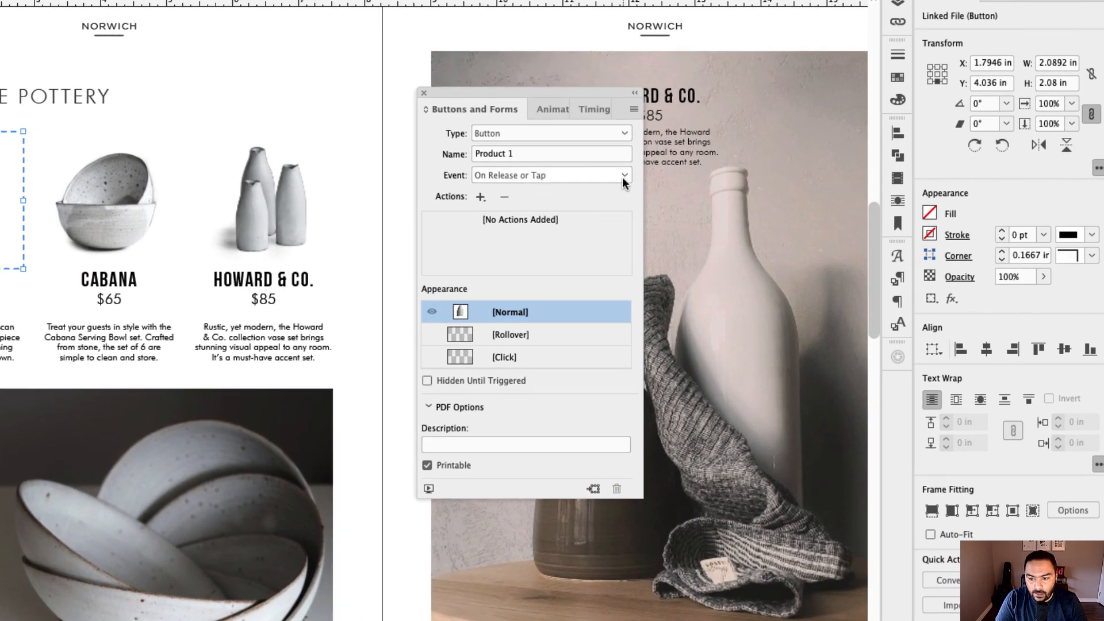
left_click(622, 177)
left_click(626, 175)
left_click(626, 174)
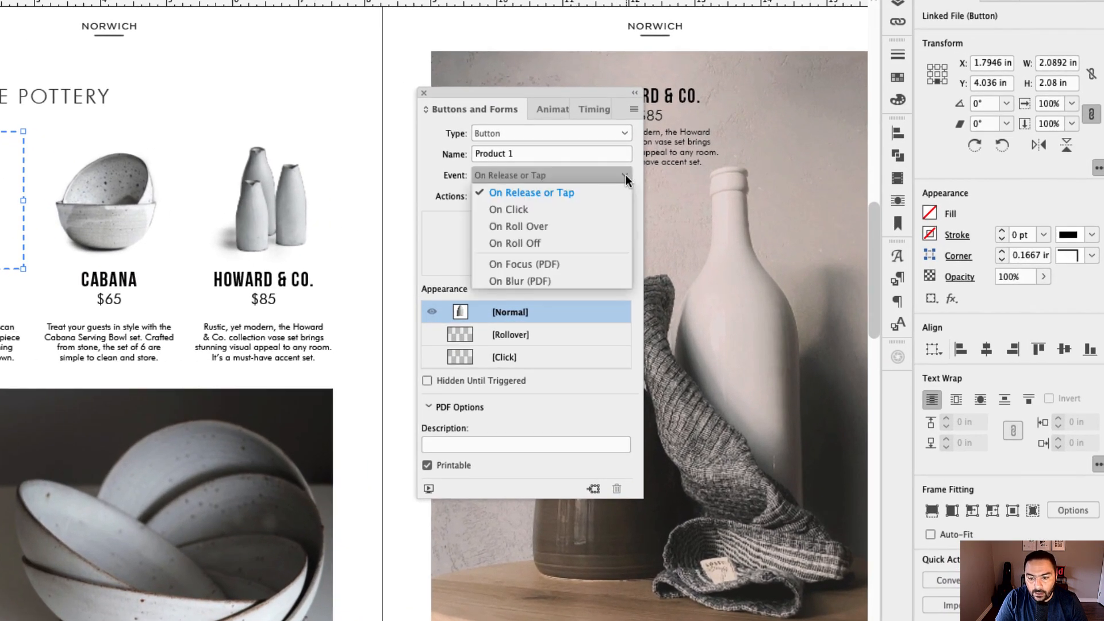
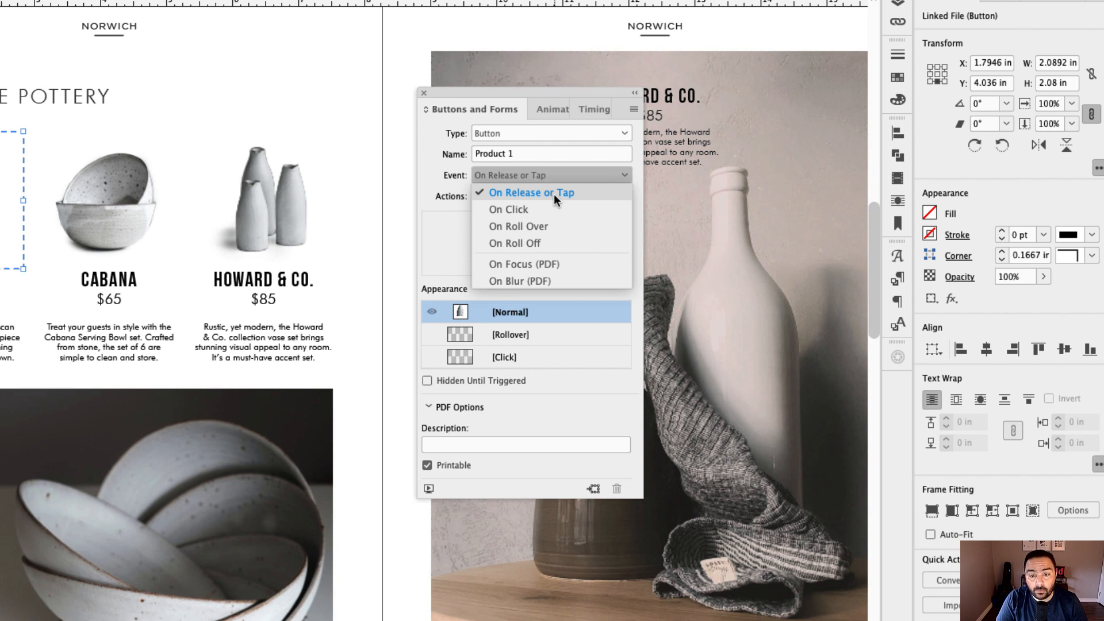
left_click(553, 195)
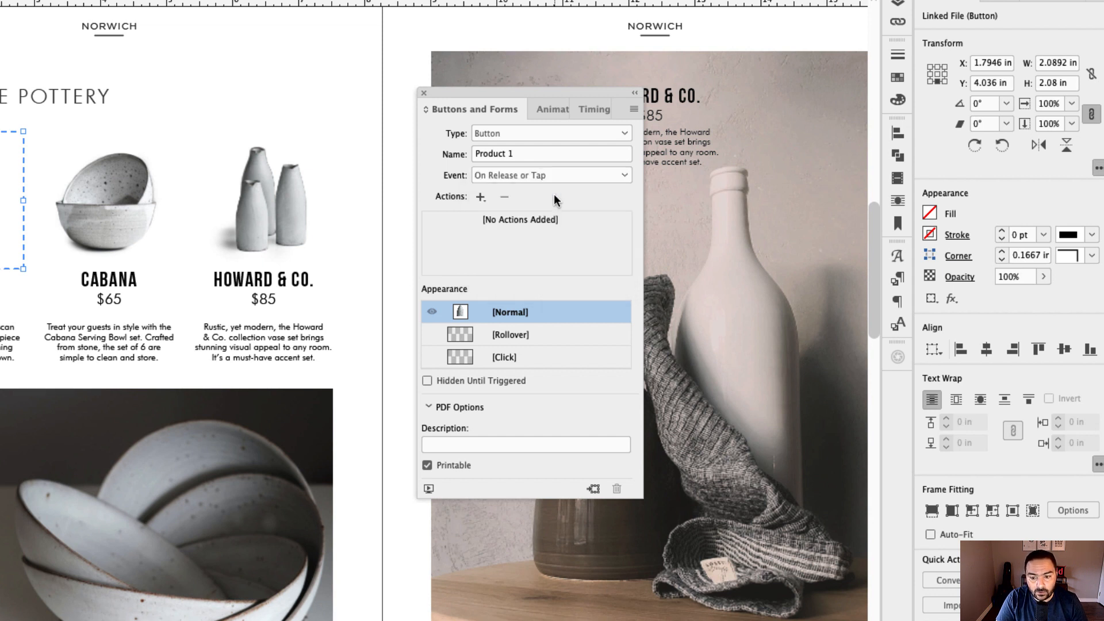
Step: Add a Show/Hide Buttons and Forms action to the Product 1 button, showing Product Infor 1 and hiding Product Info 2 and Product Info 3
left_click(480, 197)
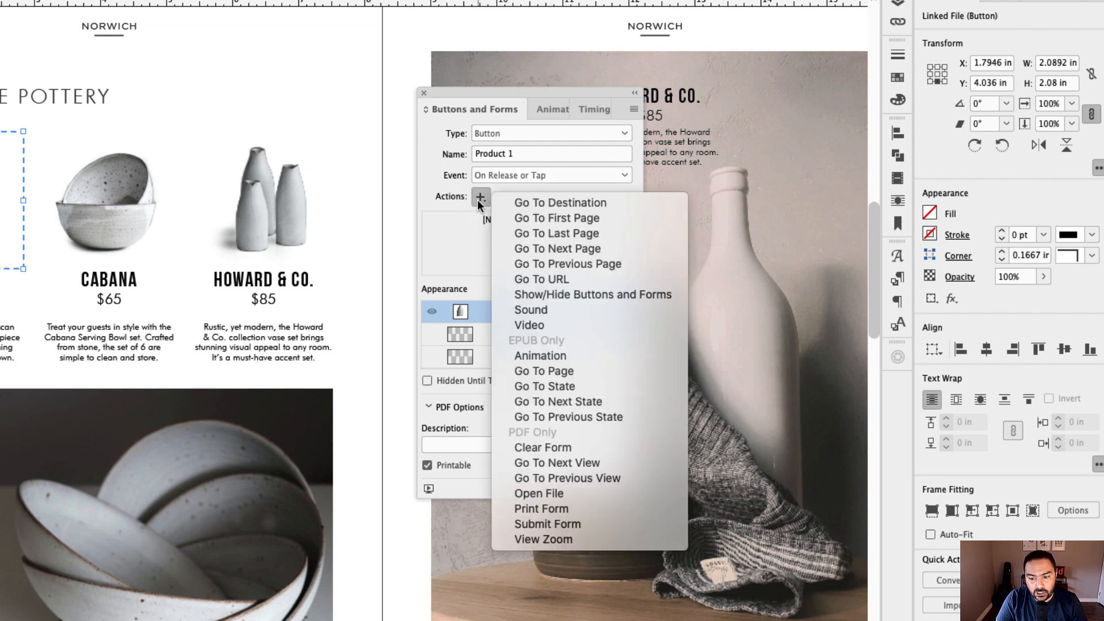
left_click(635, 292)
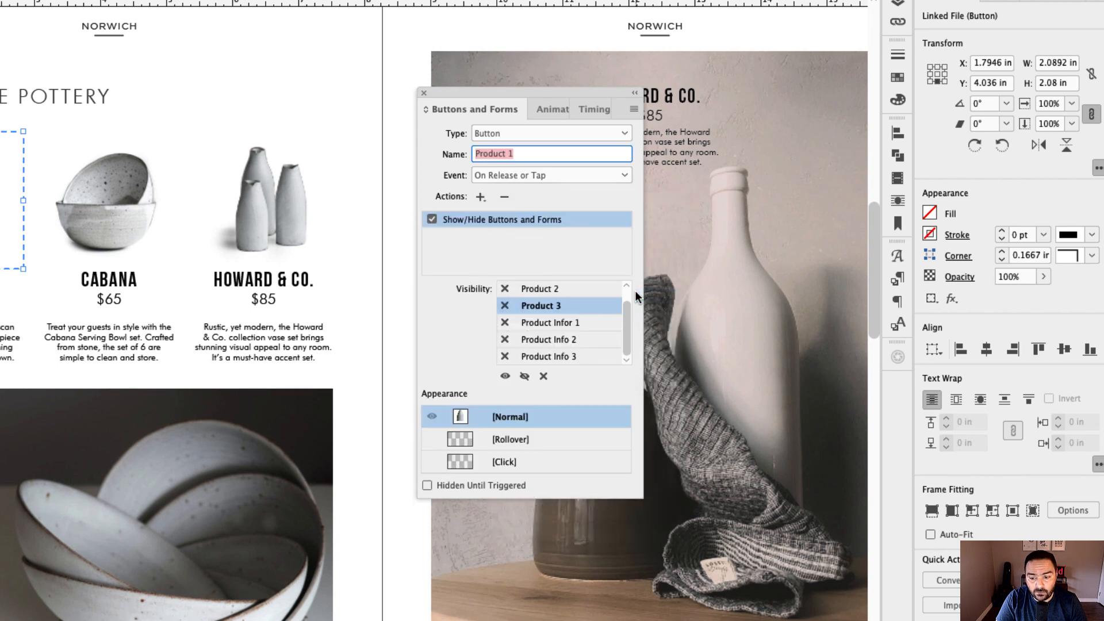
scroll(615, 307, "up", 1)
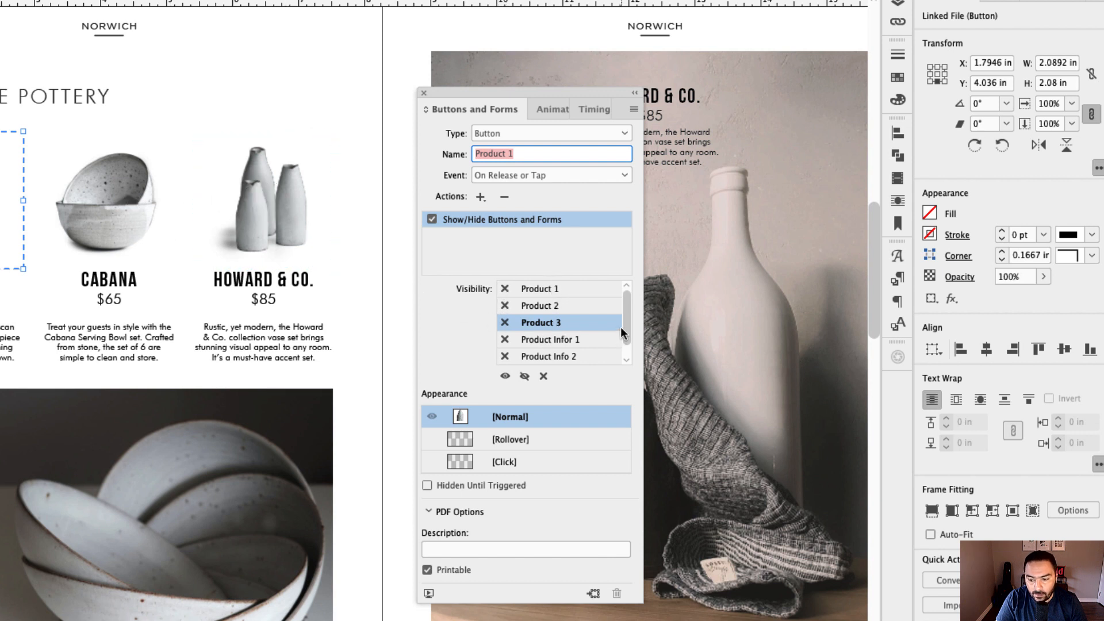
scroll(621, 330, "down", 1)
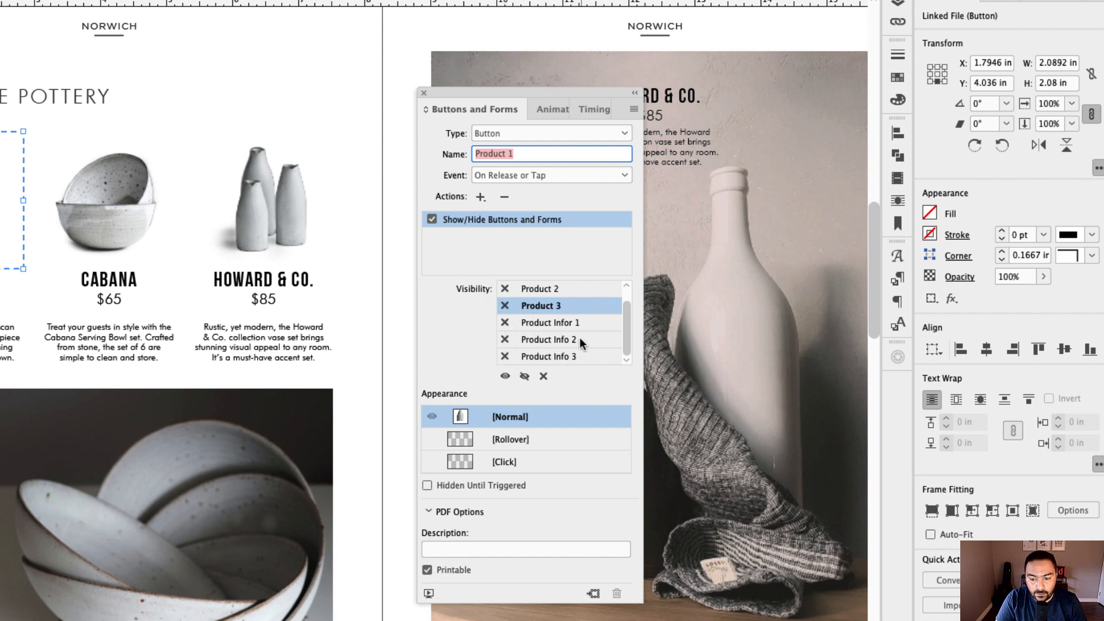
left_click(560, 323)
left_click(506, 323)
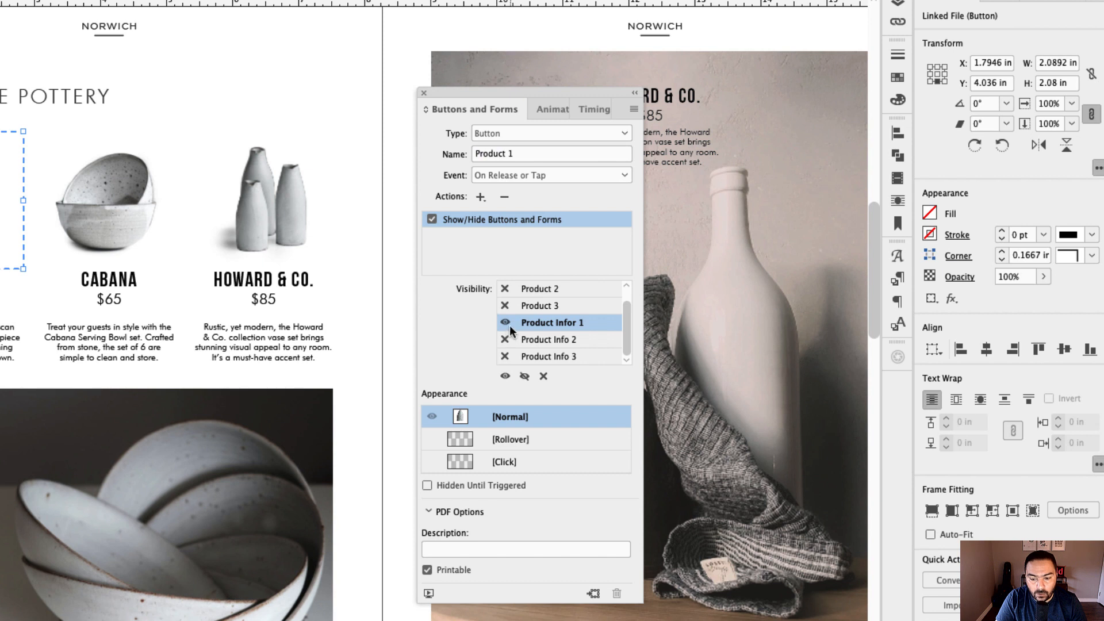
left_click(505, 340)
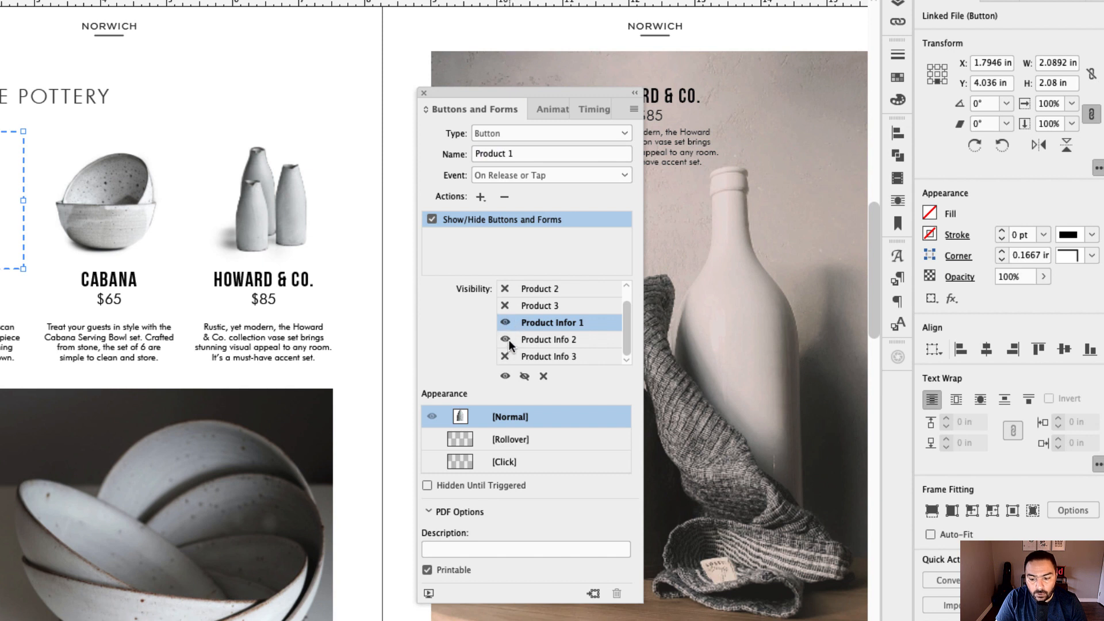
left_click(506, 340)
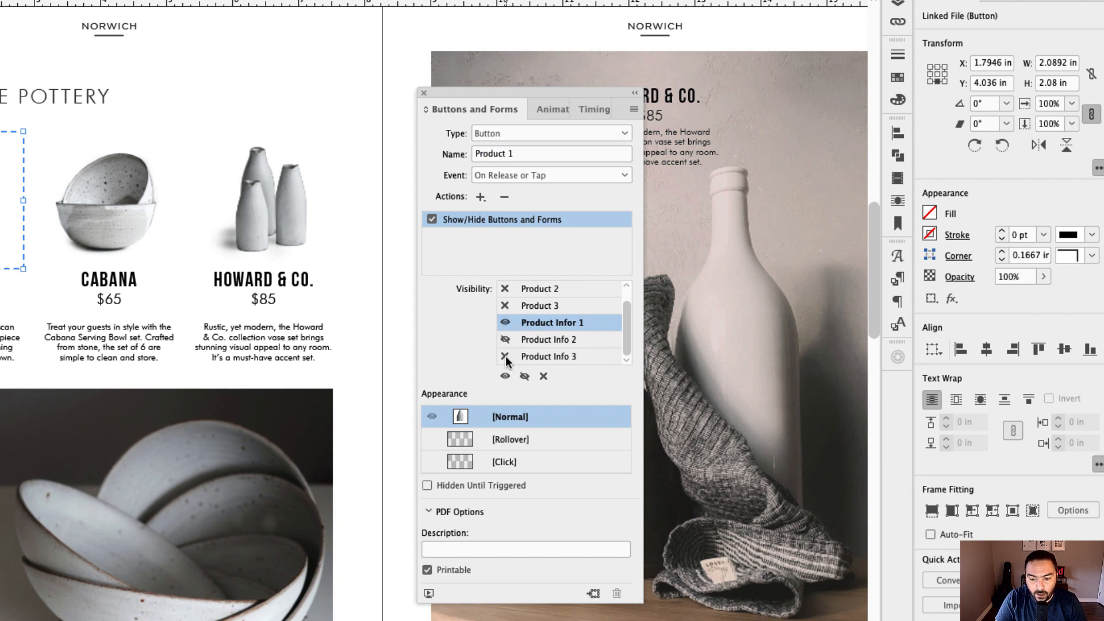
left_click(505, 357)
left_click(506, 357)
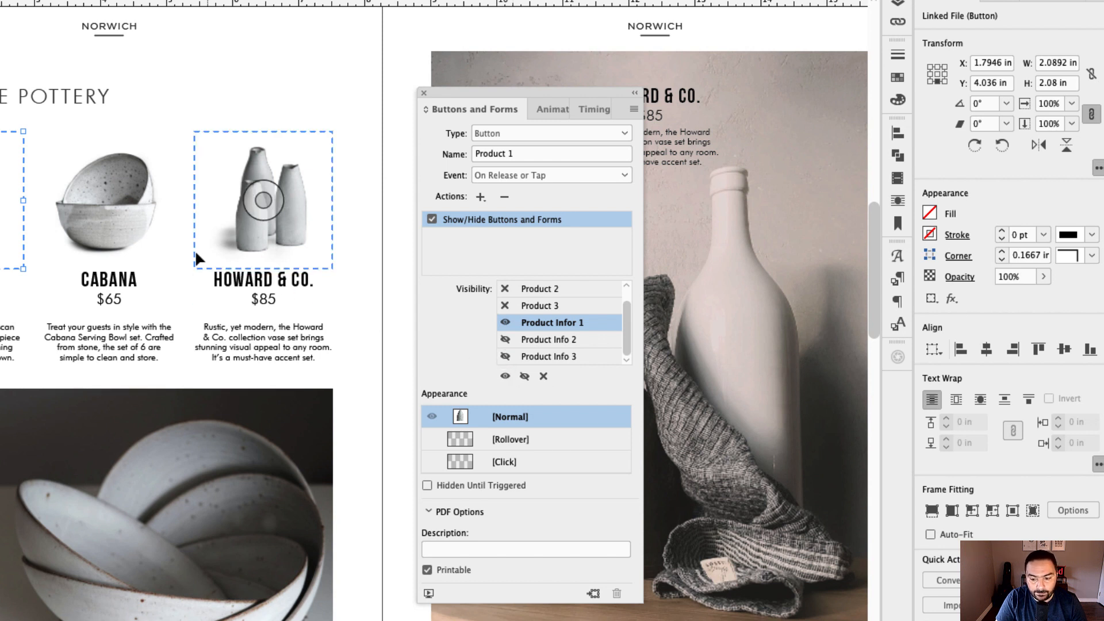
Step: Give the Cabana bowl's Product 2 button a Show/Hide Buttons and Forms action showing Product Info 2 and hiding Product Infor 1 and Product Info 3
left_click(143, 246)
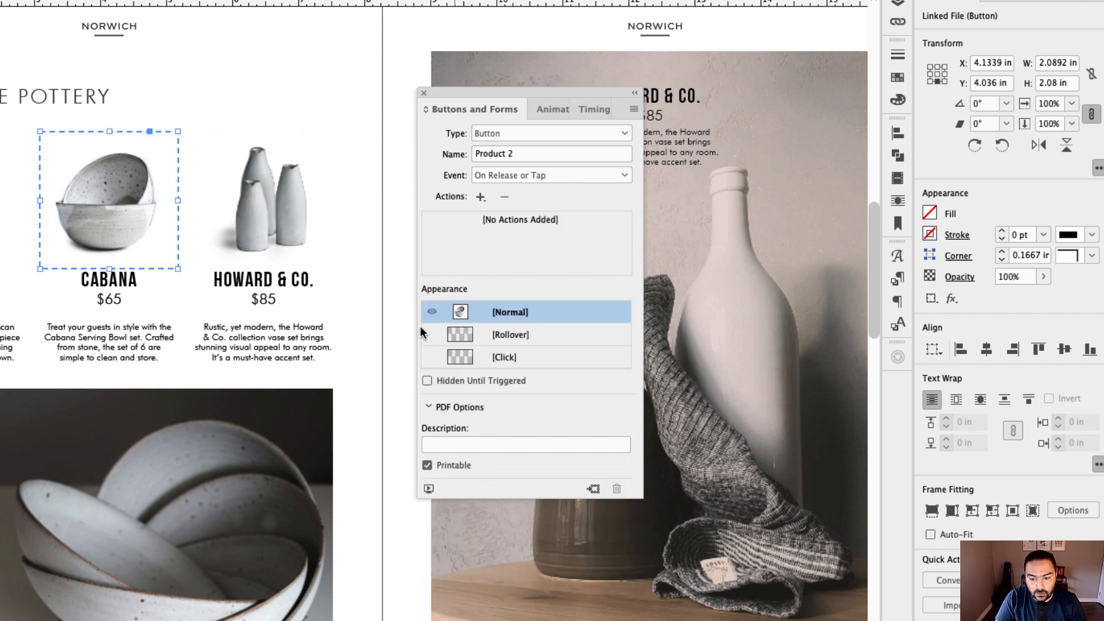
left_click(481, 198)
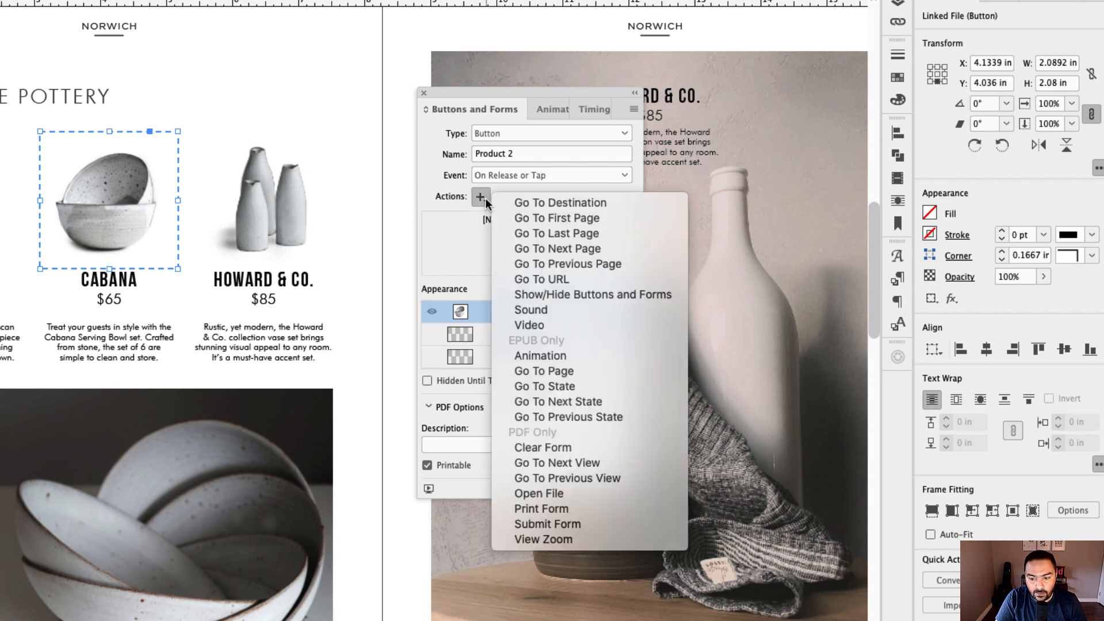
left_click(622, 293)
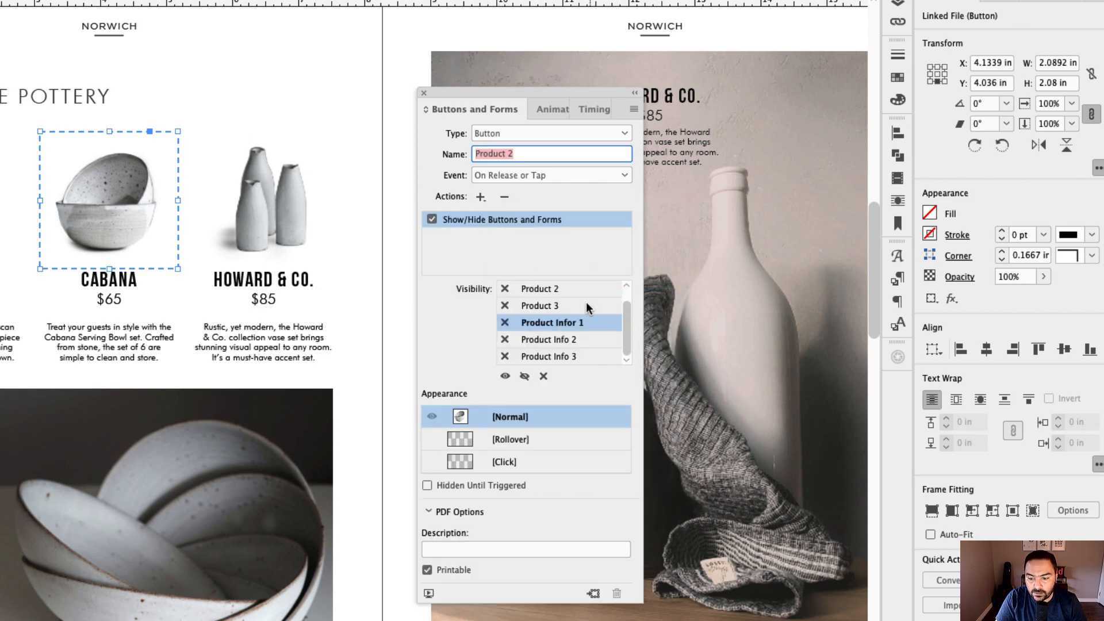
left_click(506, 323)
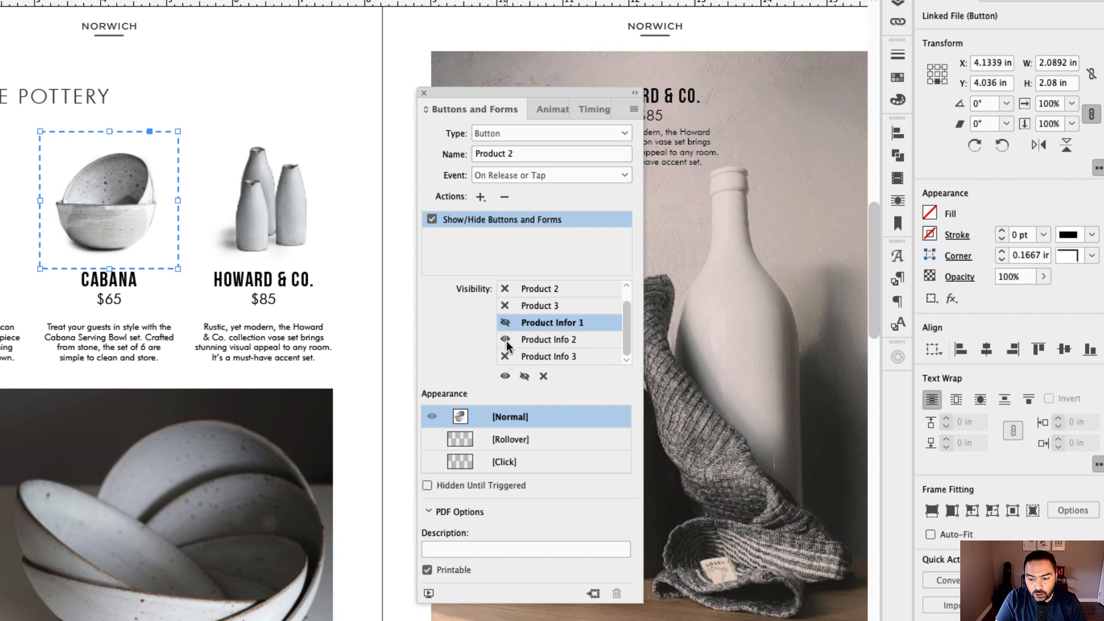
left_click(506, 340)
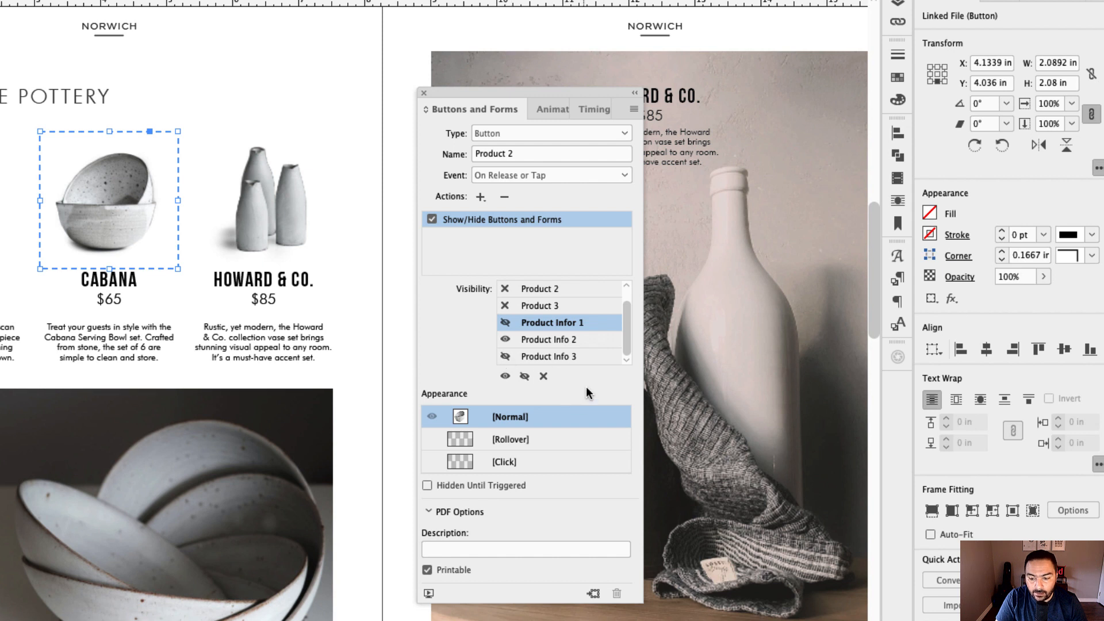
Step: Give the Howard & Co. Product 3 button a Show/Hide Buttons and Forms action showing Product Info 3 and hiding Product Infor 1 and Product Info 2
left_click(299, 237)
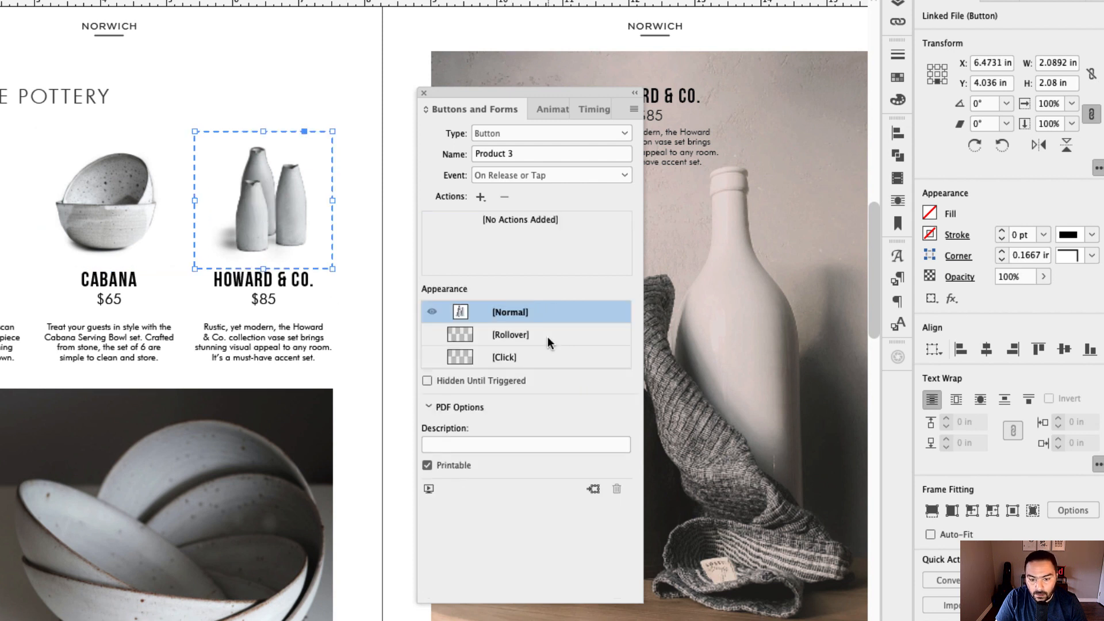
left_click(480, 197)
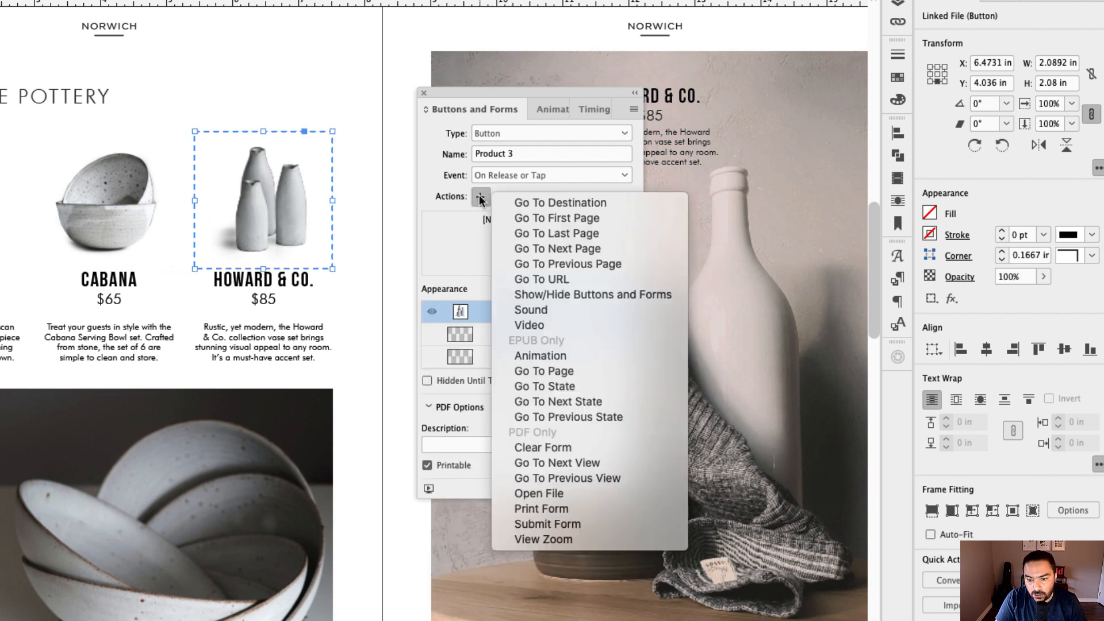
left_click(606, 295)
left_click(504, 324)
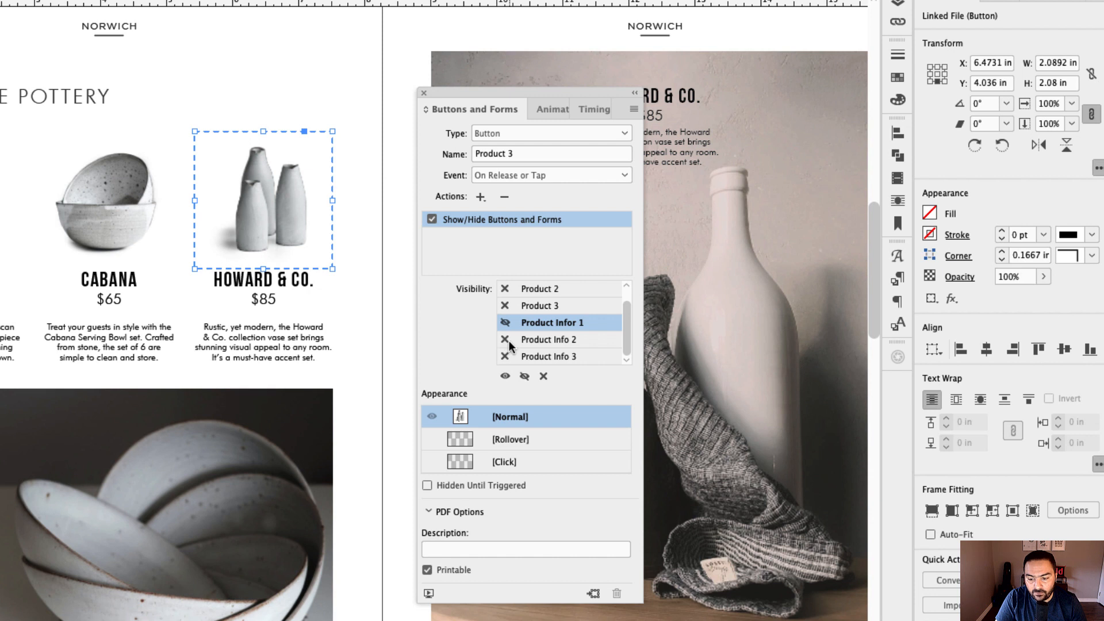
left_click(506, 340)
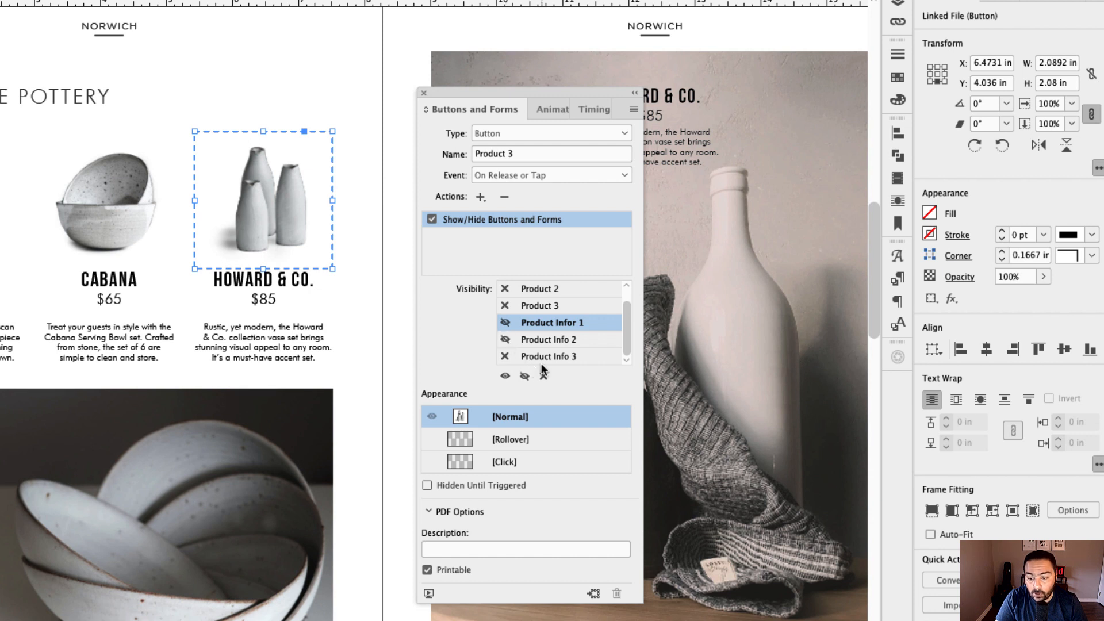
left_click(505, 357)
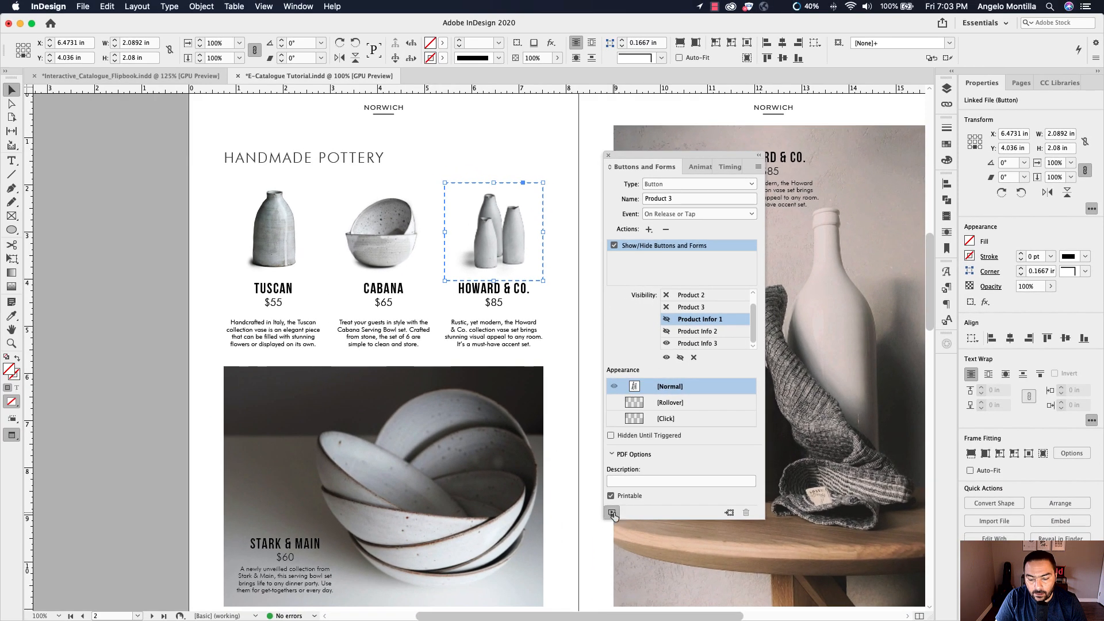
Step: Preview the spread's EPUB interactivity, test the Tuscan, Cabana and Howard & Co. image buttons repeatedly, and close the preview
left_click(429, 593)
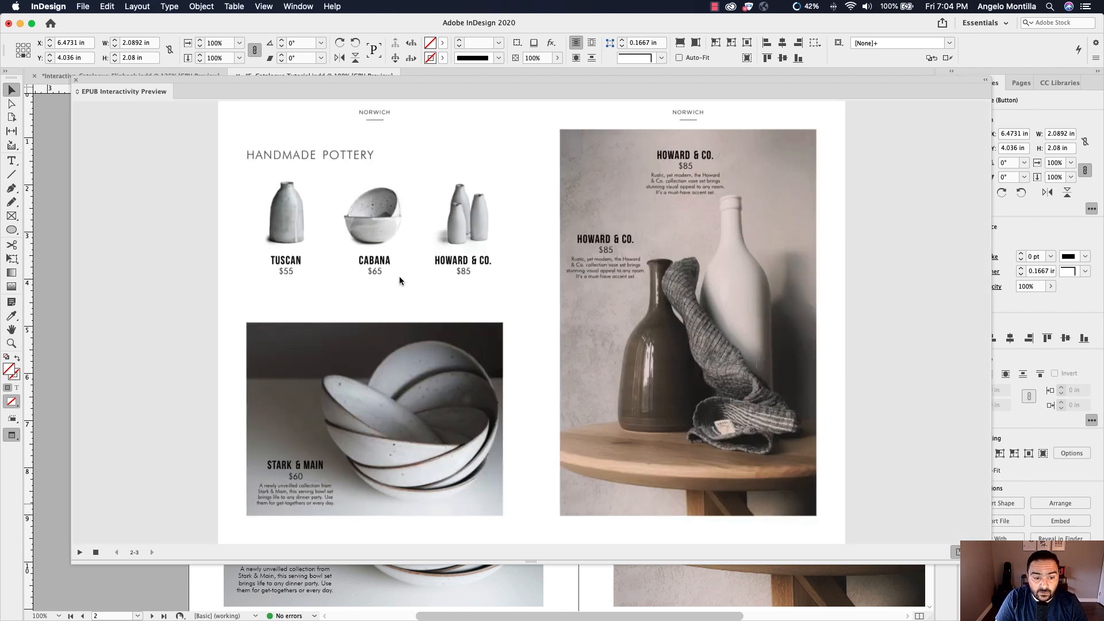
left_click(298, 219)
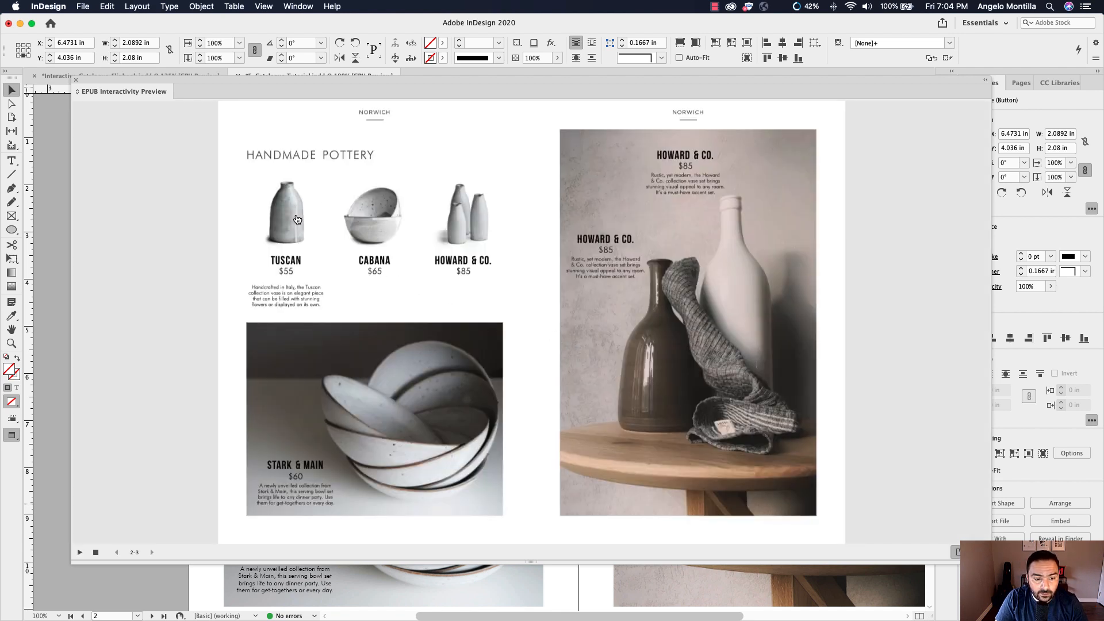
left_click(373, 223)
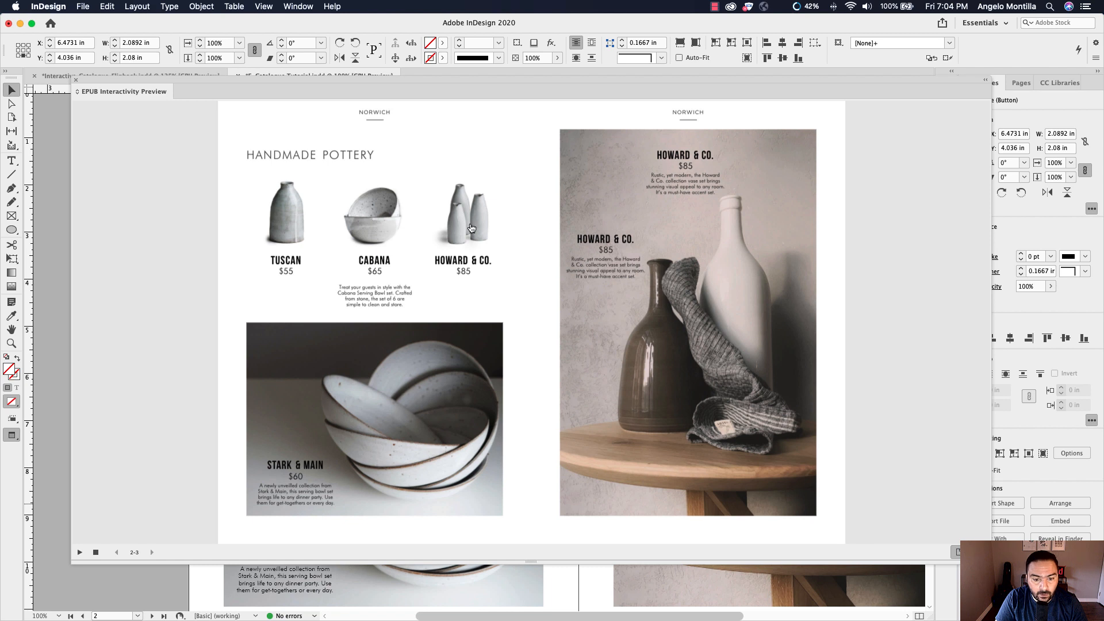
left_click(472, 229)
left_click(287, 228)
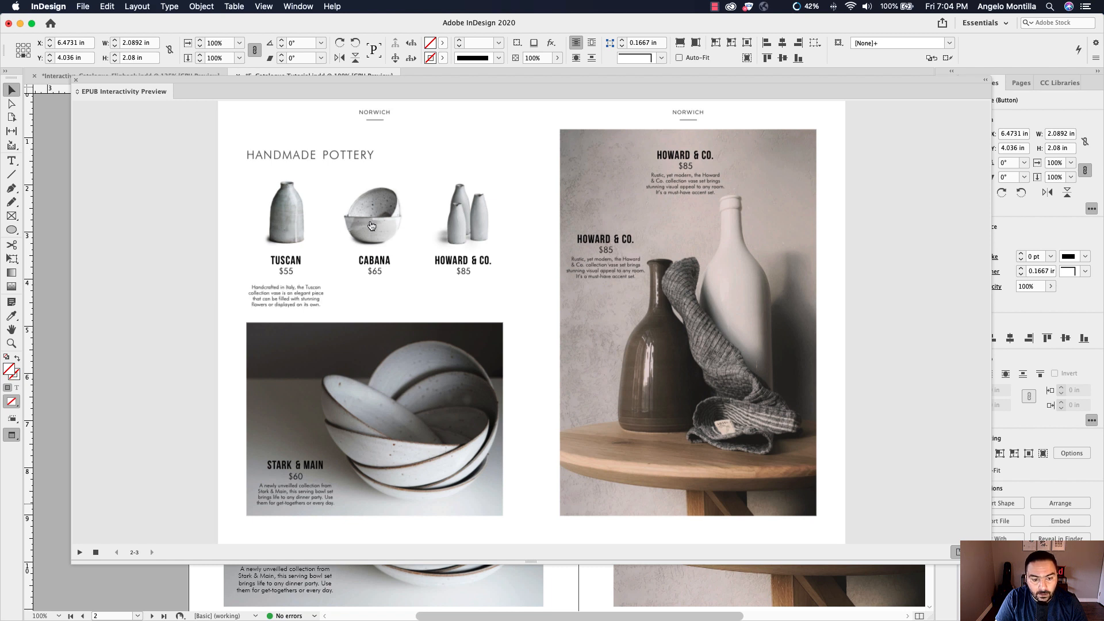
left_click(373, 226)
left_click(468, 227)
left_click(371, 233)
left_click(292, 226)
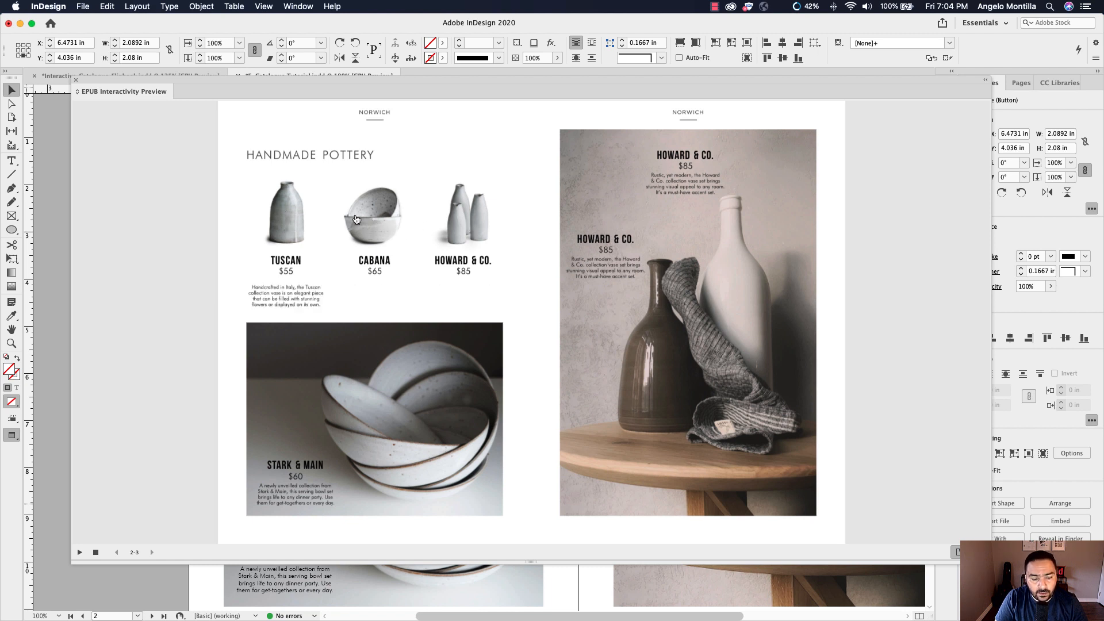
left_click(357, 221)
left_click(467, 222)
left_click(377, 228)
left_click(276, 222)
left_click(369, 222)
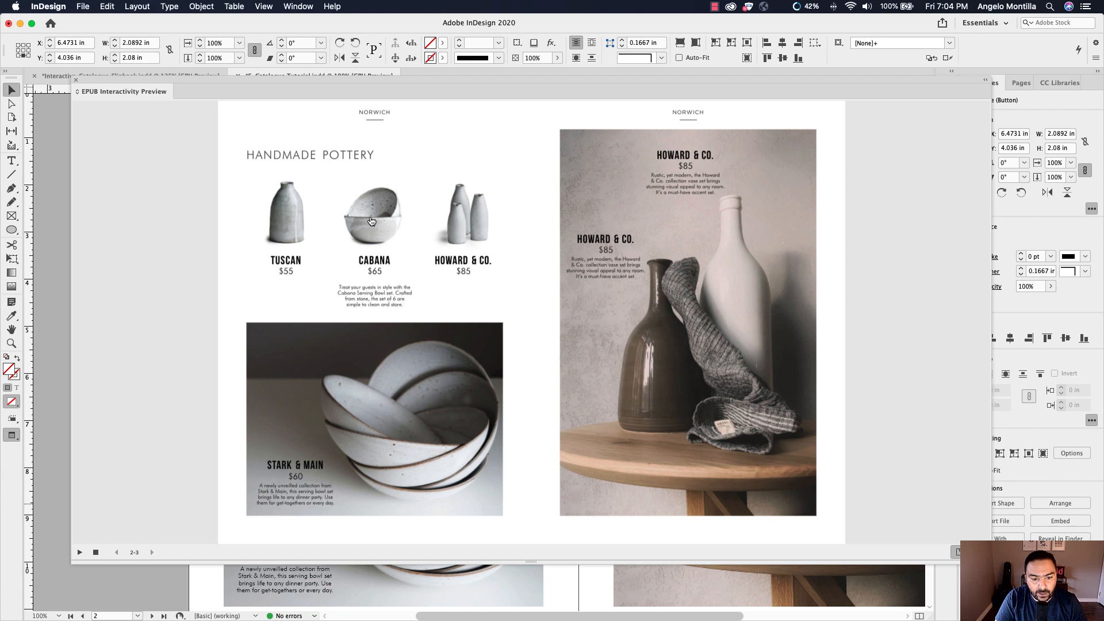
left_click(467, 222)
left_click(361, 227)
left_click(276, 222)
left_click(359, 223)
left_click(468, 226)
left_click(357, 229)
left_click(305, 221)
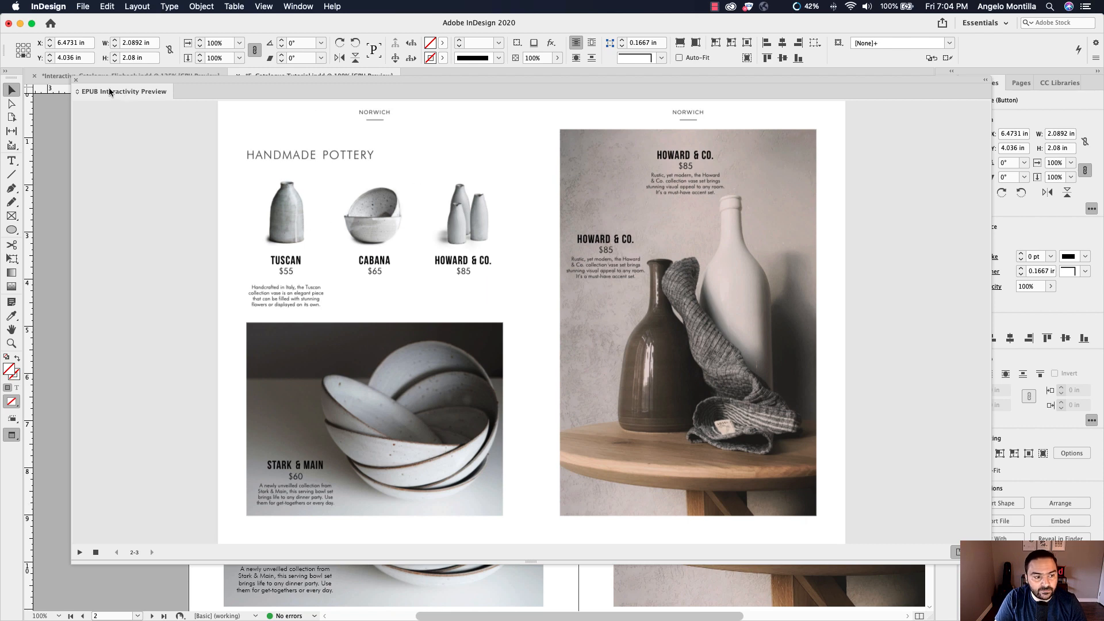
left_click(75, 80)
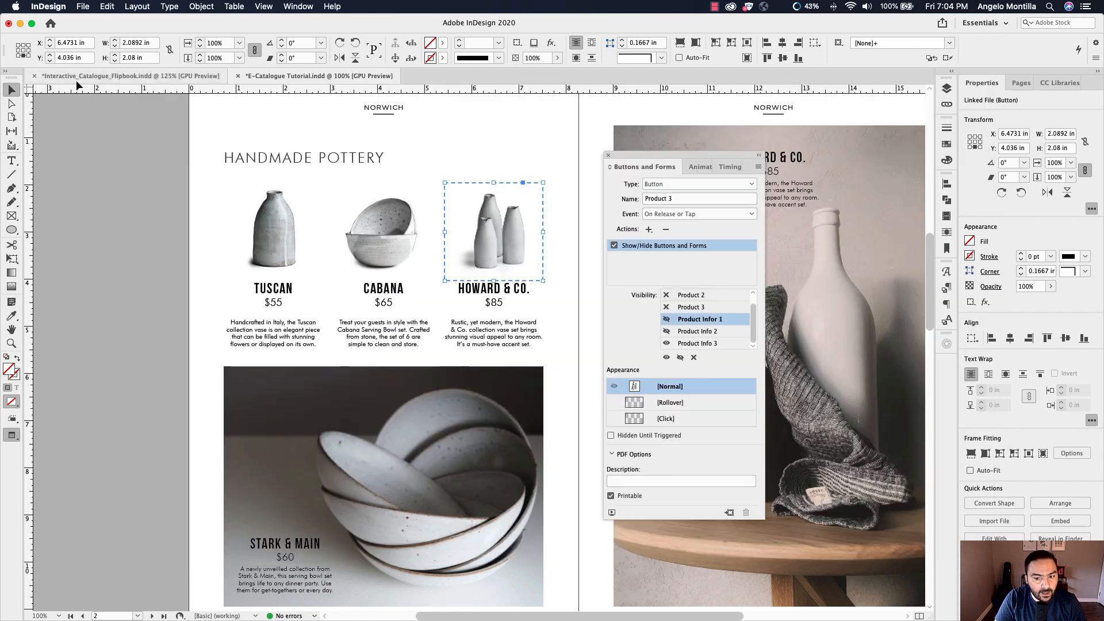
Step: Add a Rollover appearance to the Tuscan vase's Product 1 button and return to its Normal appearance
left_click(253, 252)
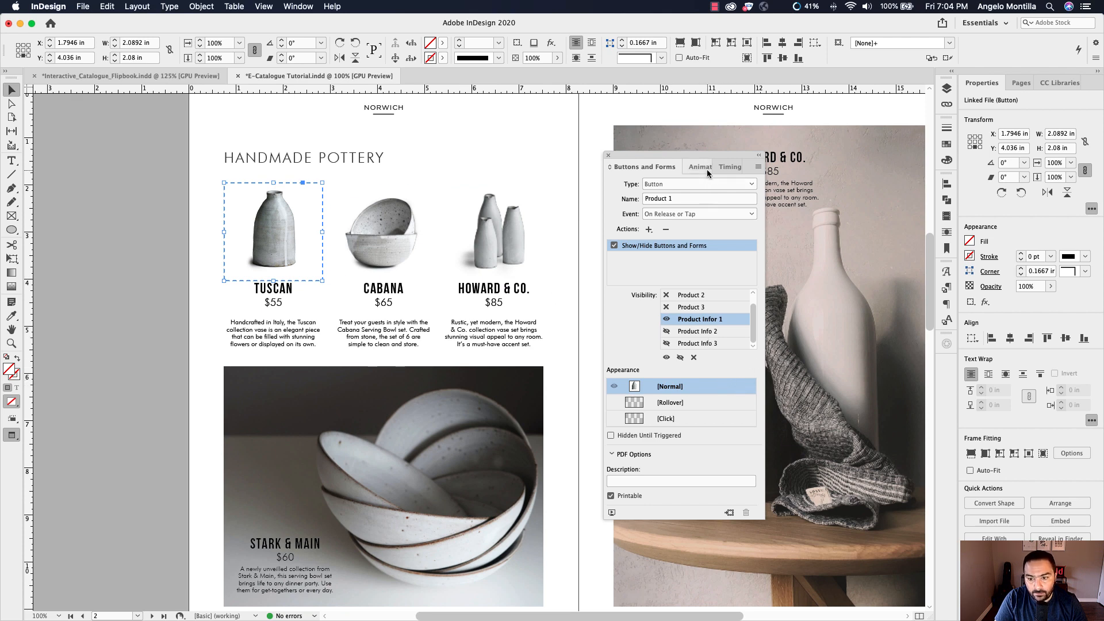
left_click_drag(710, 161, 716, 98)
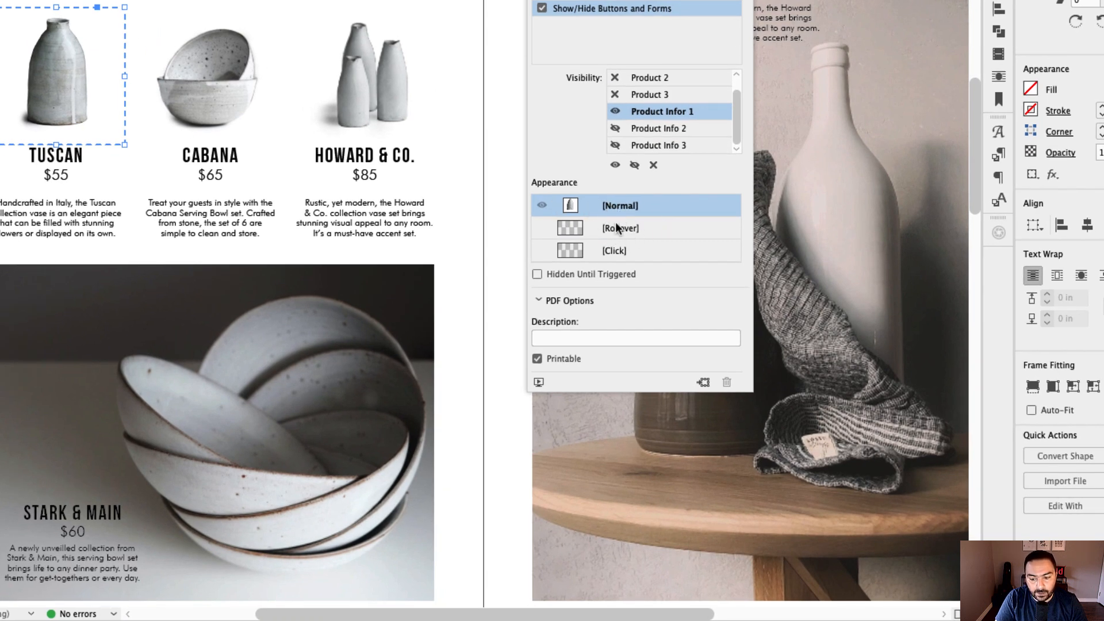
left_click(627, 233)
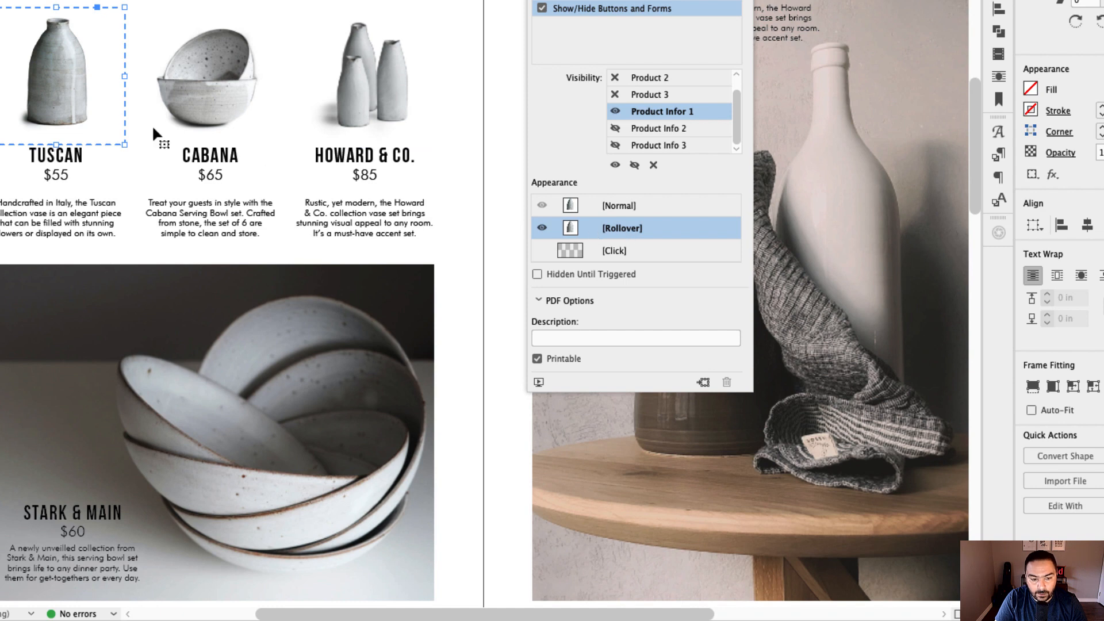
left_click(623, 204)
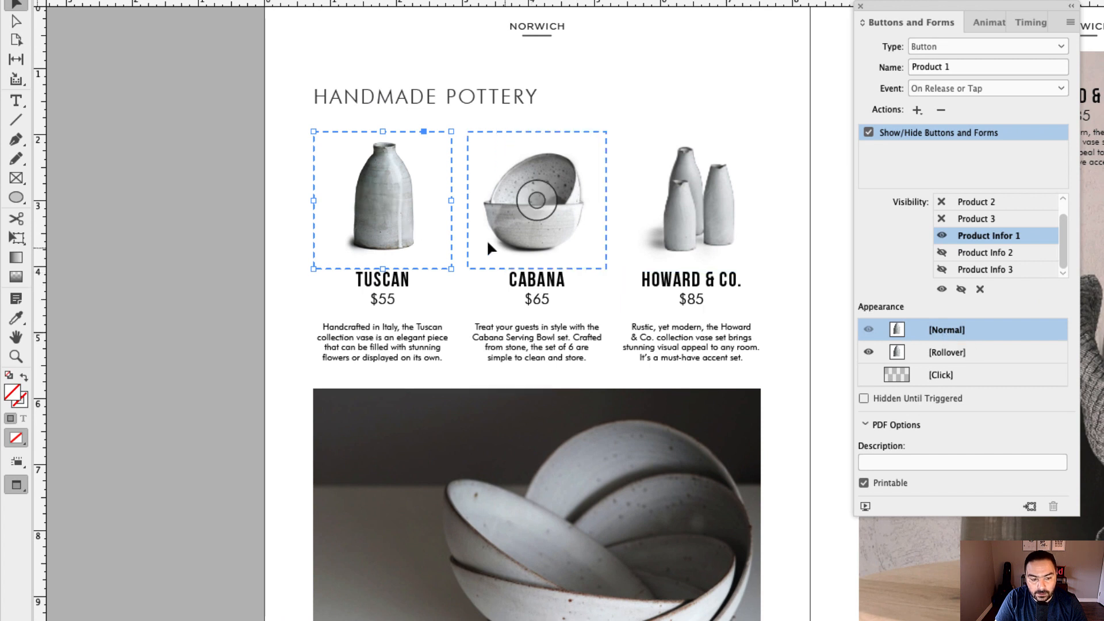
Step: Set the opacity of the Tuscan vase image inside the Product 1 button's Normal appearance to 50%
double_click(400, 216)
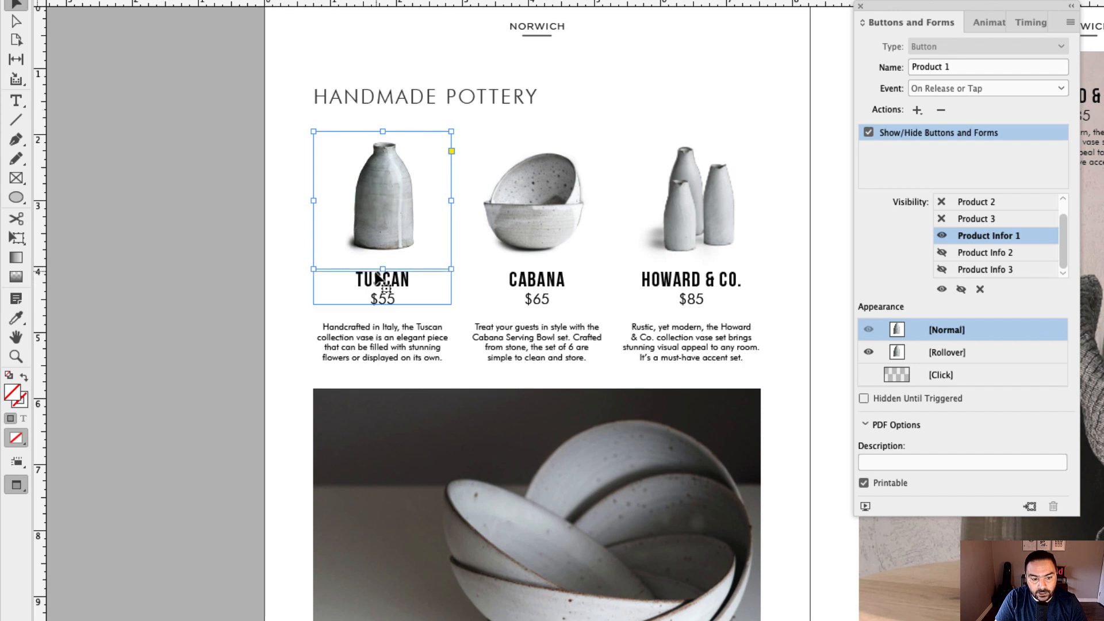
left_click(263, 222)
left_click(365, 254)
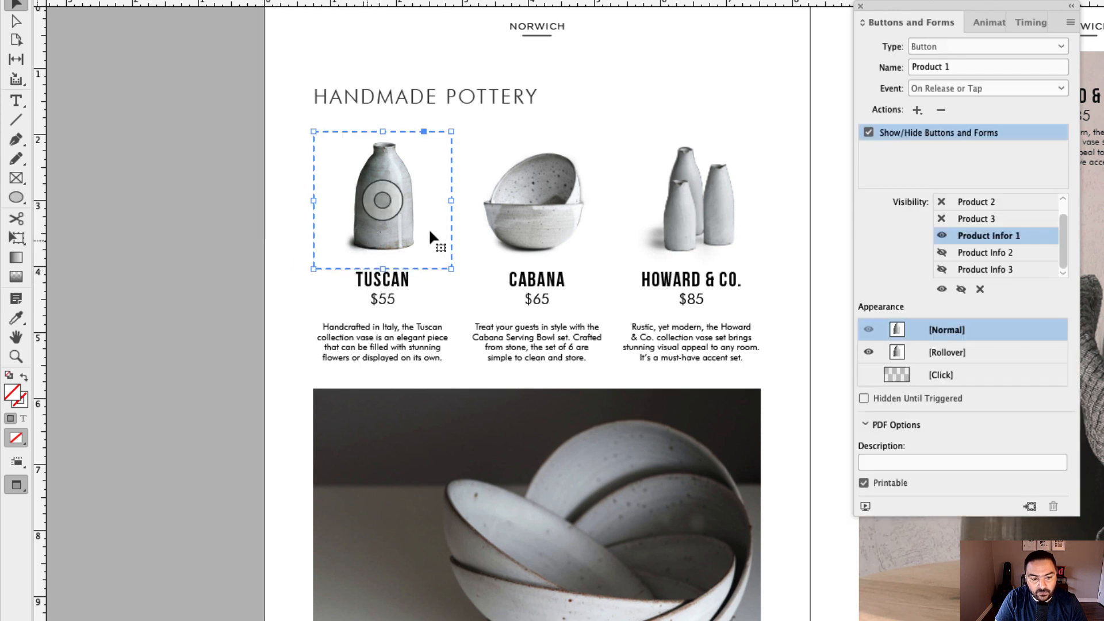
double_click(417, 221)
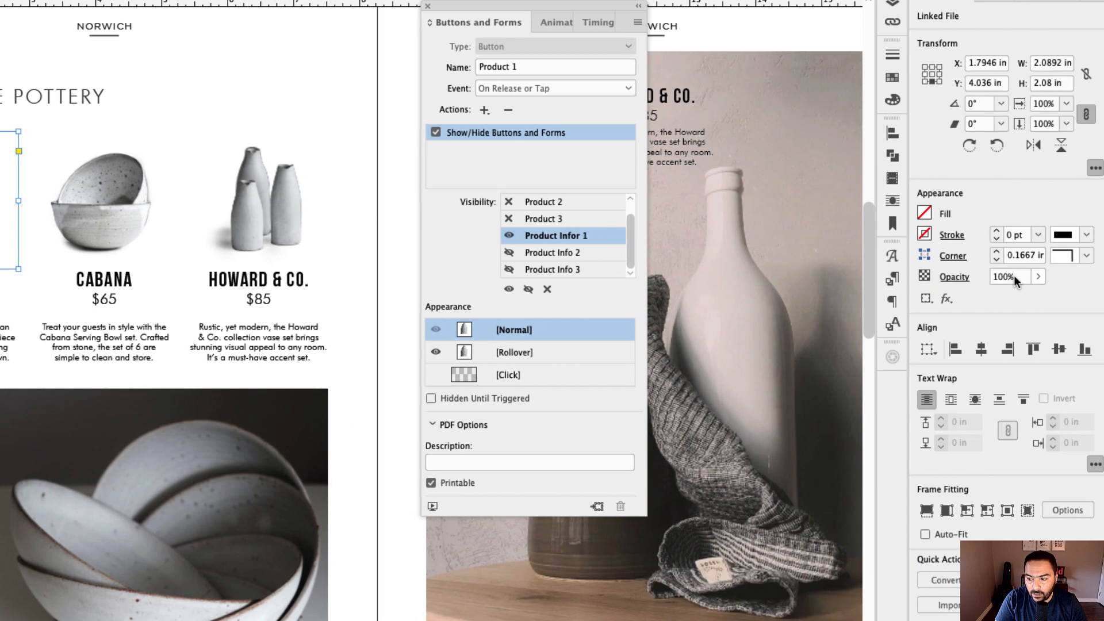
left_click_drag(1007, 275, 979, 277)
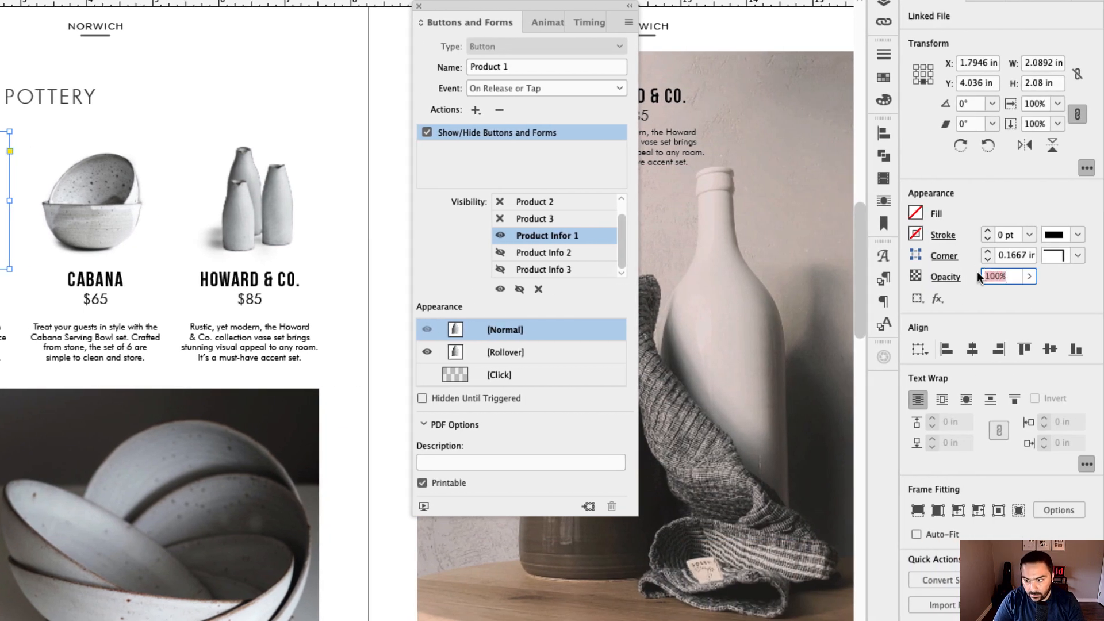
type("50")
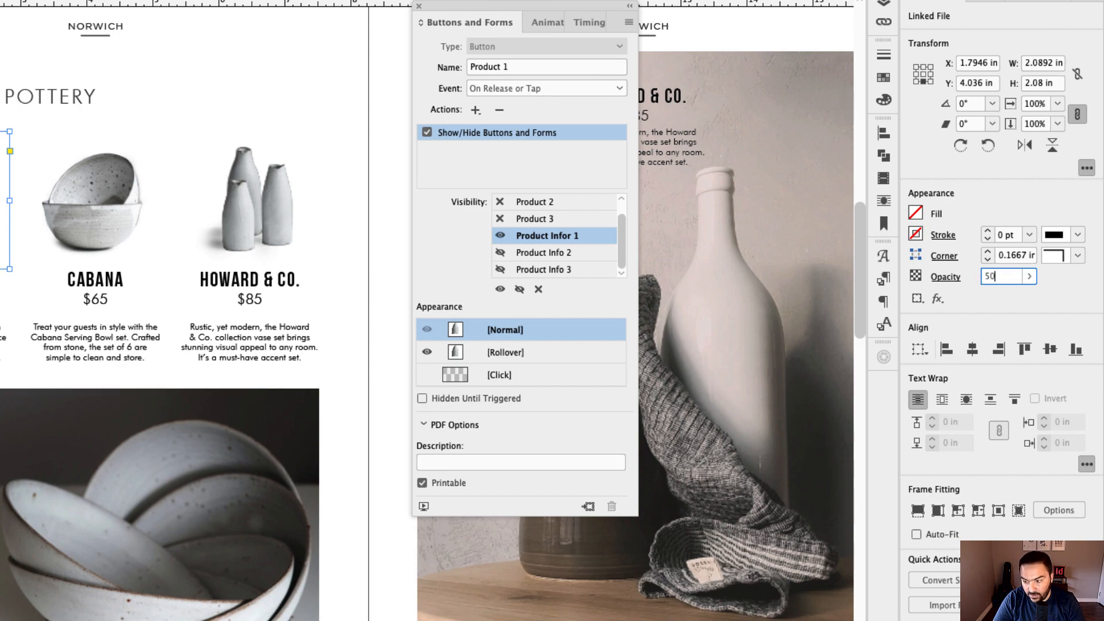
key("Return")
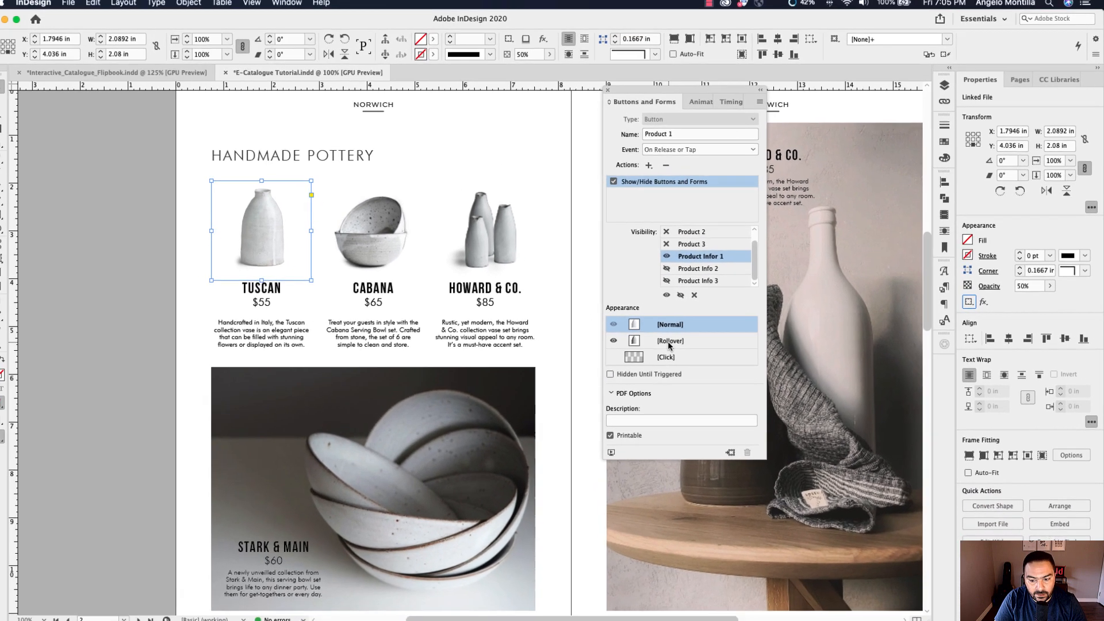
Step: Compare the Tuscan vase button's Normal and Rollover appearances by switching between them repeatedly
left_click(669, 342)
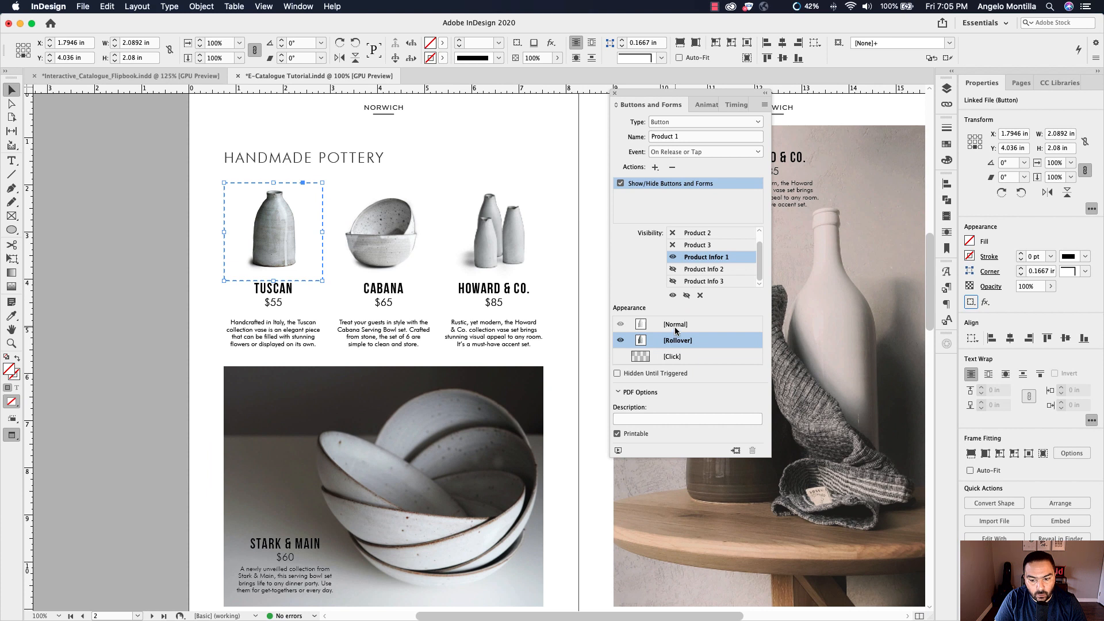
left_click(669, 330)
left_click(673, 342)
left_click(677, 329)
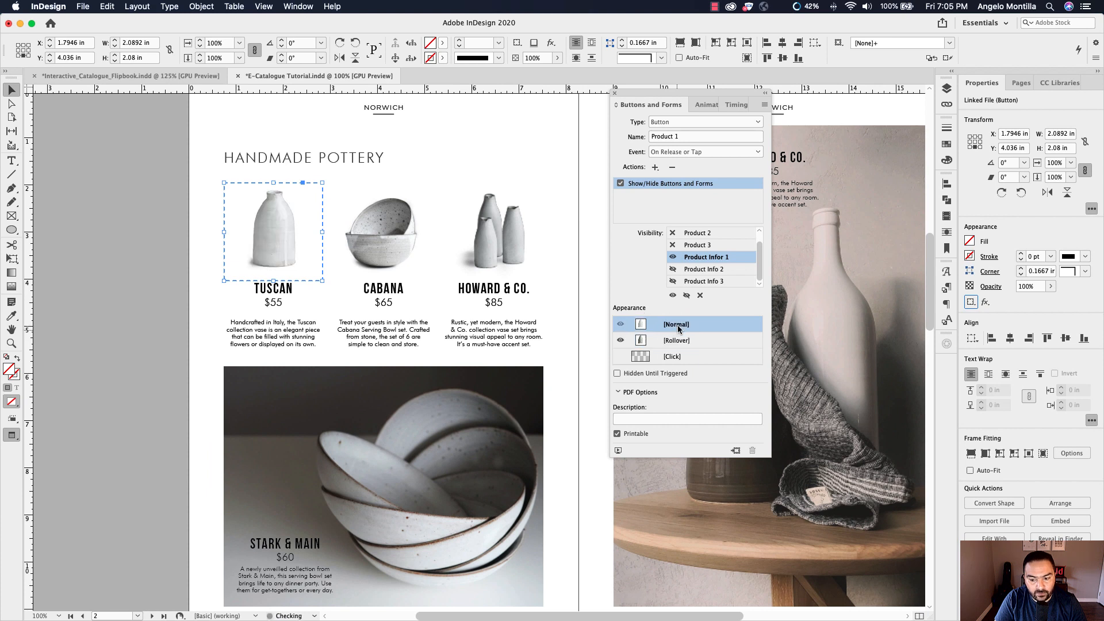
left_click(674, 344)
left_click(677, 330)
left_click(674, 343)
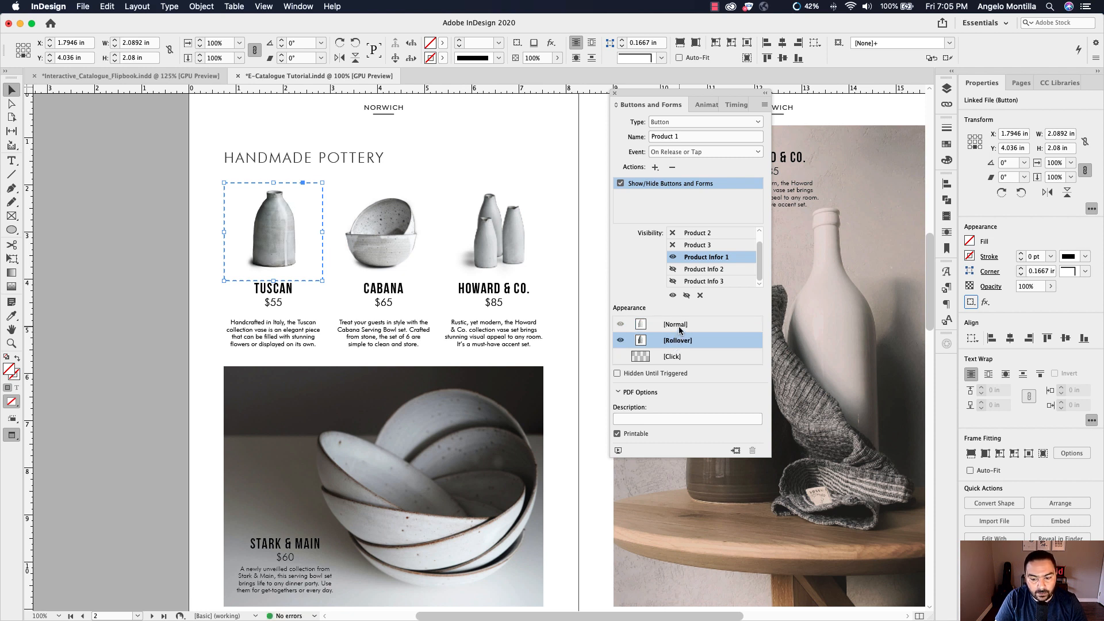
left_click(679, 330)
left_click(674, 340)
Step: Add a Rollover appearance to the Cabana bowl's Product 2 button and set its Normal image to 50% opacity, comparing both states
left_click(397, 253)
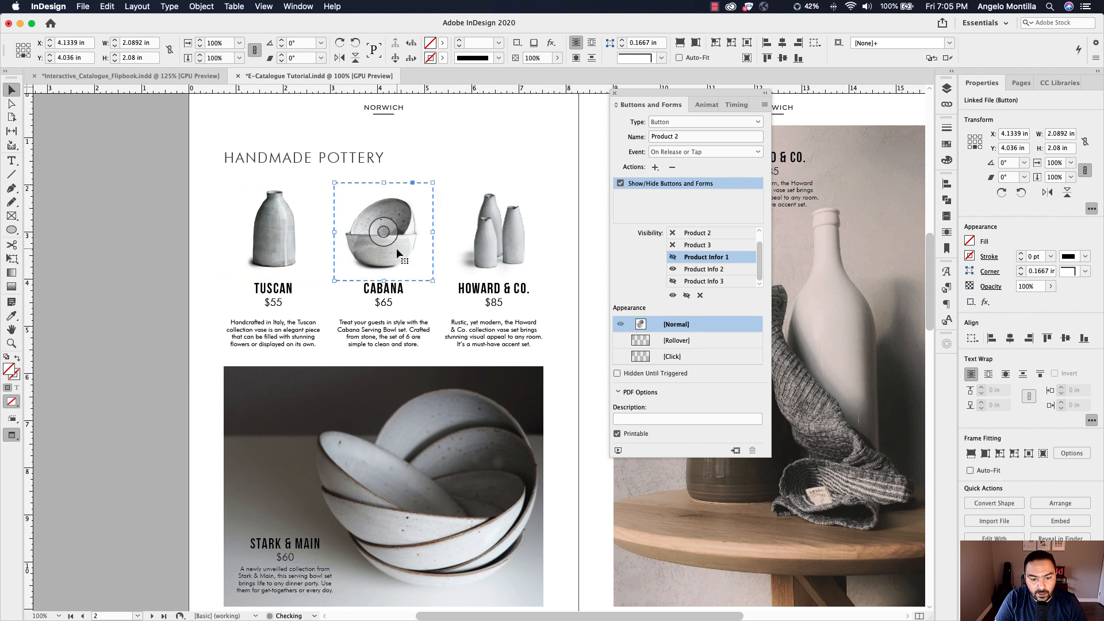
left_click(680, 343)
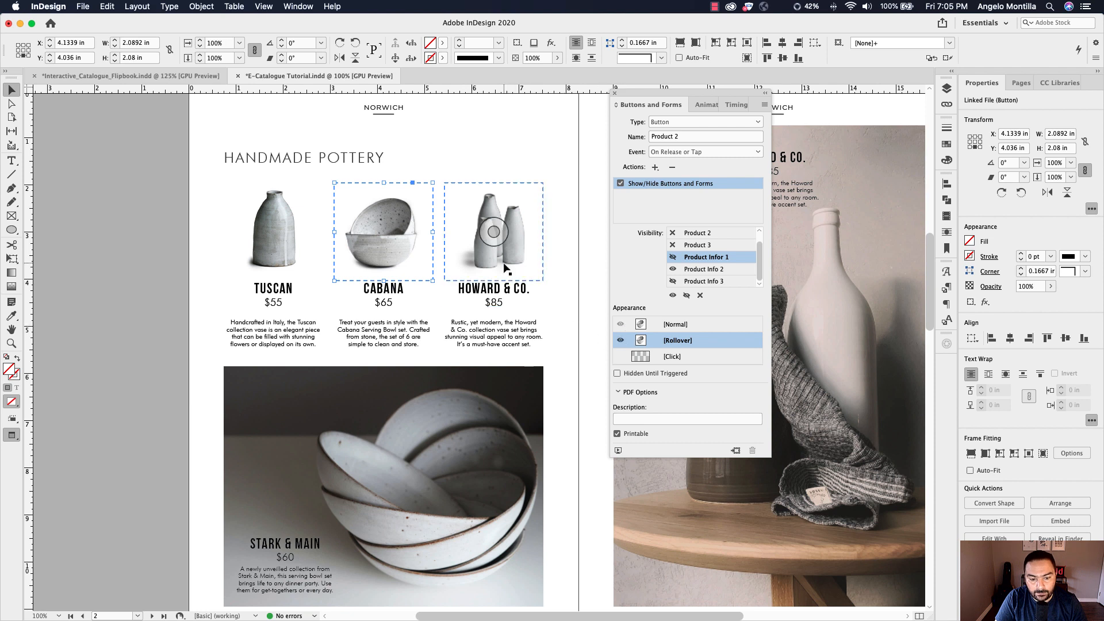
left_click(688, 326)
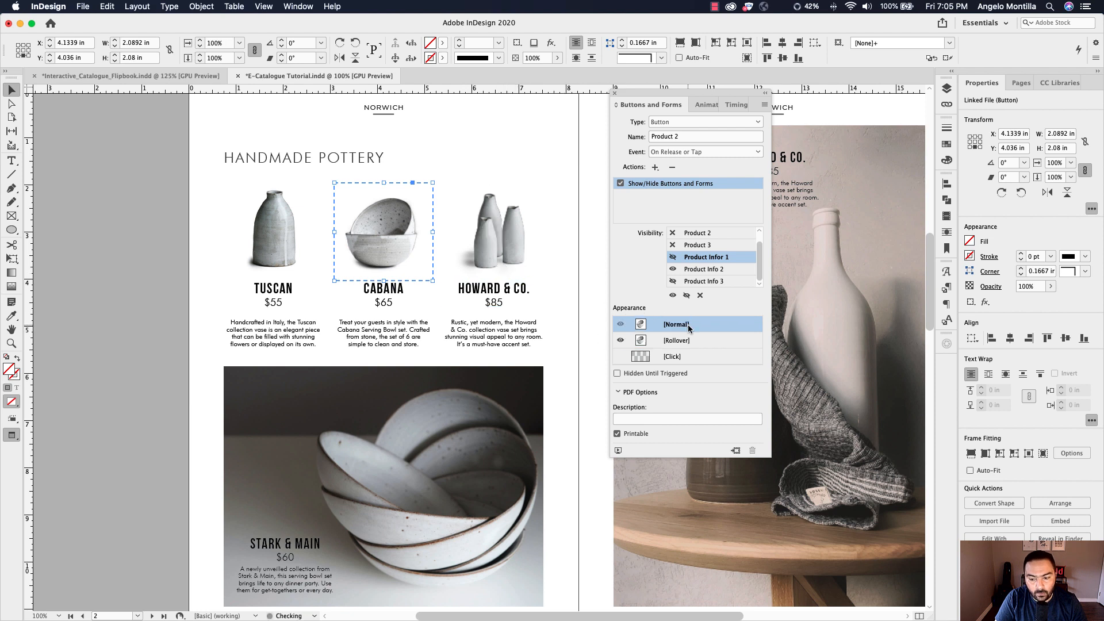
double_click(409, 253)
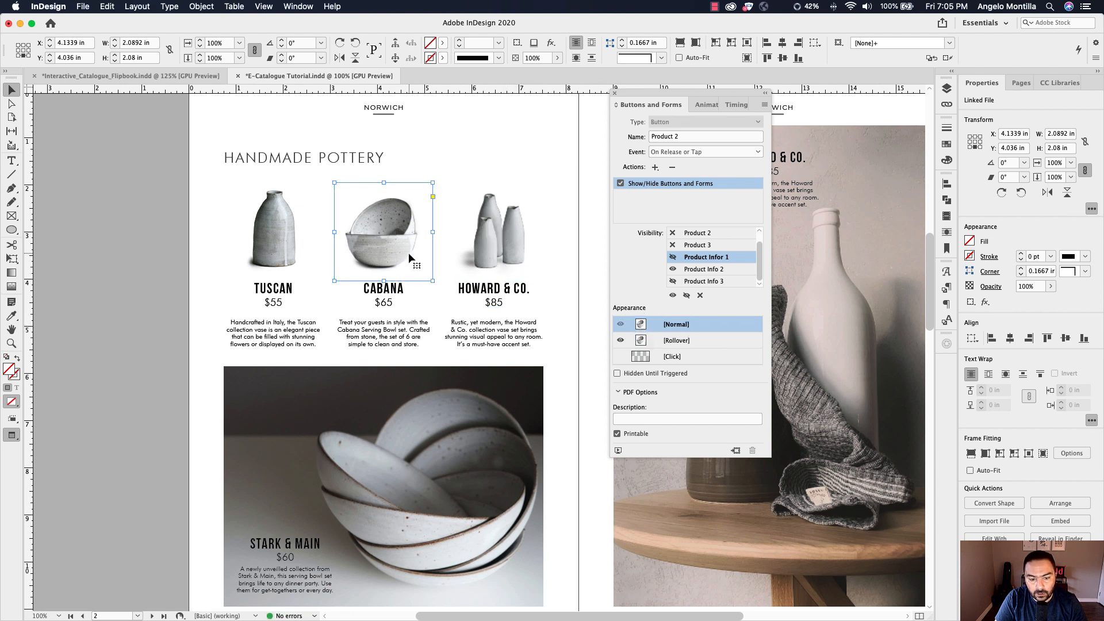
left_click(1023, 285)
type("50")
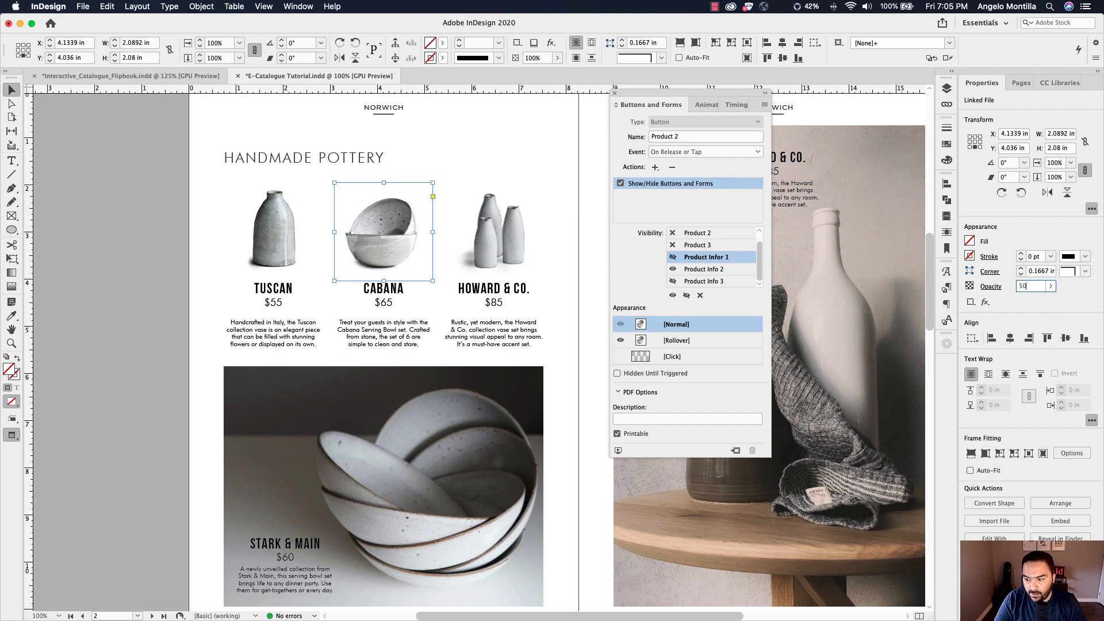
key("Return")
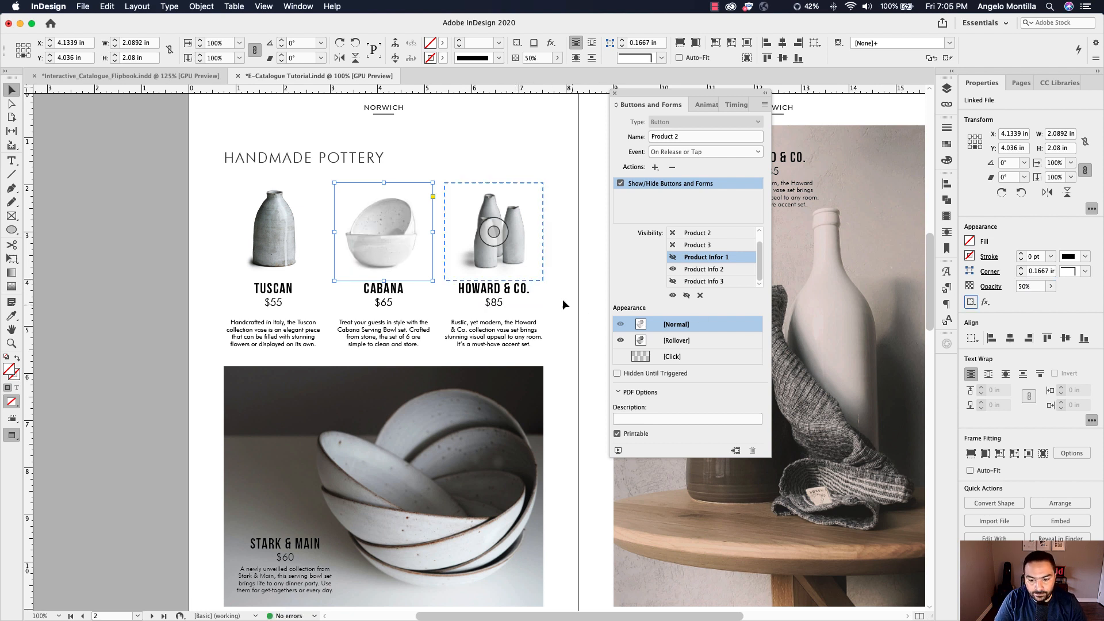
left_click(681, 340)
left_click(684, 329)
left_click(683, 342)
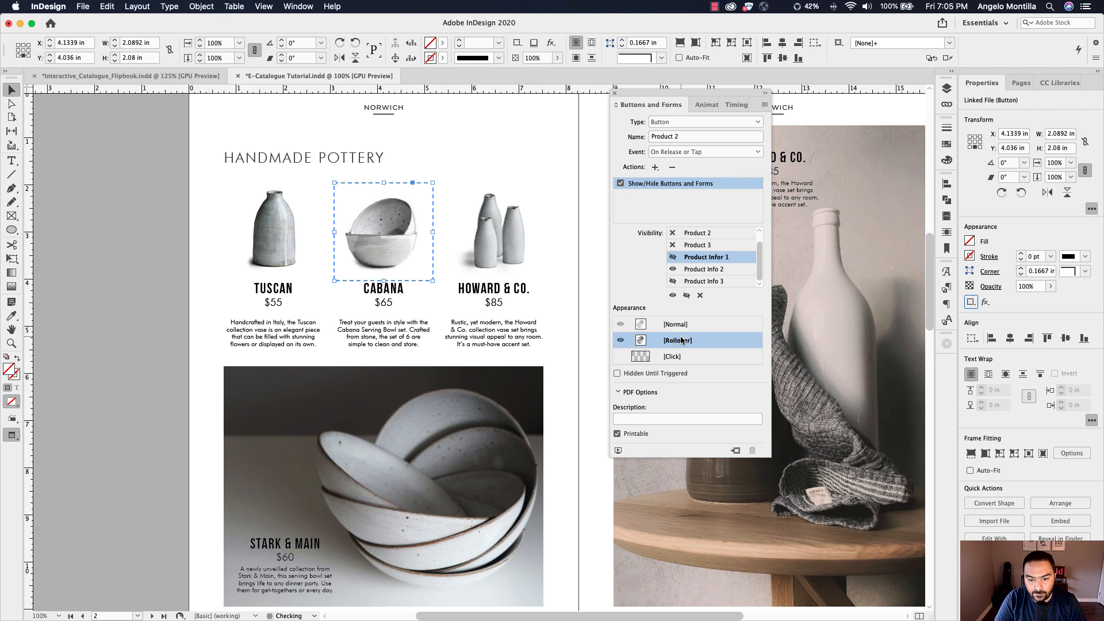
Step: Add a Rollover appearance to the Howard & Co. Product 3 button and set its Normal image to 50% opacity
left_click(512, 248)
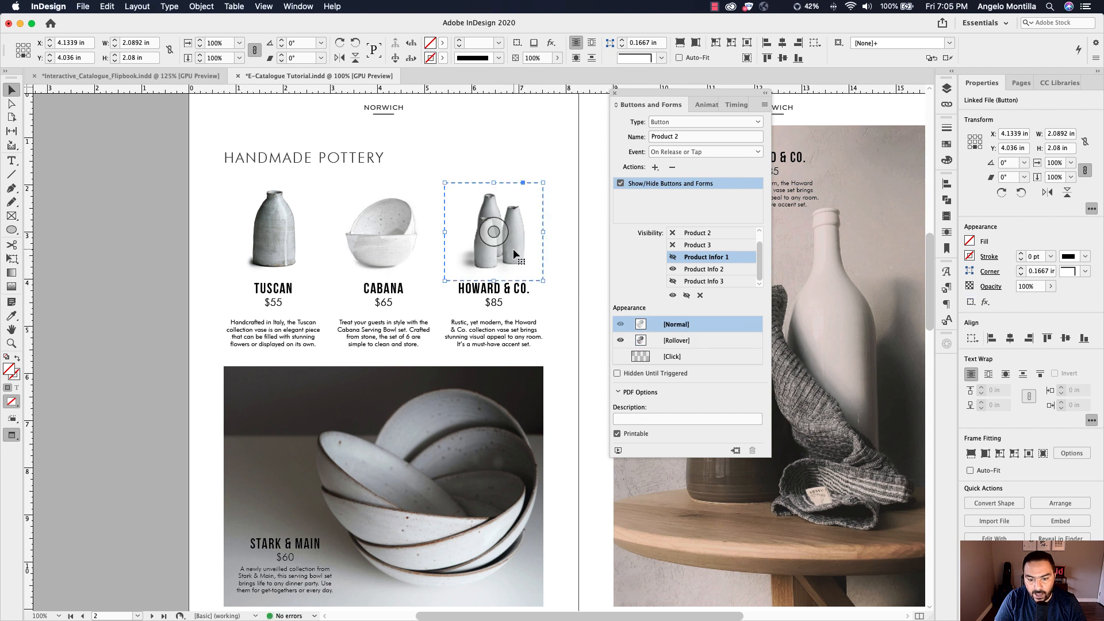
left_click(676, 340)
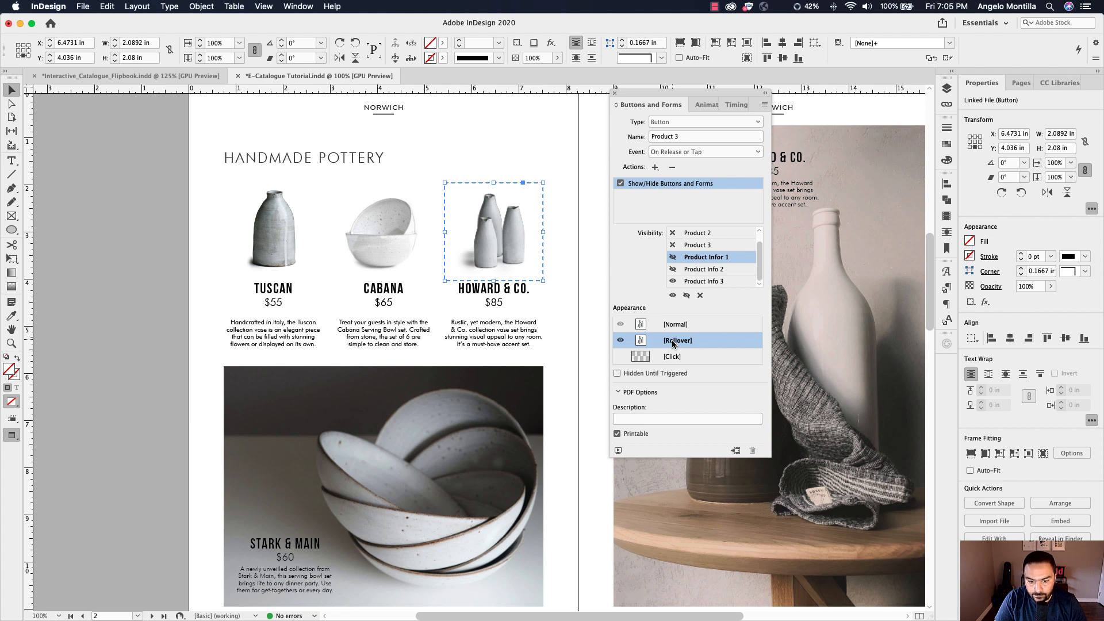
left_click(676, 325)
double_click(522, 257)
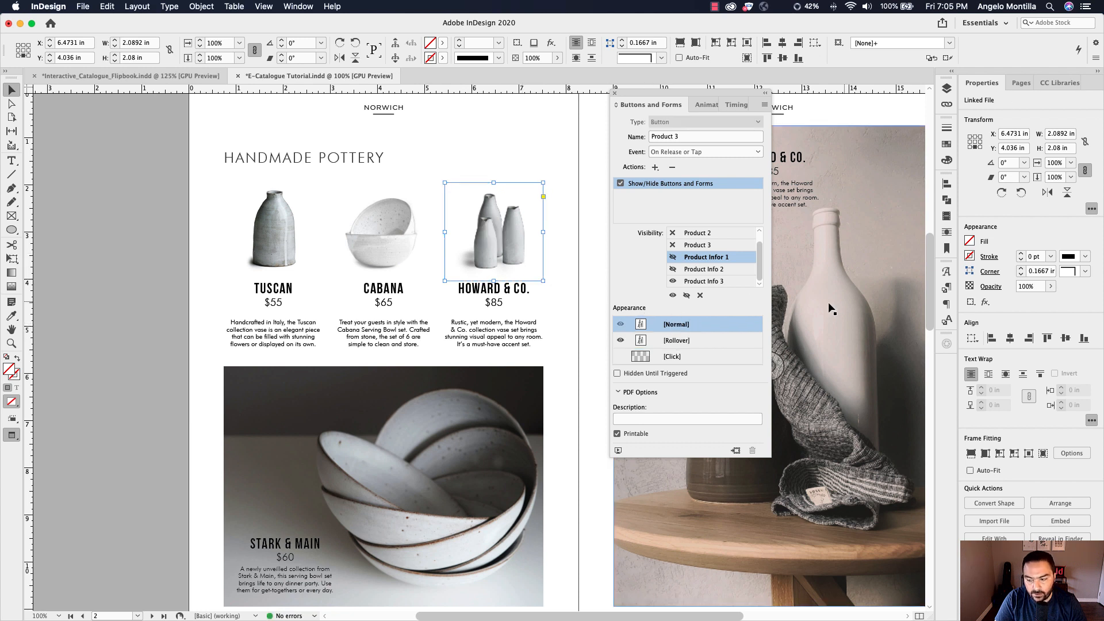
left_click(1040, 285)
type("50")
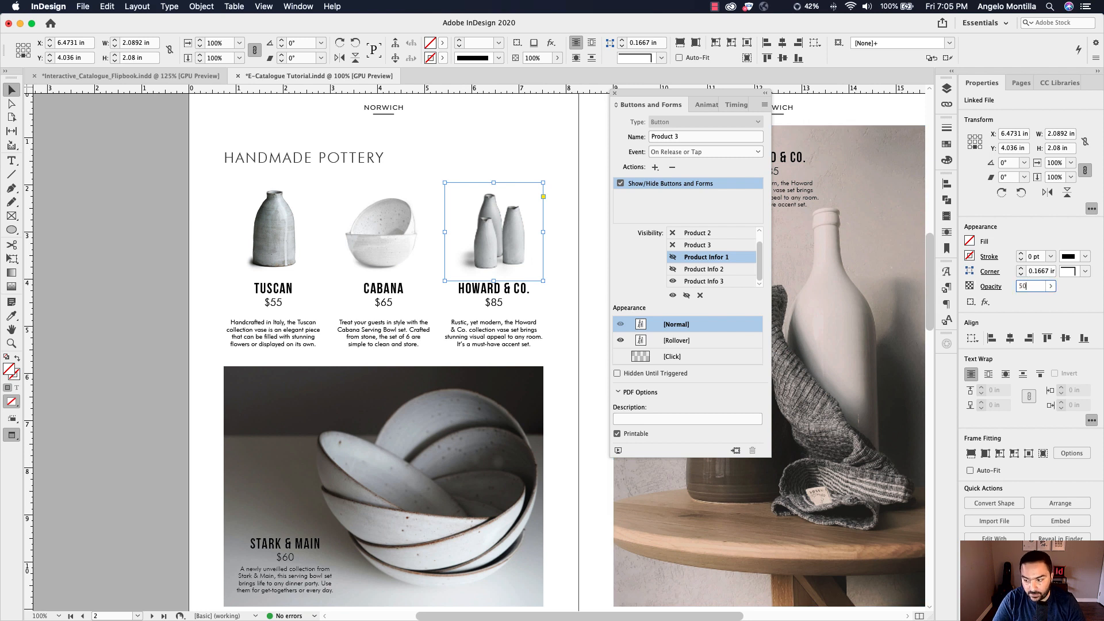
key("Return")
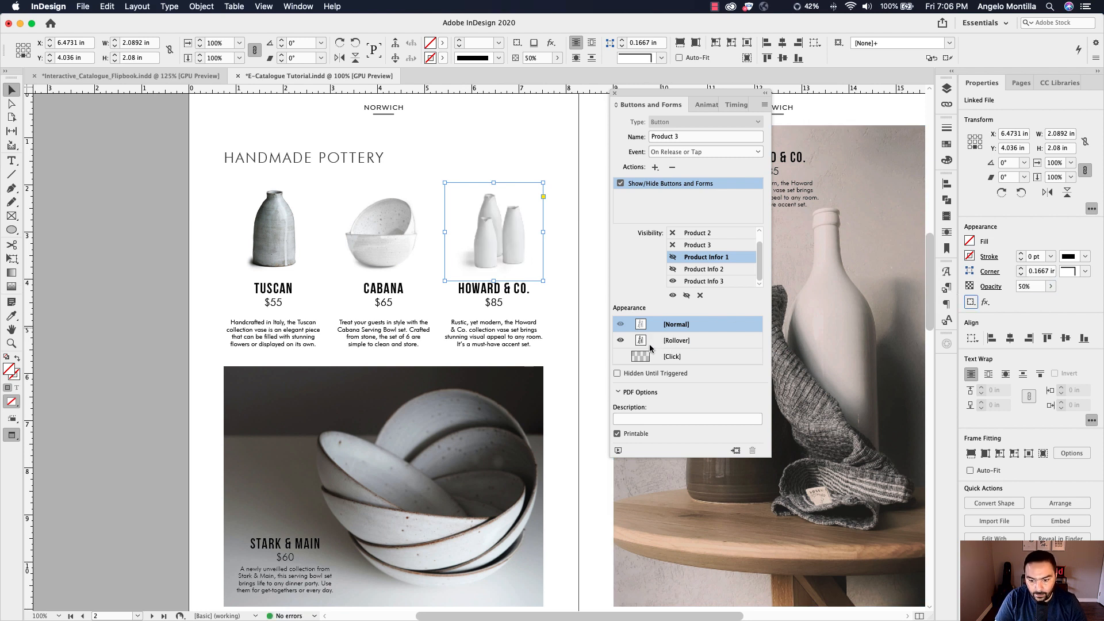
Step: Preview the spread's EPUB interactivity, test the rollover and tap behaviour of all three pottery buttons, and close the preview
left_click(618, 451)
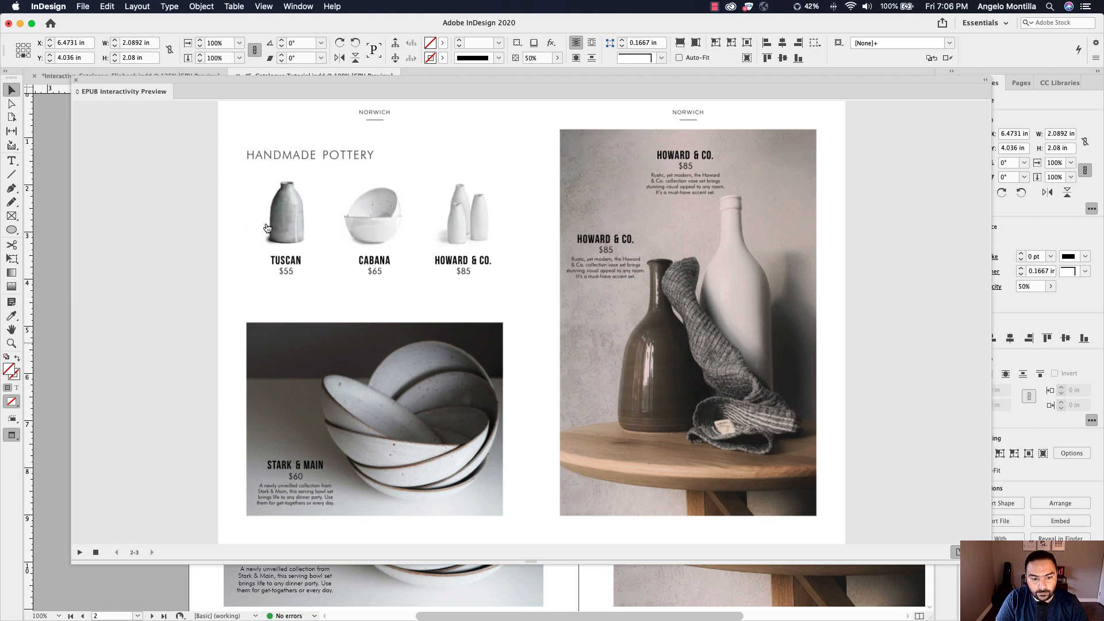
left_click(275, 224)
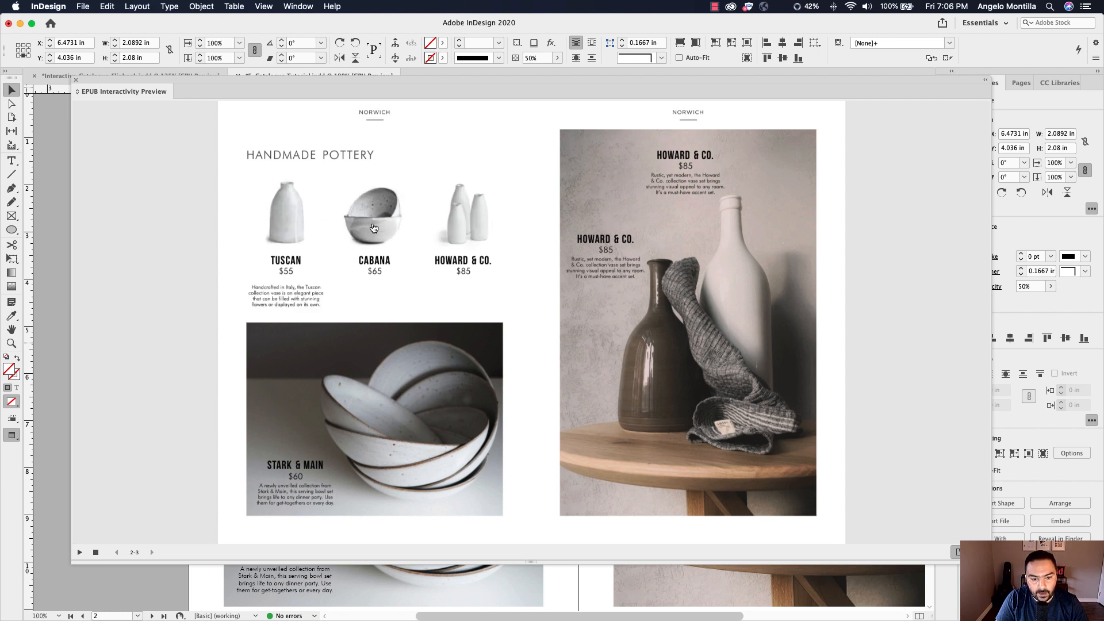
left_click(373, 229)
left_click(462, 228)
left_click(373, 227)
left_click(296, 226)
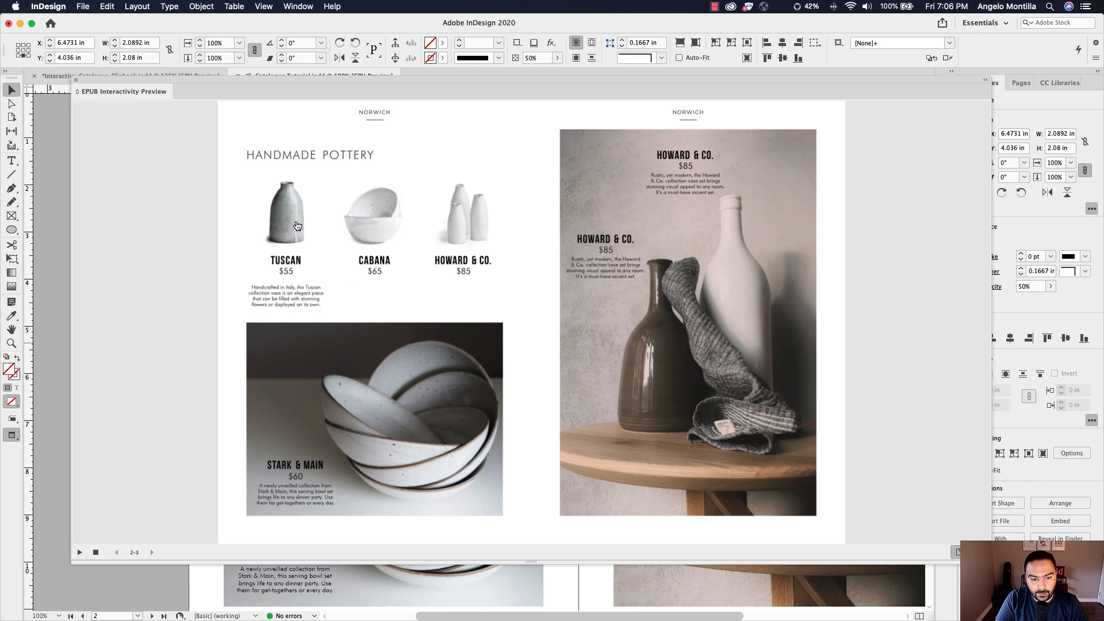
left_click(373, 224)
left_click(462, 224)
left_click(373, 223)
left_click(279, 220)
left_click(75, 80)
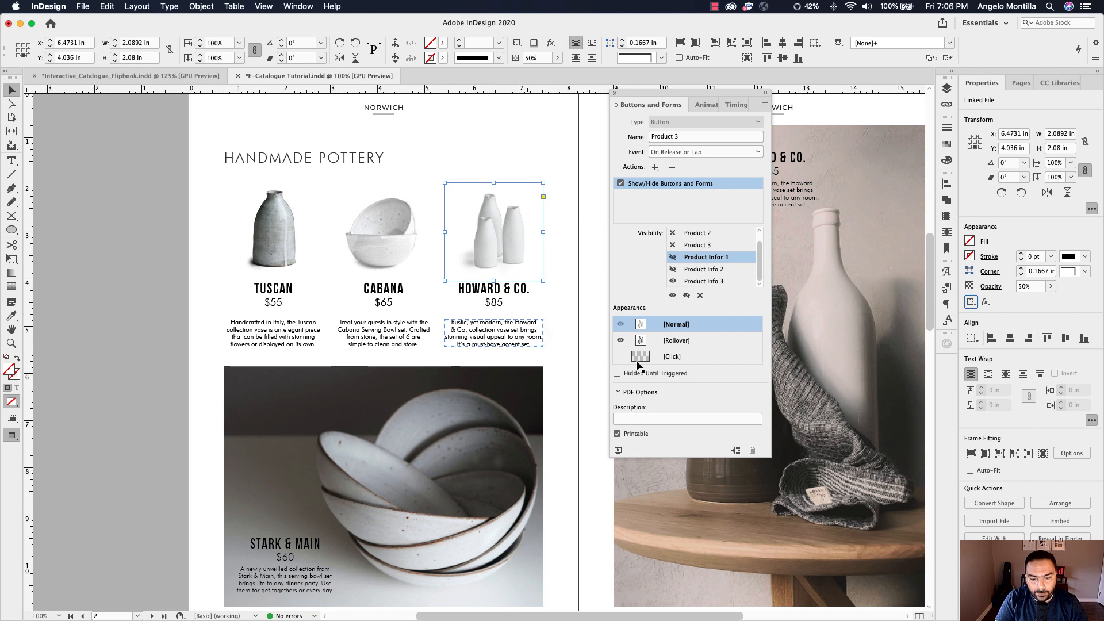
Step: Add a Click appearance to the Tuscan vase's Product 1 button and set its image to 100% opacity
left_click(280, 214)
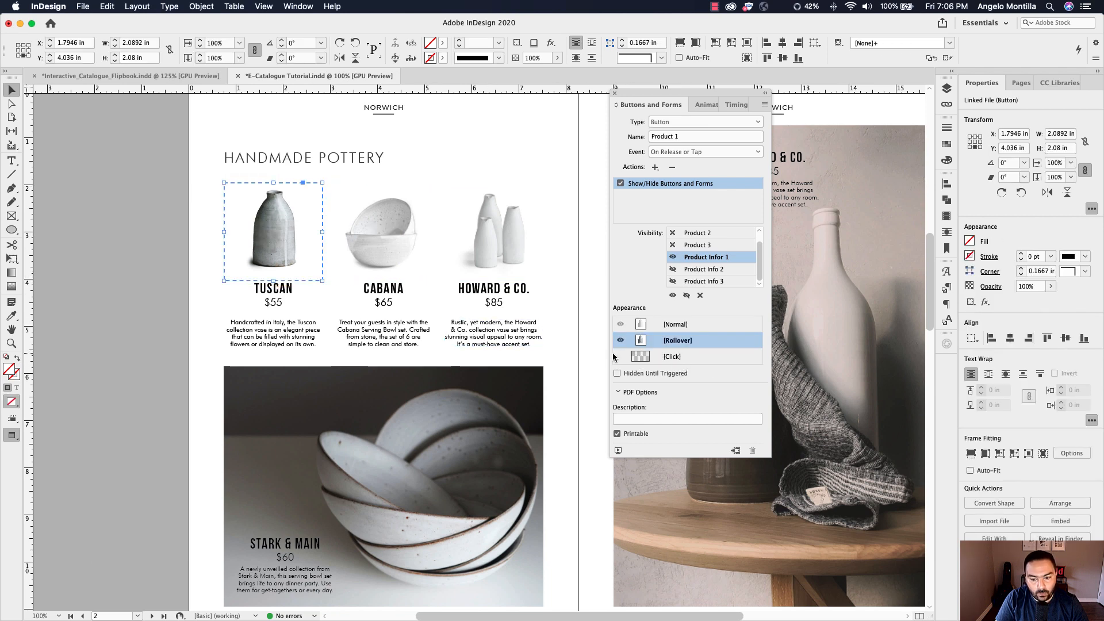
left_click(665, 356)
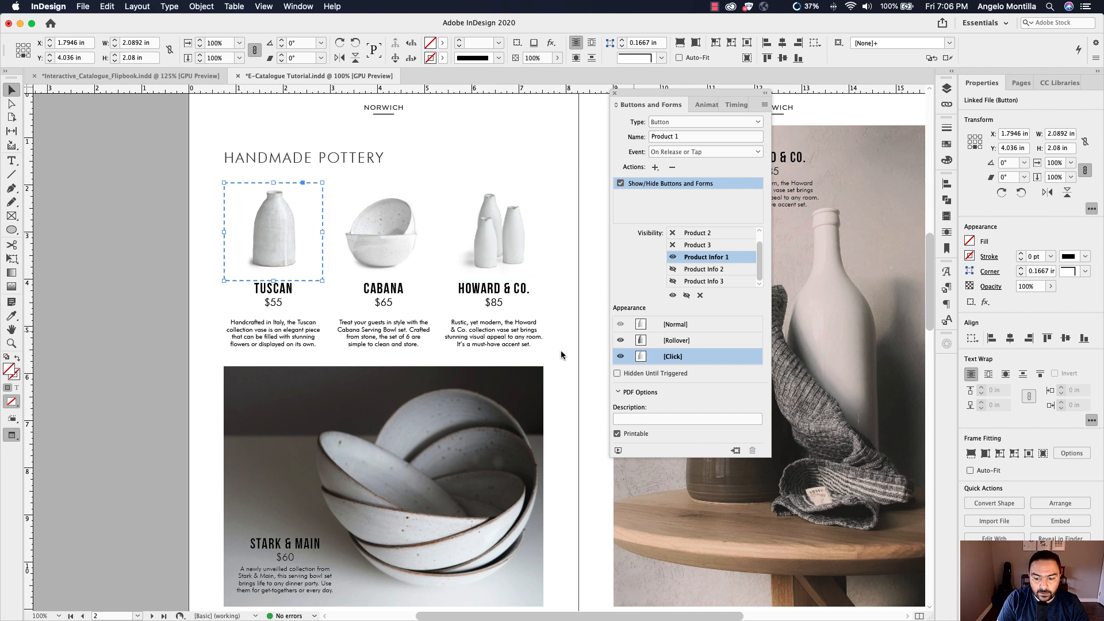
double_click(289, 230)
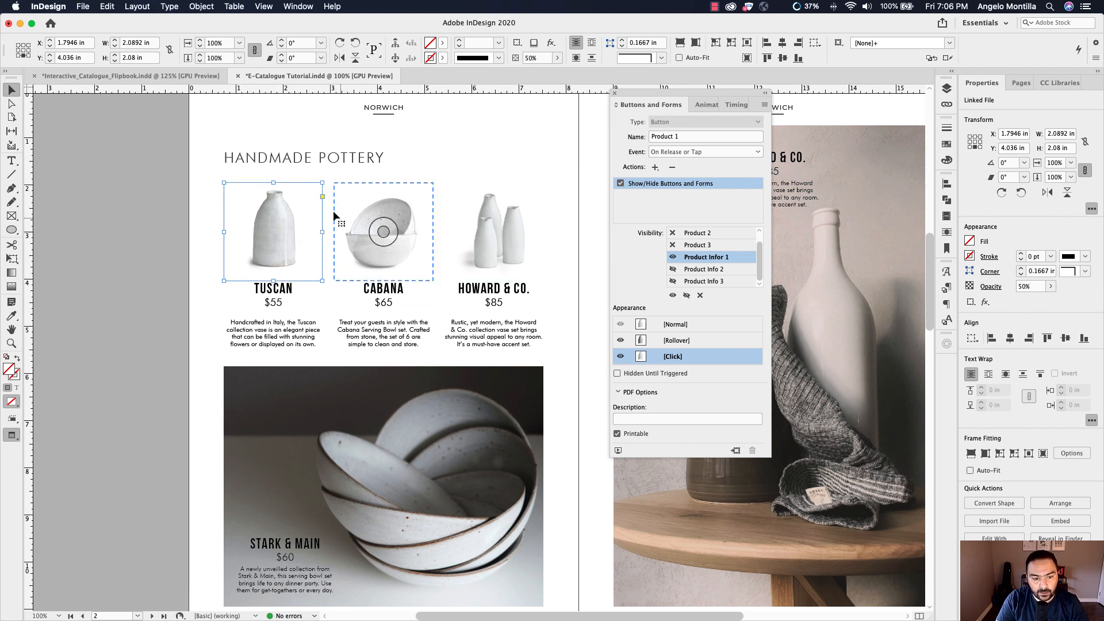
left_click_drag(1039, 286, 969, 288)
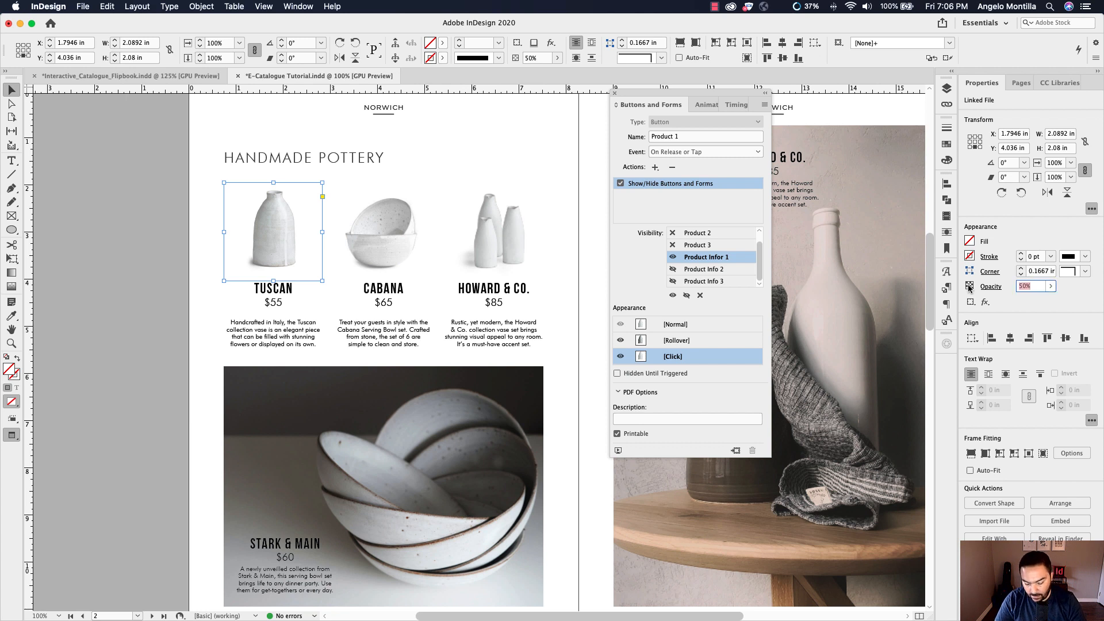
type("100")
key("Return")
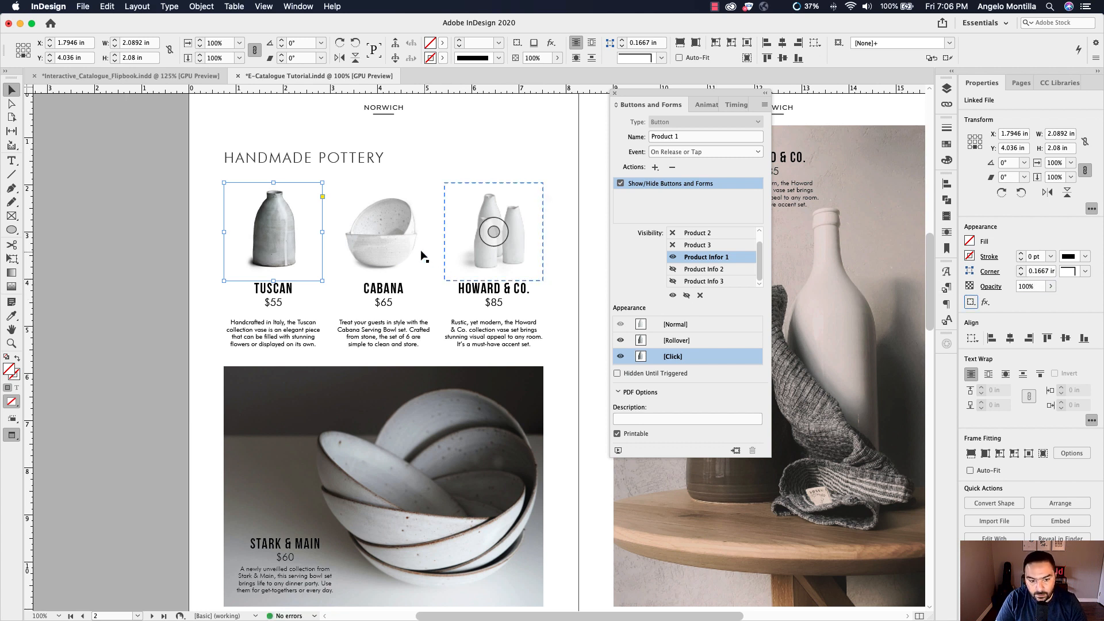
Step: Add a Click appearance to the Cabana bowl's Product 2 button and set its image to 100% opacity
left_click(412, 244)
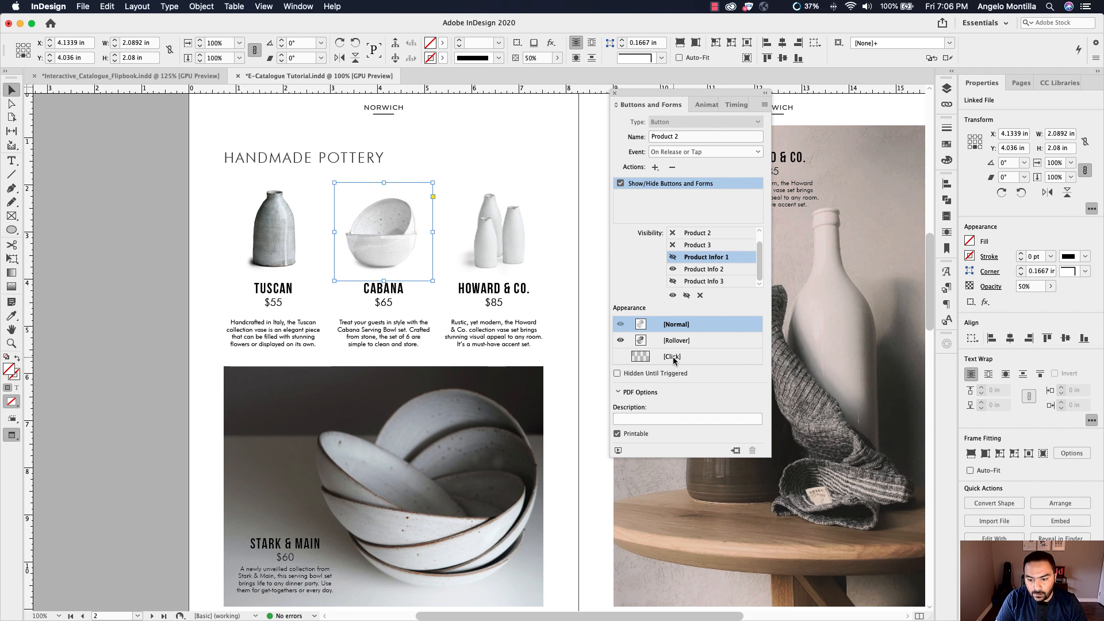
left_click(439, 157)
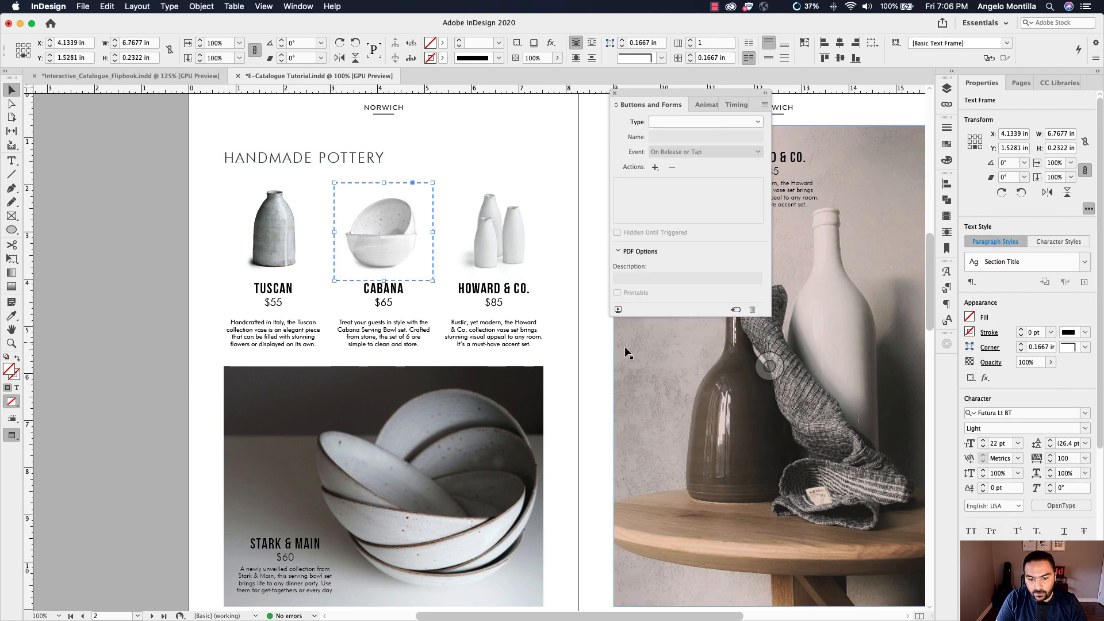
left_click(670, 357)
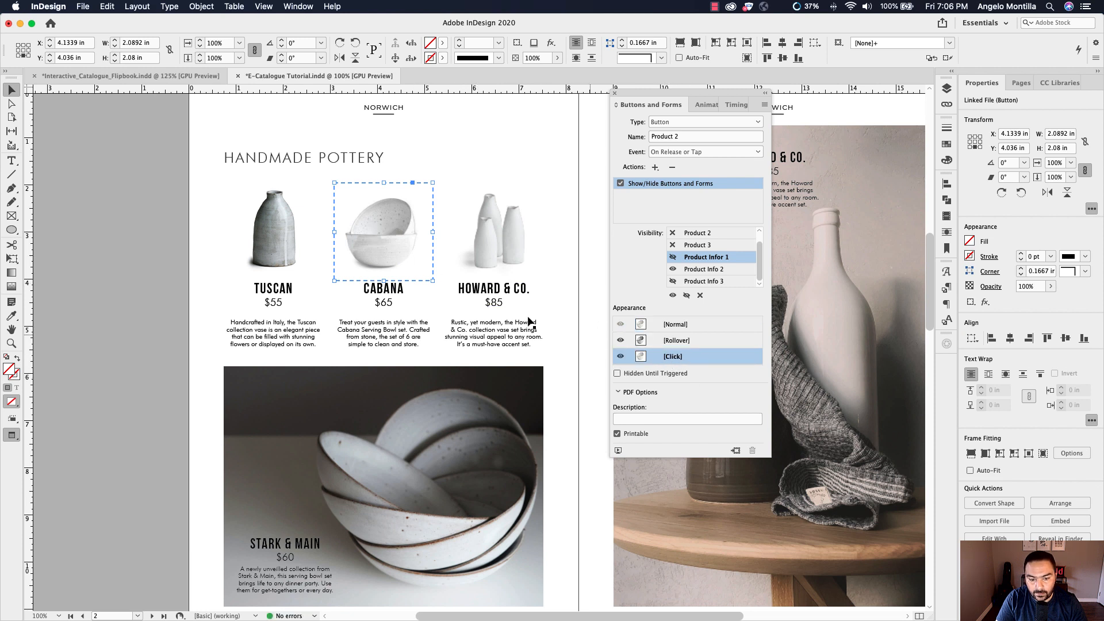
left_click(417, 249)
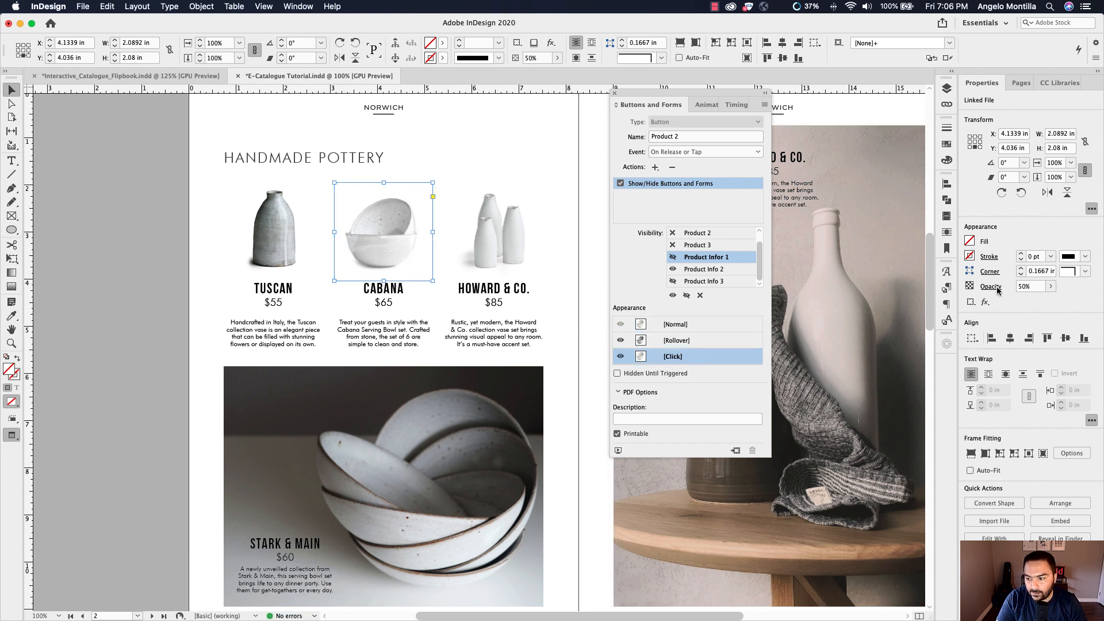
left_click(1032, 286)
type("50")
key("Return")
type("100")
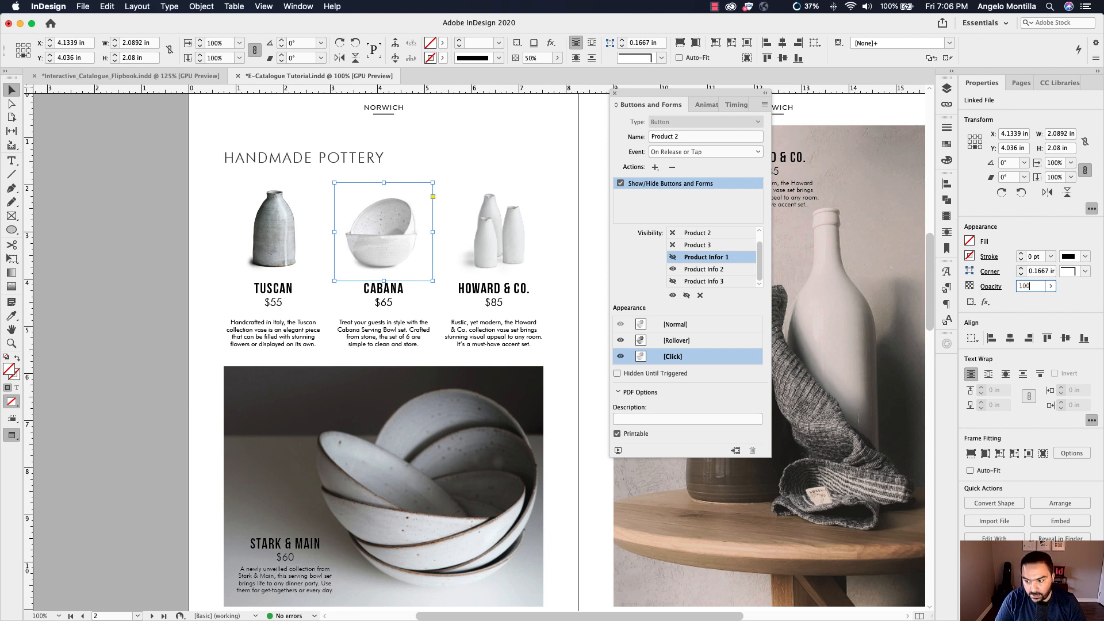
Step: Add a Click appearance to the Howard & Co. vases' Product 3 button and set its image to 100% opacity
left_click(519, 245)
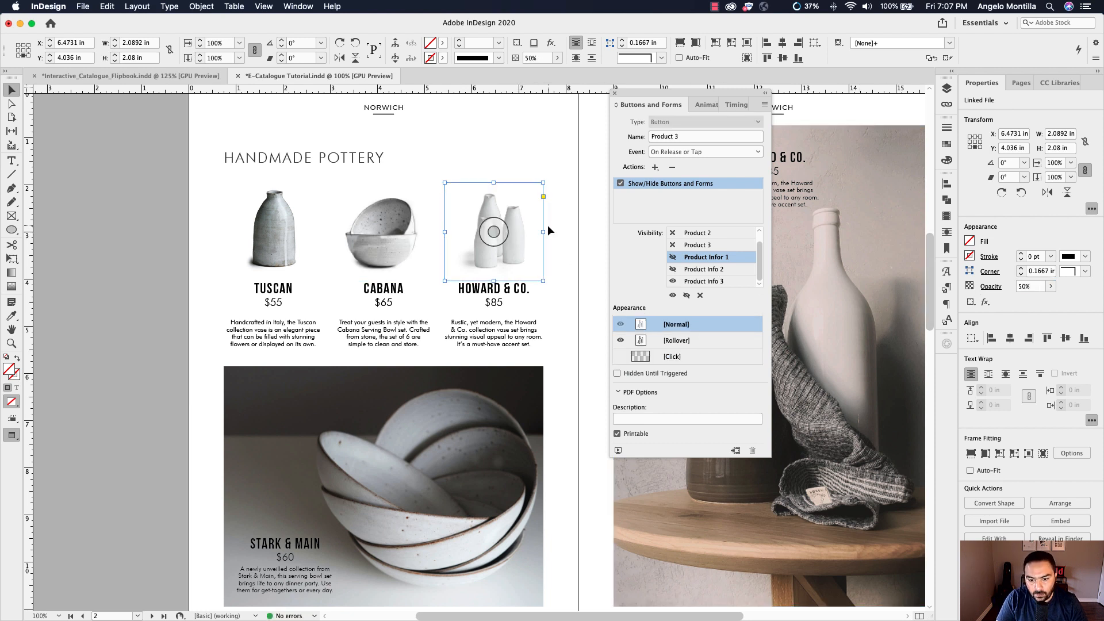
left_click(549, 227)
left_click(525, 240)
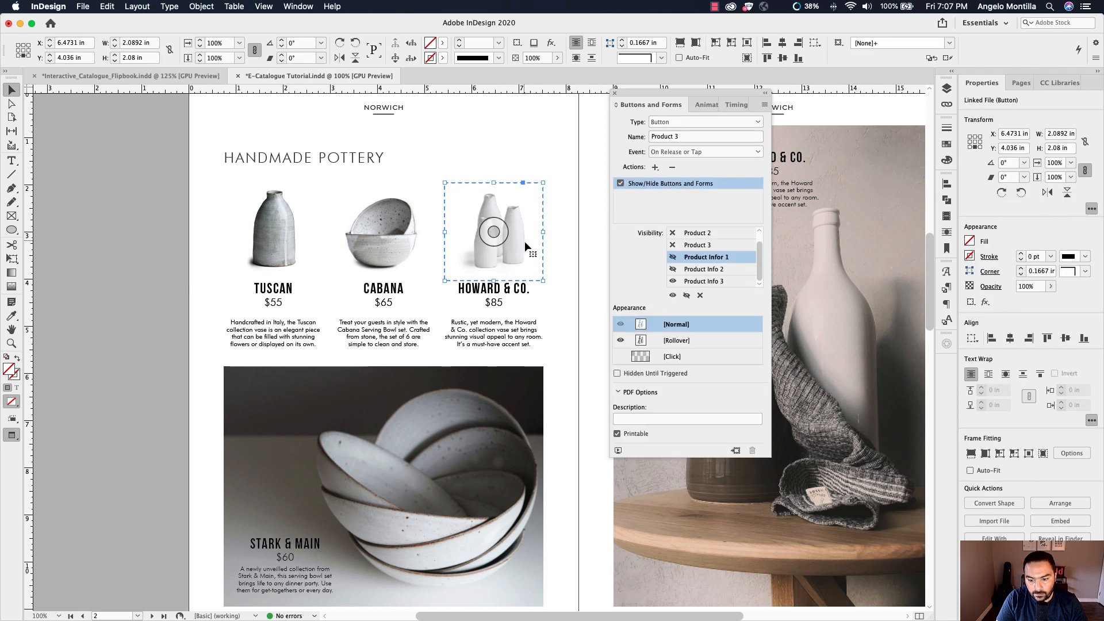
left_click(673, 356)
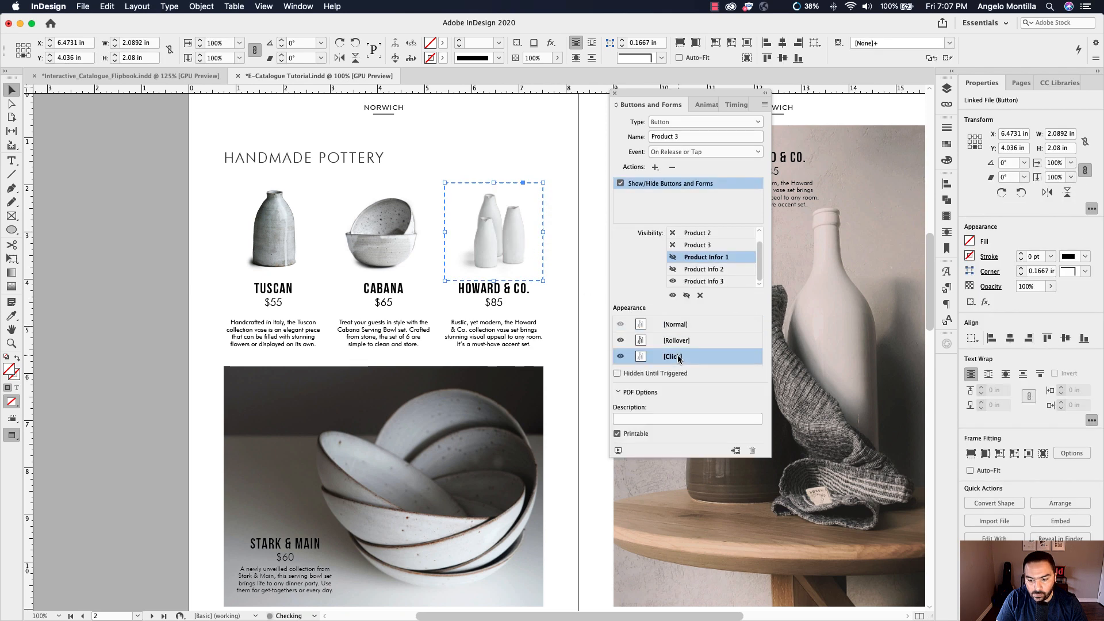
left_click(519, 239)
left_click(1032, 286)
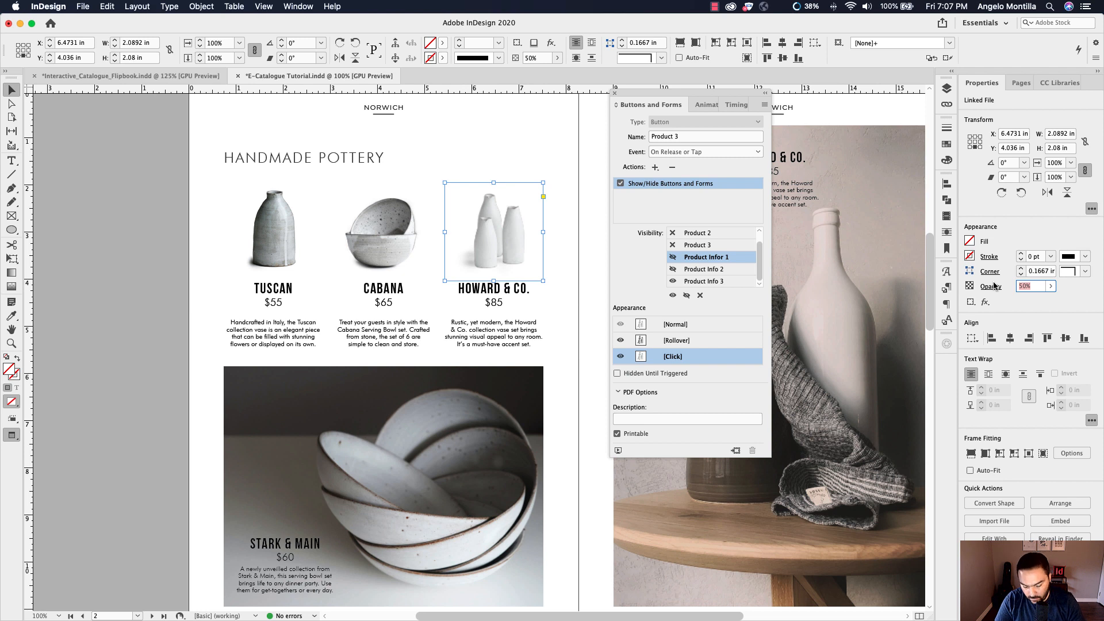
type("100")
key("Return")
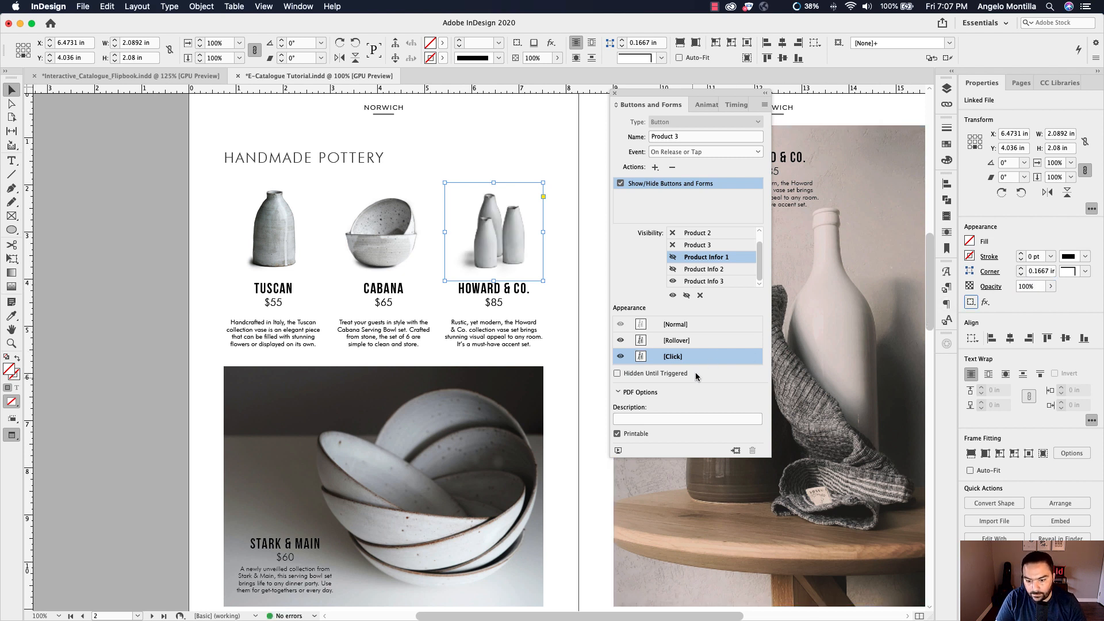
Step: Preview the spread's EPUB interactivity, test the pottery buttons' tap behaviour, and close the preview
left_click(619, 450)
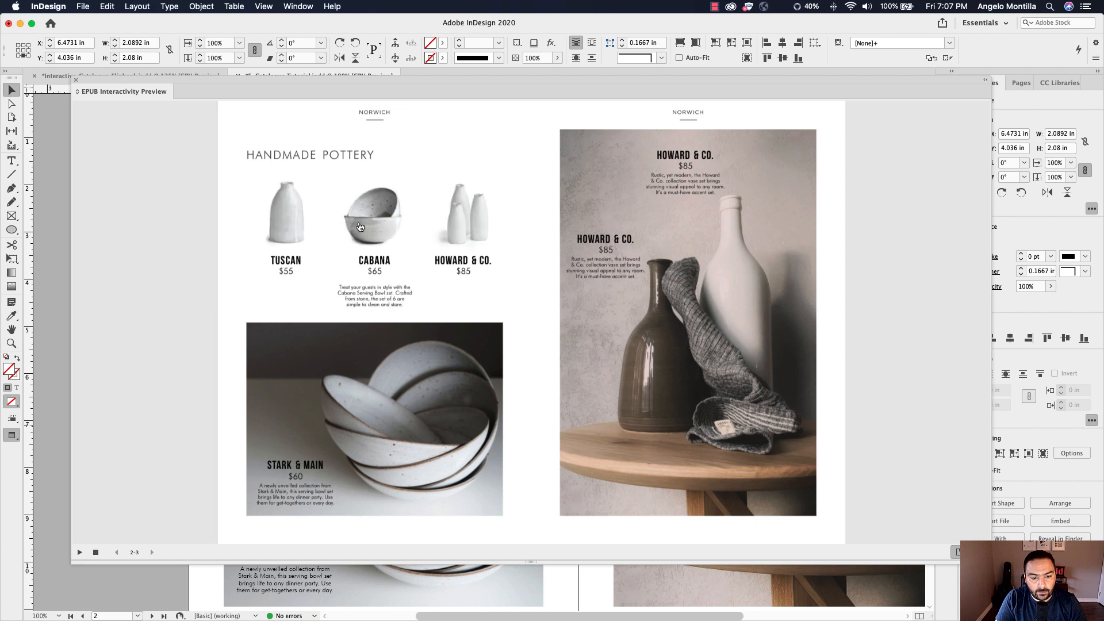
left_click(290, 224)
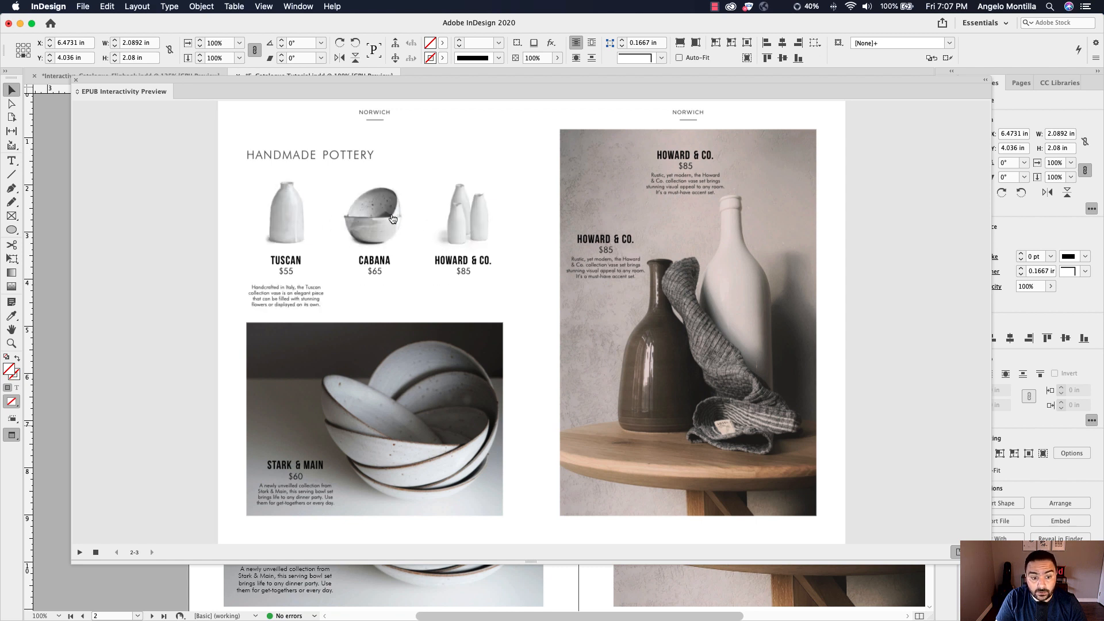
left_click(77, 82)
Step: Group the Stark & Main title and price text frame with the description text frame below it
scroll(424, 425, "down", 5)
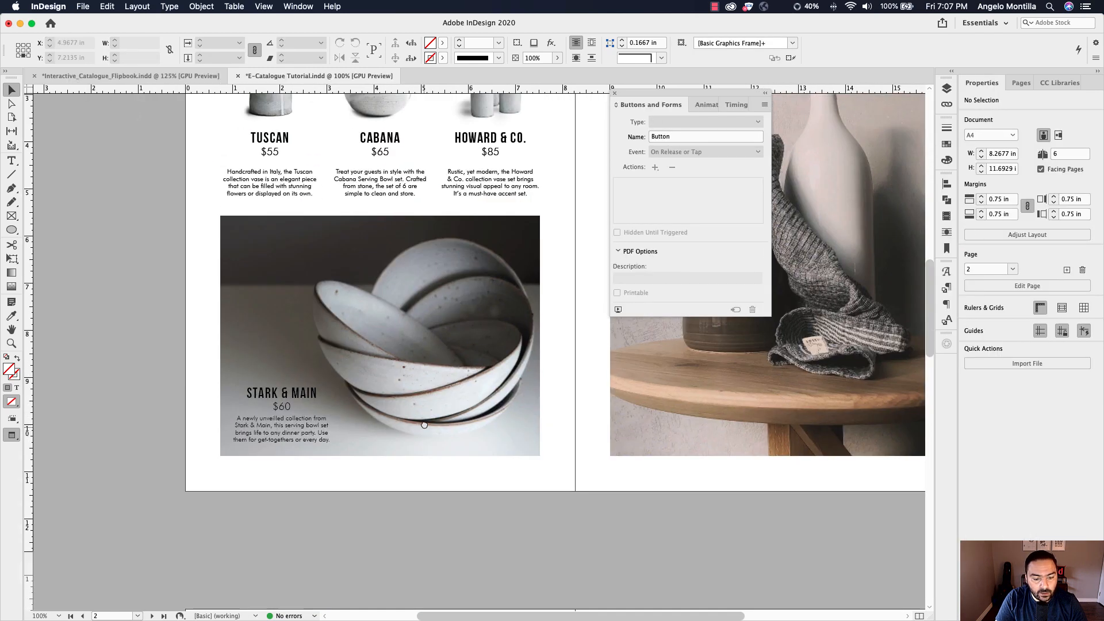
scroll(424, 425, "down", 2)
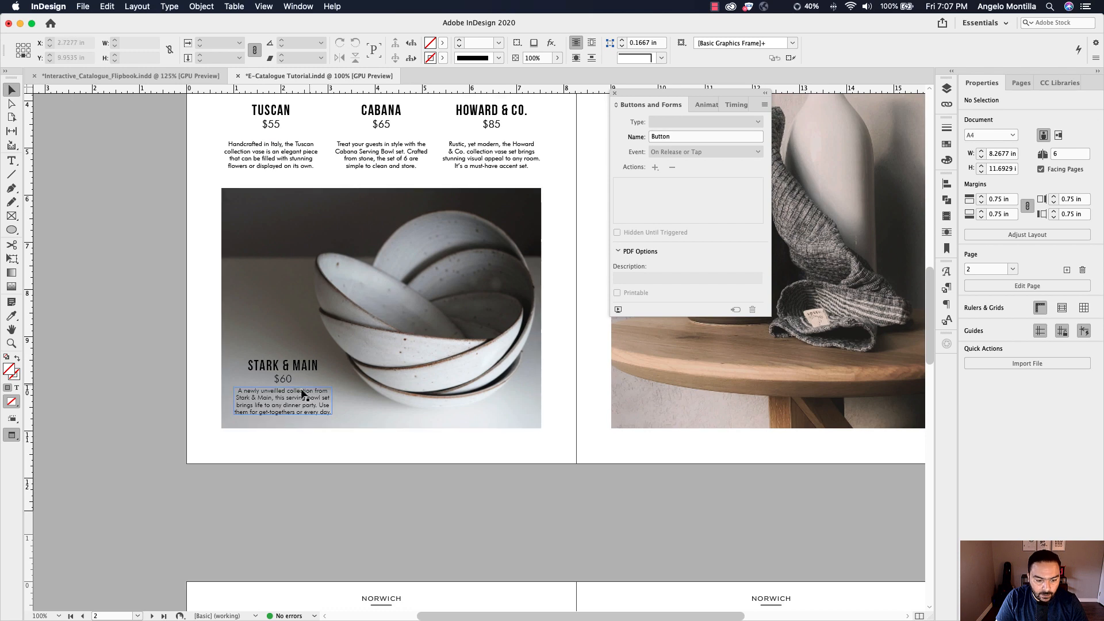
scroll(294, 402, "up", 2, "alt")
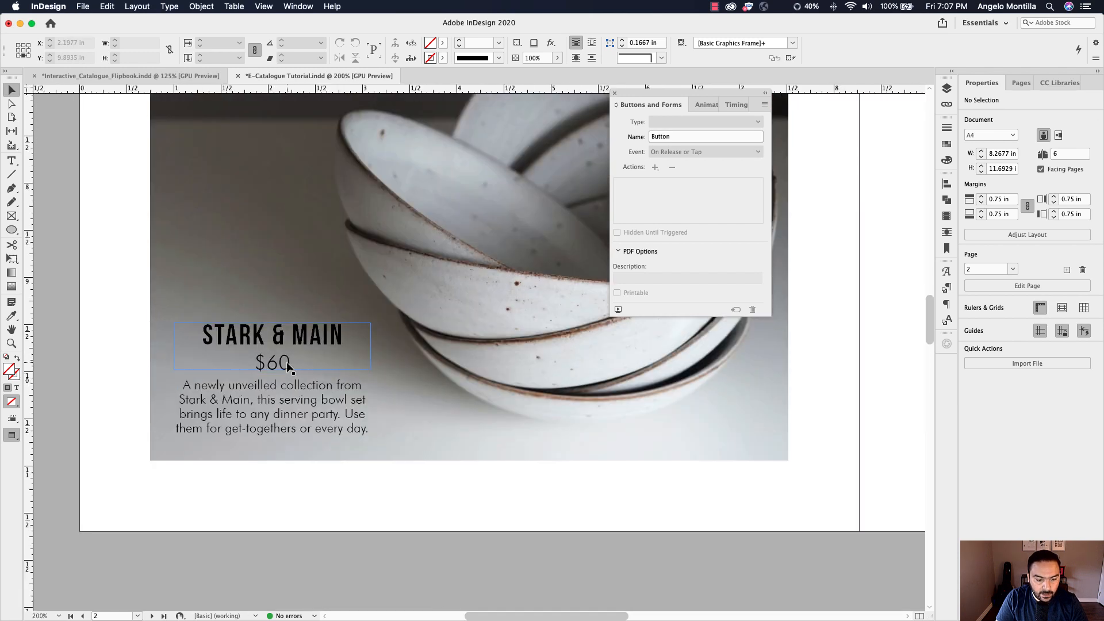
left_click(289, 368)
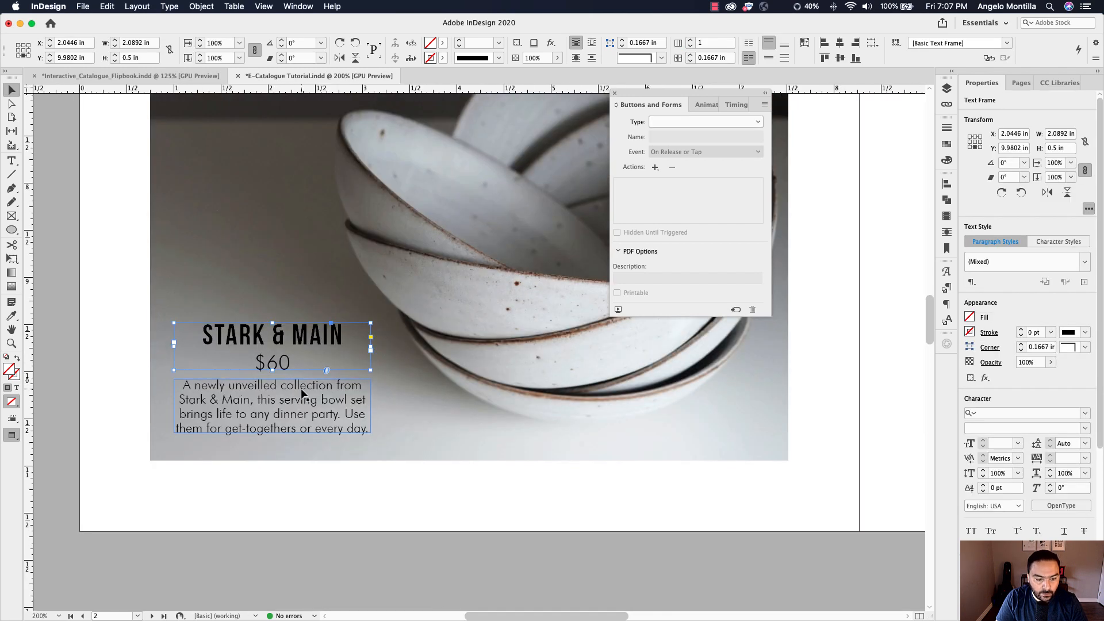
left_click(170, 356)
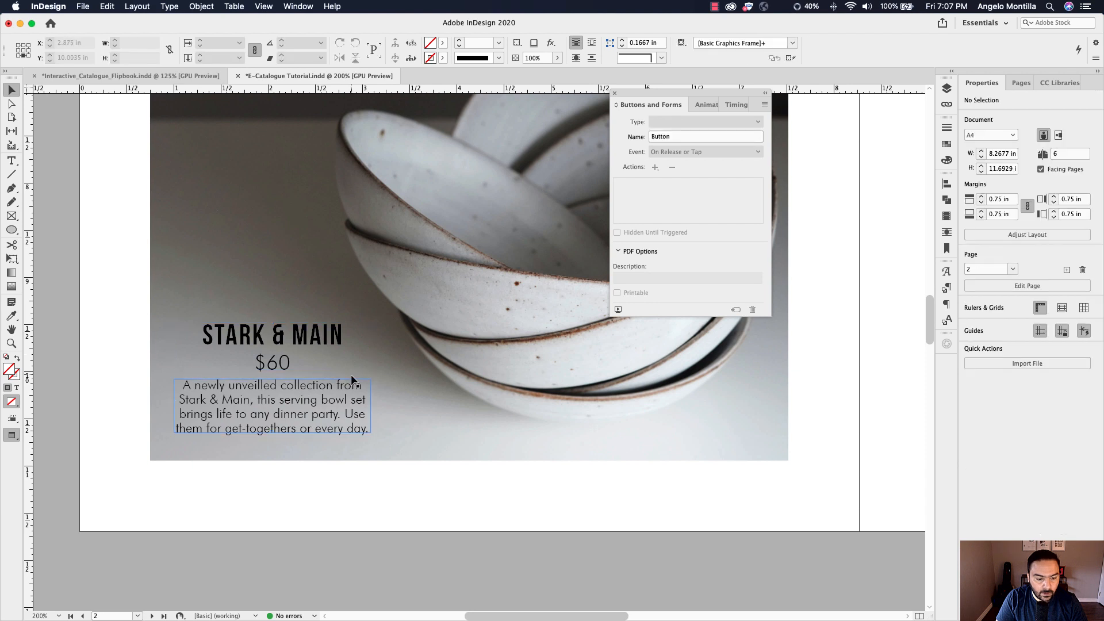
left_click(325, 362)
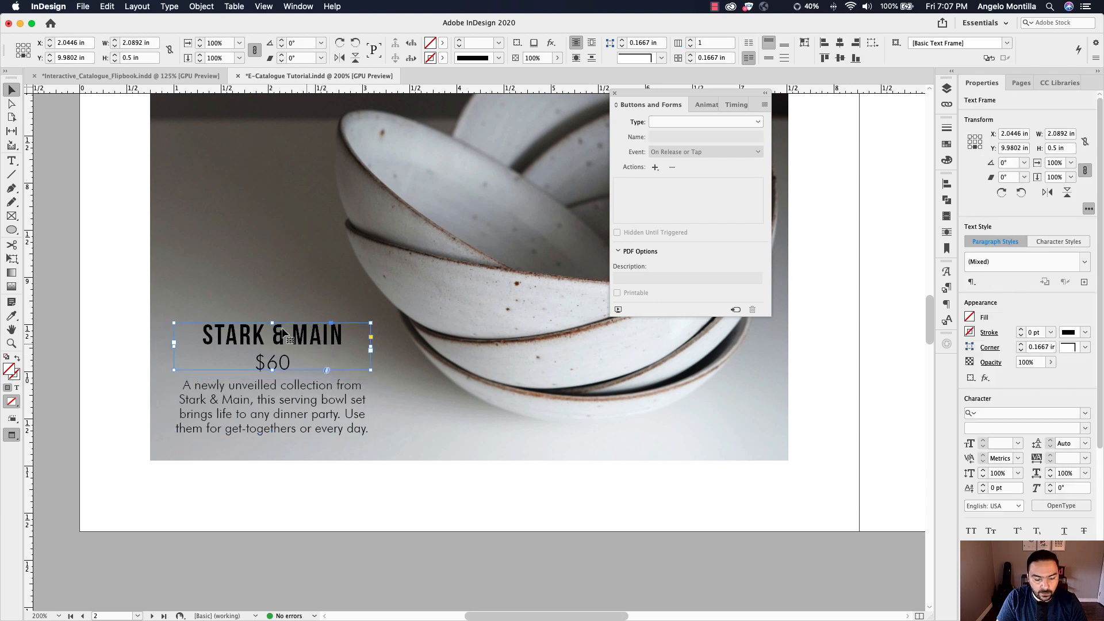
left_click(329, 402, "shift")
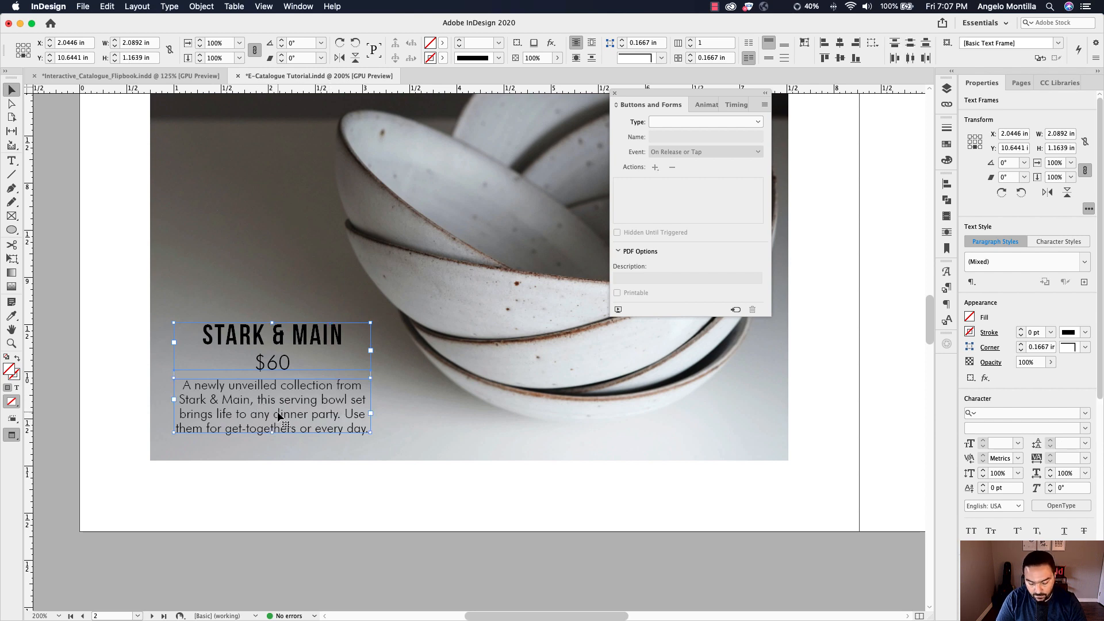
key("super+g")
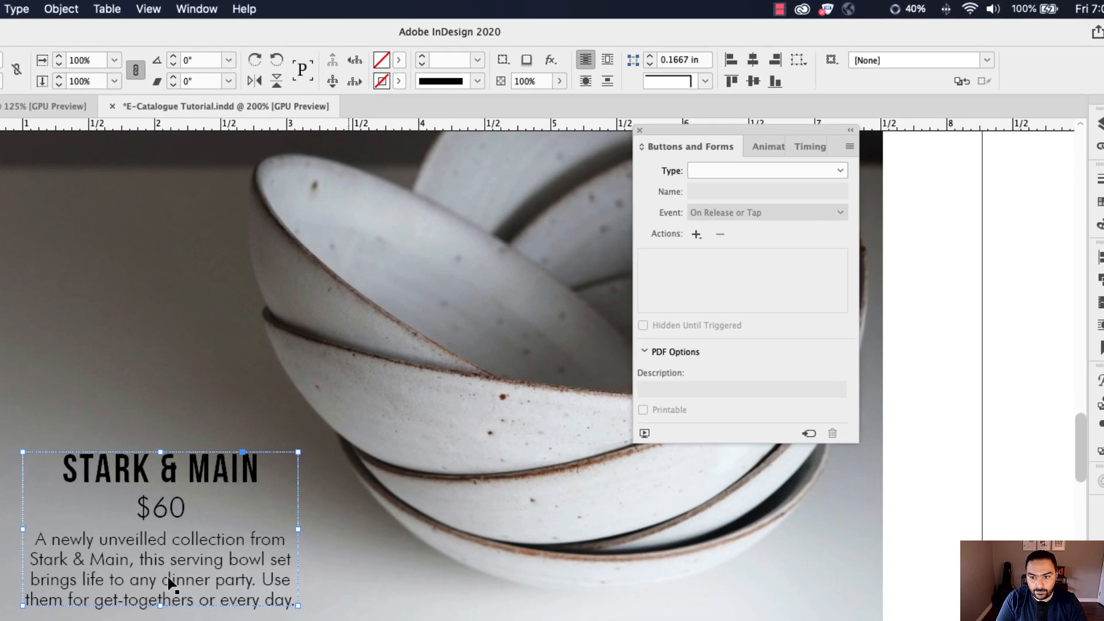
Step: Name the Stark & Main text group's animation "Stark + Main Animation"
left_click(767, 148)
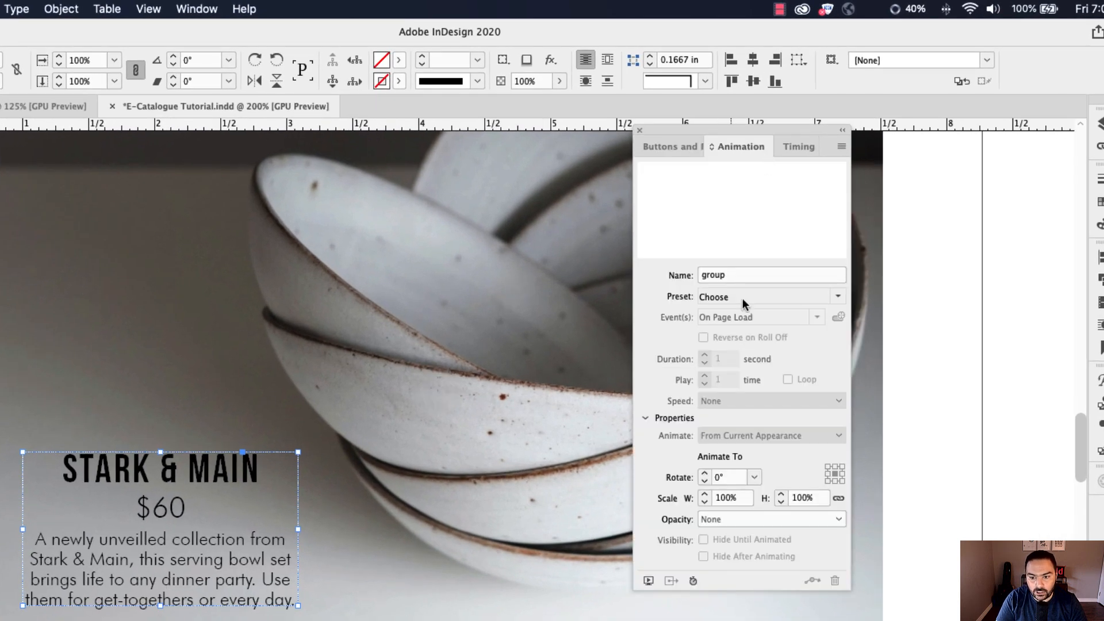
double_click(720, 275)
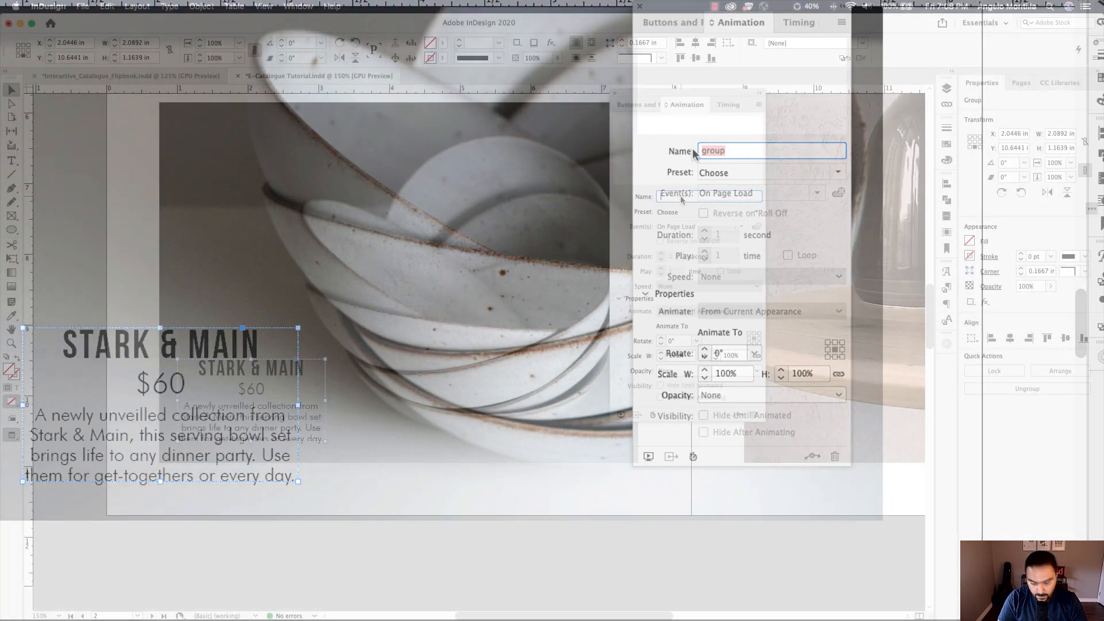
type("Stark + Main")
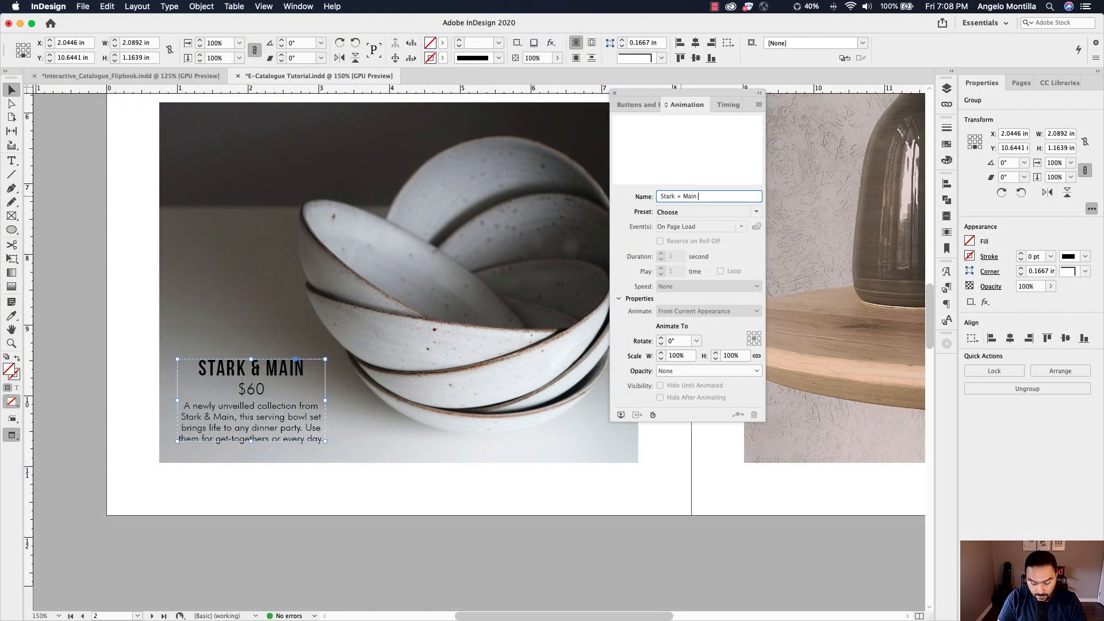
type(" Animation")
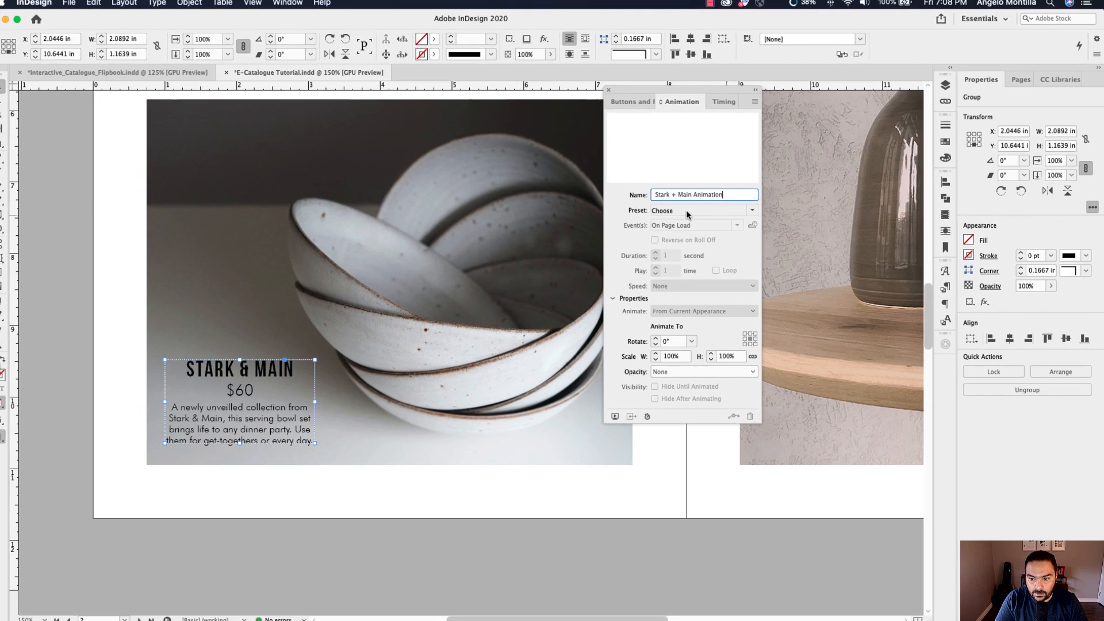
Step: Apply the Zoom In (2D) animation preset to the Stark & Main text group
left_click(756, 213)
left_click(757, 212)
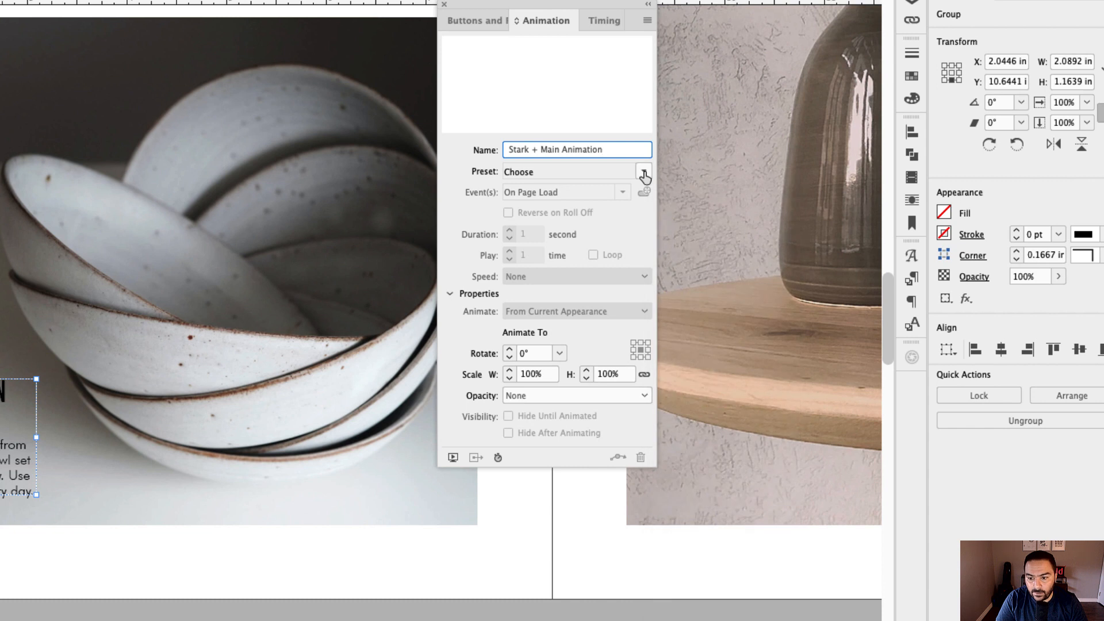
left_click(644, 172)
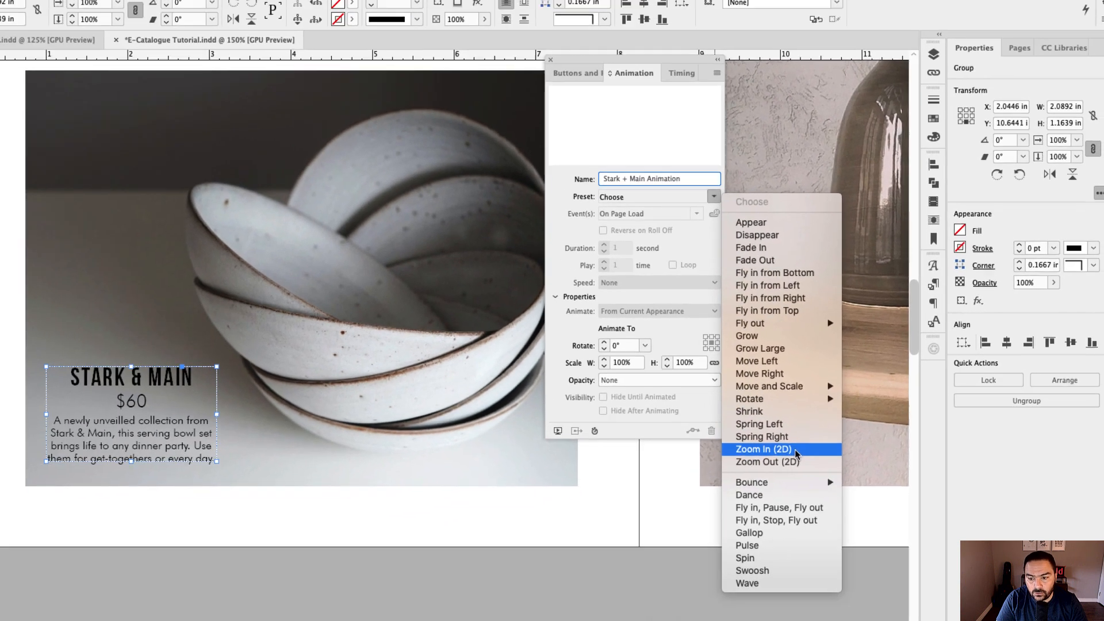
left_click(705, 479)
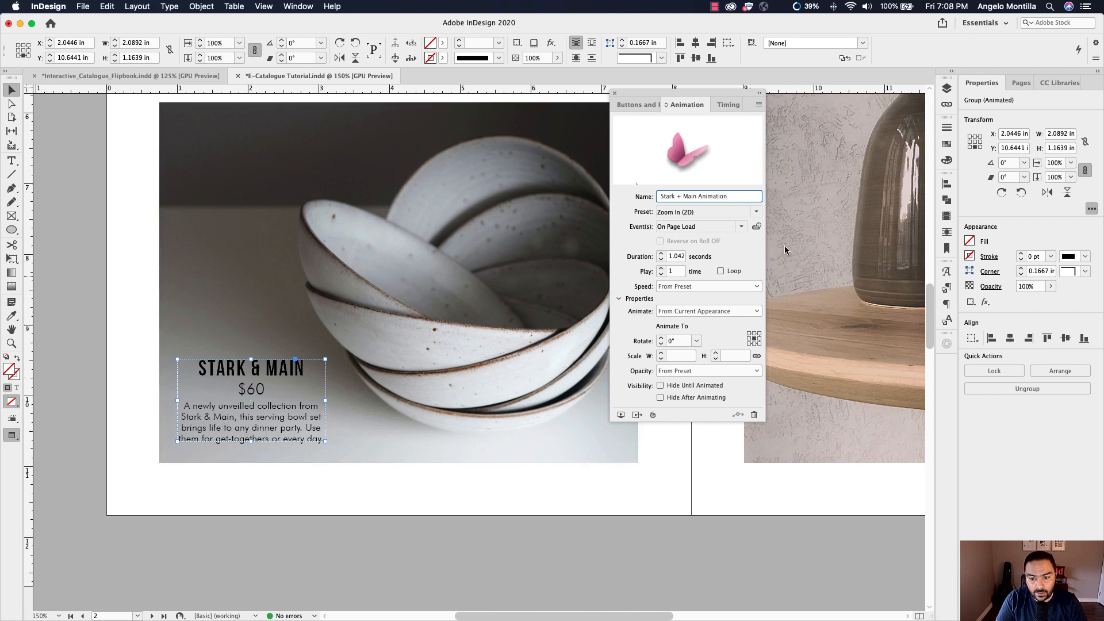
key("Tab")
Step: Convert the large Stark & Main bowl image to a button and name it Product 4
left_click(176, 201)
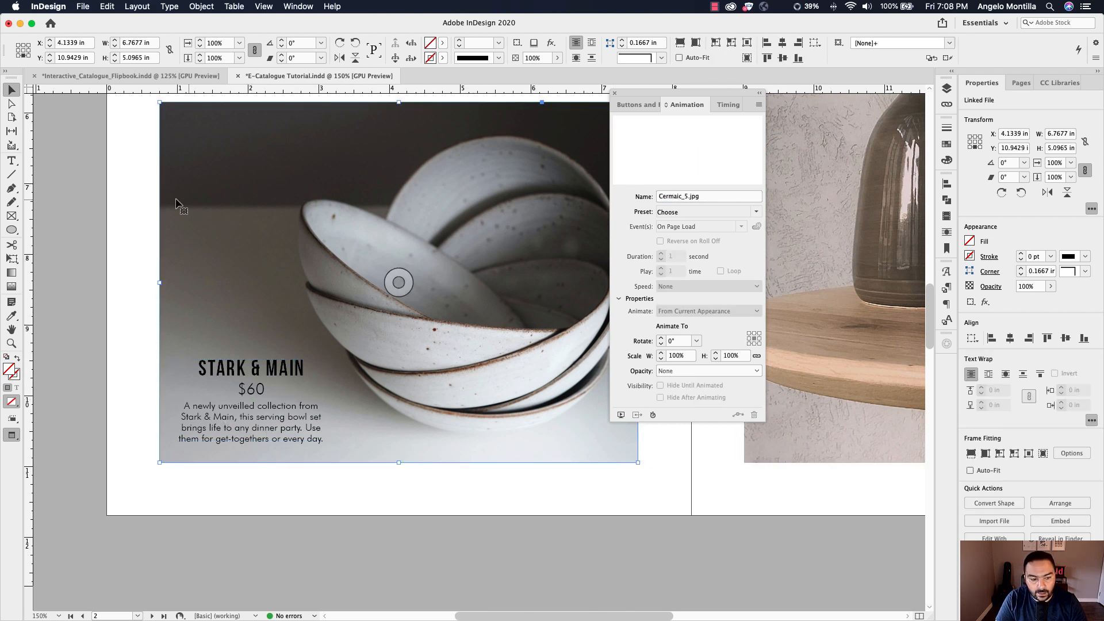
left_click_drag(544, 269, 451, 299)
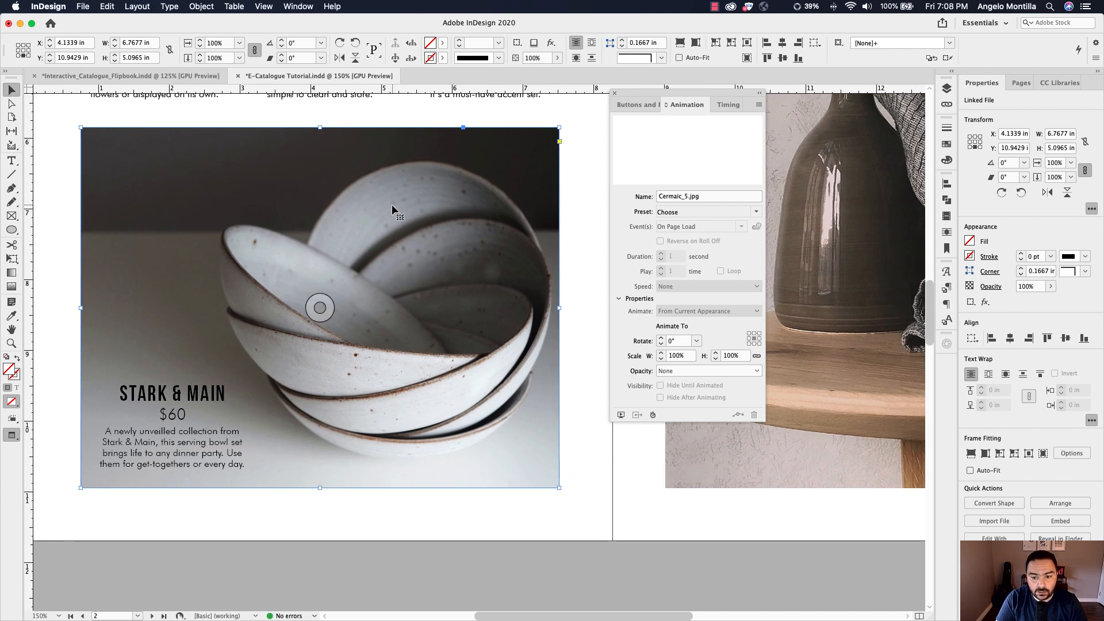
left_click(639, 105)
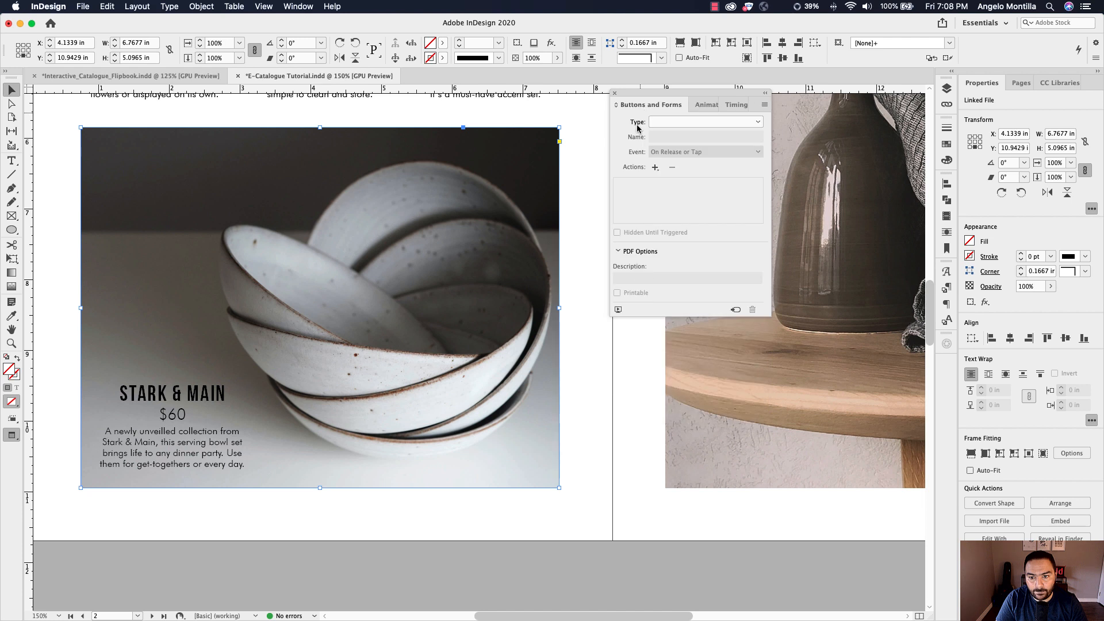
left_click(756, 124)
left_click(684, 134)
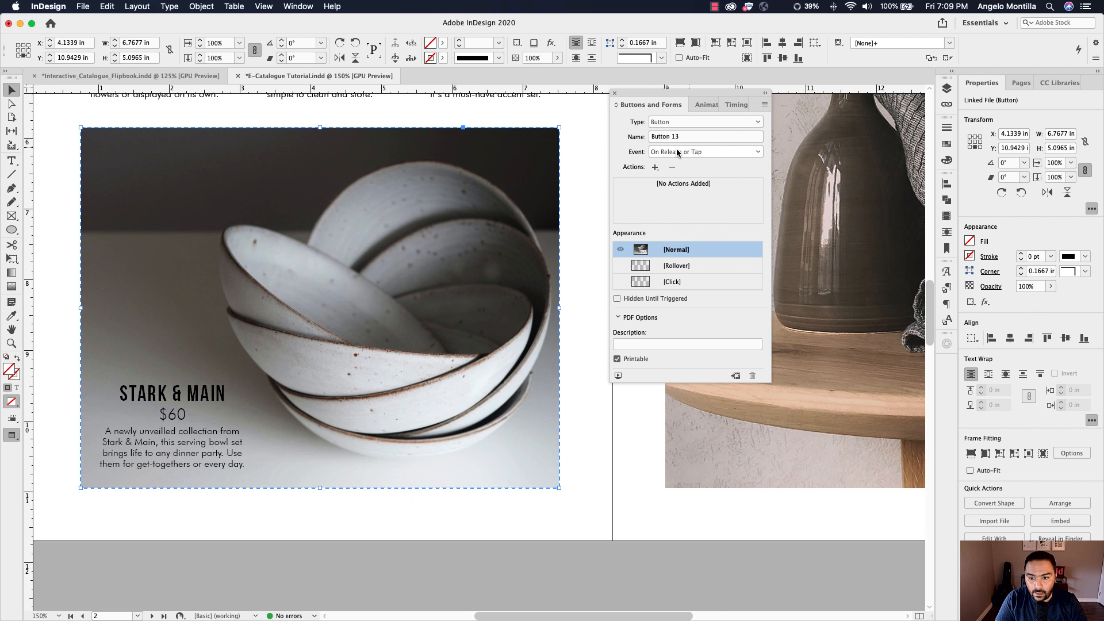
left_click_drag(677, 138, 648, 137)
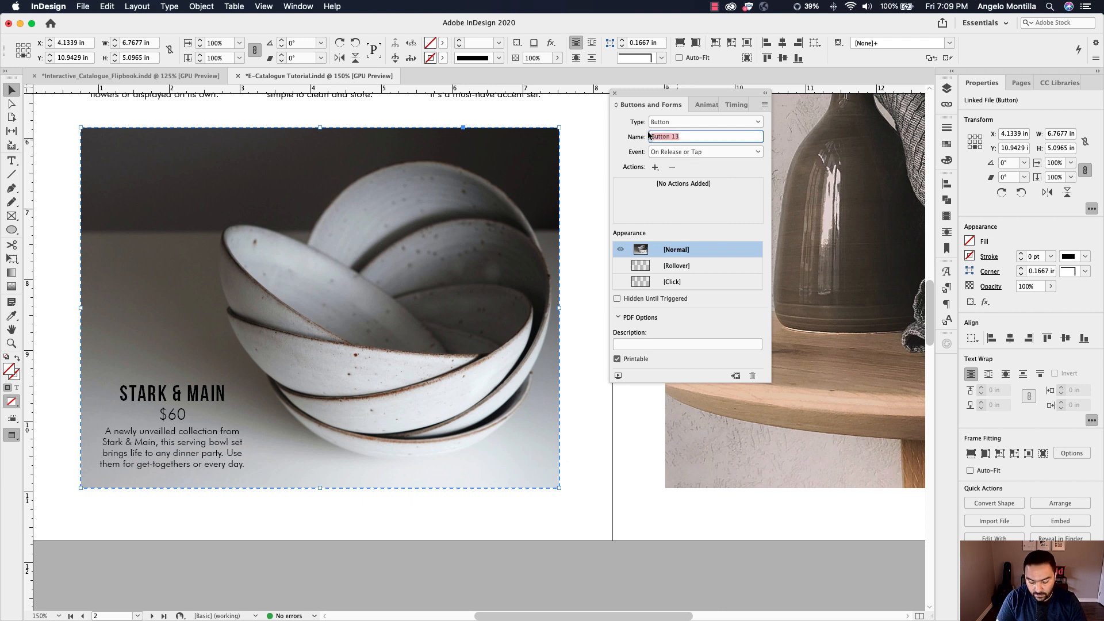
type("Pr")
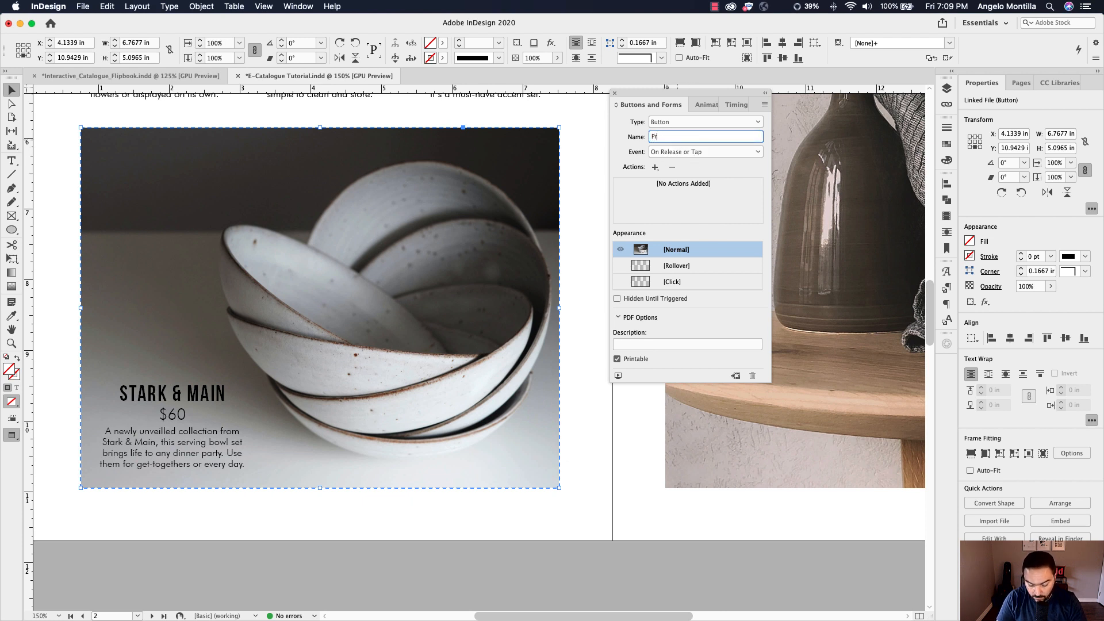
type("oduct 4")
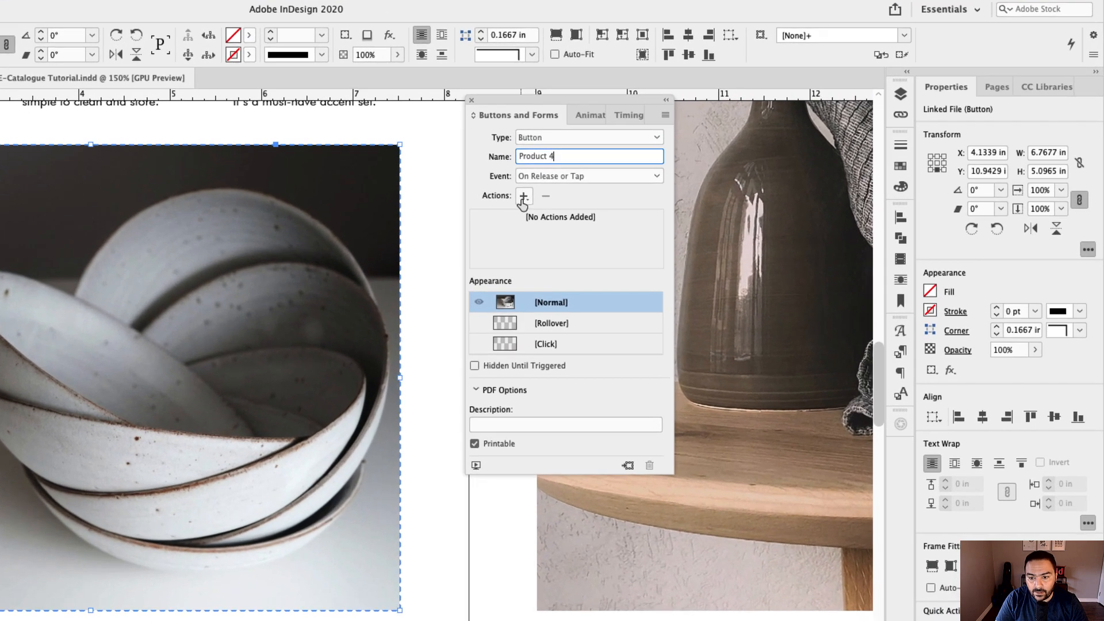
Step: Add an animation action to the Product 4 button that plays Stark + Main Animation on release or tap
left_click(655, 167)
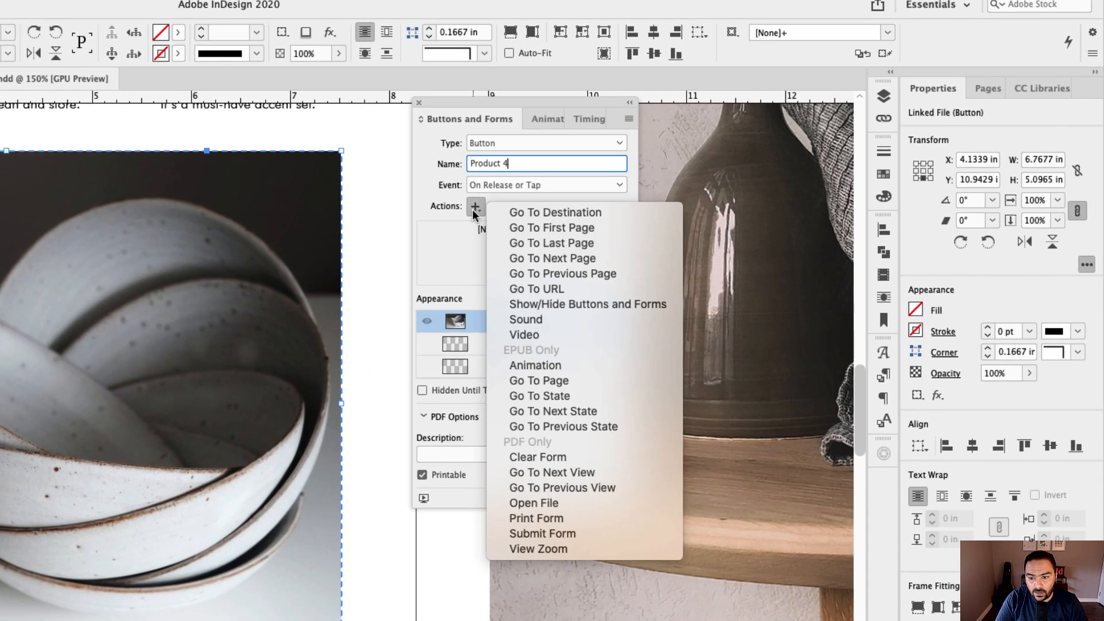
left_click(609, 365)
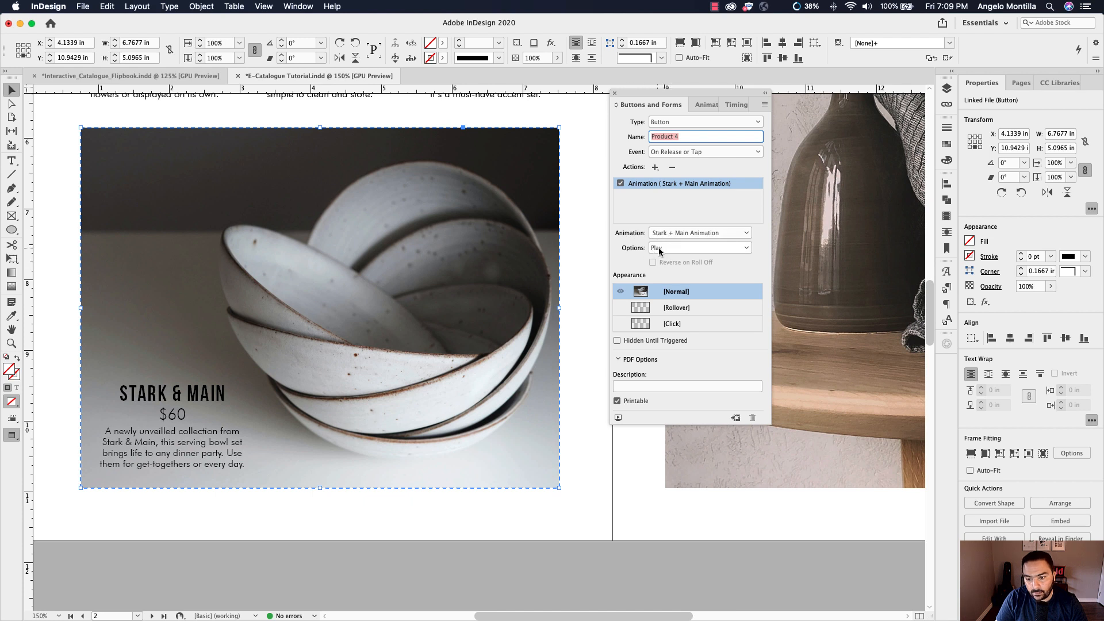
left_click(729, 249)
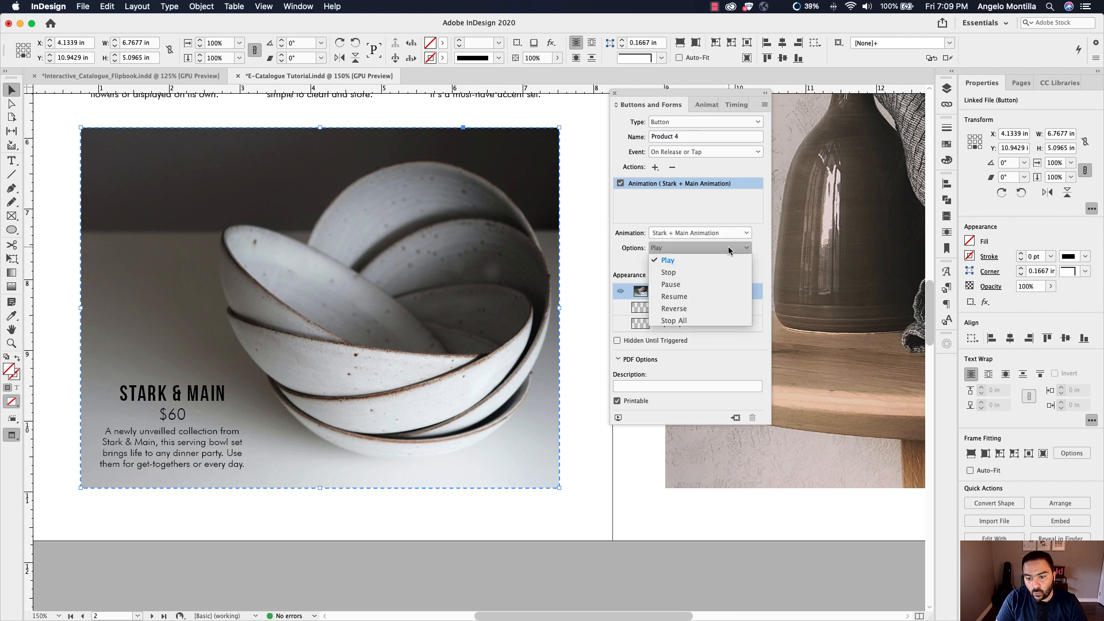
left_click(621, 253)
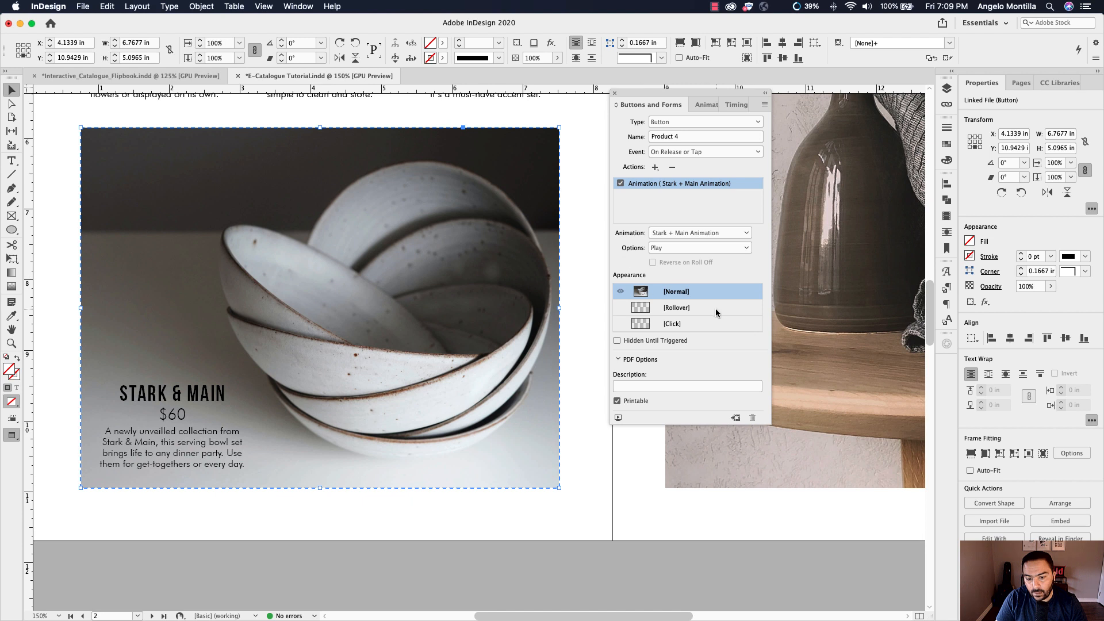
Step: Add a Rollover state to the Product 4 button and set the bowl image's opacity to 70% in its Normal state
left_click(676, 306)
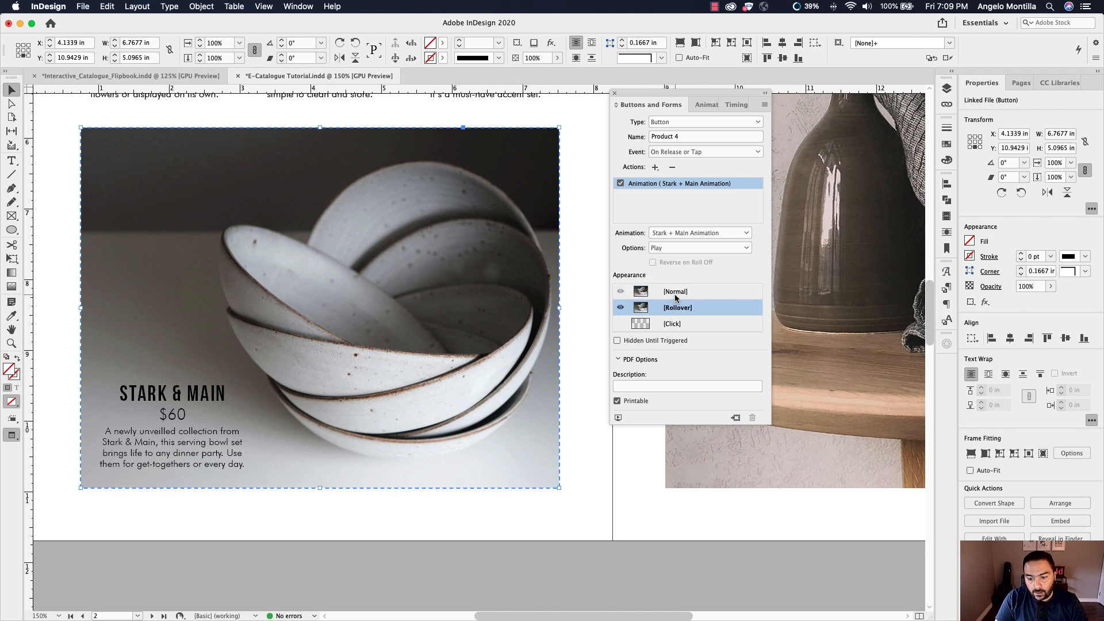
left_click(676, 291)
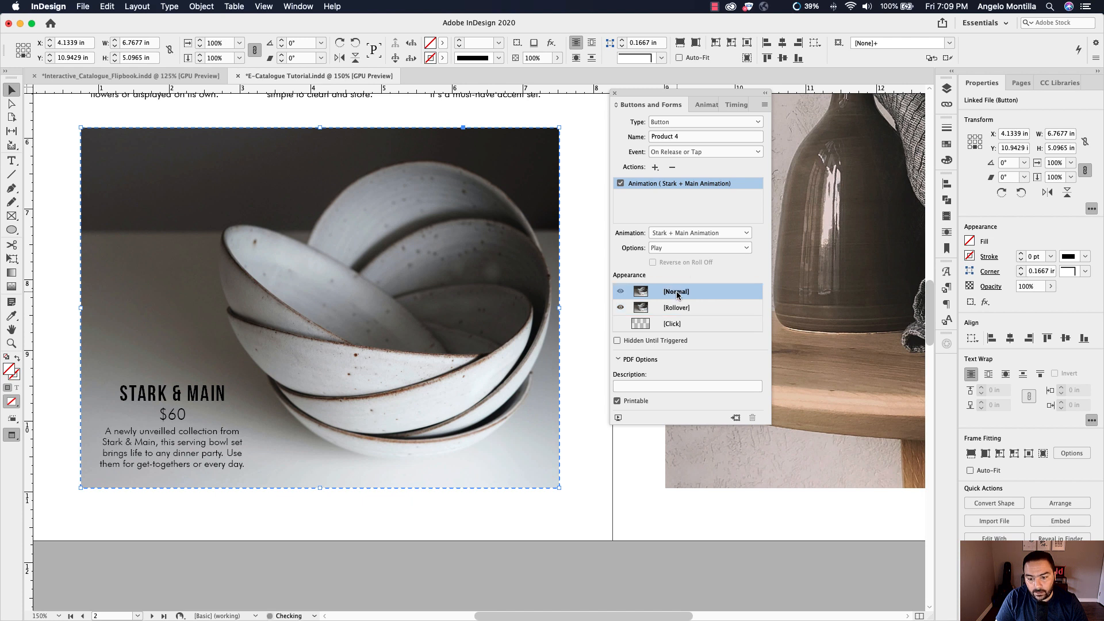
left_click(521, 234)
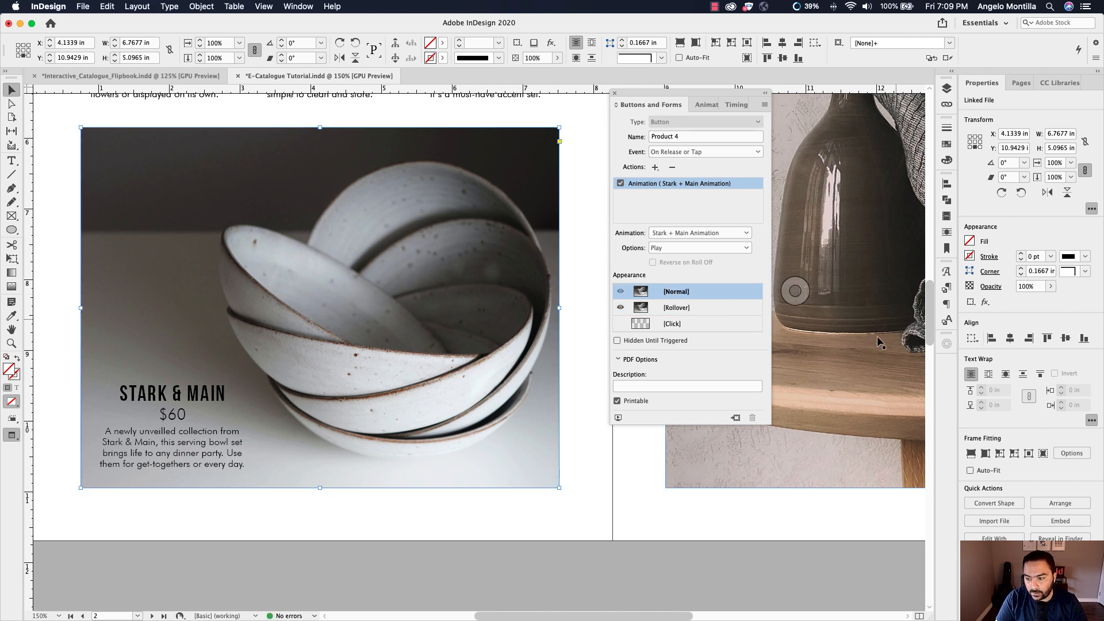
left_click(1030, 287)
type("50")
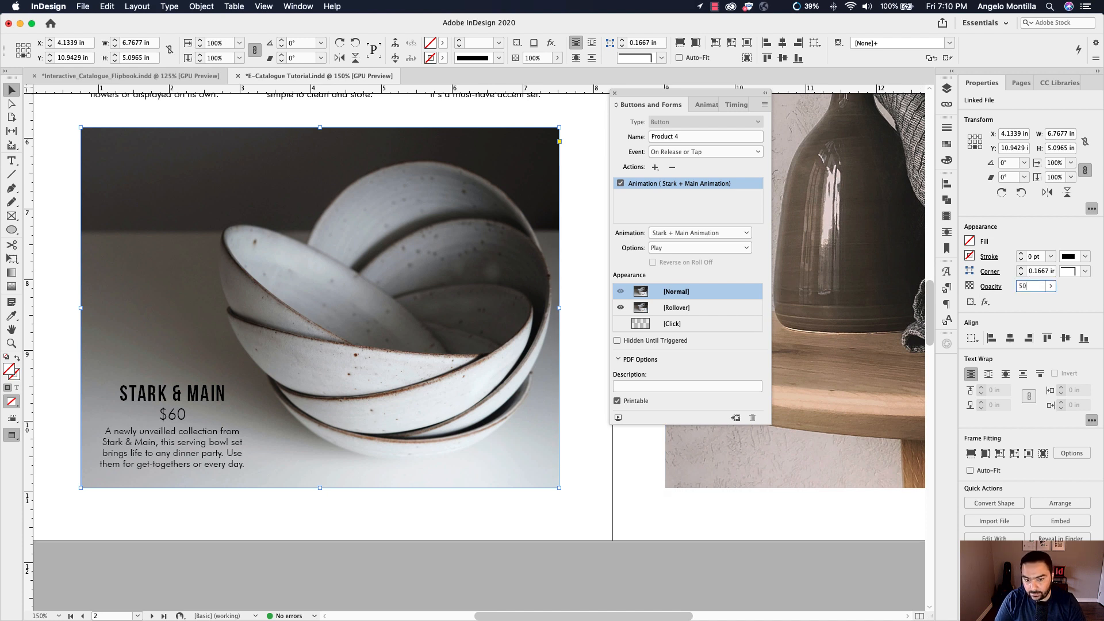
key("Return")
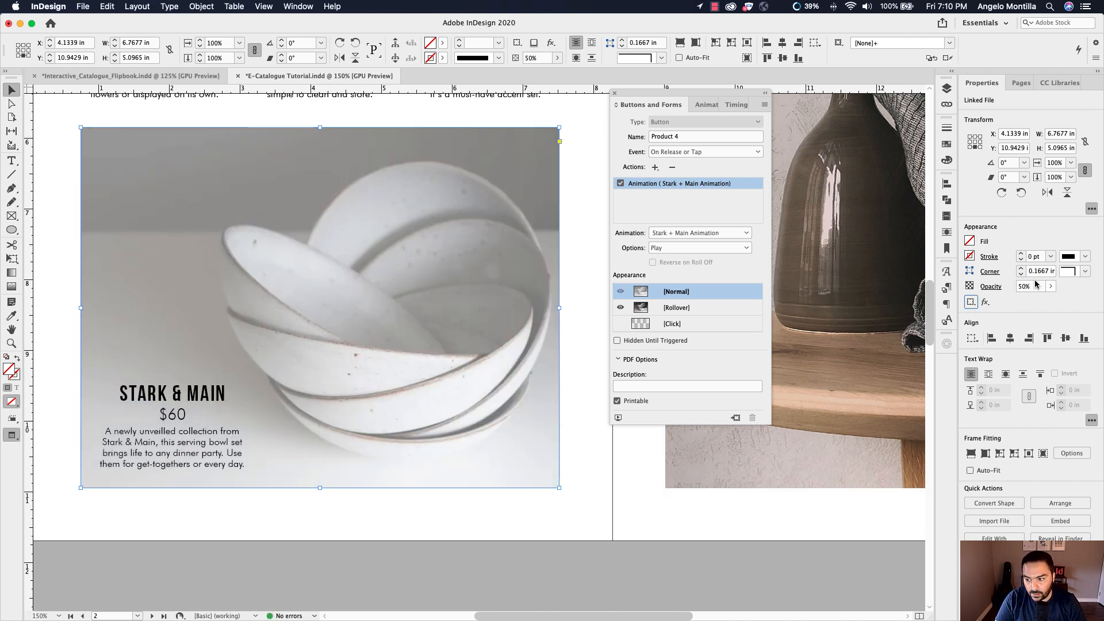
type("80")
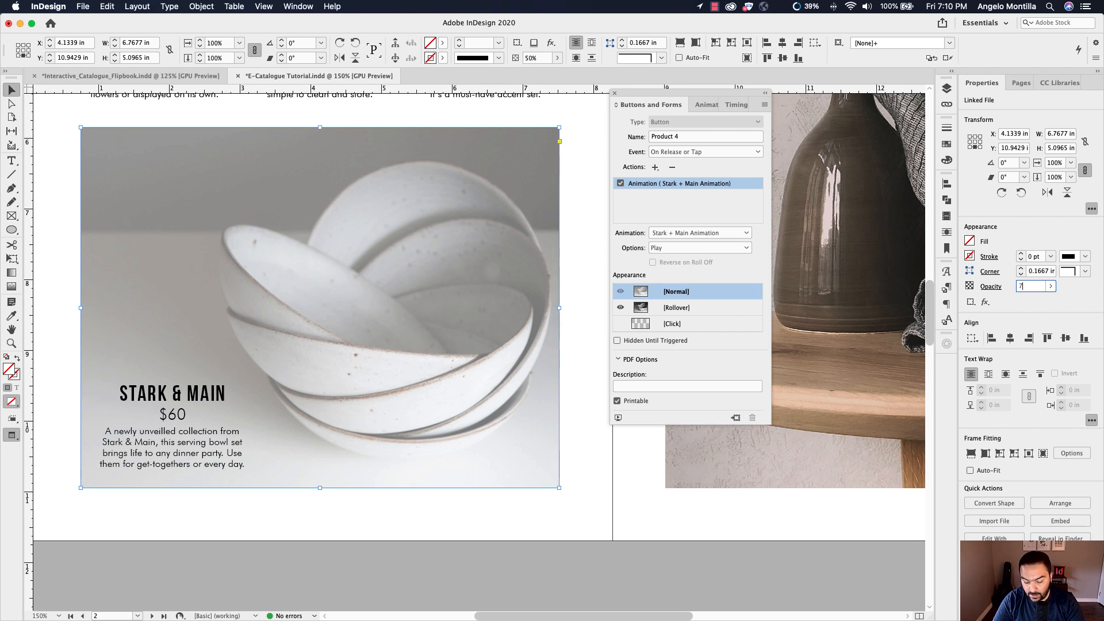
key("Return")
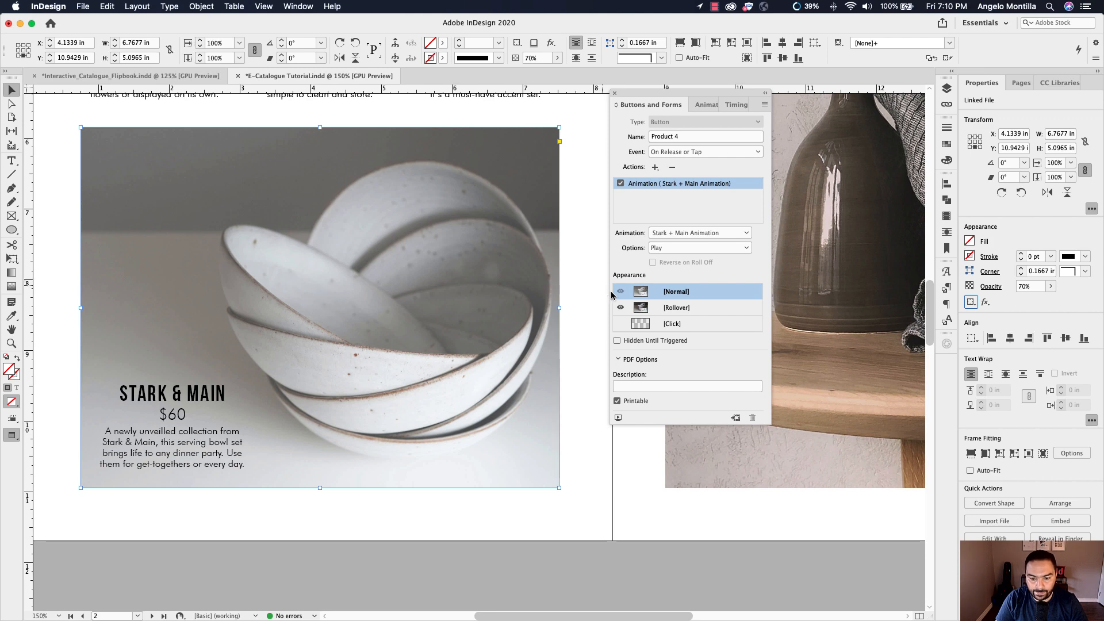
left_click(679, 311)
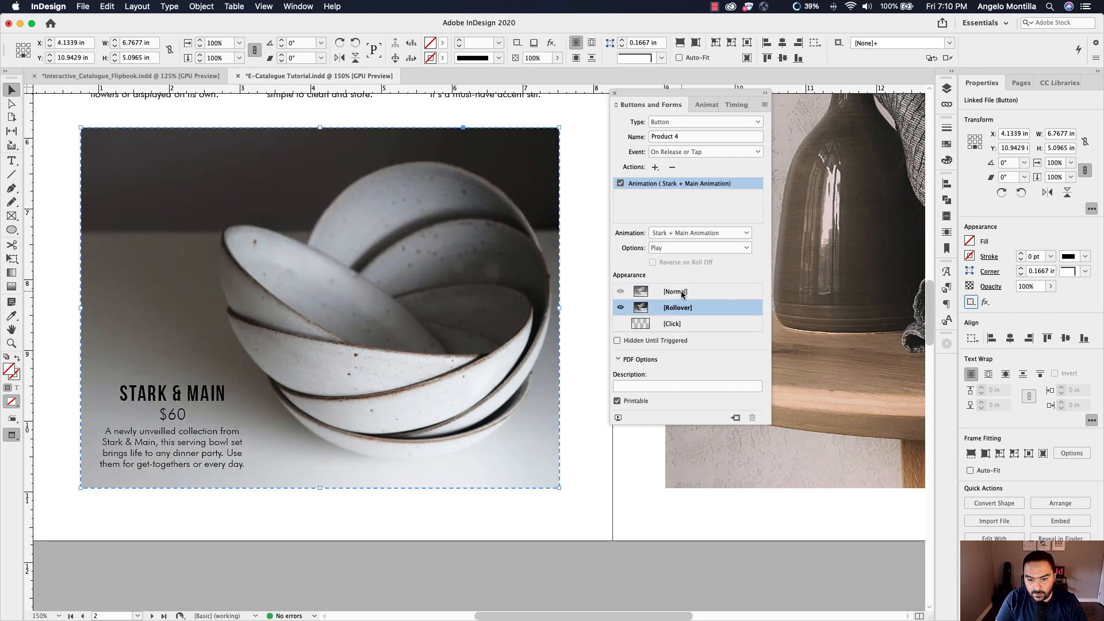
left_click(683, 293)
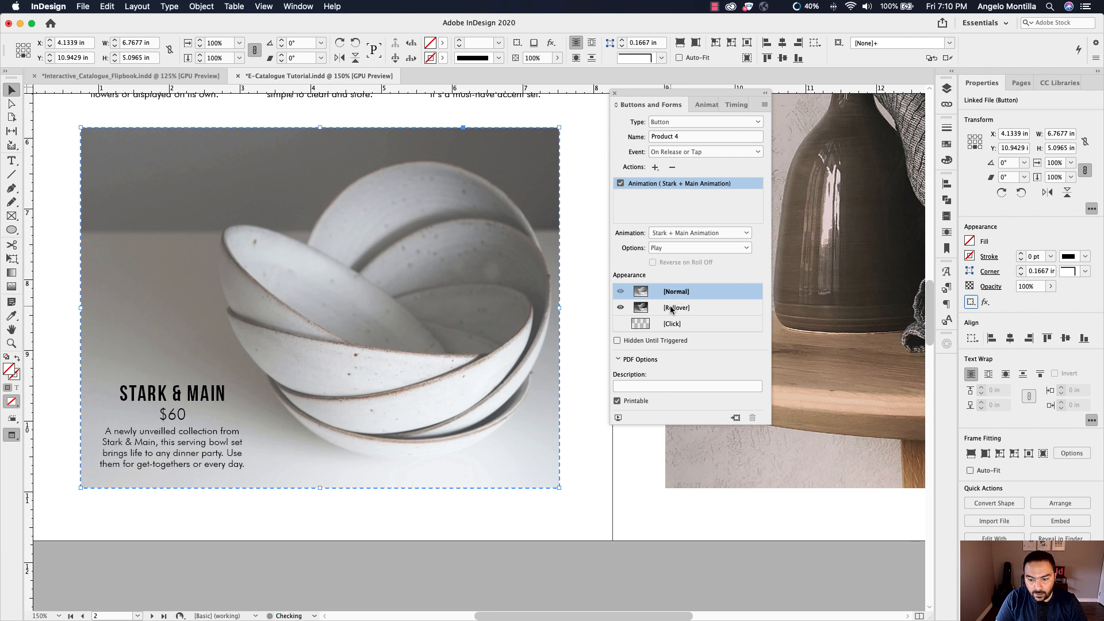
left_click(670, 306)
left_click(676, 295)
Step: Add a Click state to the Product 4 button and set the bowl image's opacity to 100% in that state
left_click(670, 323)
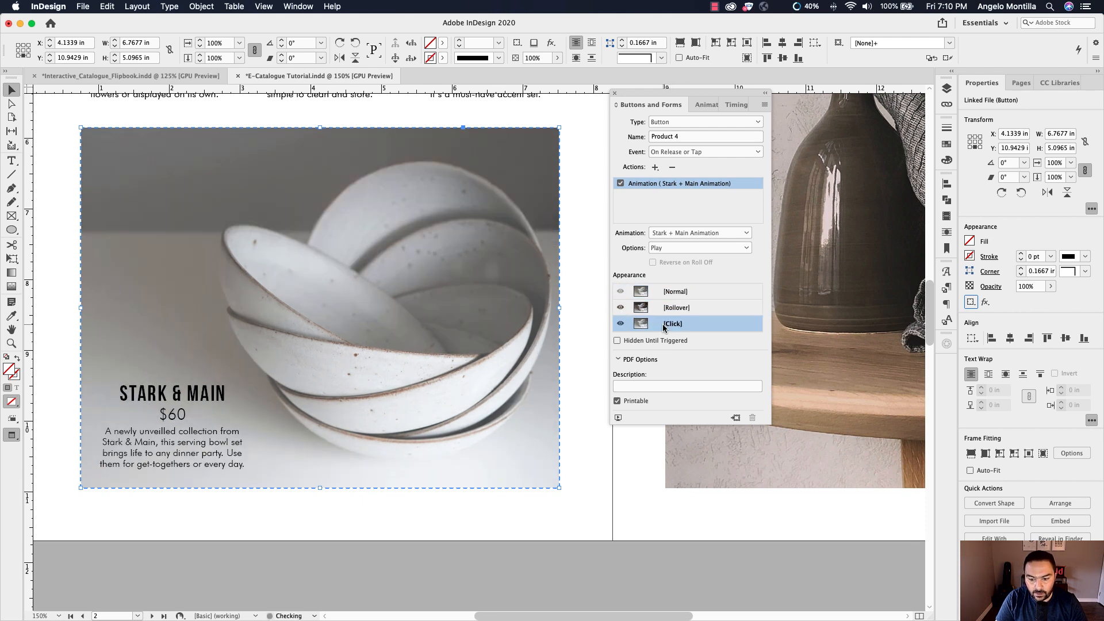
double_click(491, 286)
left_click_drag(1031, 286, 988, 278)
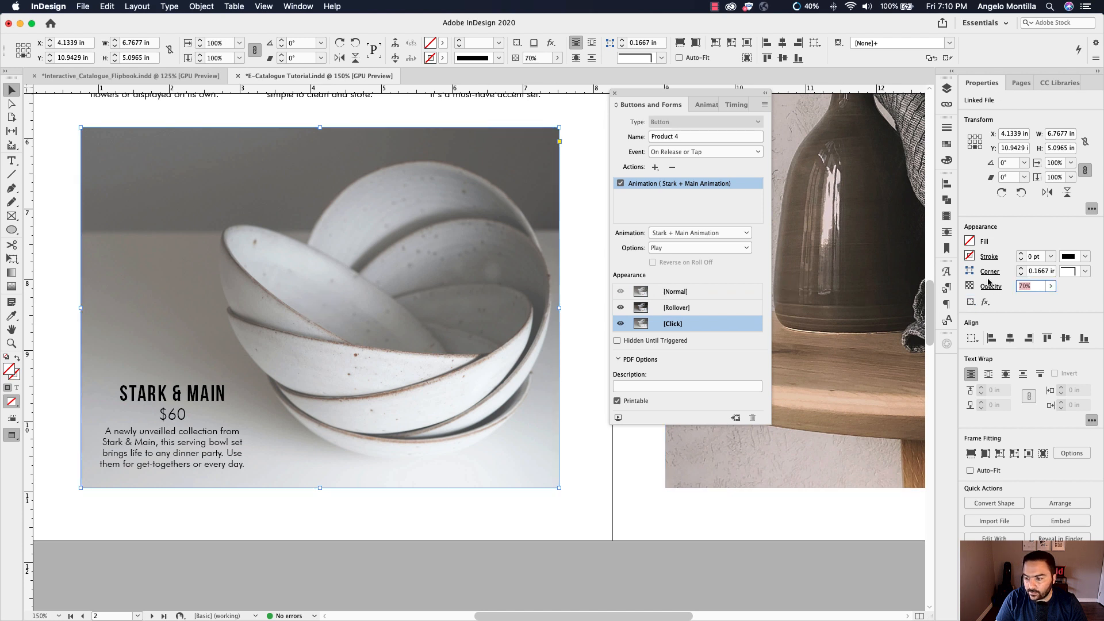
type("100")
key("Return")
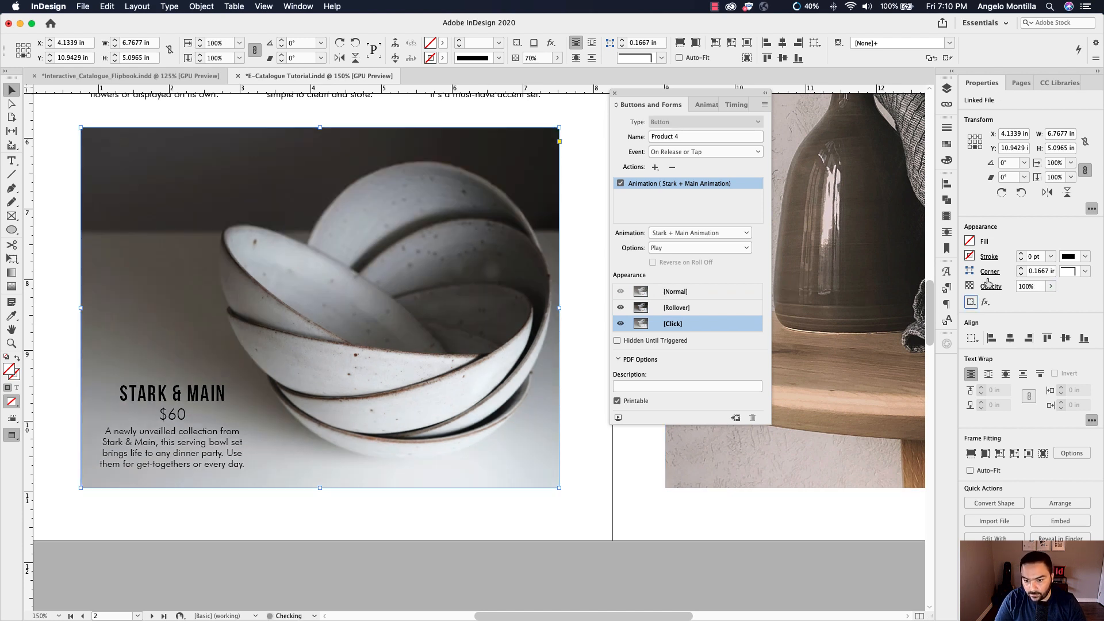
left_click(699, 290)
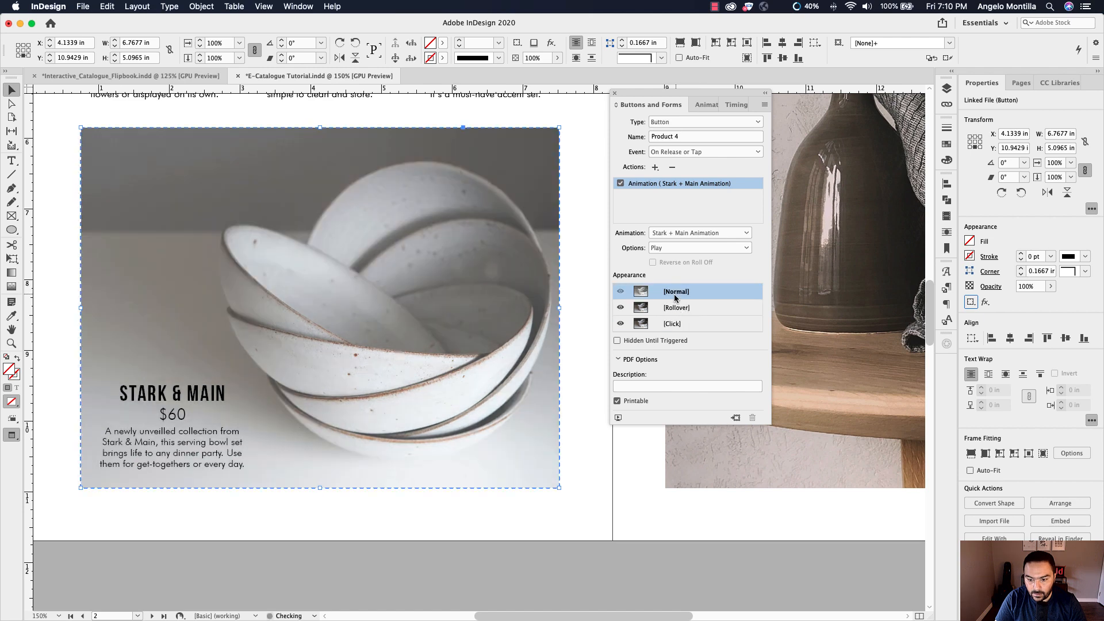
left_click(673, 308)
left_click(671, 324)
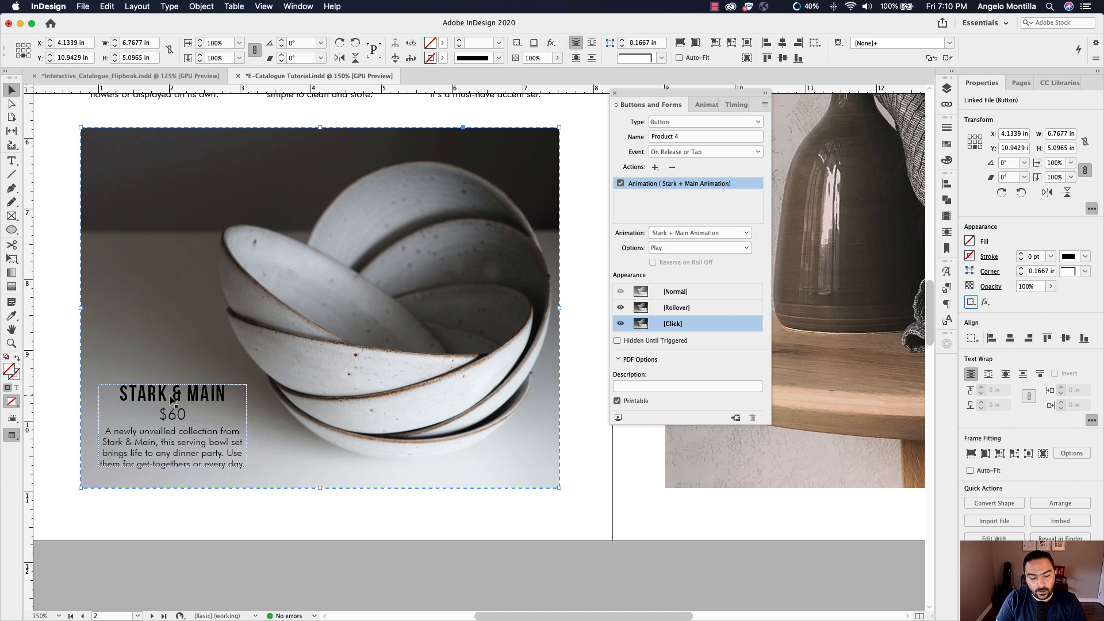
Step: Preview the spread's interactivity, replaying it to test the Stark & Main bowl button, and close the preview
left_click(619, 419)
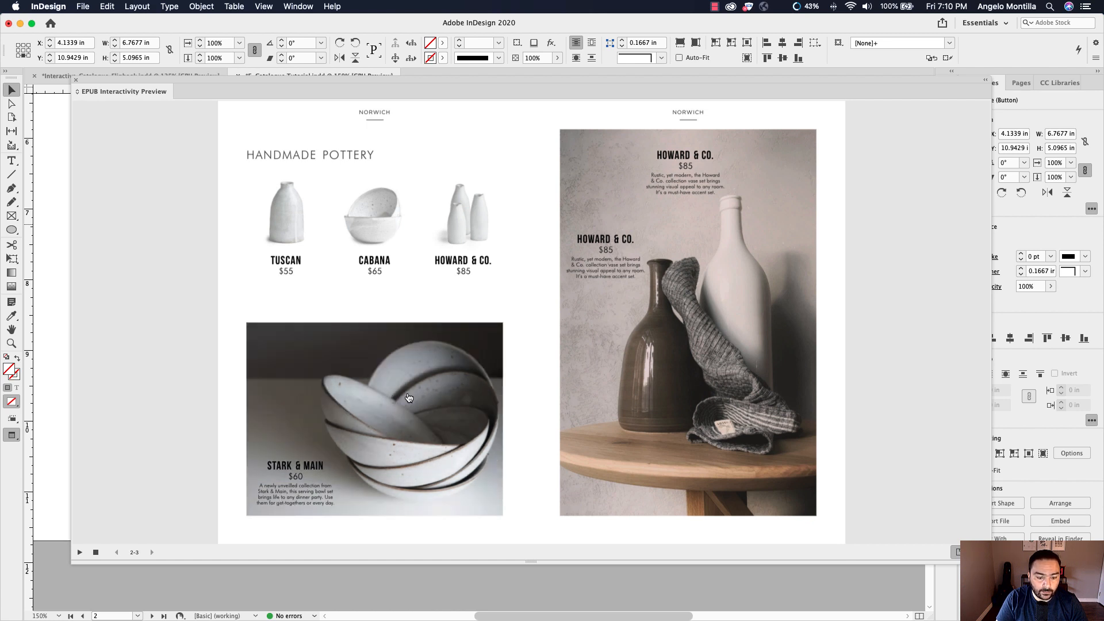
left_click(80, 553)
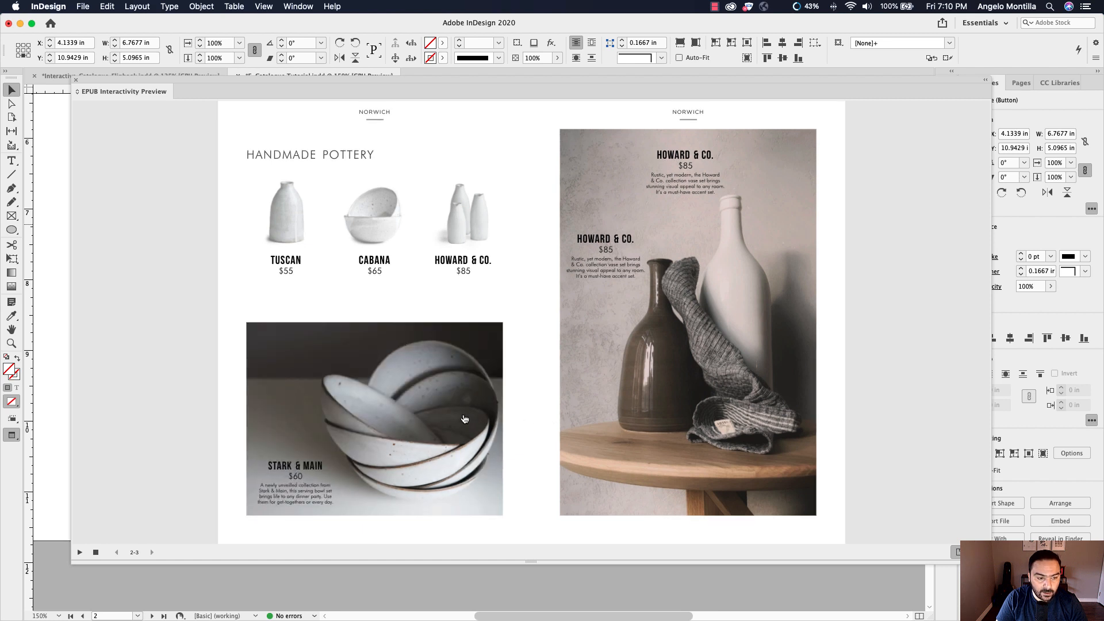
left_click(75, 81)
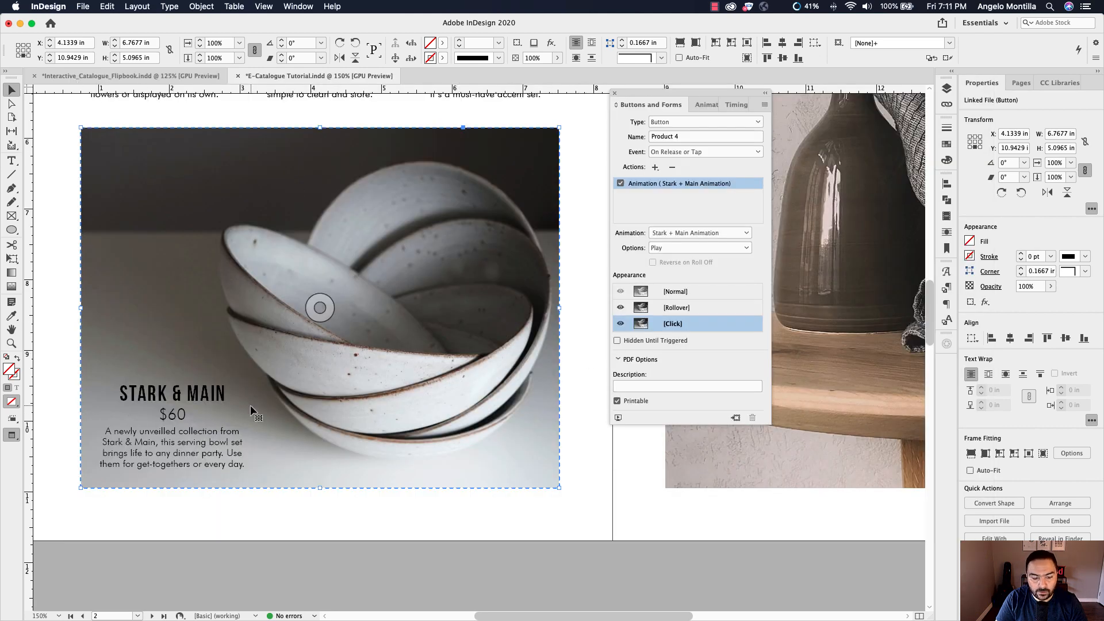
Step: Remove the On Page Load event from the Stark & Main text group's animation, keeping only the button event
left_click(191, 403)
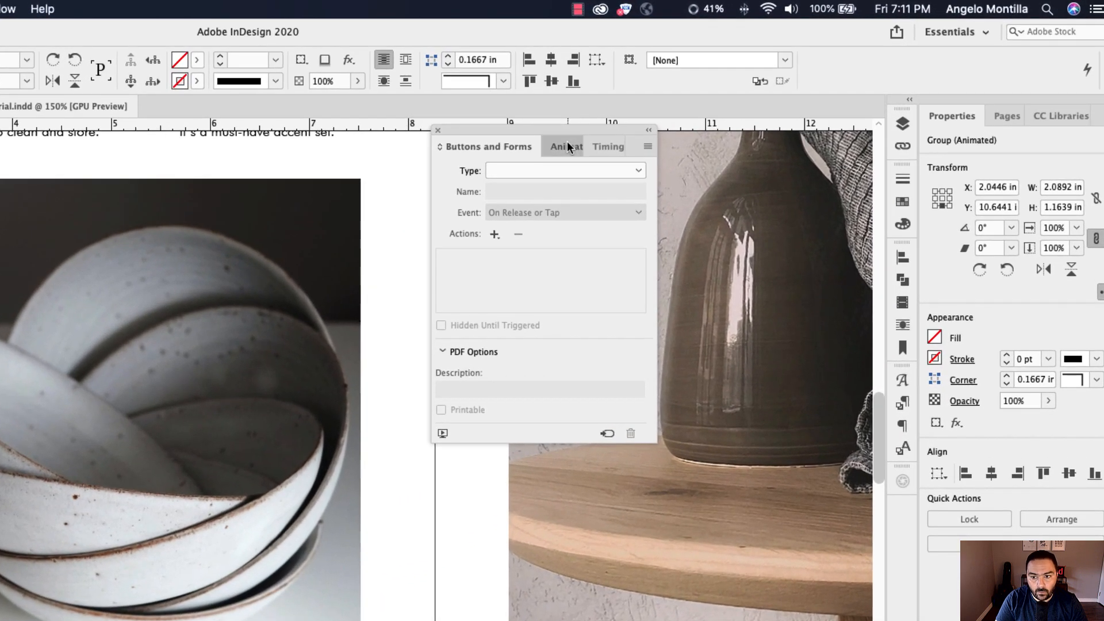
left_click(706, 104)
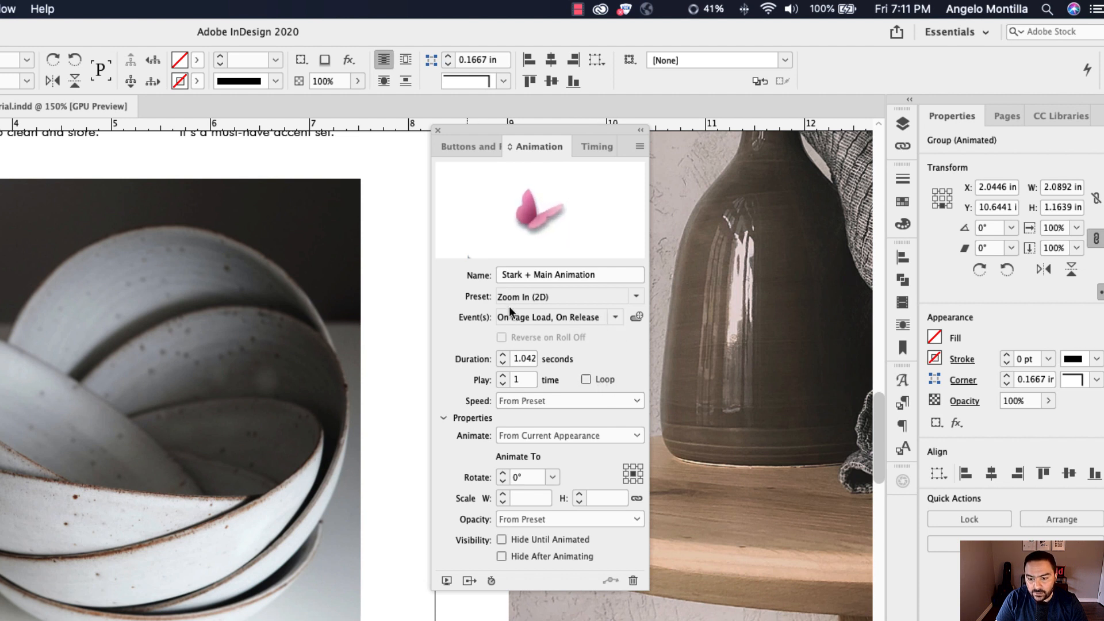
left_click(615, 318)
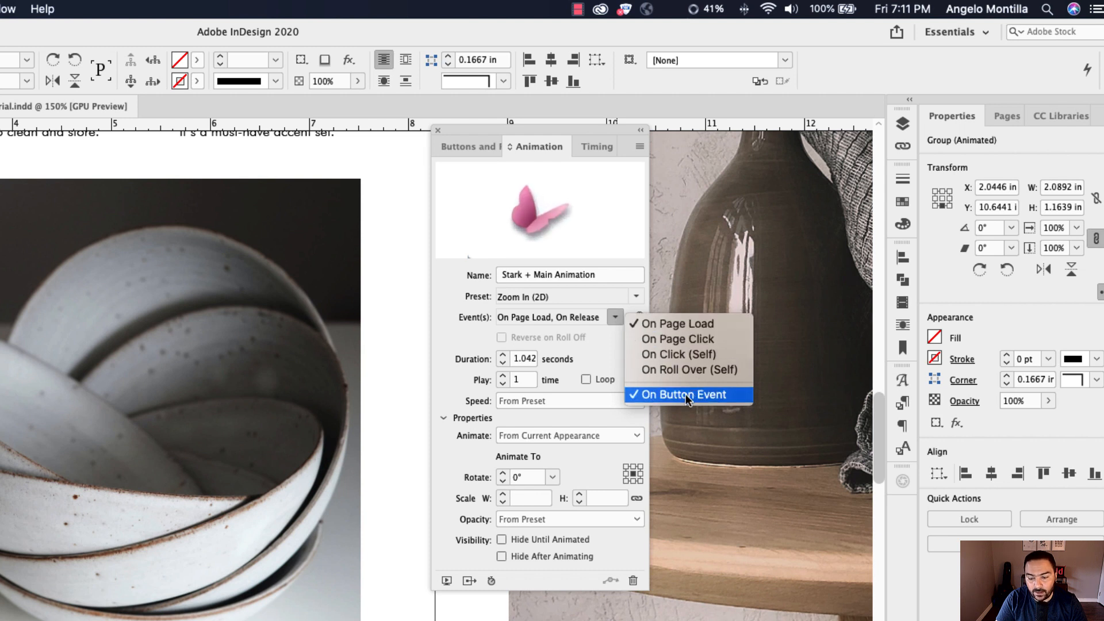
left_click(692, 325)
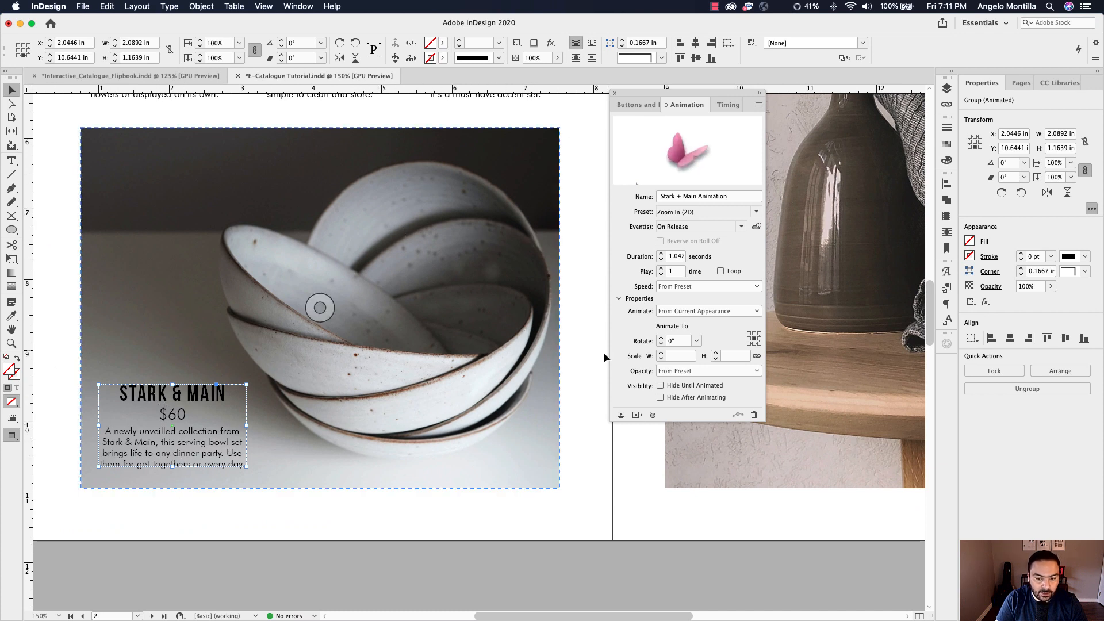
Step: Preview the spread again to test the small product buttons and the bowl image's animation trigger
left_click(621, 414)
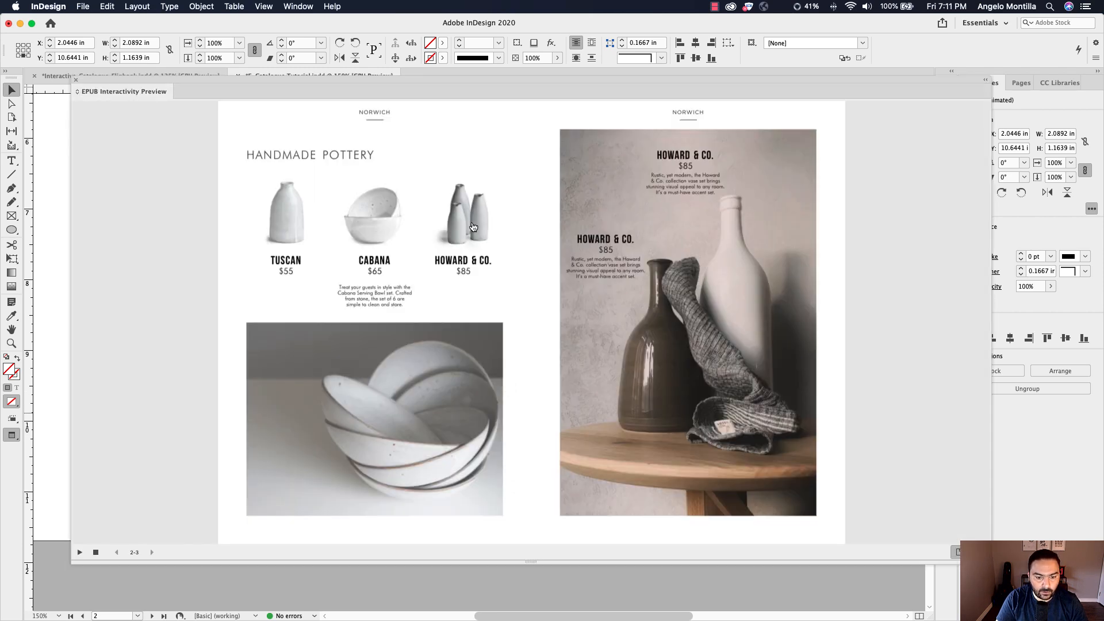
mouse_move(458, 290)
mouse_move(390, 369)
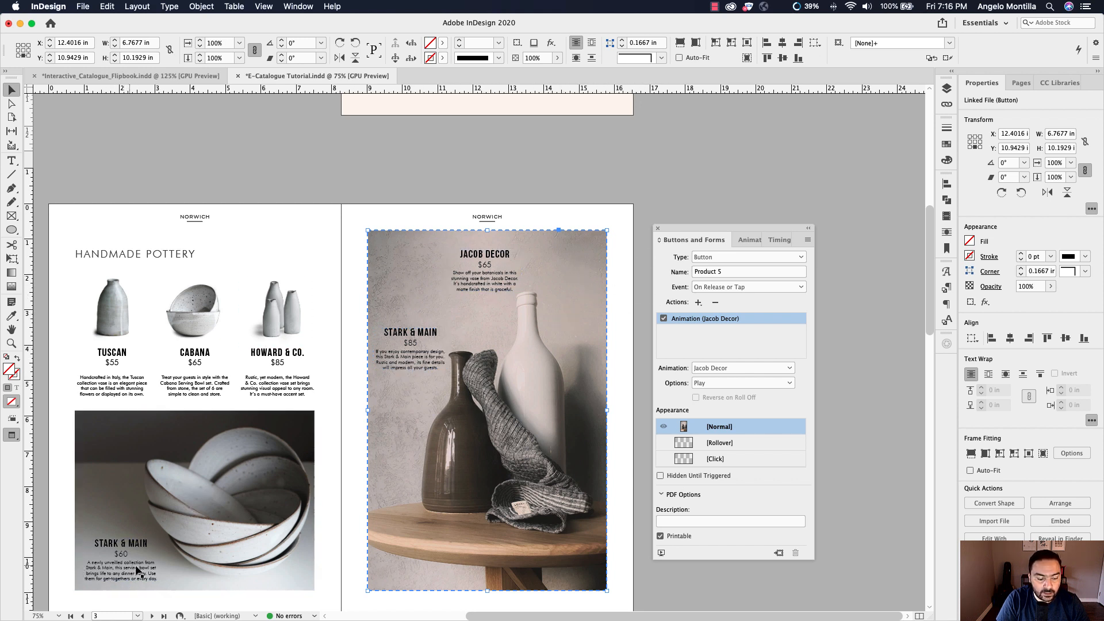
Step: Add a second animation action to the tall vase image's Product 5 button that plays Stark & Main 2
left_click(475, 284)
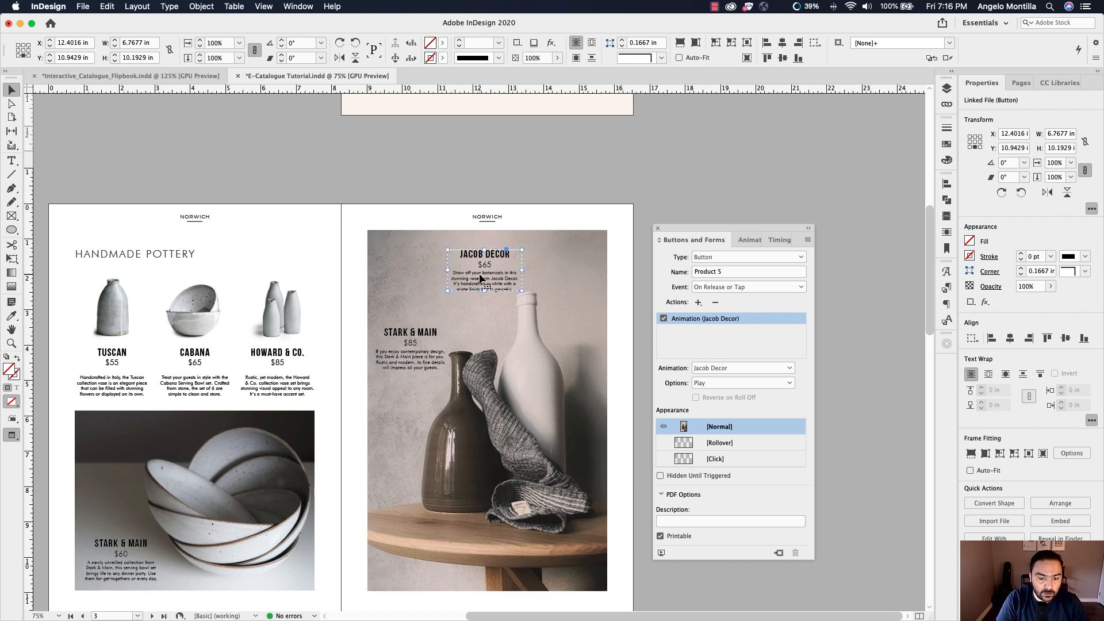
left_click(418, 360)
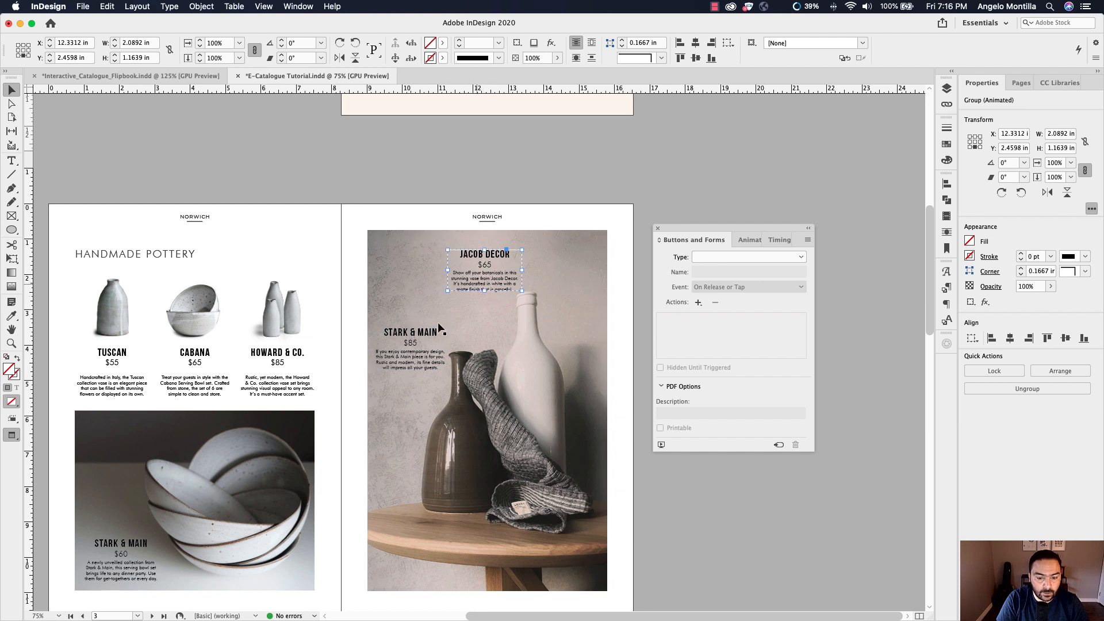
left_click(485, 288)
left_click(579, 260)
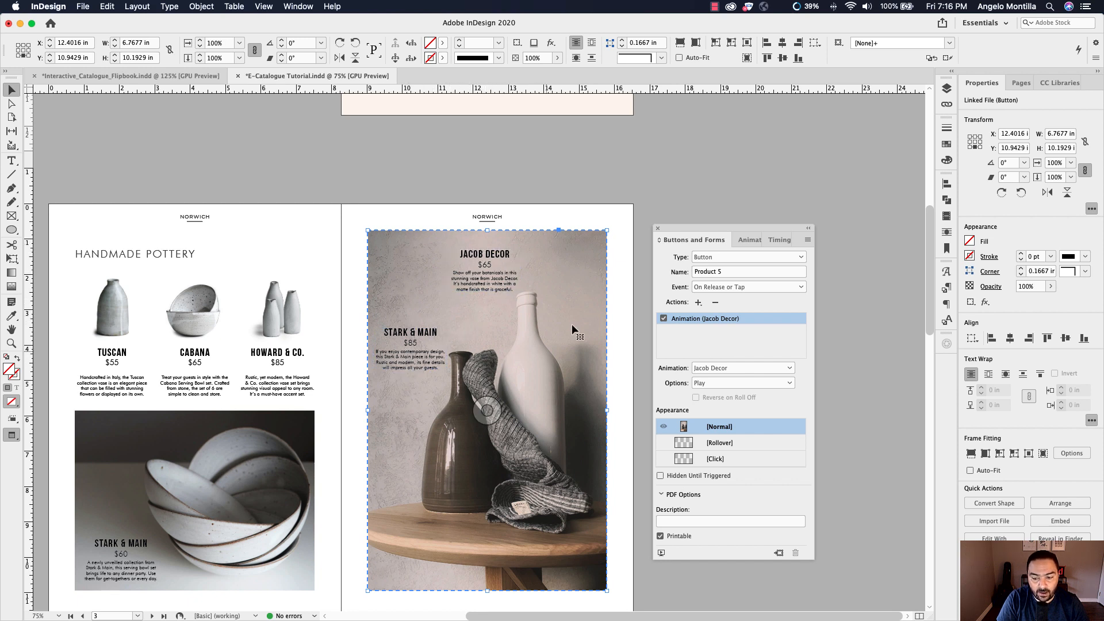
left_click(699, 304)
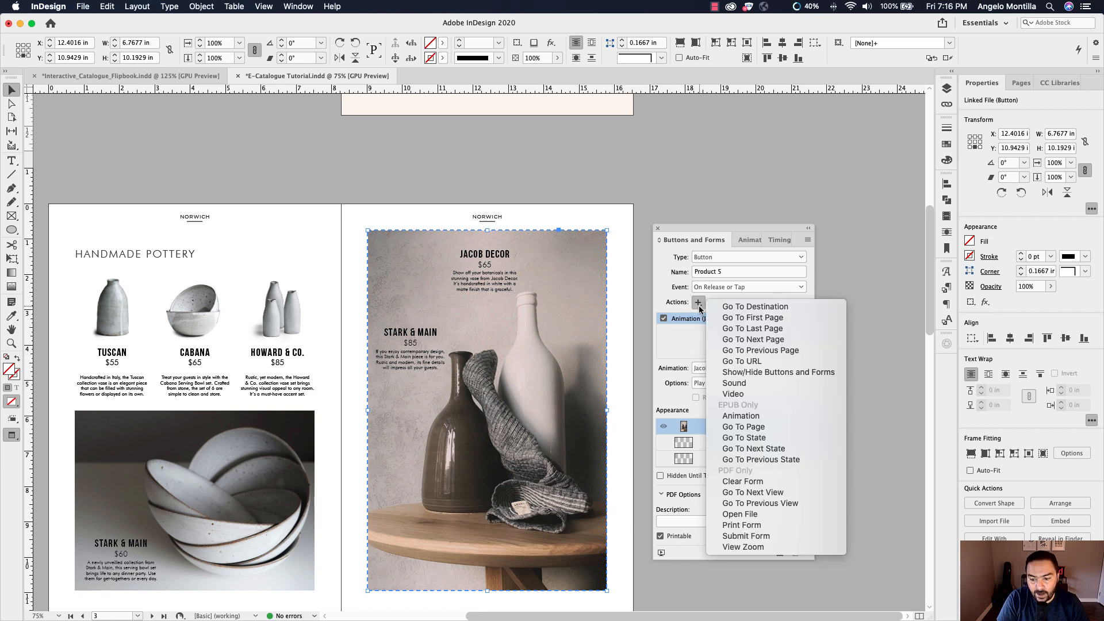
left_click(767, 415)
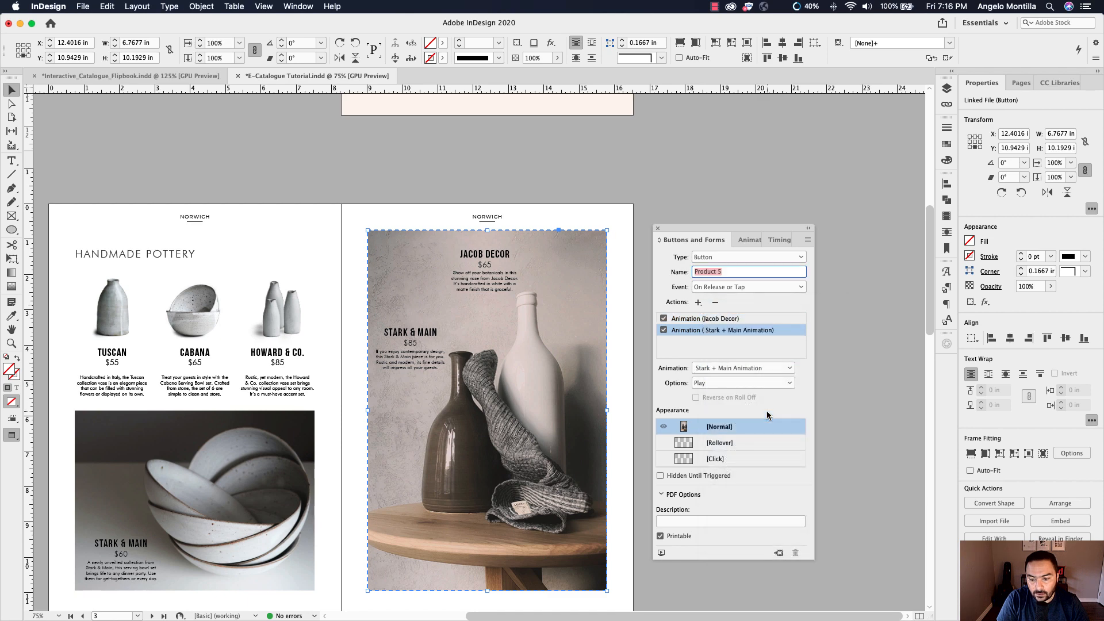
left_click(769, 367)
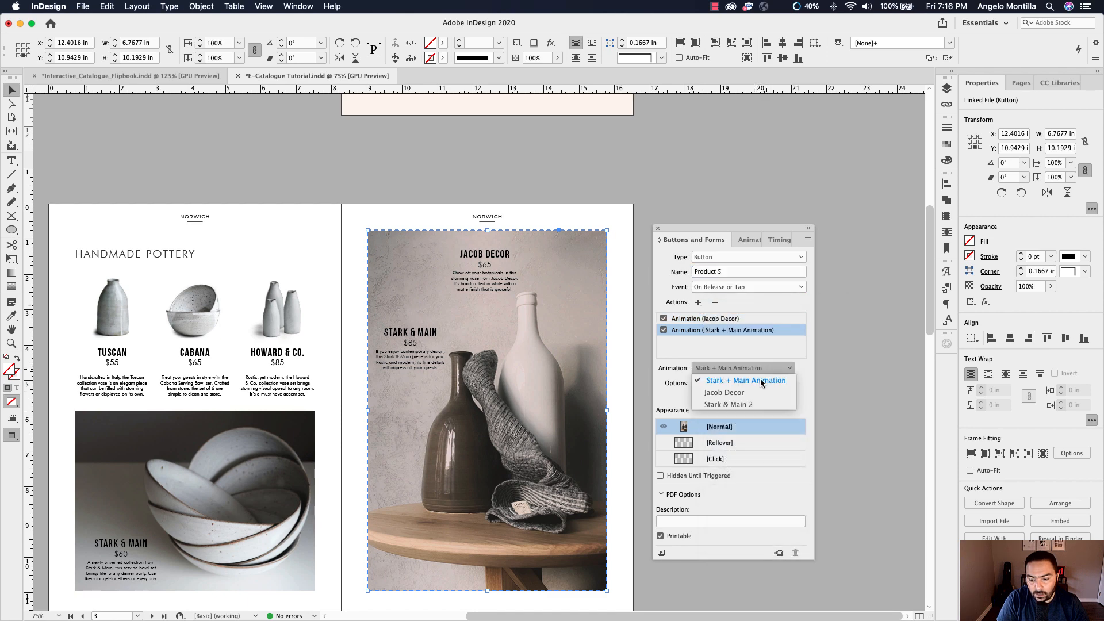
left_click(749, 404)
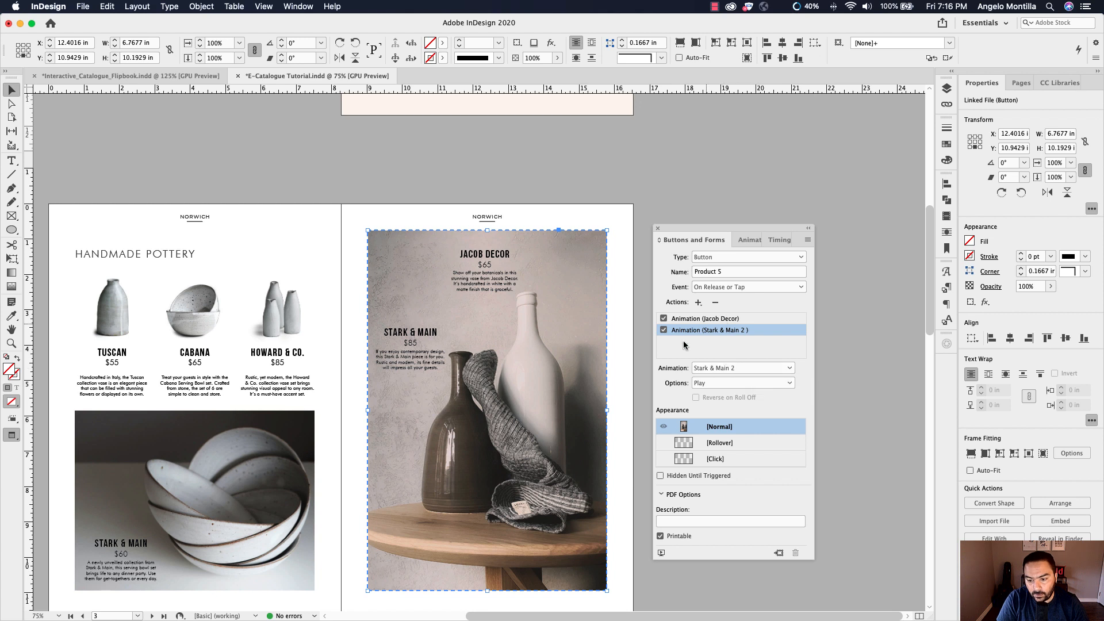
Step: Add a Rollover state to the tall vase image's Product 5 button and set its Normal state's opacity to 70%
left_click(718, 445)
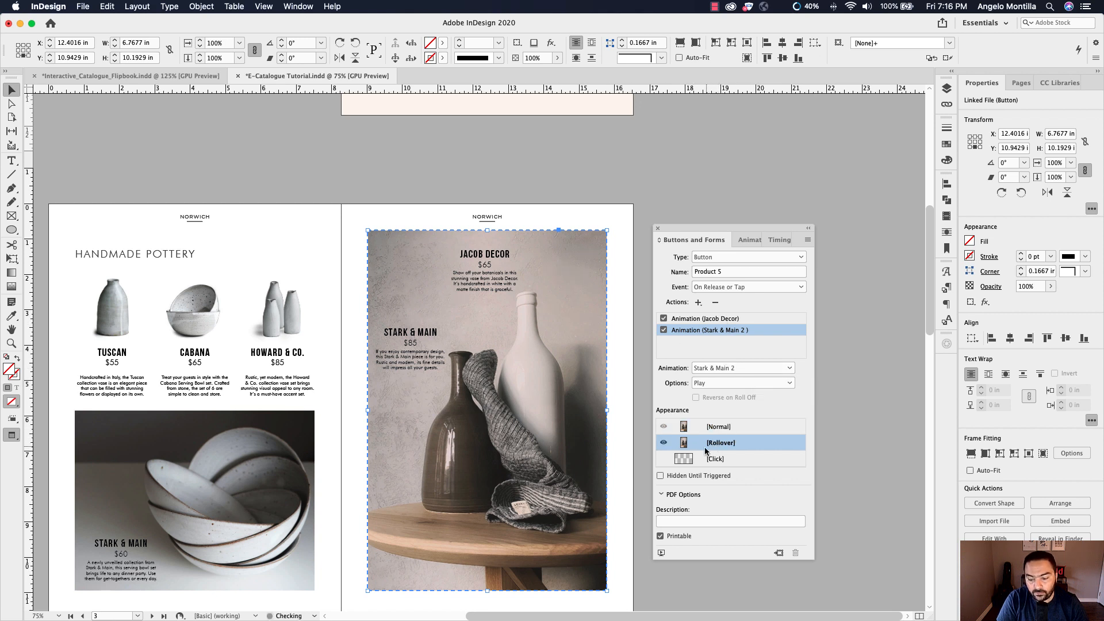
left_click(717, 429)
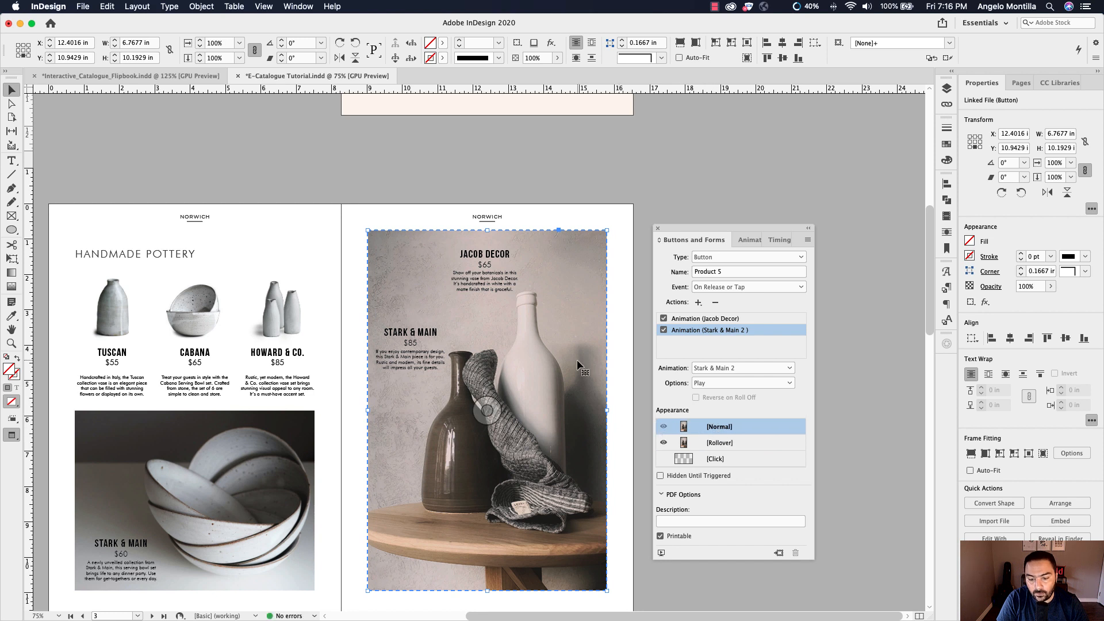
double_click(1029, 286)
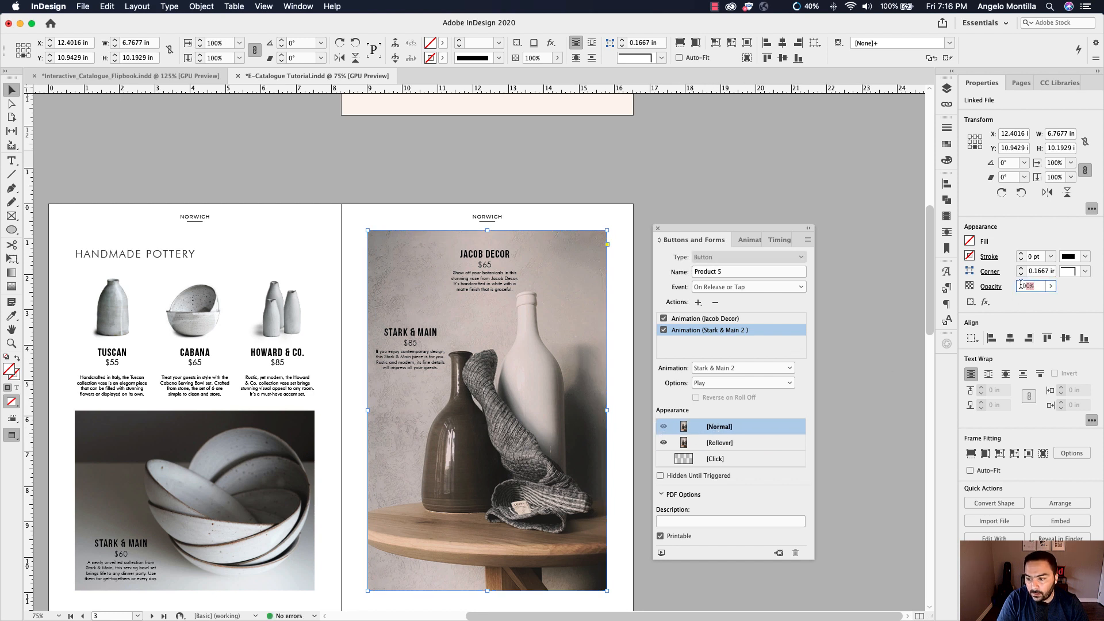
type("70")
key("Return")
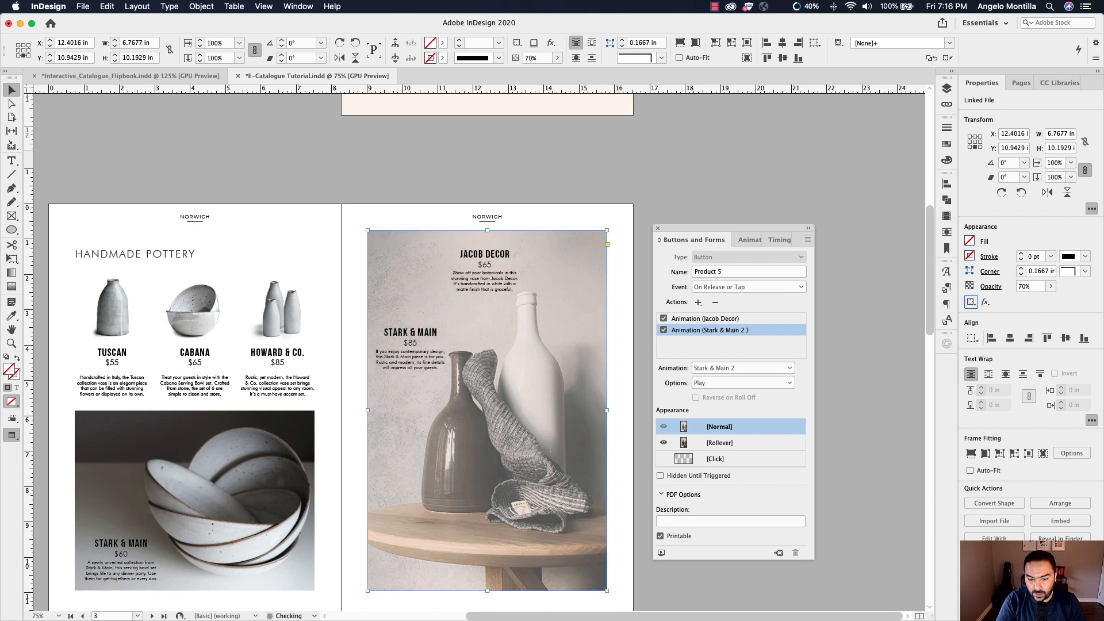
left_click(720, 445)
left_click(725, 427)
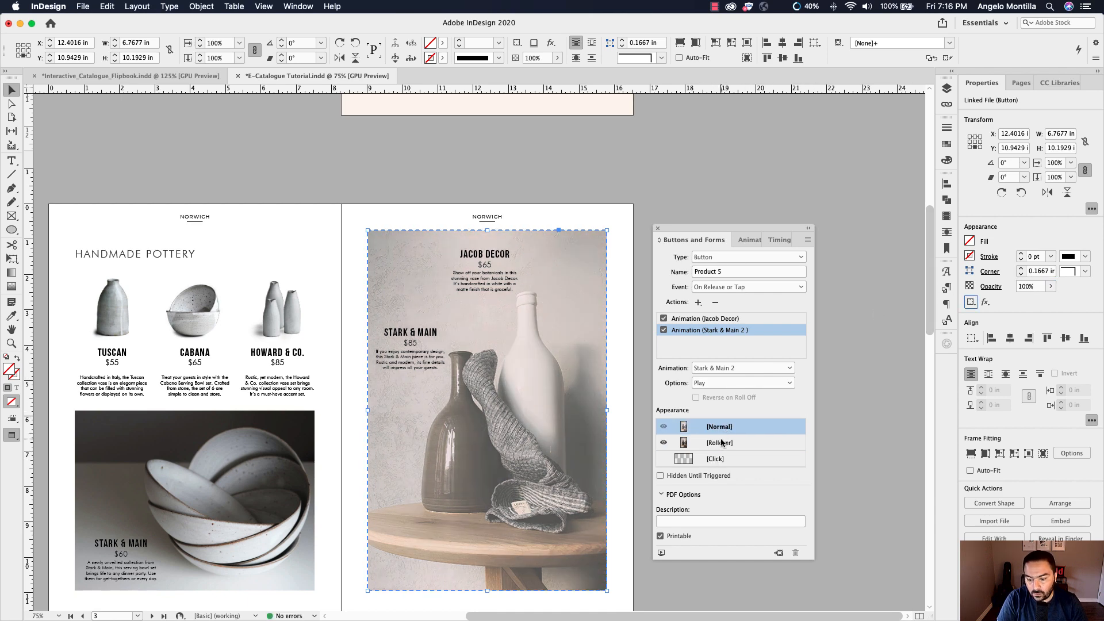
left_click(721, 438)
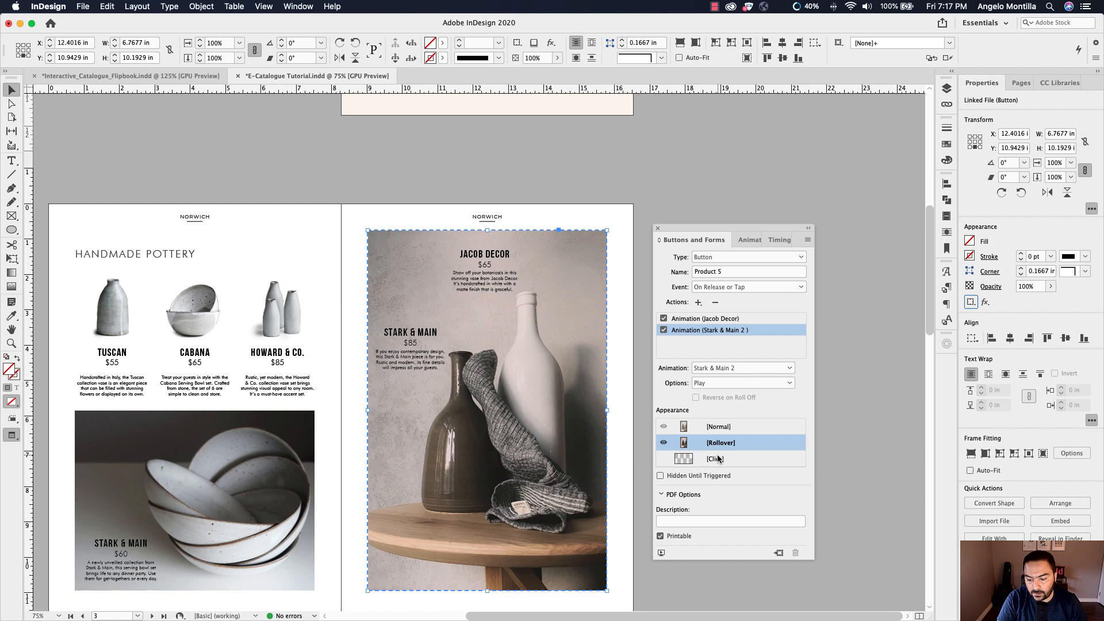
Step: Add a Click state to the Product 5 vase button and set that state's opacity to 100%
left_click(716, 459)
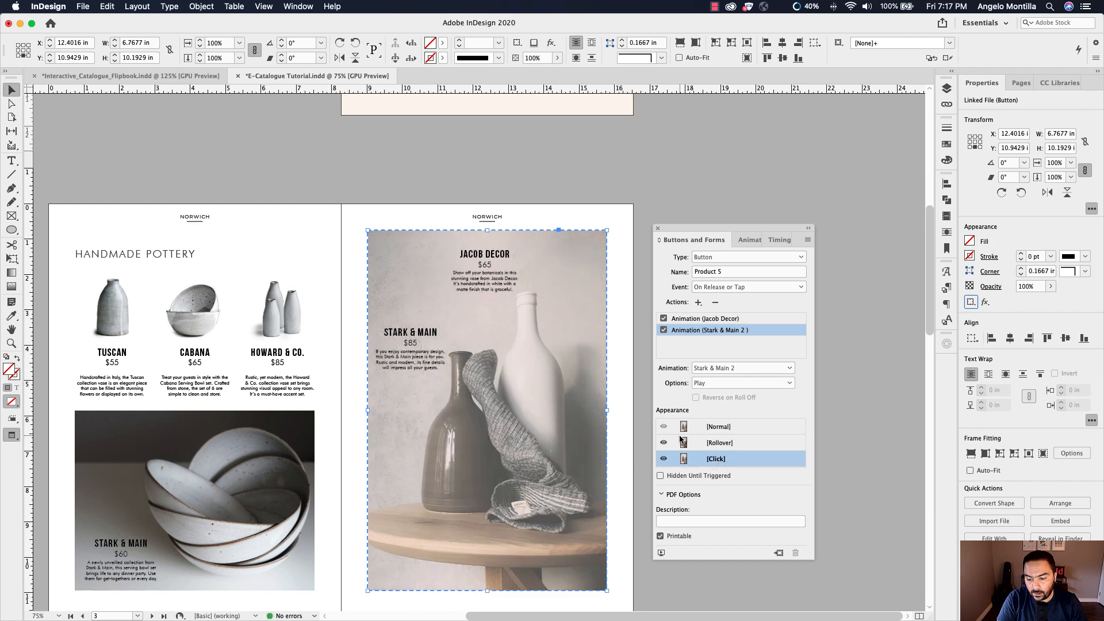
left_click(588, 362)
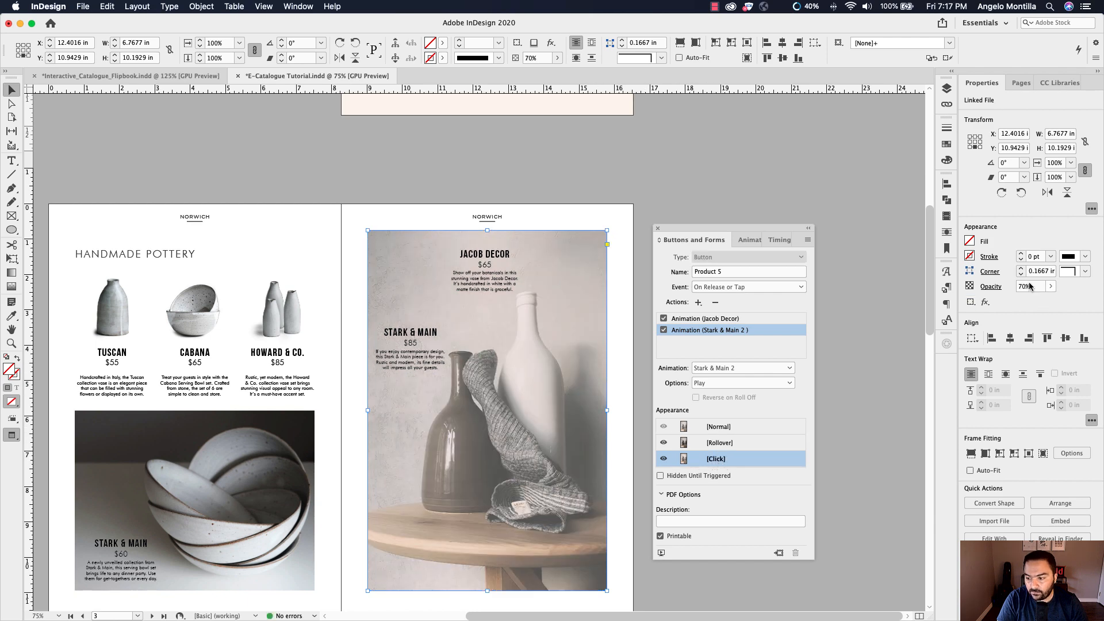
left_click(1035, 285)
type("100")
key("Return")
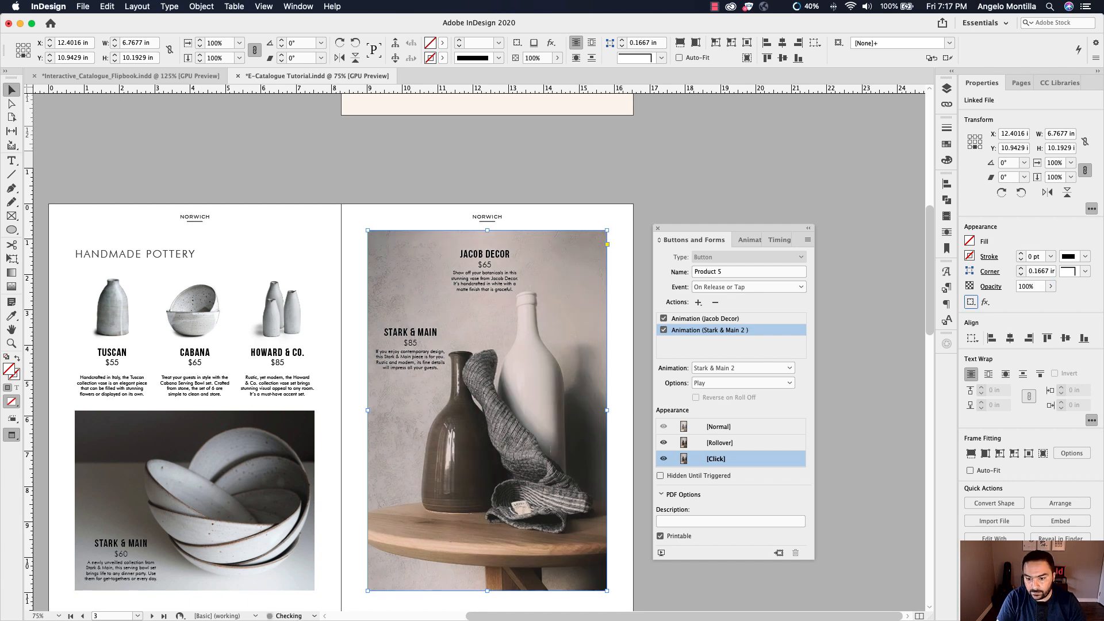
left_click(670, 209)
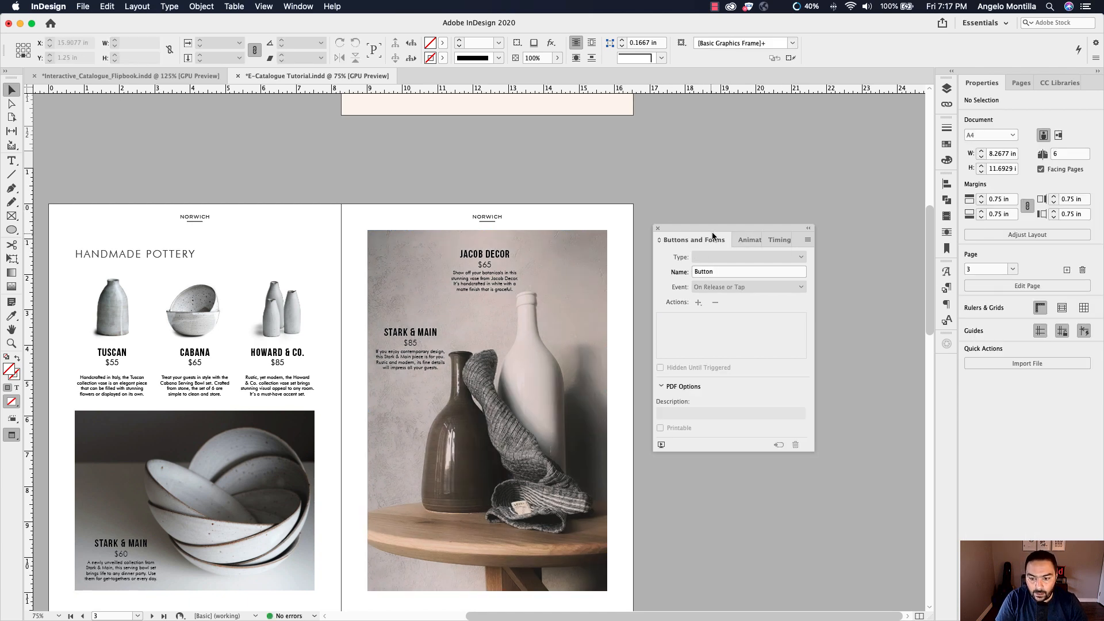
Step: Link the Jacob Decor and Stark & Main 2 animations under the On Page Load timing so they play together
left_click_drag(712, 230, 727, 223)
left_click(485, 265)
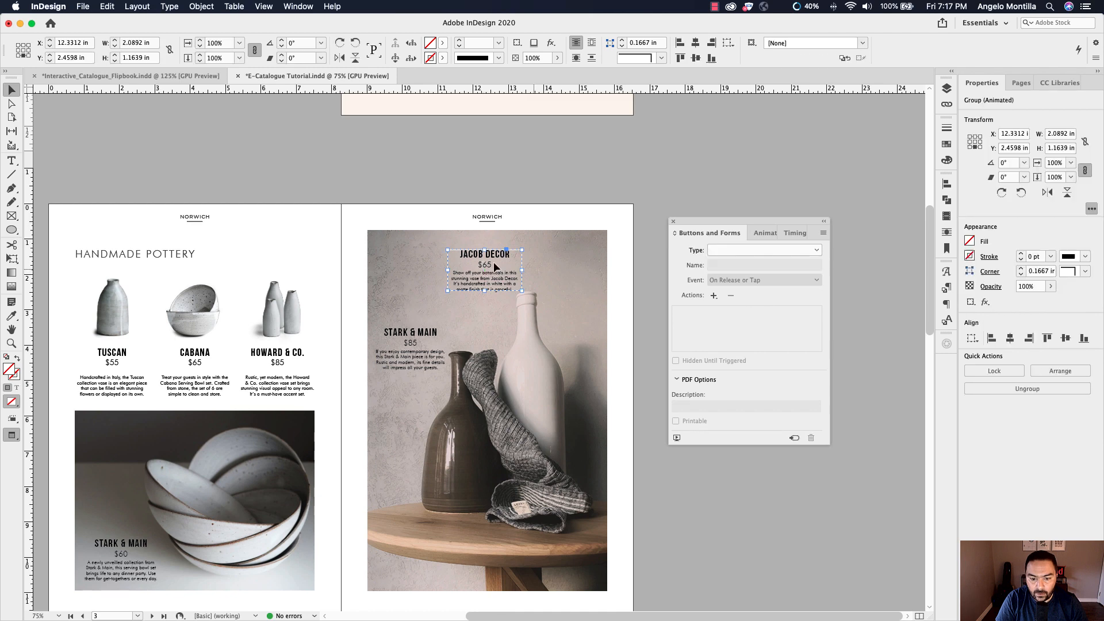
left_click(788, 234)
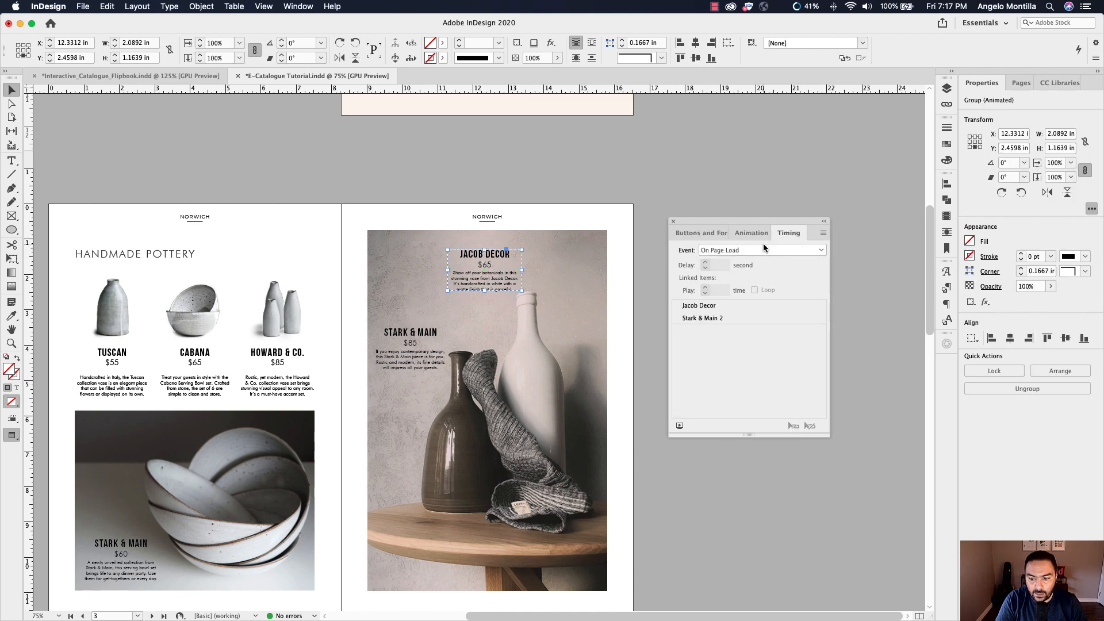
key("super+equal")
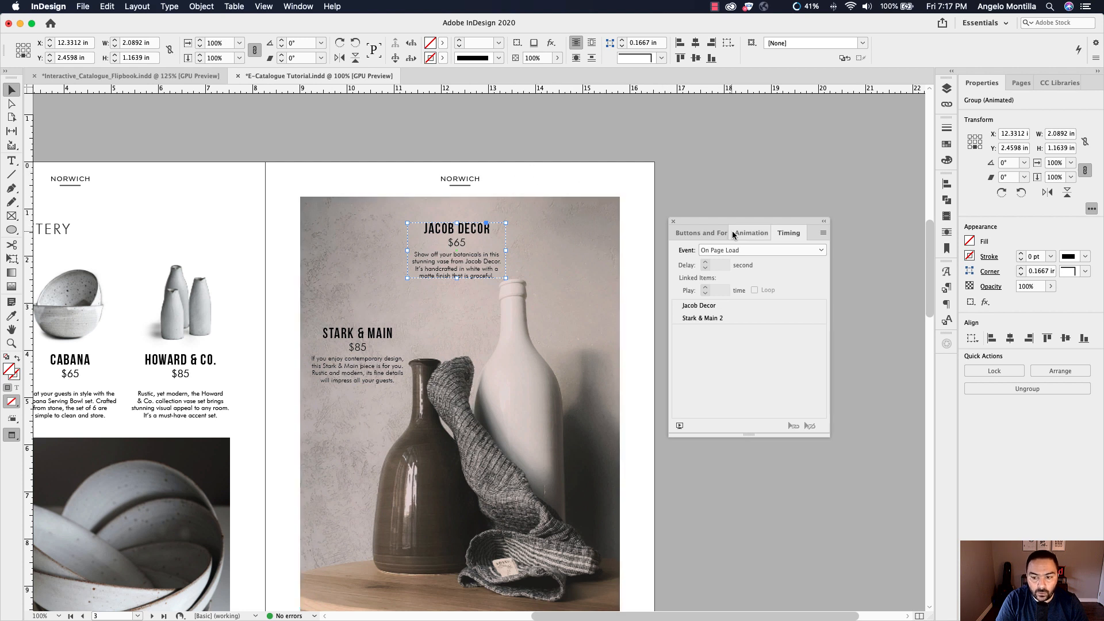
left_click_drag(732, 226, 726, 174)
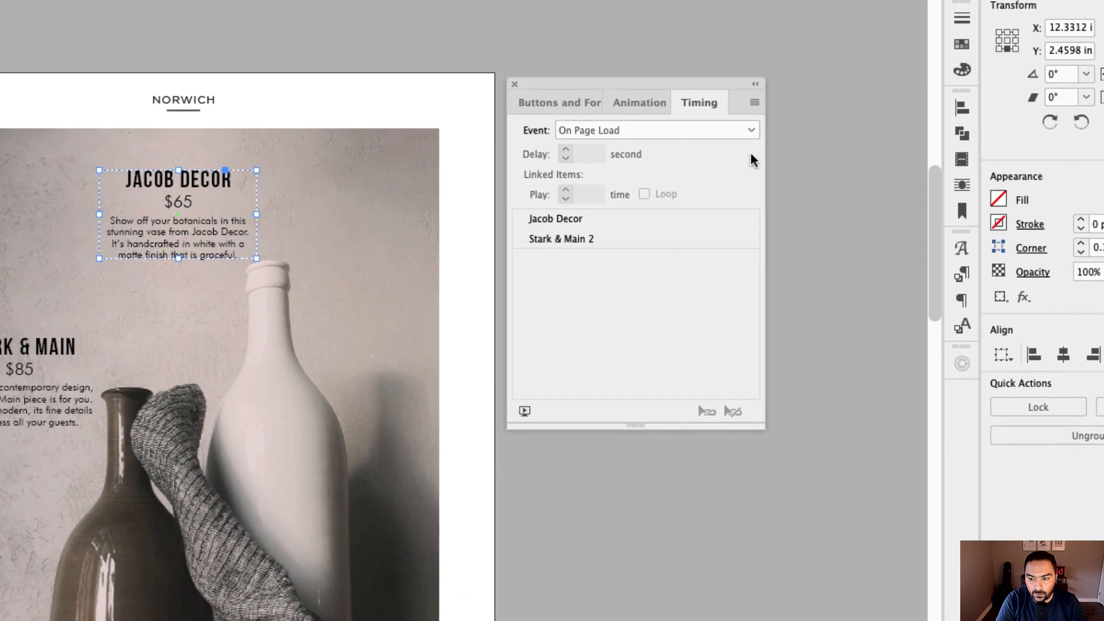
left_click(562, 221)
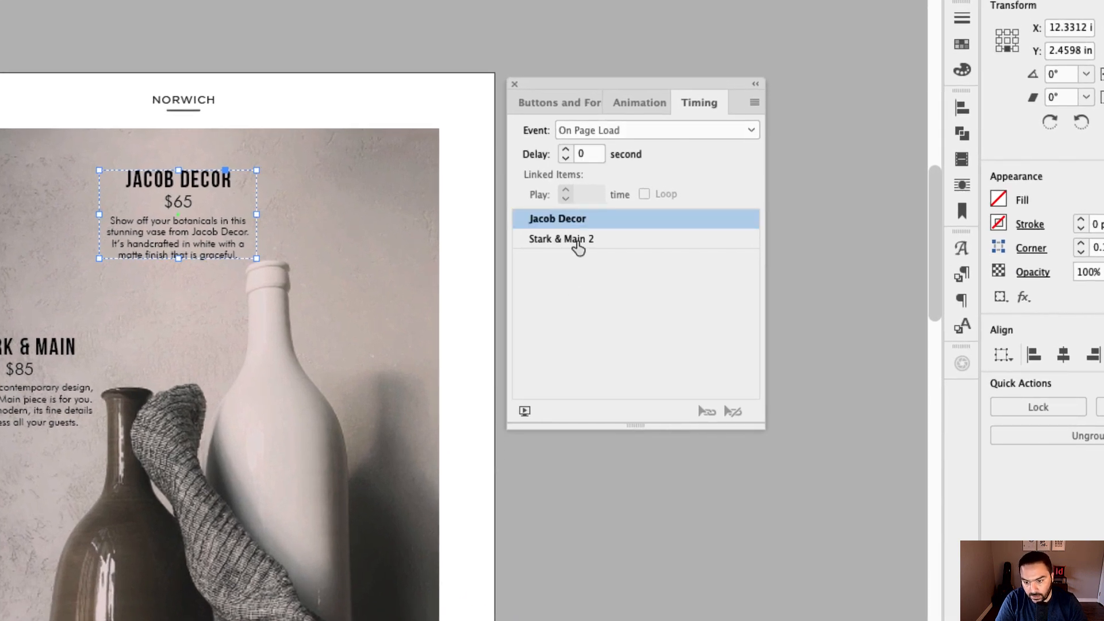
left_click(577, 242, "shift")
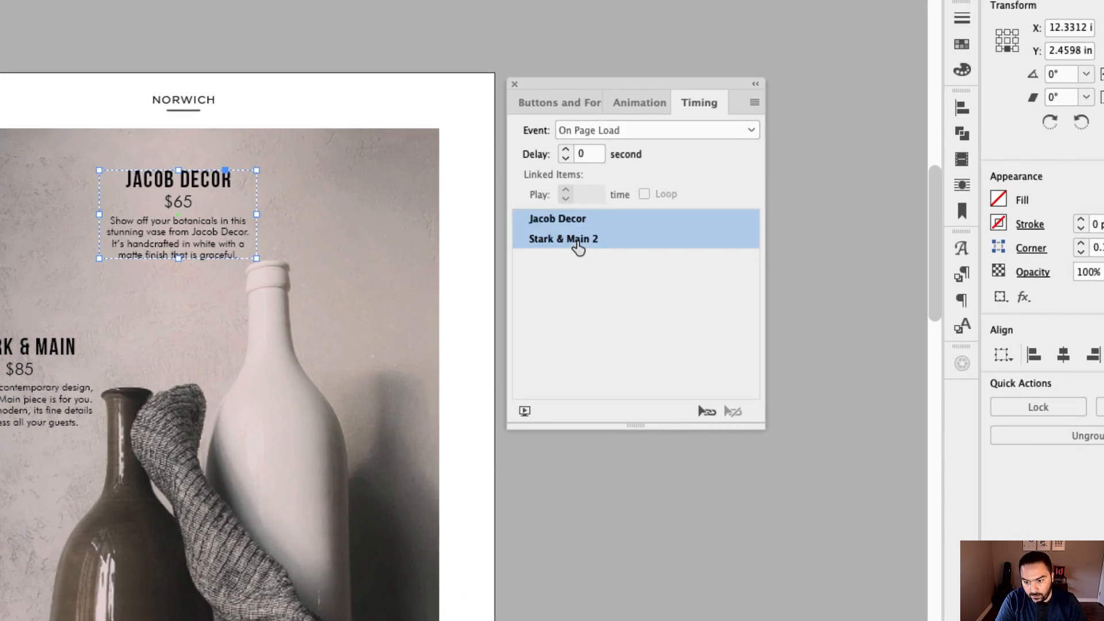
left_click(704, 413)
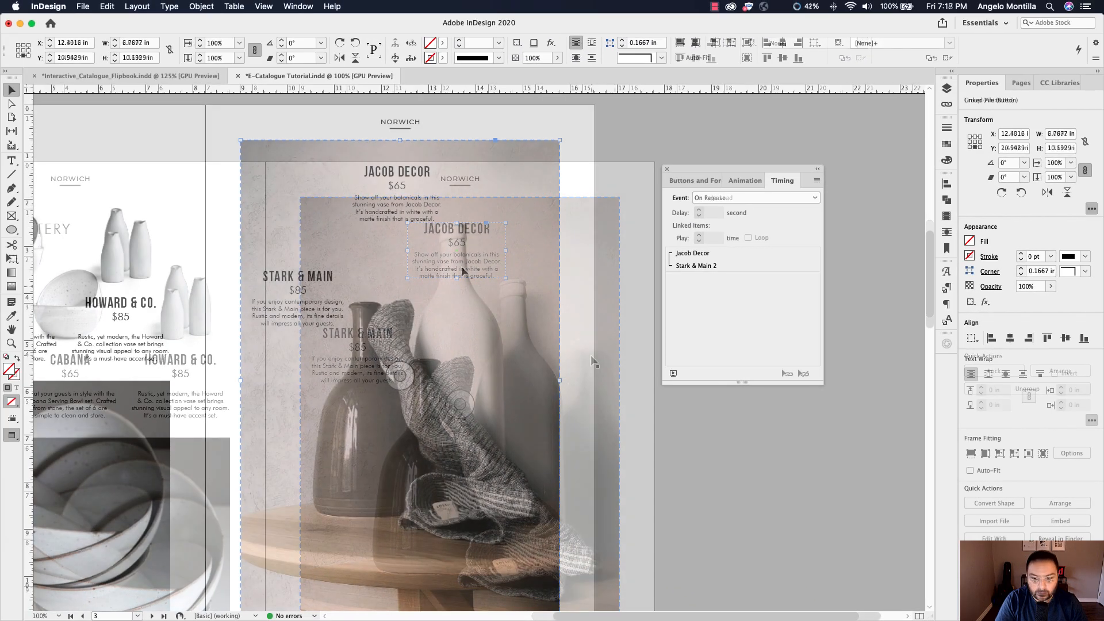
Step: Preview the spread's interactivity and test the vase, bowl and Howard & Co. image buttons
left_click(672, 374)
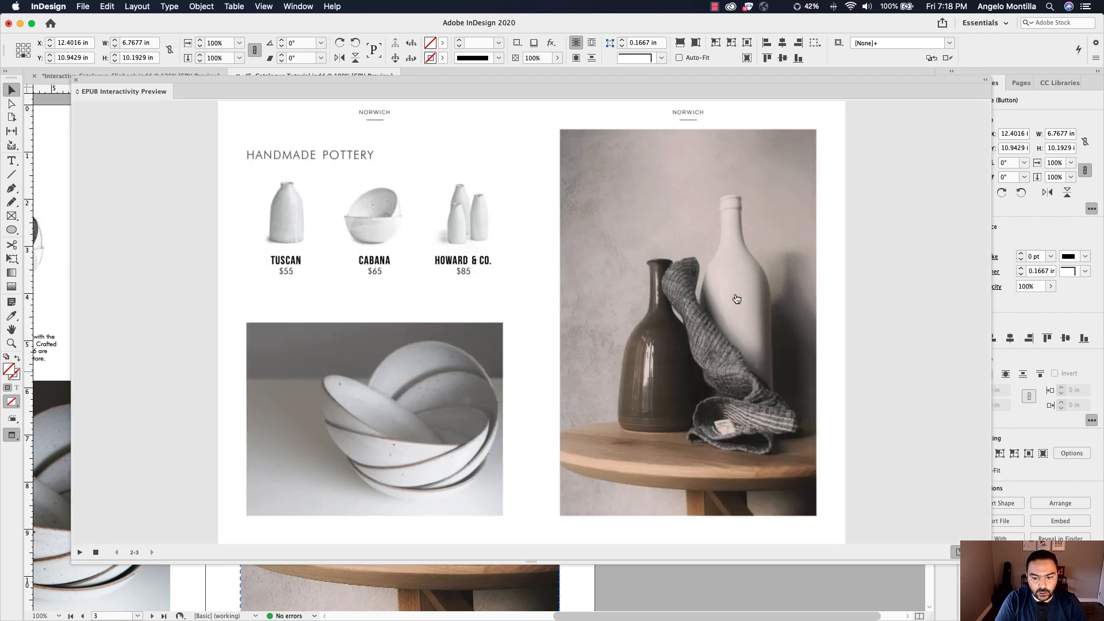
left_click(749, 295)
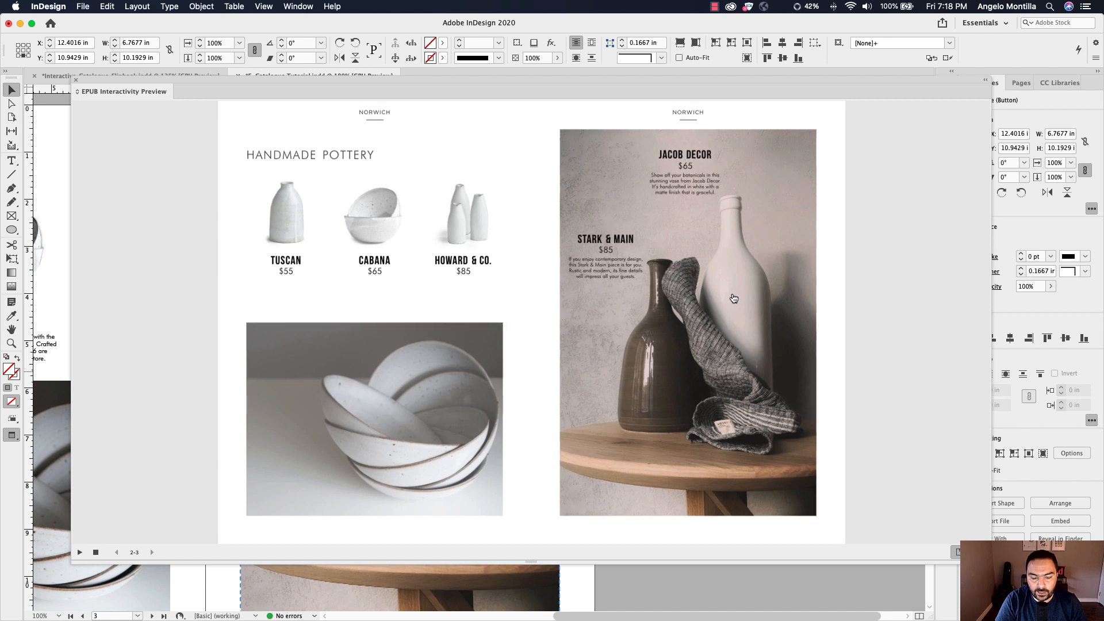
left_click(411, 365)
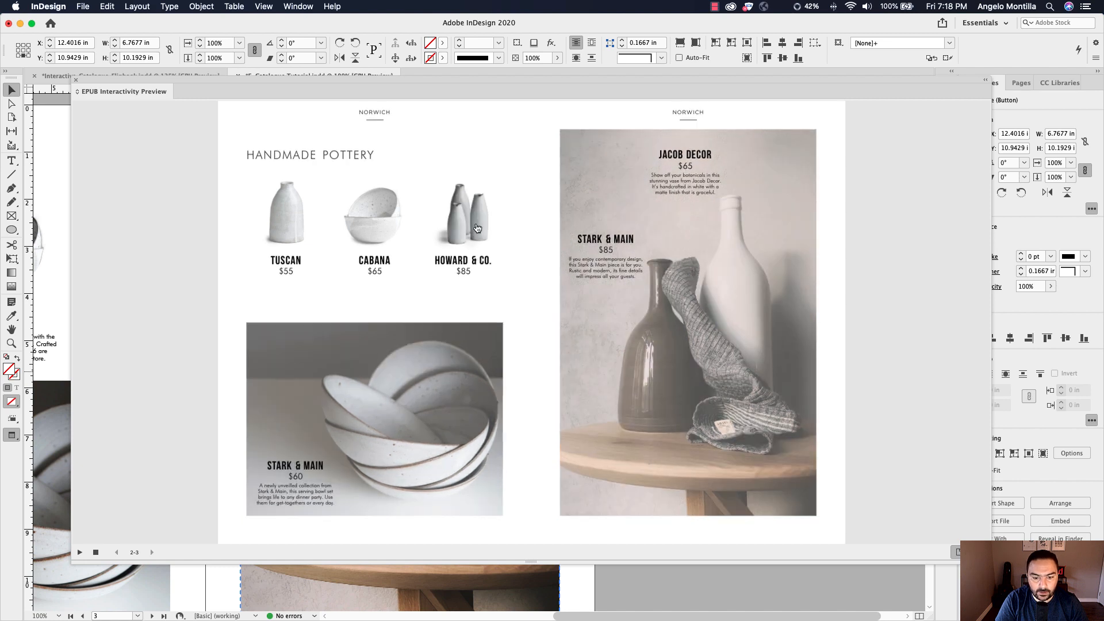
left_click(478, 230)
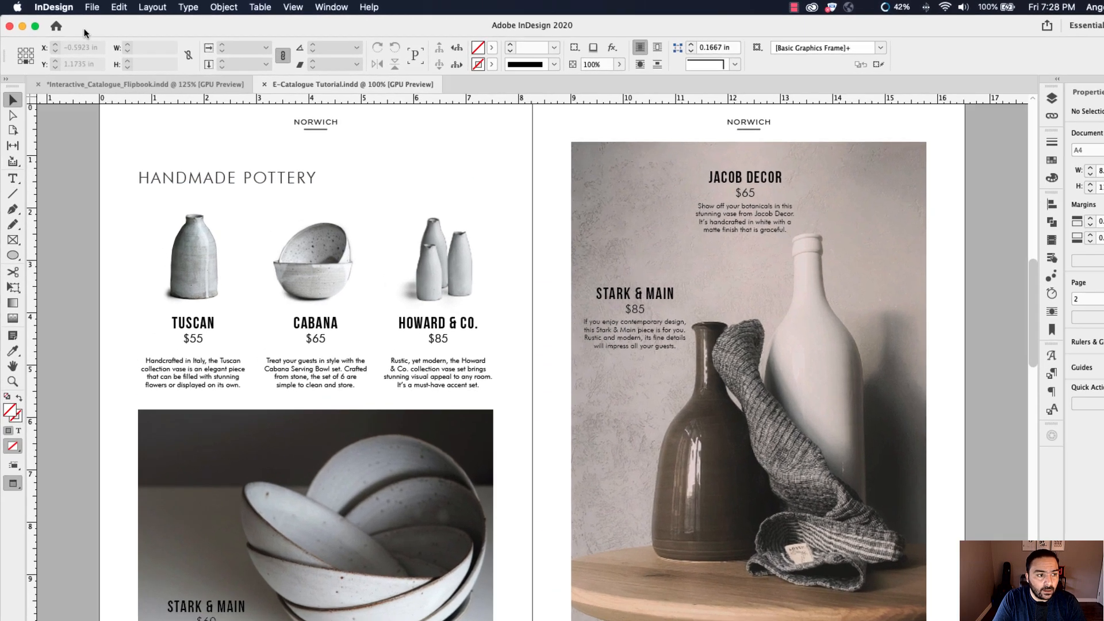
Step: Set up an export of the catalogue in EPUB (Fixed Layout) format, replacing the existing E-Catalogue Tutorial.epub
left_click(83, 6)
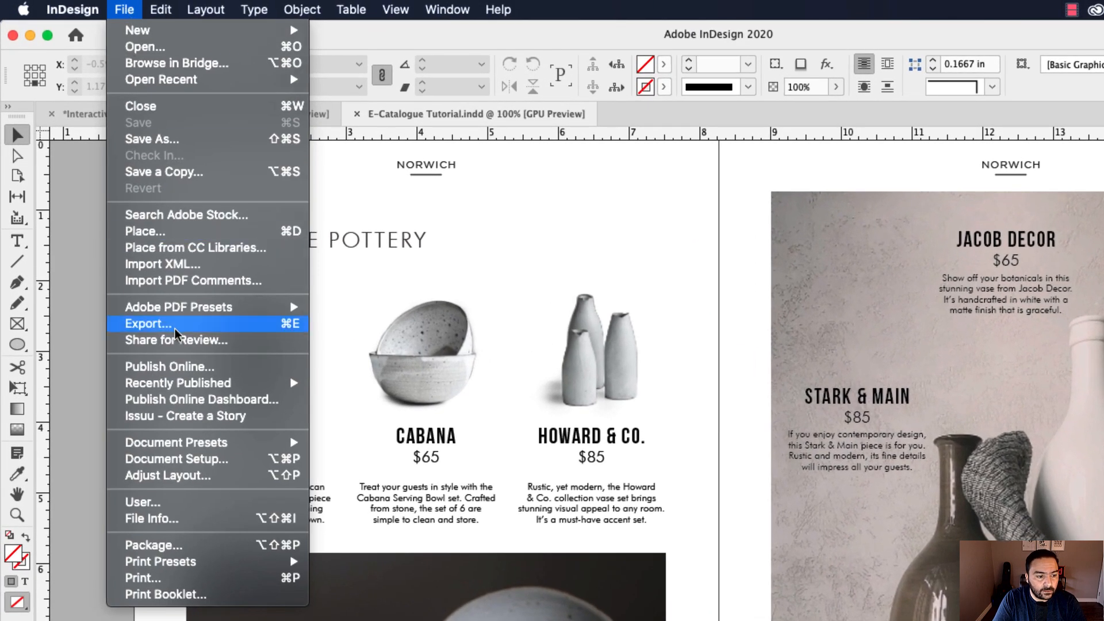
left_click(174, 329)
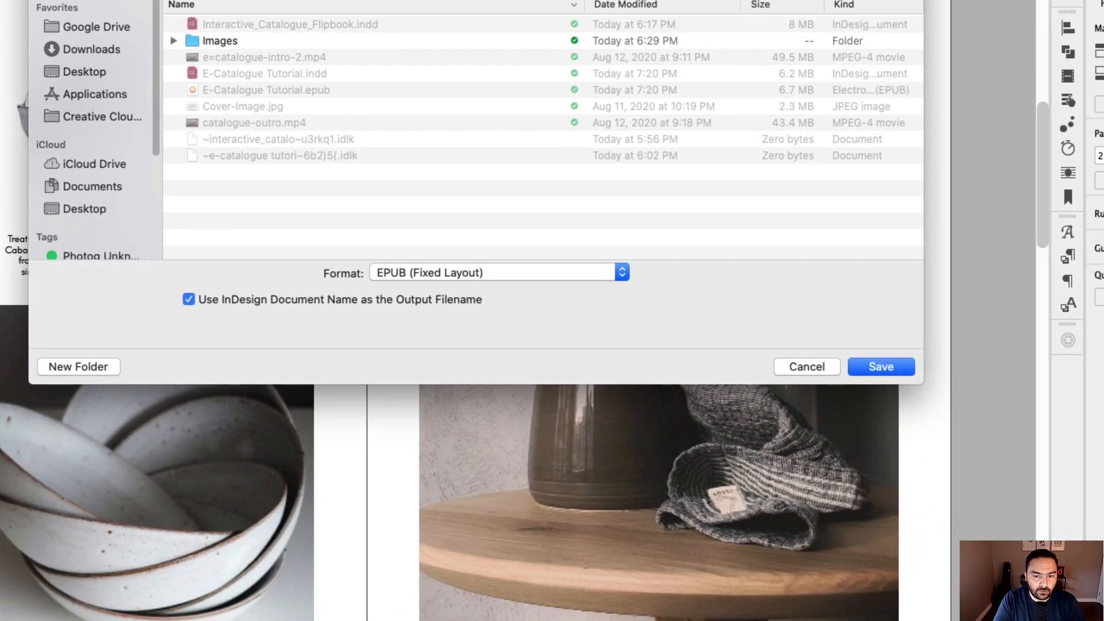
left_click(490, 272)
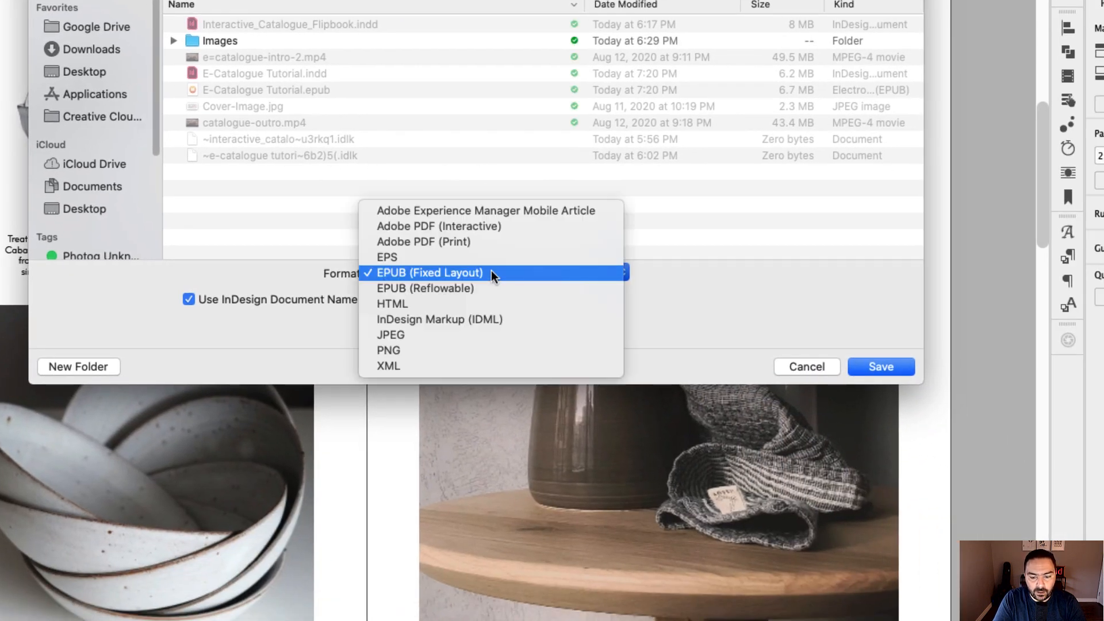
left_click(455, 241)
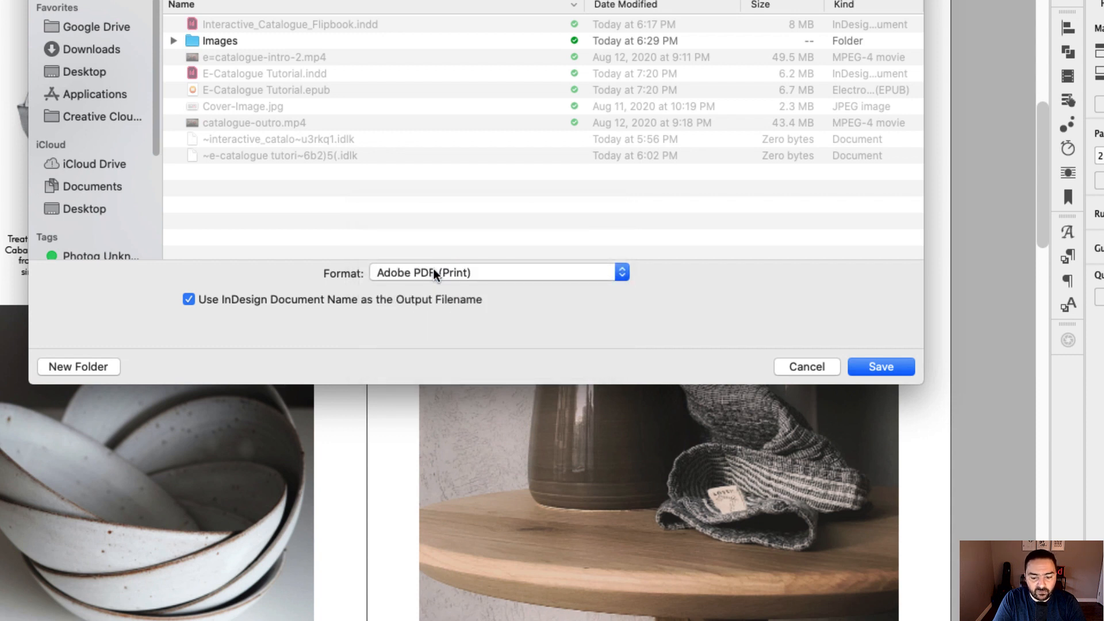
left_click(434, 272)
left_click(447, 255)
left_click(413, 268)
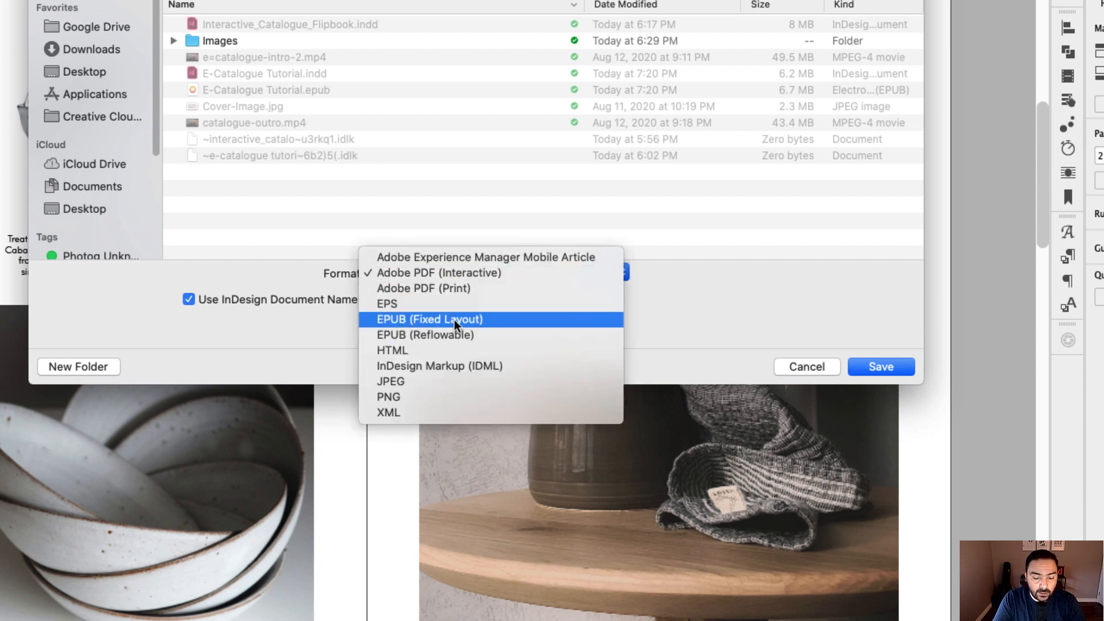
left_click(487, 322)
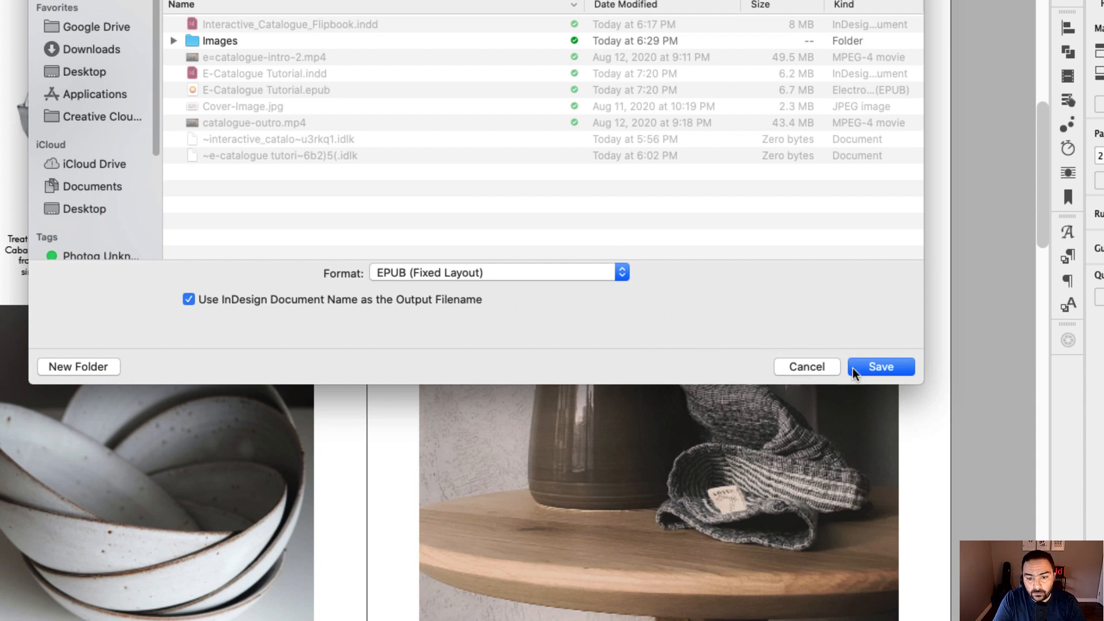
left_click(882, 368)
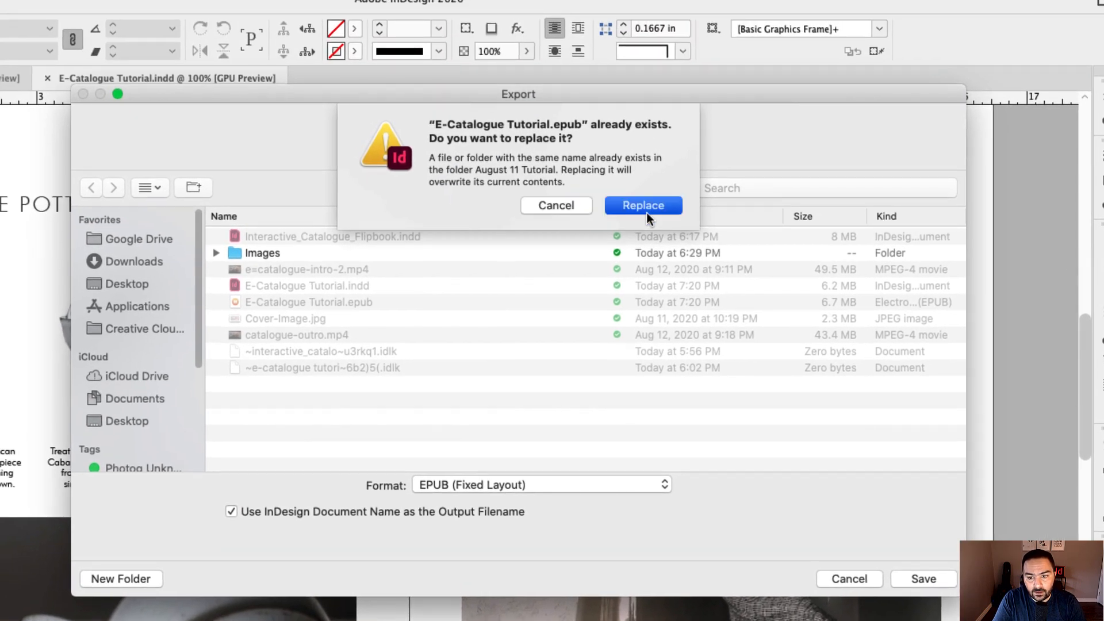
left_click(643, 206)
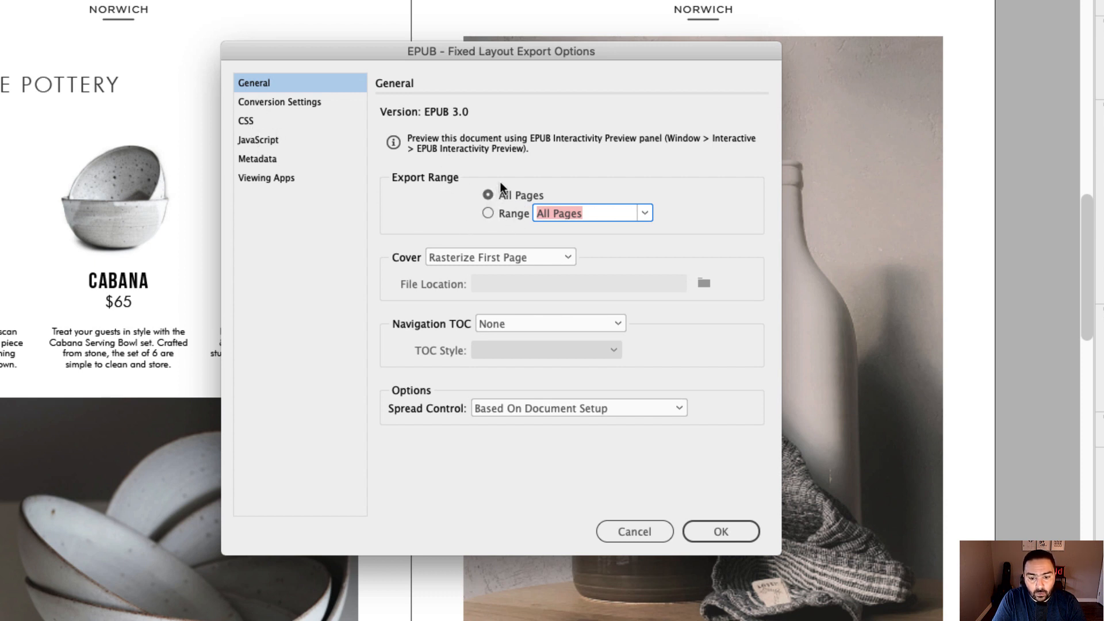
Step: Review the Metadata and Viewing Apps settings of the fixed-layout EPUB export and cancel the export
left_click(260, 160)
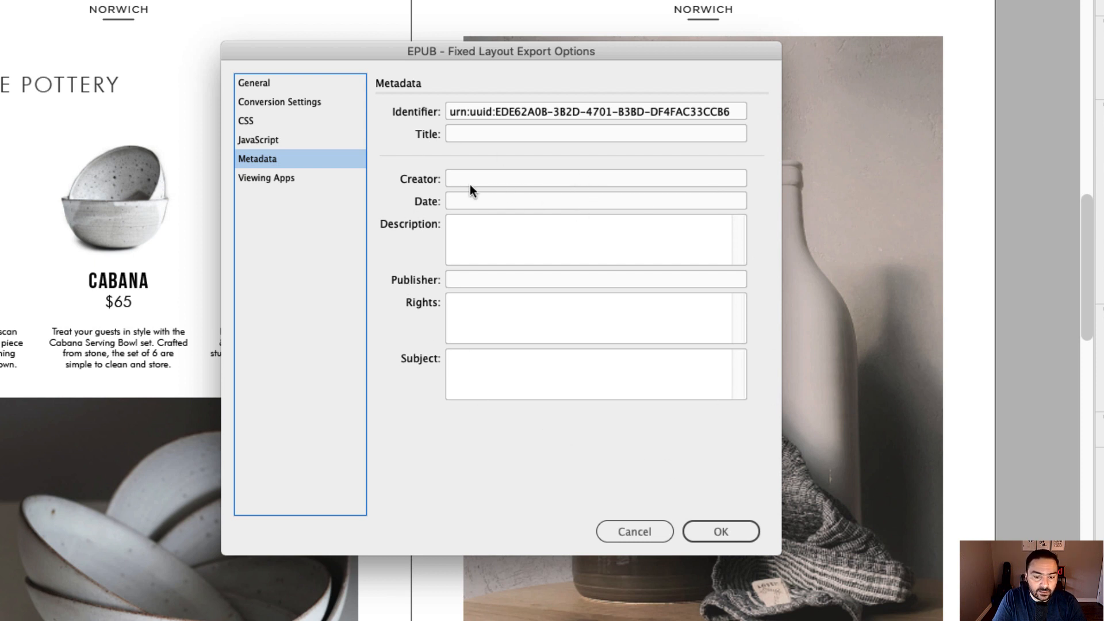
left_click(276, 180)
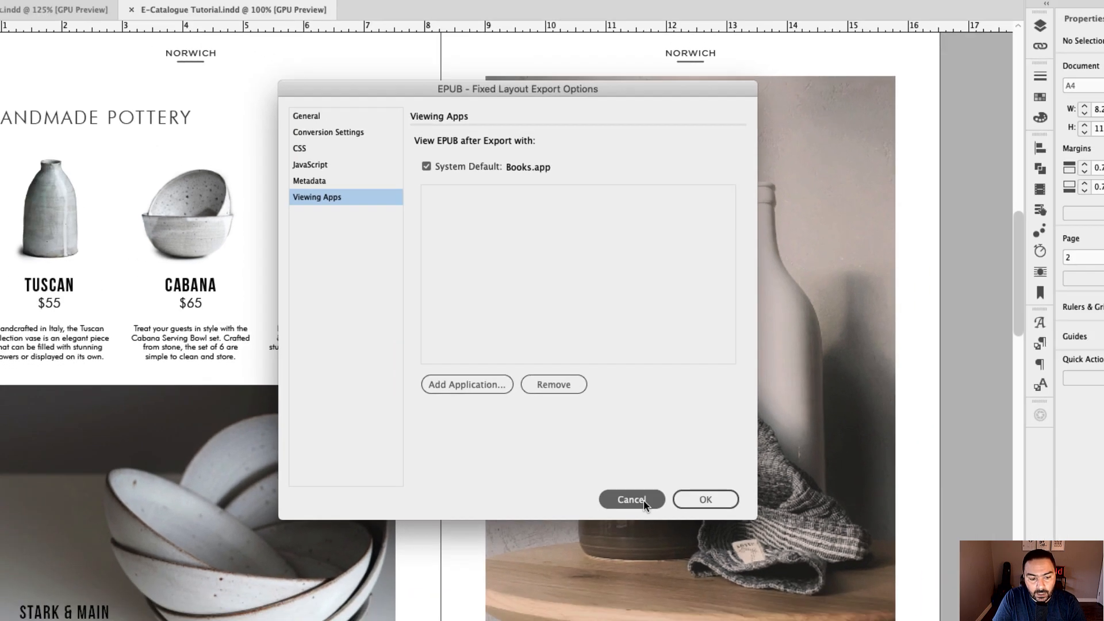
left_click(637, 531)
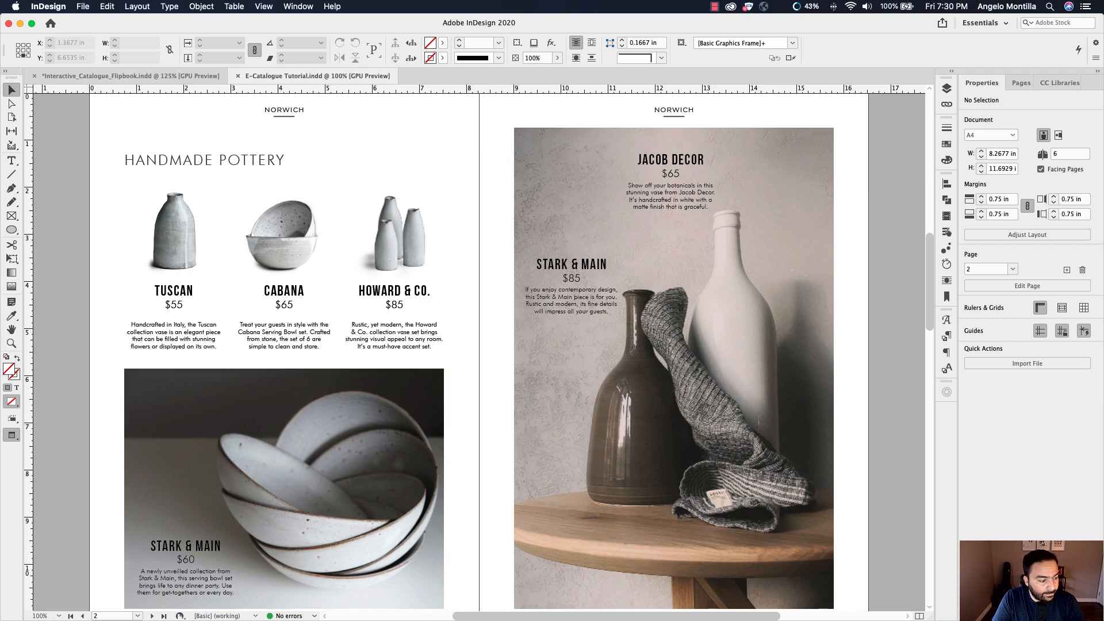
Step: Switch to the exported EPUB in the book viewer, page back to the cover and return to the pottery spread
key("shift+w")
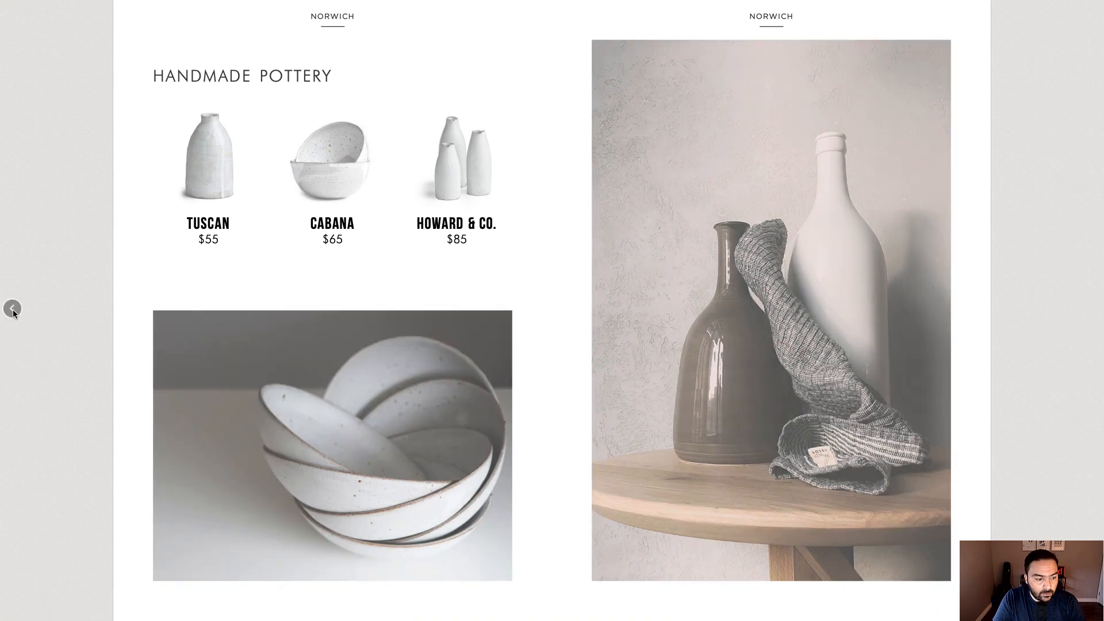
key("Left")
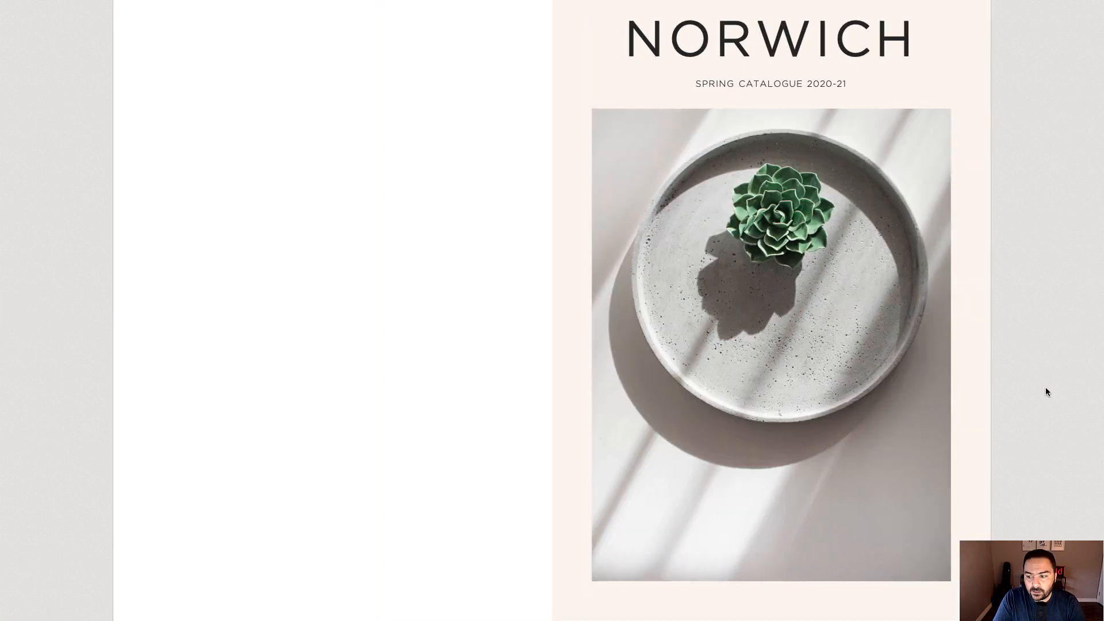
left_click(1092, 312)
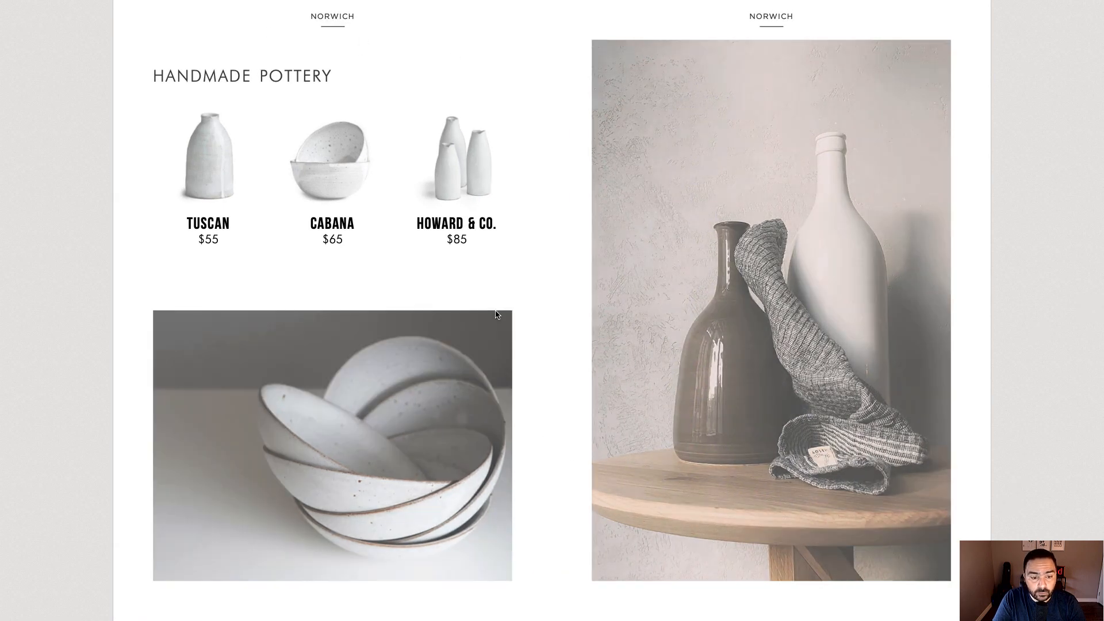
Step: Test the exported pottery spread's interactive images: the small product pictures, the stacked bowls photo and the large bottles photo
mouse_move(196, 164)
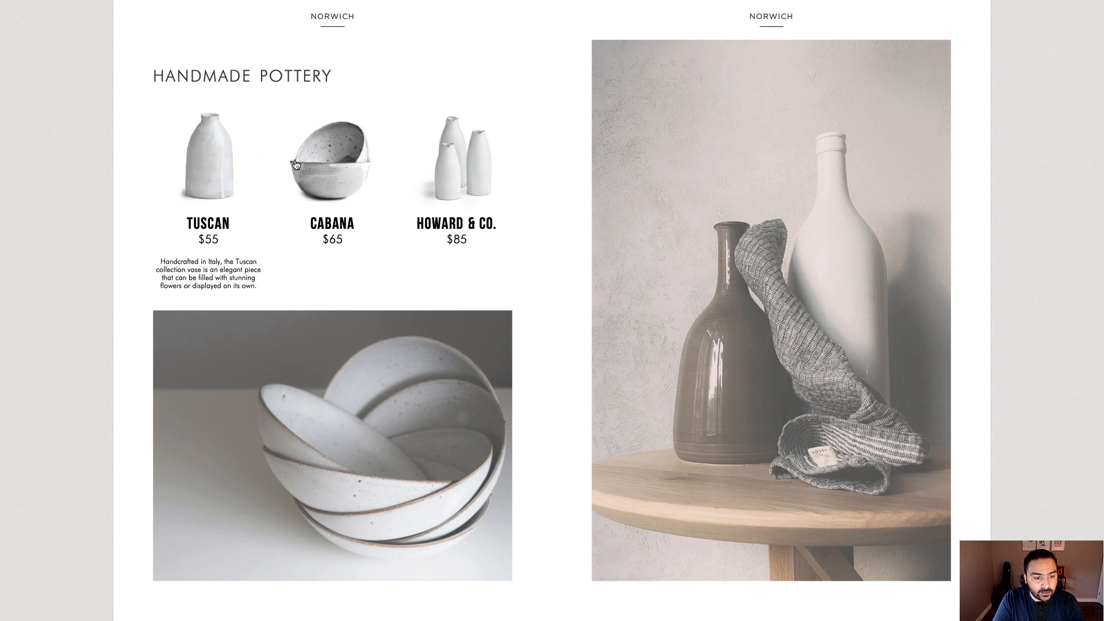
mouse_move(450, 168)
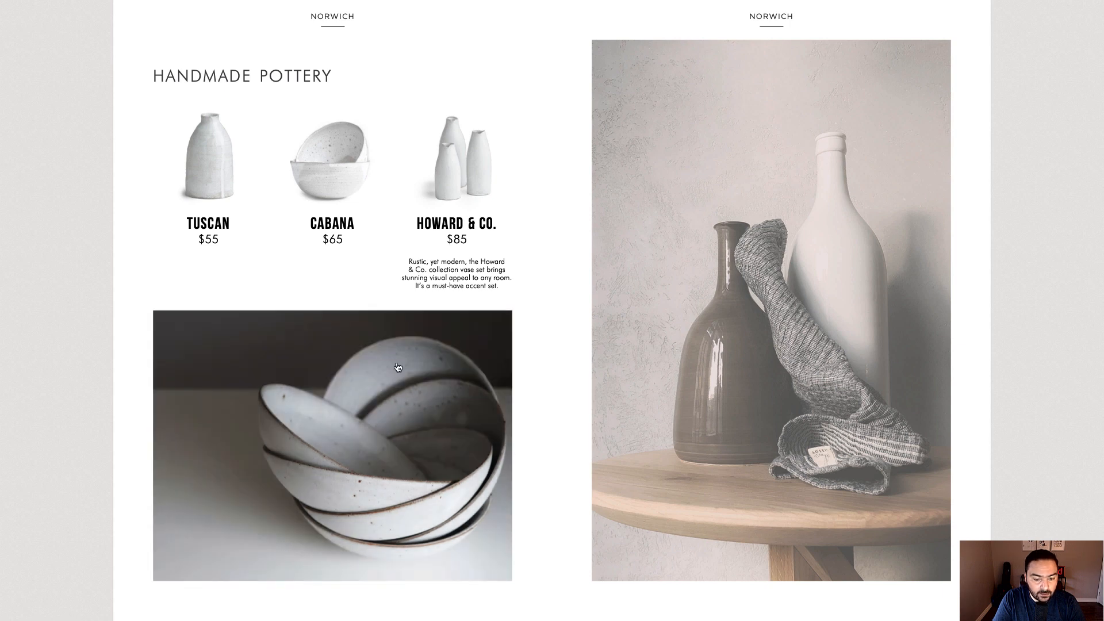
left_click(428, 374)
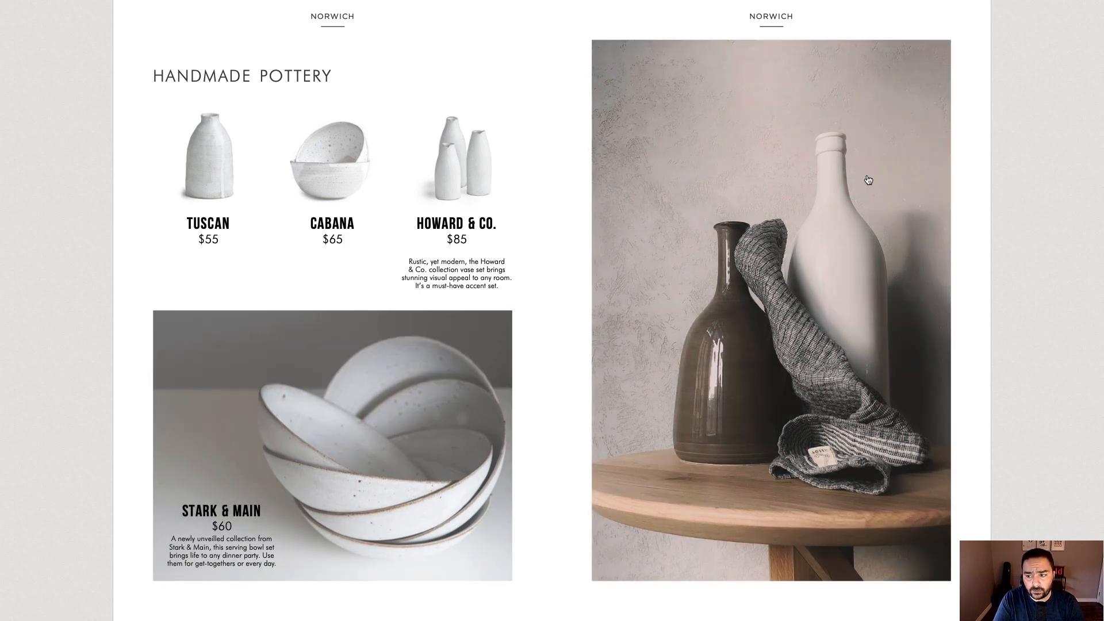
left_click(891, 188)
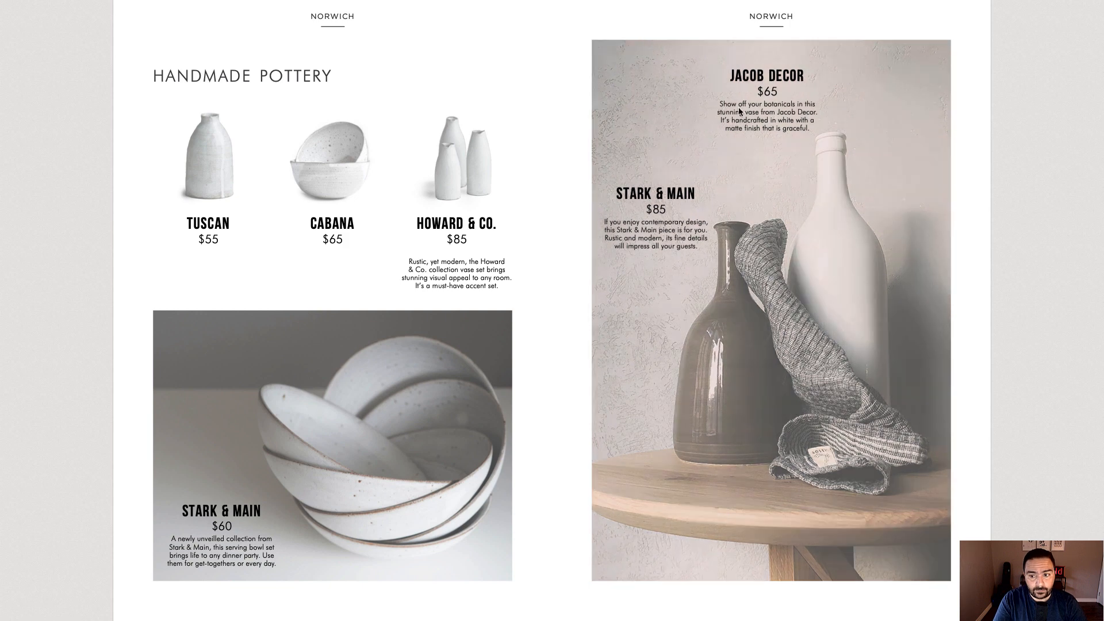
left_click(896, 166)
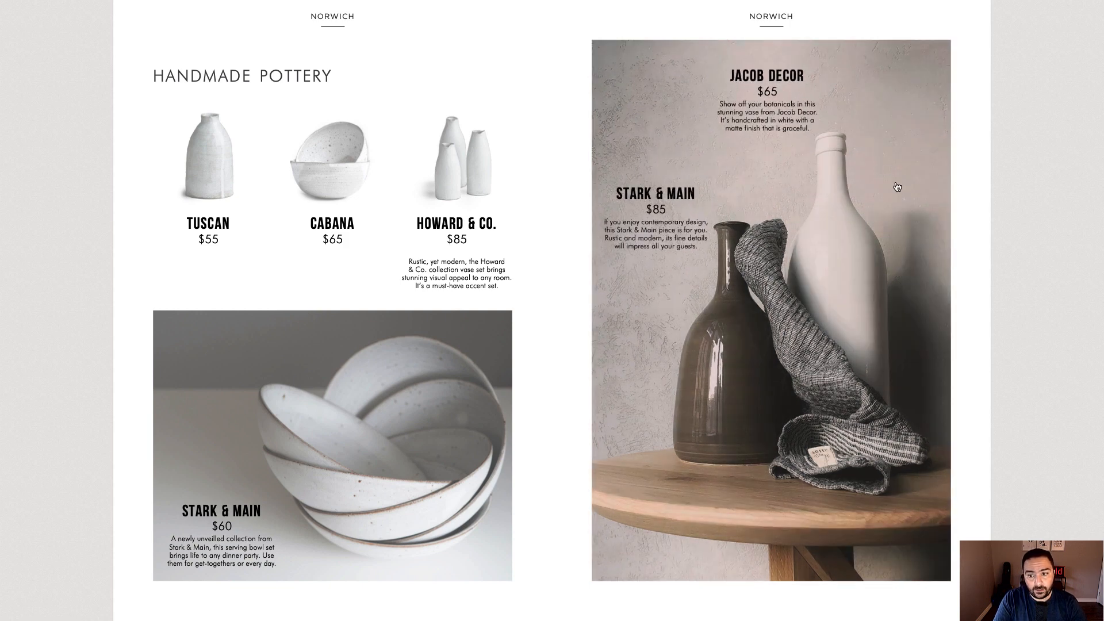
left_click(897, 186)
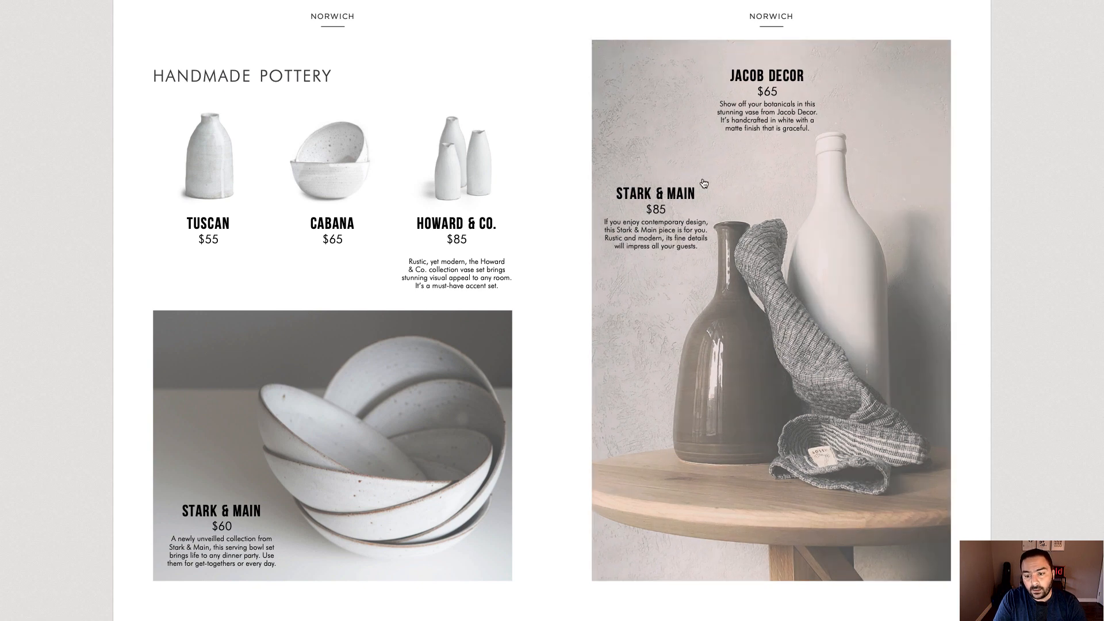
left_click(908, 184)
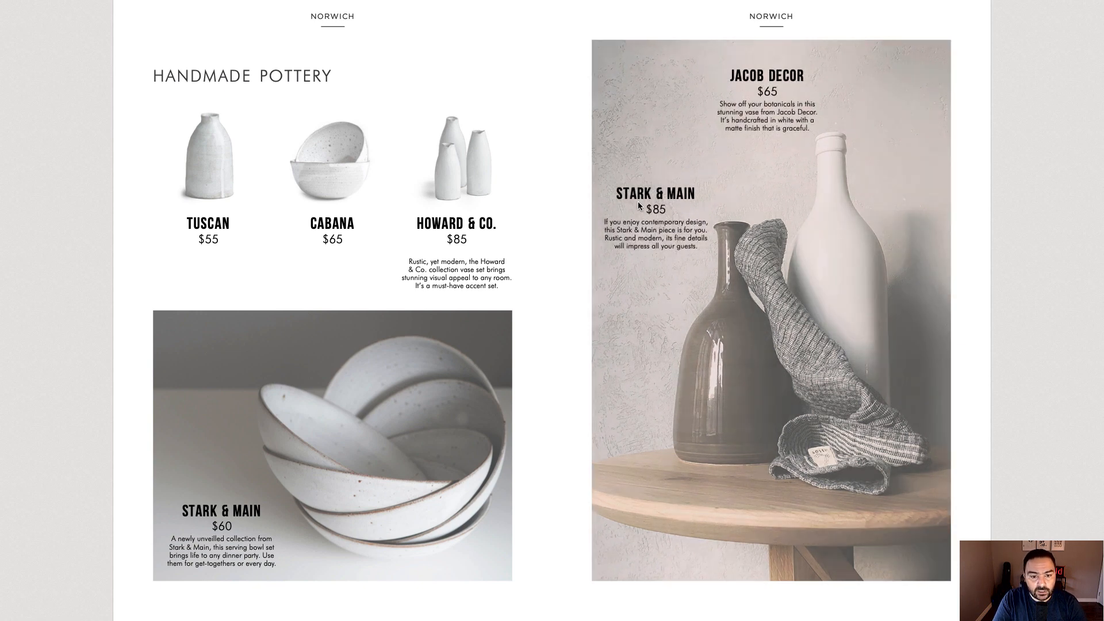